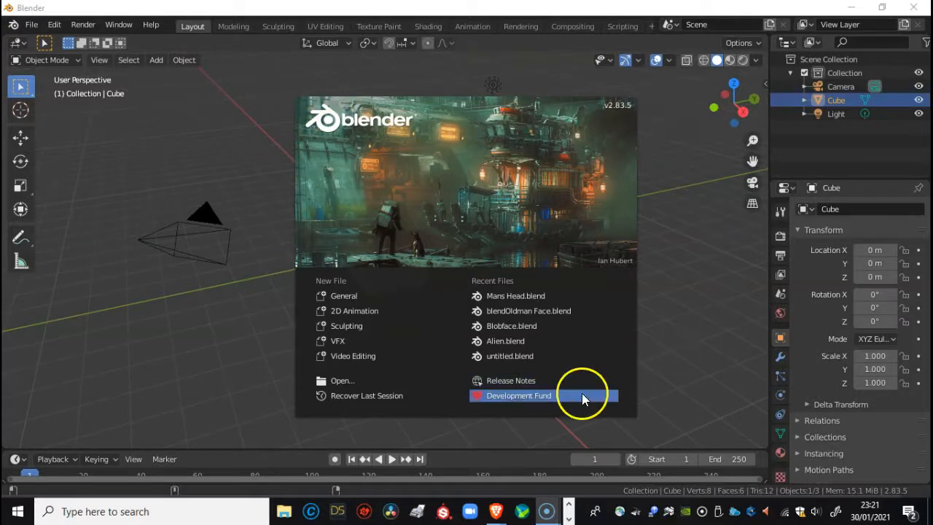
Create a new Sculpting file and raise a mirrored bump on the sphere with the Draw brush
{"action": "left_click", "coordinate": [363, 327]}
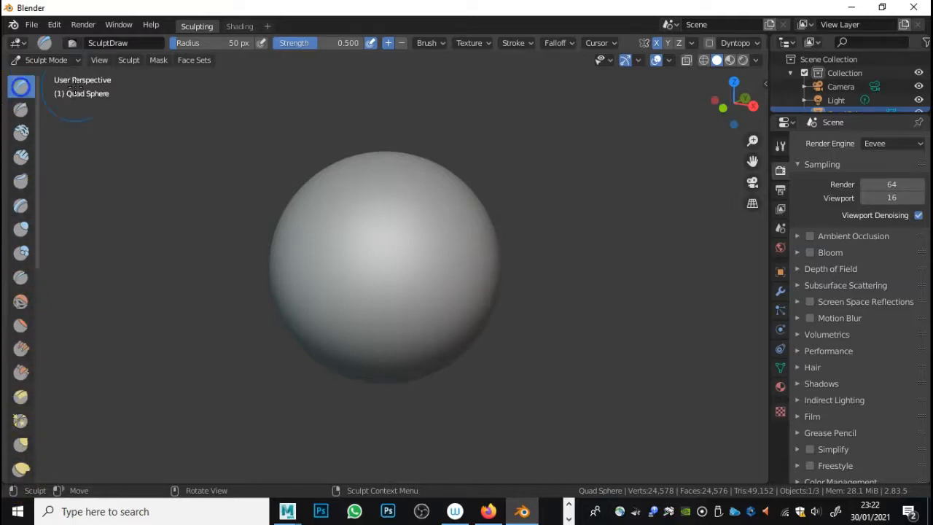
{"action": "left_click", "coordinate": [24, 87]}
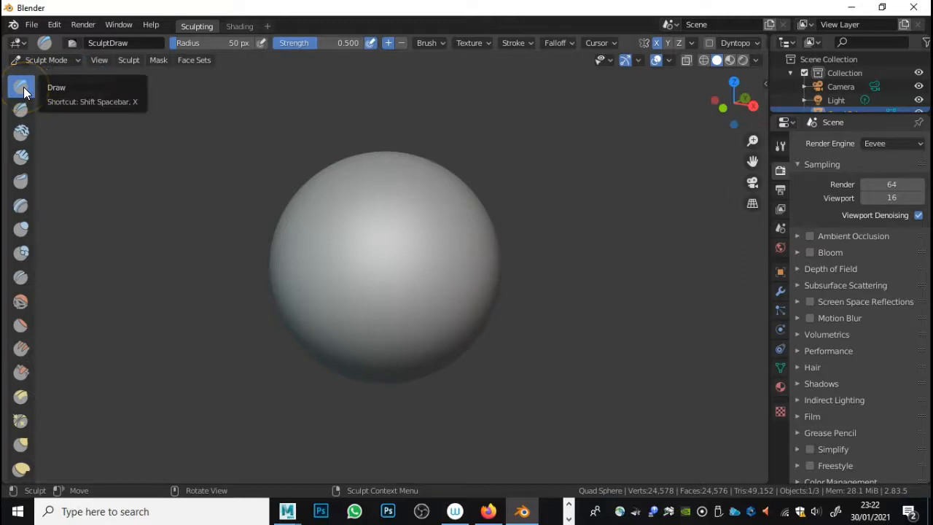
{"action": "mouse_move", "coordinate": [402, 250]}
{"action": "left_mouse_down"}
{"action": "mouse_move", "coordinate": [416, 225]}
{"action": "mouse_move", "coordinate": [409, 267]}
{"action": "mouse_move", "coordinate": [391, 277]}
{"action": "left_mouse_up"}
{"action": "left_click", "coordinate": [17, 92]}
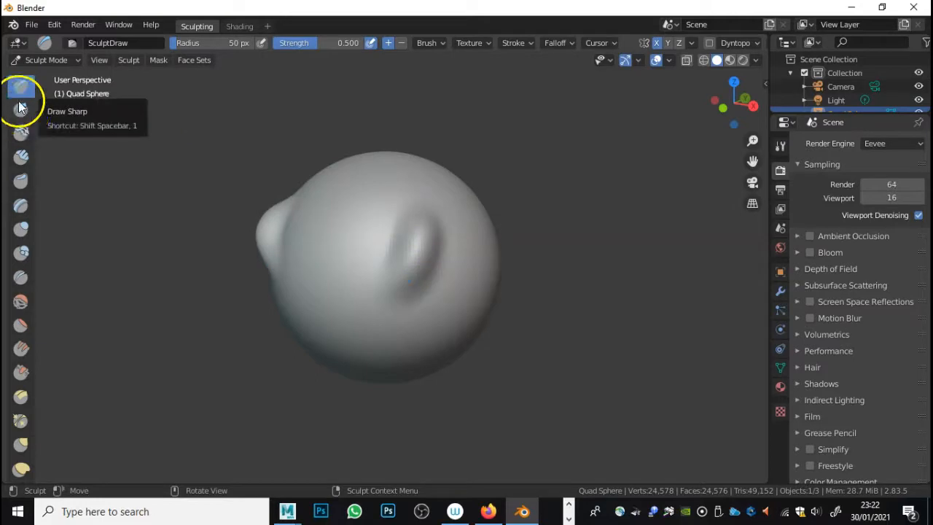
Carve sharp grooves on both sides of the bump with the Draw Sharp brush, and pull a ridge over it with the brush inverted
{"action": "left_click", "coordinate": [19, 110]}
{"action": "left_click_drag", "start_coordinate": [381, 226], "coordinate": [377, 298]}
{"action": "left_click_drag", "start_coordinate": [402, 213], "coordinate": [379, 315]}
{"action": "left_click_drag", "start_coordinate": [468, 266], "coordinate": [444, 321]}
{"action": "mouse_move", "coordinate": [471, 258]}
{"action": "left_mouse_down"}
{"action": "mouse_move", "coordinate": [450, 313]}
{"action": "mouse_move", "coordinate": [440, 309]}
{"action": "left_mouse_up"}
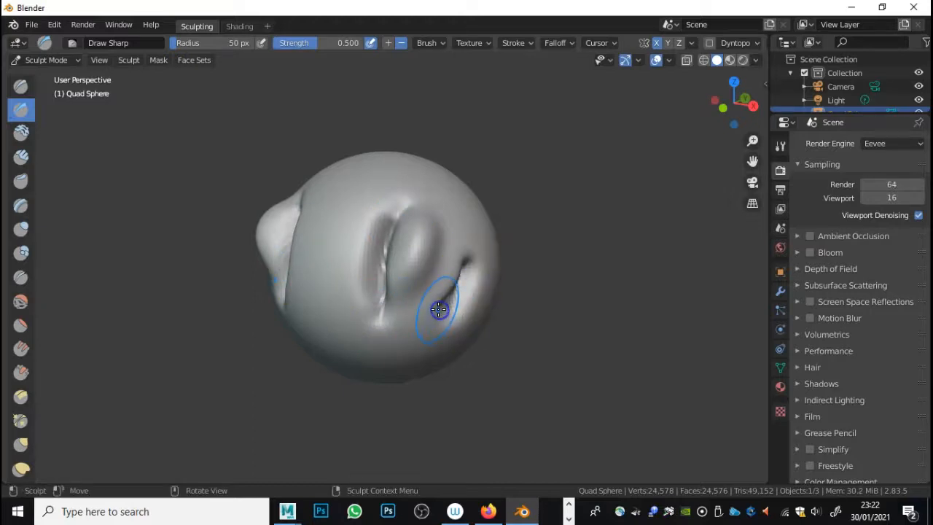
{"action": "mouse_move", "coordinate": [435, 217]}
{"action": "left_mouse_down", "text": "ctrl"}
{"action": "mouse_move", "coordinate": [421, 291]}
{"action": "mouse_move", "coordinate": [416, 260]}
{"action": "mouse_move", "coordinate": [389, 328]}
{"action": "mouse_move", "coordinate": [387, 306]}
{"action": "mouse_move", "coordinate": [381, 355]}
{"action": "mouse_move", "coordinate": [424, 333]}
{"action": "left_mouse_up", "text": "ctrl"}
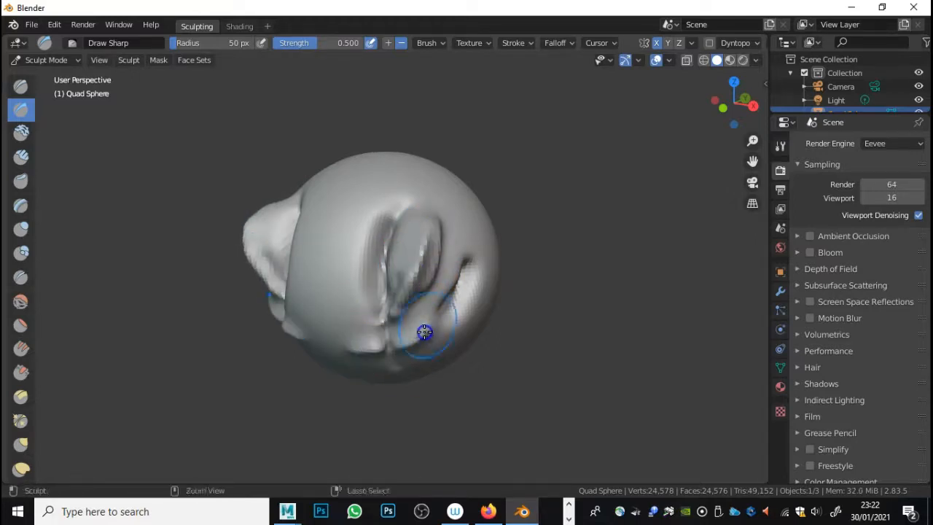
Build up volume around the bump with the Clay brush and form a heavy brow above it with Clay Strips
{"action": "left_click", "coordinate": [21, 131]}
{"action": "mouse_move", "coordinate": [377, 208]}
{"action": "left_mouse_down"}
{"action": "mouse_move", "coordinate": [327, 241]}
{"action": "mouse_move", "coordinate": [348, 263]}
{"action": "mouse_move", "coordinate": [357, 227]}
{"action": "mouse_move", "coordinate": [442, 206]}
{"action": "mouse_move", "coordinate": [419, 175]}
{"action": "mouse_move", "coordinate": [516, 265]}
{"action": "mouse_move", "coordinate": [542, 254]}
{"action": "mouse_move", "coordinate": [402, 214]}
{"action": "mouse_move", "coordinate": [350, 280]}
{"action": "mouse_move", "coordinate": [346, 323]}
{"action": "mouse_move", "coordinate": [418, 369]}
{"action": "mouse_move", "coordinate": [423, 340]}
{"action": "left_mouse_up"}
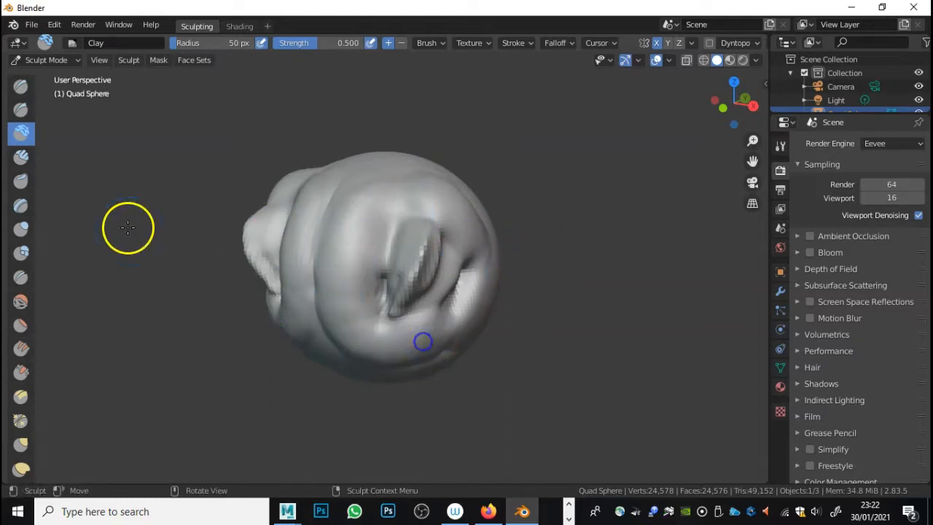
{"action": "left_click", "coordinate": [16, 160]}
{"action": "mouse_move", "coordinate": [381, 202]}
{"action": "left_mouse_down"}
{"action": "mouse_move", "coordinate": [347, 231]}
{"action": "mouse_move", "coordinate": [370, 207]}
{"action": "mouse_move", "coordinate": [365, 233]}
{"action": "mouse_move", "coordinate": [339, 228]}
{"action": "mouse_move", "coordinate": [385, 223]}
{"action": "mouse_move", "coordinate": [347, 226]}
{"action": "mouse_move", "coordinate": [427, 197]}
{"action": "mouse_move", "coordinate": [480, 202]}
{"action": "mouse_move", "coordinate": [350, 209]}
{"action": "mouse_move", "coordinate": [422, 192]}
{"action": "mouse_move", "coordinate": [541, 201]}
{"action": "mouse_move", "coordinate": [561, 244]}
{"action": "mouse_move", "coordinate": [439, 208]}
{"action": "mouse_move", "coordinate": [441, 221]}
{"action": "mouse_move", "coordinate": [417, 219]}
{"action": "mouse_move", "coordinate": [335, 102]}
{"action": "mouse_move", "coordinate": [392, 191]}
{"action": "mouse_move", "coordinate": [333, 183]}
{"action": "mouse_move", "coordinate": [366, 235]}
{"action": "left_mouse_up"}
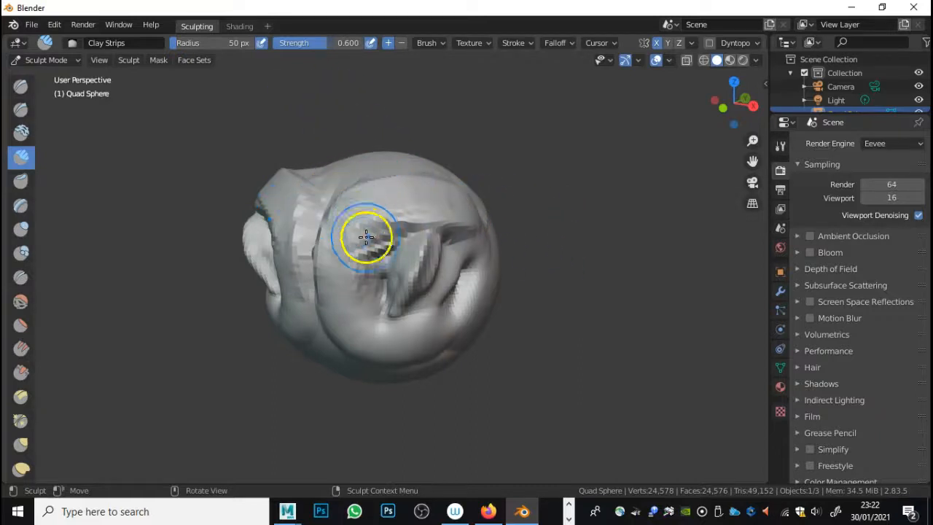
{"action": "left_click_drag", "start_coordinate": [420, 213], "coordinate": [537, 208]}
Examine the mirrored sculpt from the front, close up around the central groove and at full size
{"action": "mouse_move", "coordinate": [538, 209]}
{"action": "middle_mouse_down"}
{"action": "mouse_move", "coordinate": [678, 225]}
{"action": "mouse_move", "coordinate": [611, 256]}
{"action": "mouse_move", "coordinate": [527, 204]}
{"action": "mouse_move", "coordinate": [594, 197]}
{"action": "mouse_move", "coordinate": [575, 277]}
{"action": "mouse_move", "coordinate": [306, 165]}
{"action": "mouse_move", "coordinate": [532, 216]}
{"action": "mouse_move", "coordinate": [496, 302]}
{"action": "mouse_move", "coordinate": [462, 221]}
{"action": "mouse_move", "coordinate": [598, 262]}
{"action": "mouse_move", "coordinate": [533, 256]}
{"action": "mouse_move", "coordinate": [604, 221]}
{"action": "middle_mouse_up"}
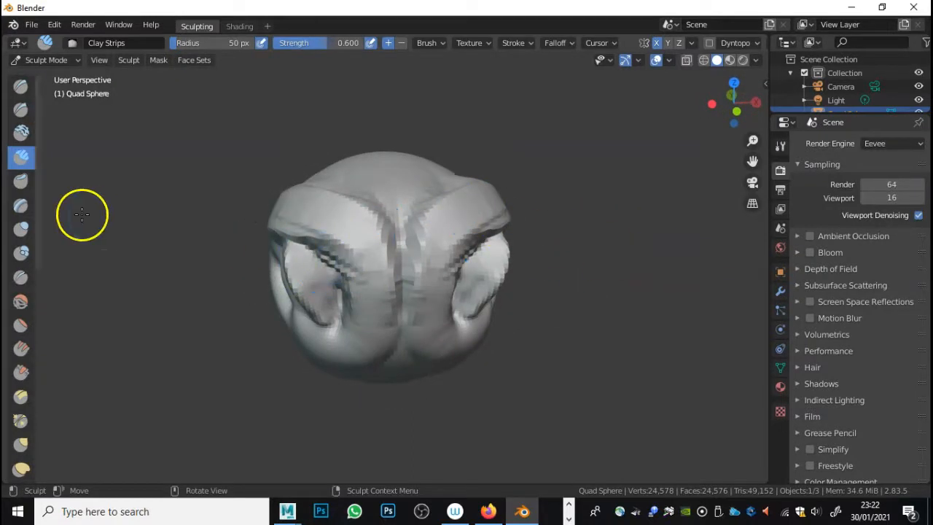
{"action": "mouse_move", "coordinate": [554, 243]}
{"action": "middle_mouse_down", "text": "shift"}
{"action": "mouse_move", "coordinate": [369, 237]}
{"action": "mouse_move", "coordinate": [533, 229]}
{"action": "mouse_move", "coordinate": [678, 258]}
{"action": "mouse_move", "coordinate": [471, 244]}
{"action": "mouse_move", "coordinate": [608, 236]}
{"action": "mouse_move", "coordinate": [537, 234]}
{"action": "middle_mouse_up", "text": "shift"}
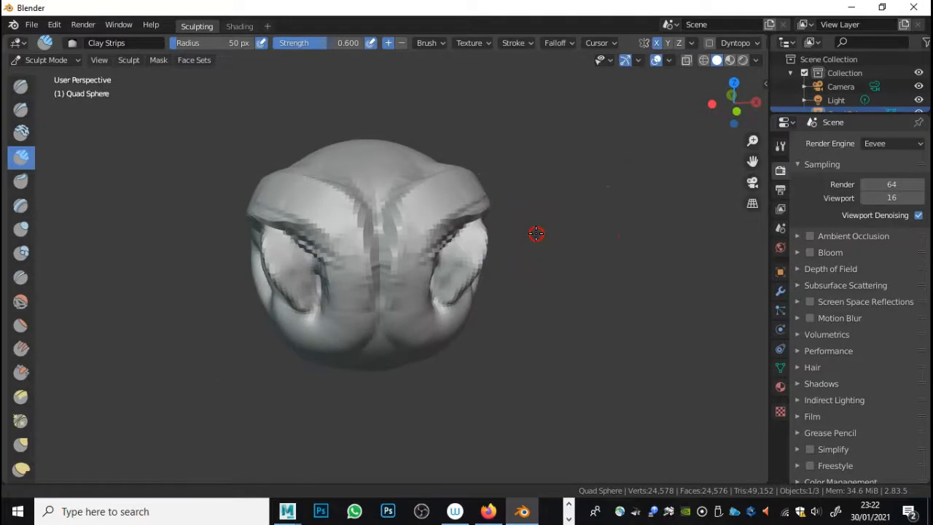
{"action": "scroll", "coordinate": [453, 288], "scroll_direction": "up", "scroll_amount": 5}
{"action": "scroll", "coordinate": [454, 287], "scroll_direction": "down", "scroll_amount": 8}
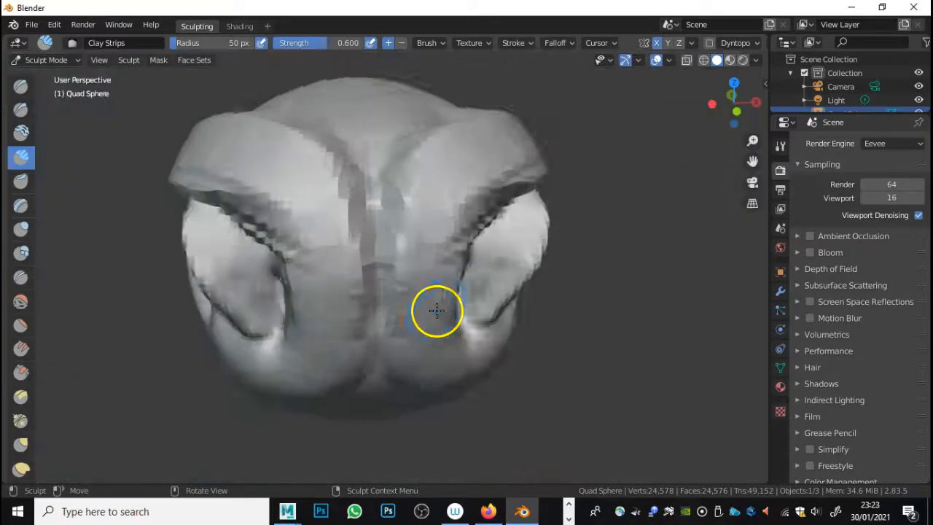
{"action": "scroll", "coordinate": [432, 308], "scroll_direction": "up", "scroll_amount": 3}
{"action": "scroll", "coordinate": [434, 314], "scroll_direction": "up", "scroll_amount": 4}
{"action": "scroll", "coordinate": [433, 312], "scroll_direction": "down", "scroll_amount": 7}
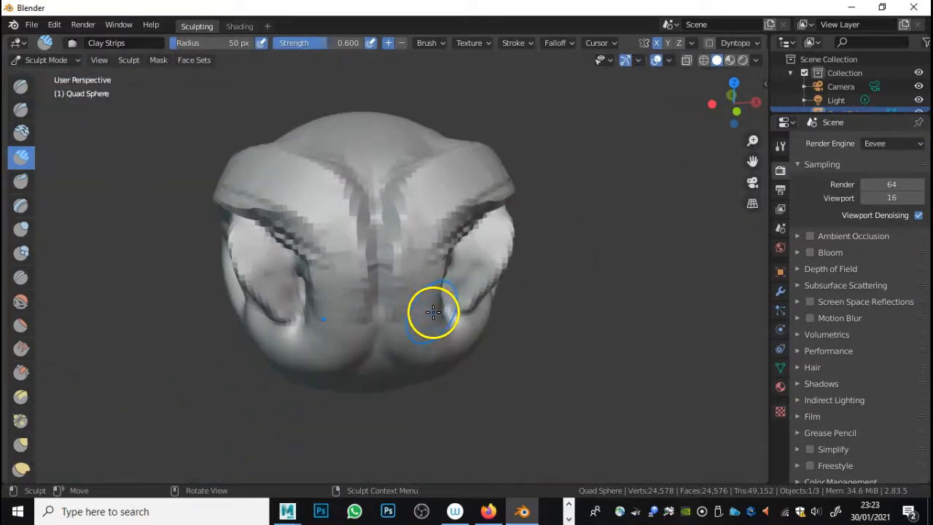
{"action": "scroll", "coordinate": [430, 309], "scroll_direction": "up", "scroll_amount": 4}
{"action": "scroll", "coordinate": [430, 308], "scroll_direction": "up", "scroll_amount": 4}
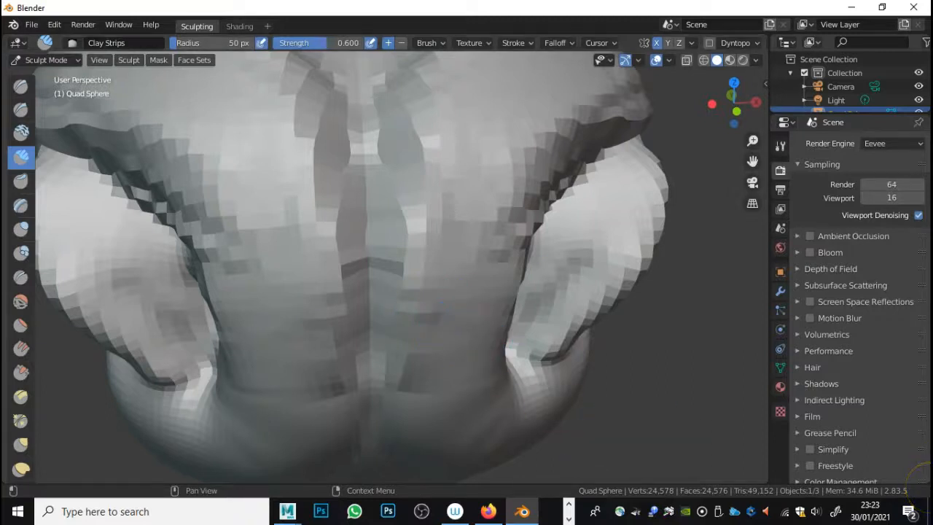
{"action": "scroll", "coordinate": [394, 306], "scroll_direction": "down", "scroll_amount": 4}
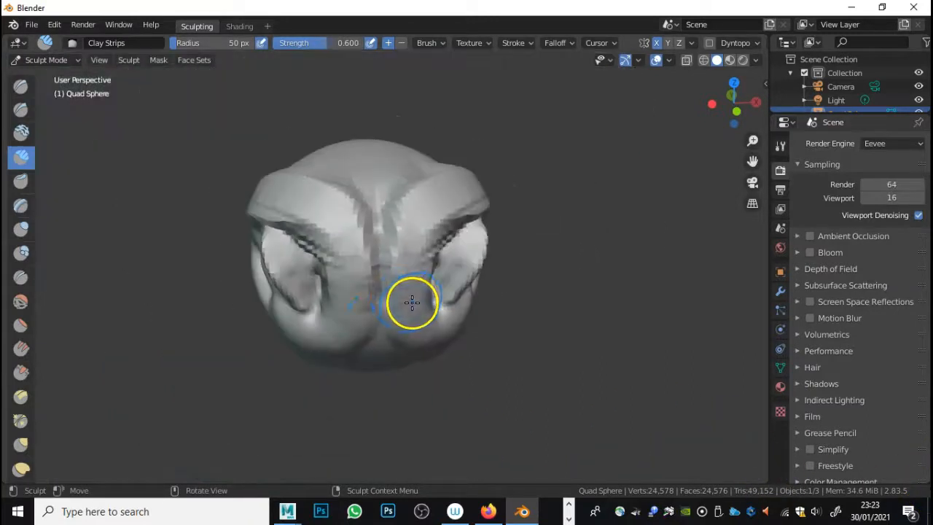
{"action": "scroll", "coordinate": [414, 303], "scroll_direction": "up", "scroll_amount": 3}
{"action": "scroll", "coordinate": [416, 304], "scroll_direction": "down", "scroll_amount": 1}
{"action": "middle_click_drag", "start_coordinate": [605, 352], "coordinate": [580, 352]}
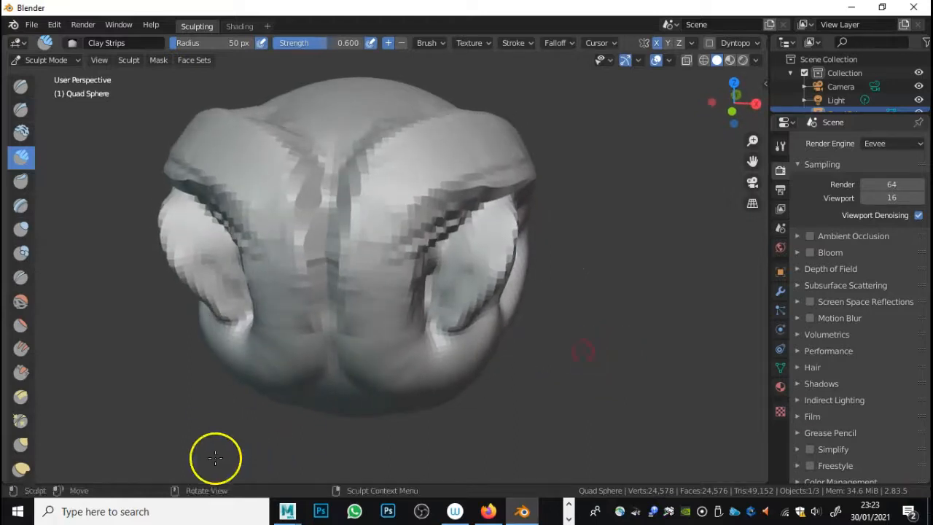
Search Windows for "wacom", open Wacom Tablet Properties and show the settings for the blender application
{"action": "left_click", "coordinate": [171, 514]}
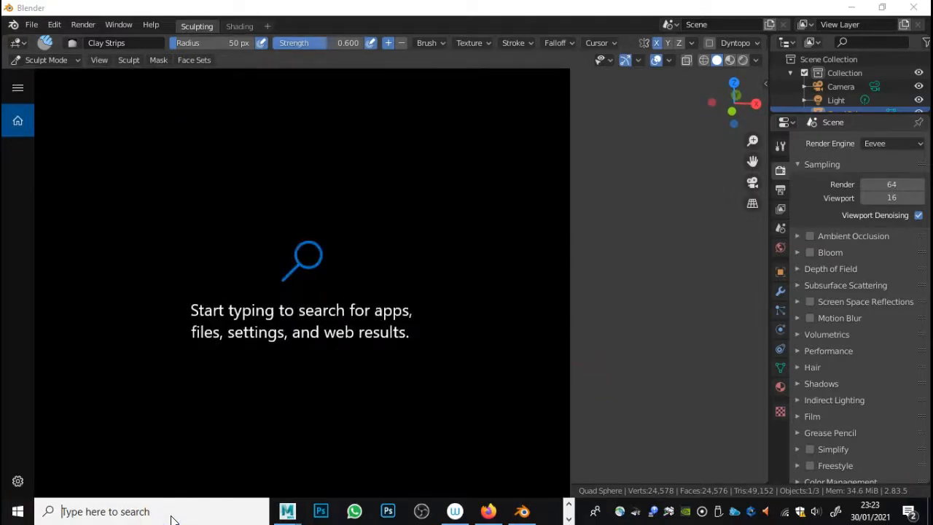
{"action": "type", "text": "wacom"}
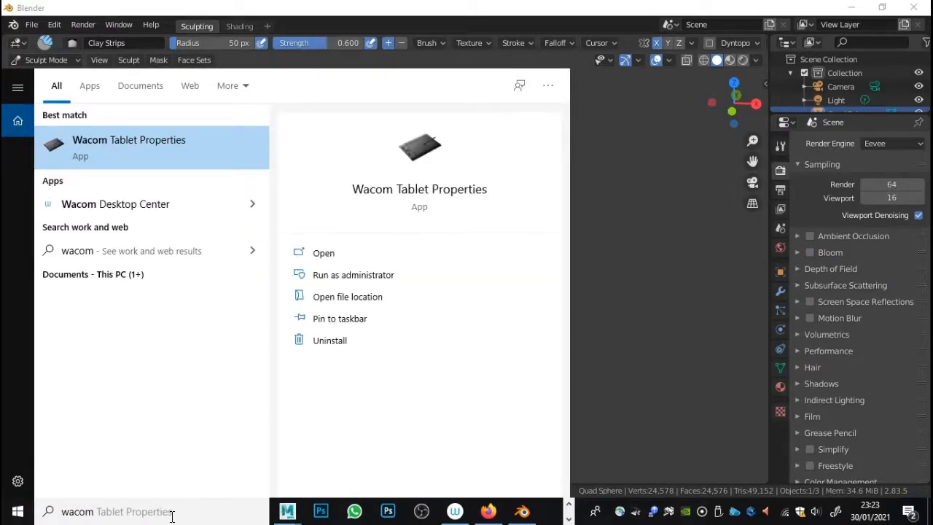
{"action": "key", "text": "Return"}
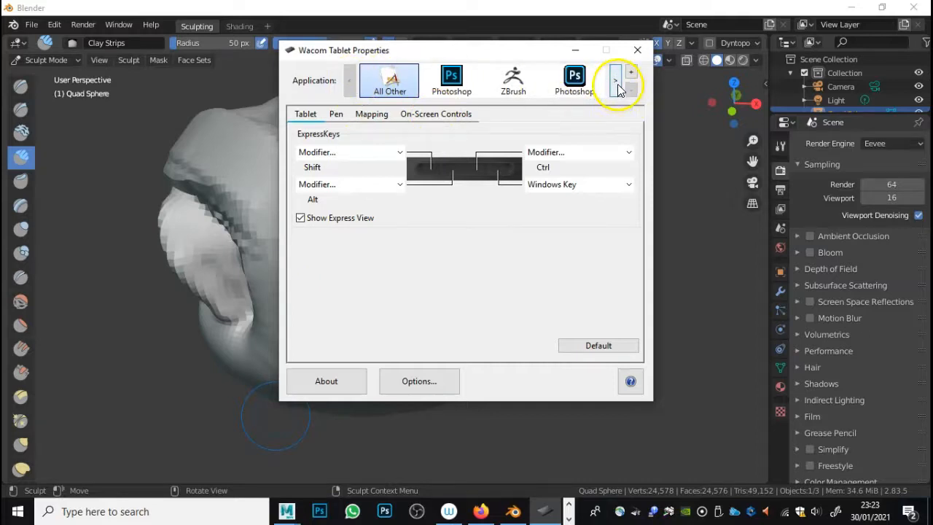
{"action": "left_click", "coordinate": [616, 82]}
{"action": "left_click", "coordinate": [616, 82]}
{"action": "left_click", "coordinate": [616, 81]}
{"action": "left_click", "coordinate": [616, 81]}
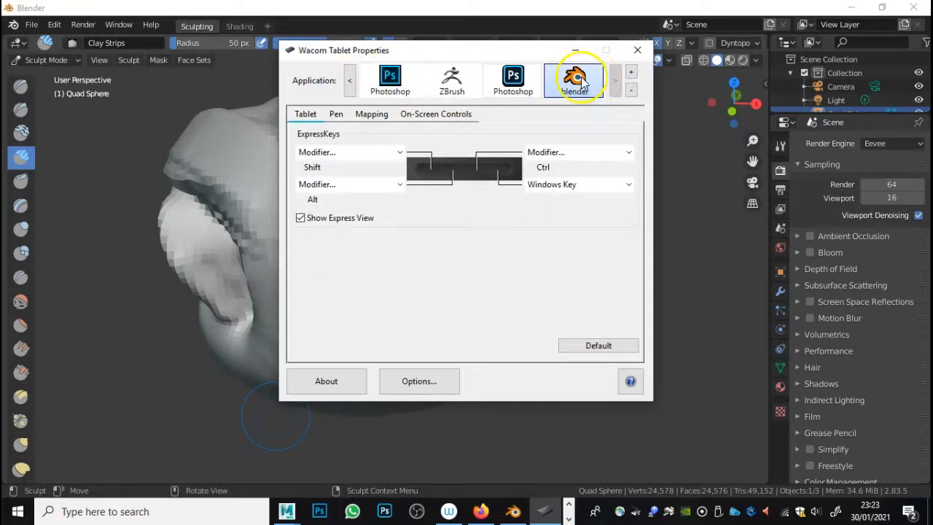
Check the applications available for custom settings and the pen button assignments for blender, and close the tablet properties
{"action": "left_click", "coordinate": [631, 73]}
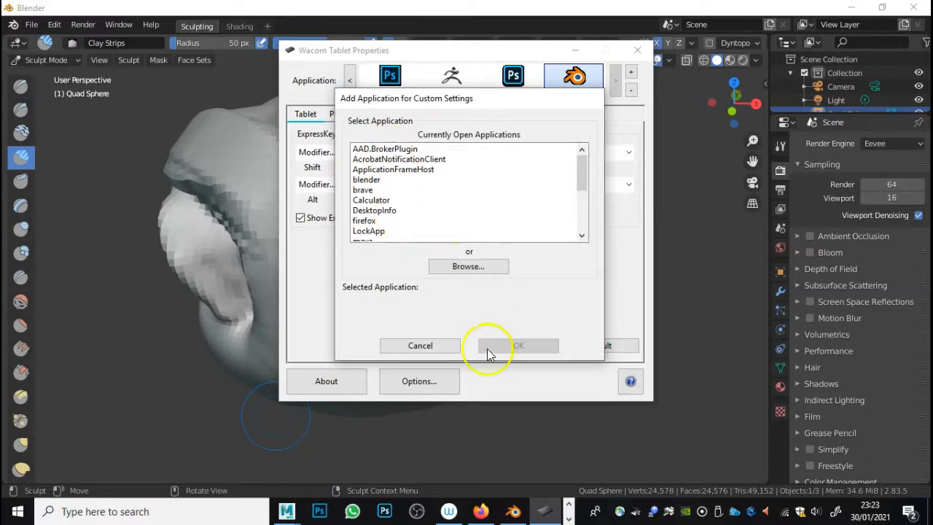
{"action": "left_click", "coordinate": [440, 347]}
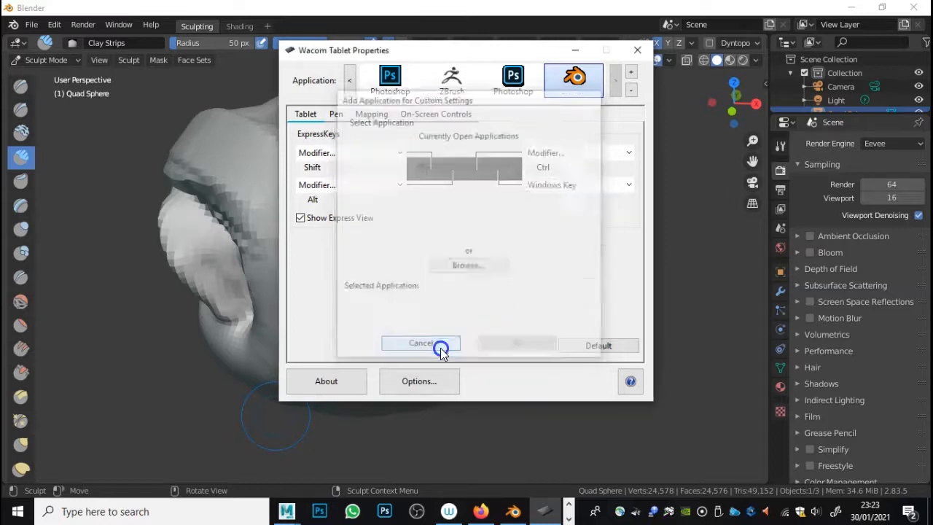
{"action": "left_click", "coordinate": [335, 113]}
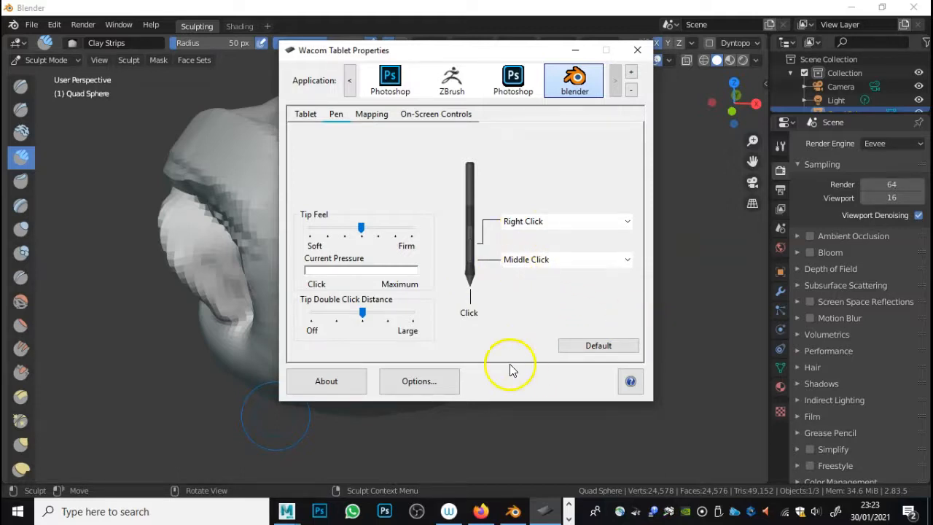
{"action": "left_click", "coordinate": [628, 51]}
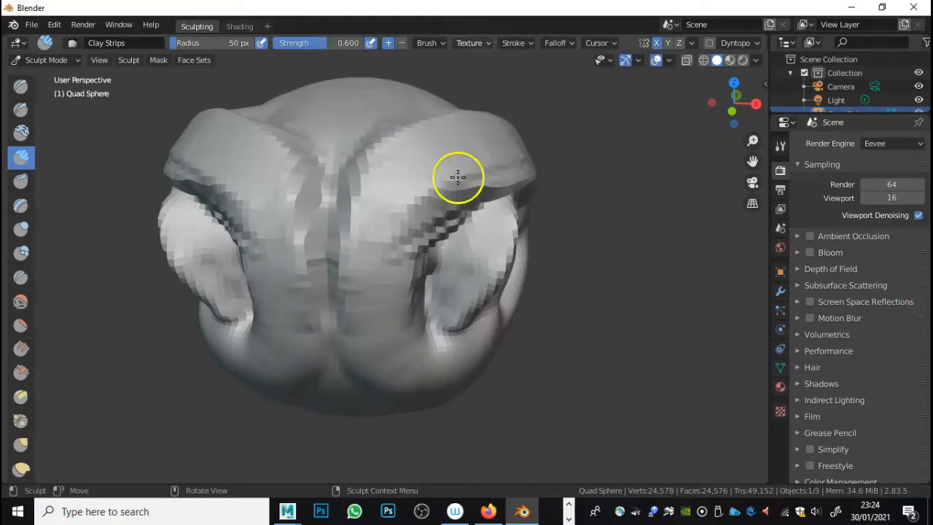
Examine the sculpted form from the front and the side, both close up and from a distance
{"action": "mouse_move", "coordinate": [577, 183]}
{"action": "middle_mouse_down"}
{"action": "mouse_move", "coordinate": [566, 197]}
{"action": "mouse_move", "coordinate": [539, 205]}
{"action": "mouse_move", "coordinate": [537, 183]}
{"action": "mouse_move", "coordinate": [579, 177]}
{"action": "mouse_move", "coordinate": [488, 176]}
{"action": "mouse_move", "coordinate": [530, 204]}
{"action": "mouse_move", "coordinate": [403, 226]}
{"action": "mouse_move", "coordinate": [477, 198]}
{"action": "mouse_move", "coordinate": [522, 193]}
{"action": "mouse_move", "coordinate": [516, 197]}
{"action": "mouse_move", "coordinate": [547, 208]}
{"action": "mouse_move", "coordinate": [531, 205]}
{"action": "middle_mouse_up"}
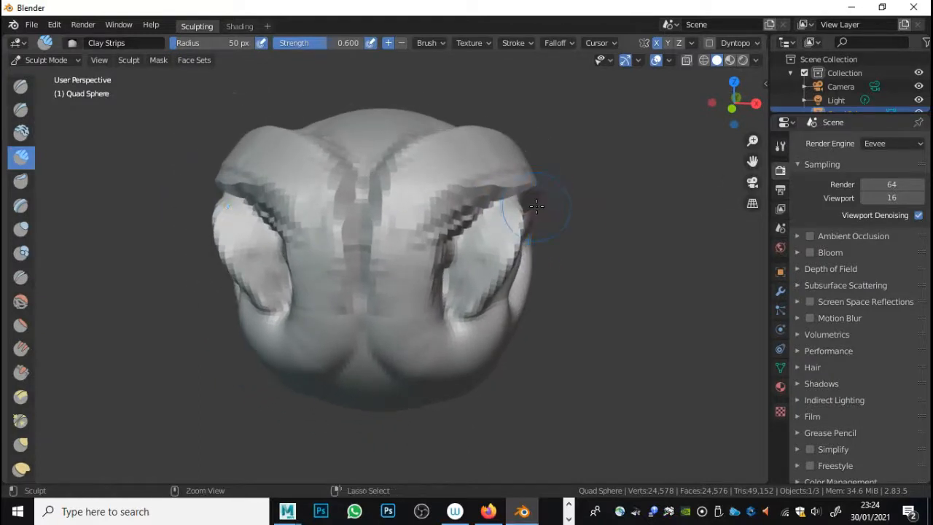
{"action": "scroll", "coordinate": [540, 191], "scroll_direction": "down", "scroll_amount": 2}
{"action": "scroll", "coordinate": [540, 192], "scroll_direction": "up", "scroll_amount": 3}
{"action": "scroll", "coordinate": [540, 192], "scroll_direction": "down", "scroll_amount": 3}
{"action": "scroll", "coordinate": [540, 194], "scroll_direction": "up", "scroll_amount": 1}
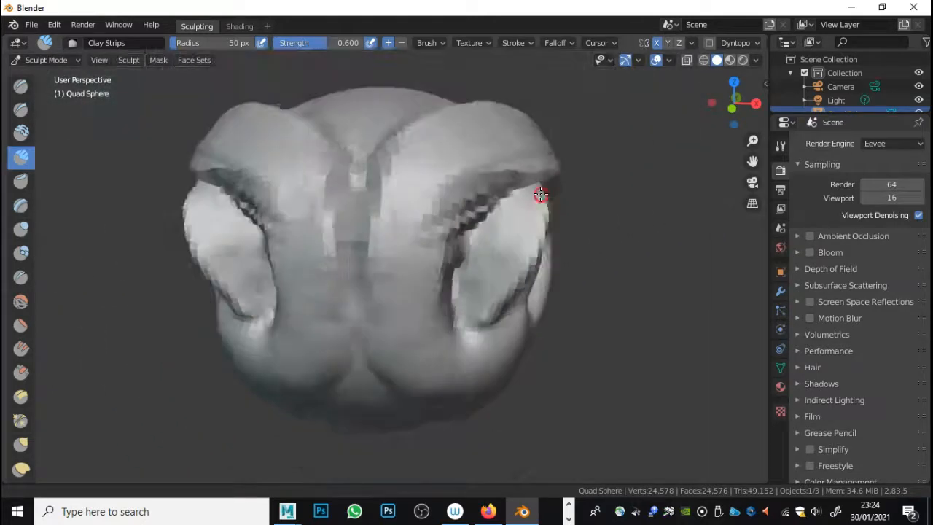
{"action": "scroll", "coordinate": [538, 188], "scroll_direction": "up", "scroll_amount": 4}
{"action": "scroll", "coordinate": [535, 191], "scroll_direction": "down", "scroll_amount": 3}
{"action": "scroll", "coordinate": [531, 189], "scroll_direction": "up", "scroll_amount": 4}
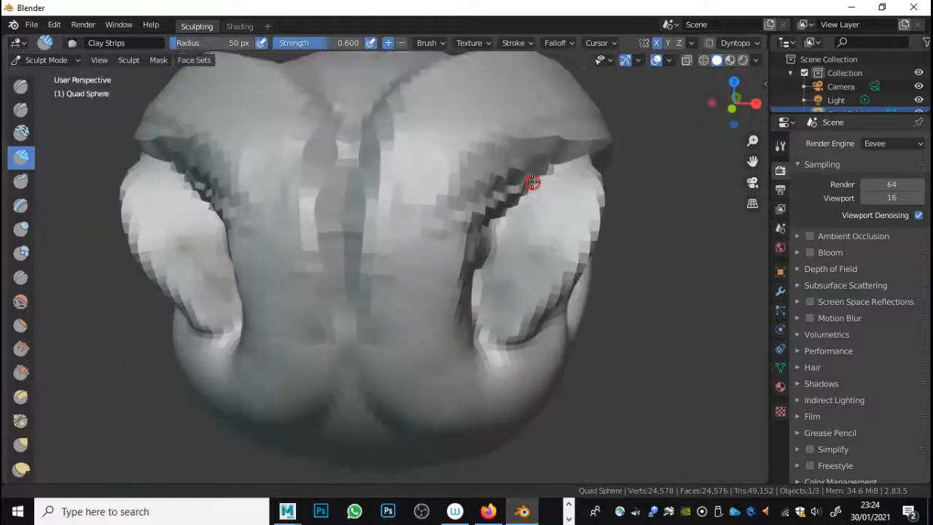
{"action": "scroll", "coordinate": [536, 182], "scroll_direction": "down", "scroll_amount": 5}
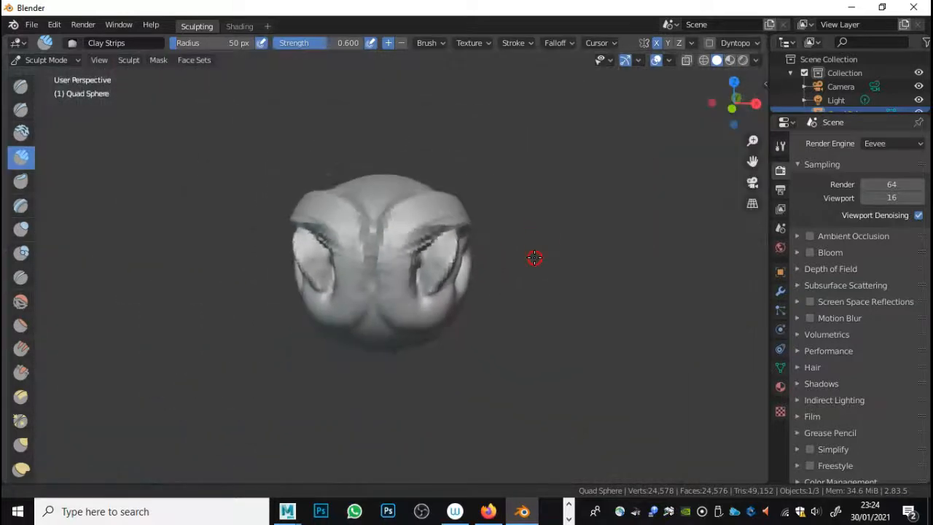
{"action": "scroll", "coordinate": [520, 192], "scroll_direction": "up", "scroll_amount": 4}
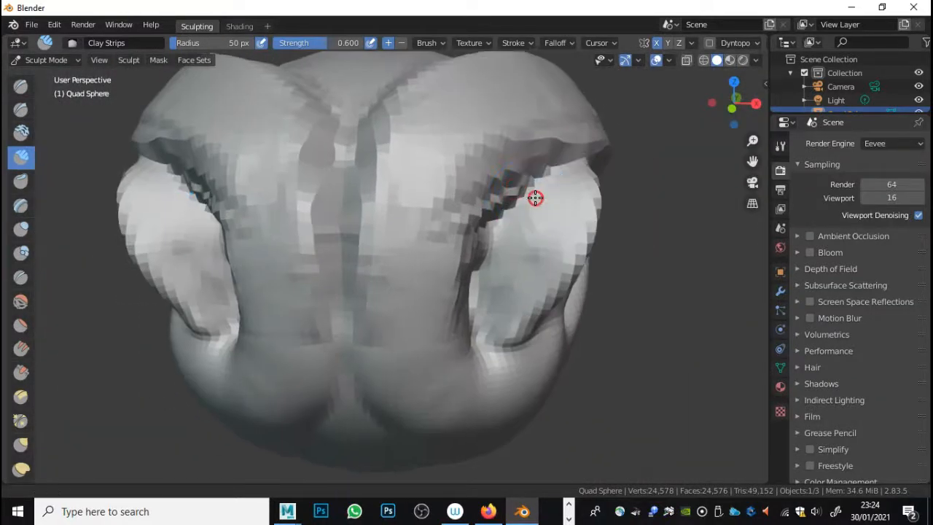
{"action": "scroll", "coordinate": [535, 204], "scroll_direction": "down", "scroll_amount": 1}
{"action": "mouse_move", "coordinate": [532, 216]}
{"action": "middle_mouse_down"}
{"action": "mouse_move", "coordinate": [539, 205]}
{"action": "mouse_move", "coordinate": [527, 208]}
{"action": "mouse_move", "coordinate": [559, 206]}
{"action": "mouse_move", "coordinate": [546, 203]}
{"action": "mouse_move", "coordinate": [510, 229]}
{"action": "middle_mouse_up"}
{"action": "scroll", "coordinate": [545, 212], "scroll_direction": "down", "scroll_amount": 2}
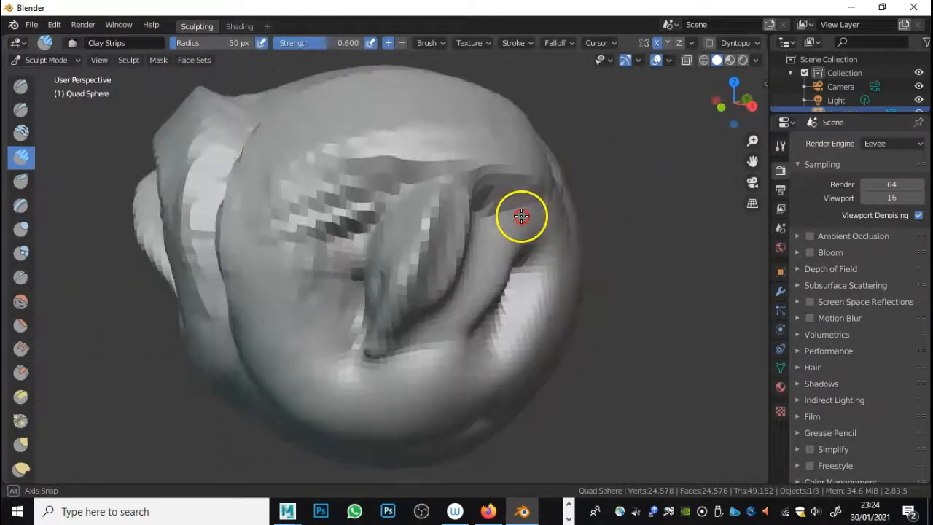
{"action": "mouse_move", "coordinate": [669, 214]}
{"action": "middle_mouse_down"}
{"action": "mouse_move", "coordinate": [462, 223]}
{"action": "mouse_move", "coordinate": [546, 216]}
{"action": "mouse_move", "coordinate": [476, 234]}
{"action": "mouse_move", "coordinate": [568, 204]}
{"action": "mouse_move", "coordinate": [555, 208]}
{"action": "middle_mouse_up"}
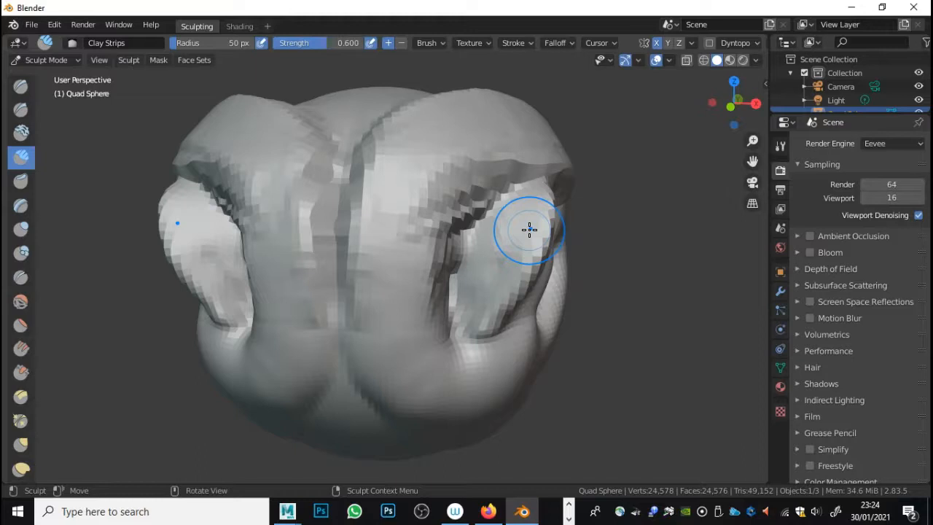
Start a new Sculpting file, discarding the test sculpt without saving
{"action": "scroll", "coordinate": [529, 230], "scroll_direction": "down", "scroll_amount": 8}
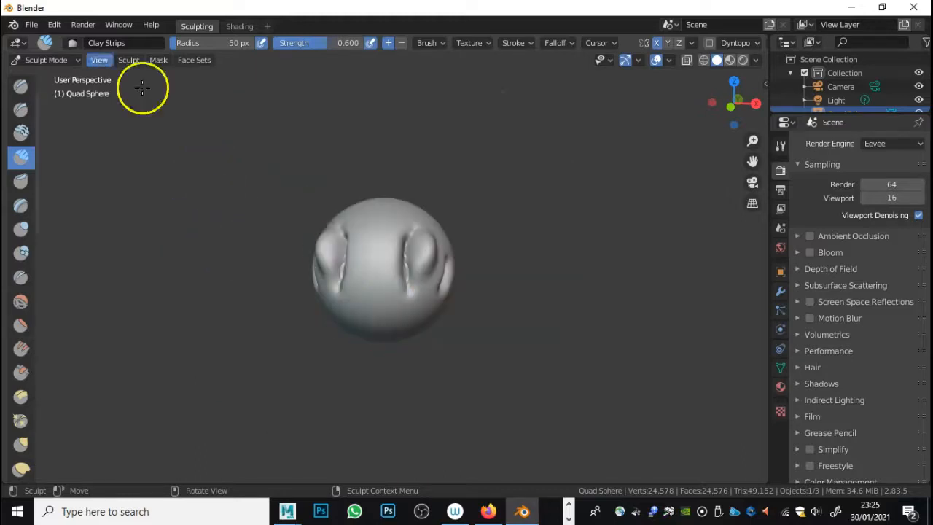
{"action": "left_click", "coordinate": [32, 24]}
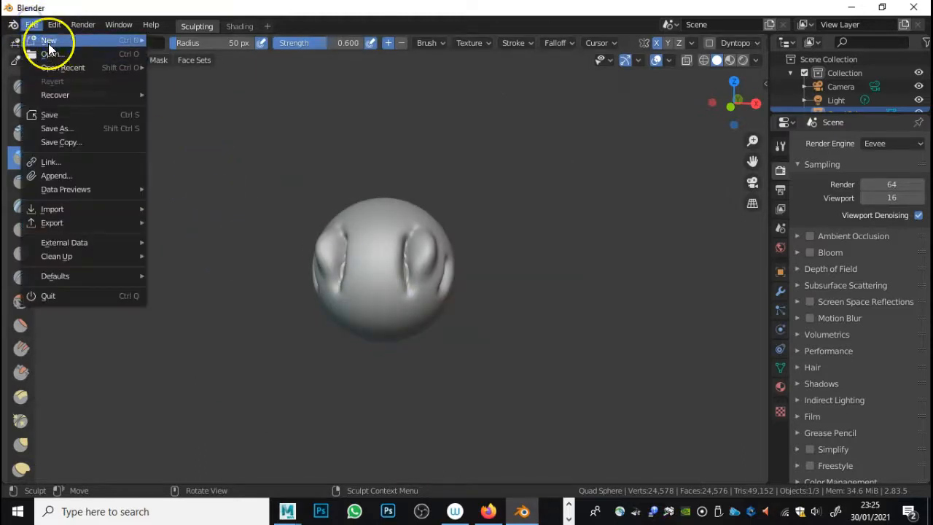
{"action": "left_click", "coordinate": [31, 24]}
{"action": "mouse_move", "coordinate": [105, 48]}
{"action": "left_click", "coordinate": [208, 67]}
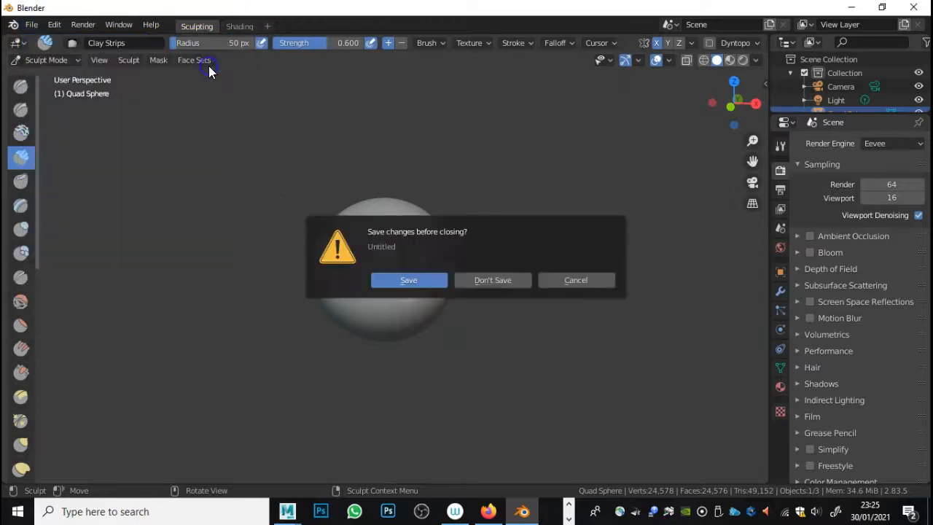
{"action": "left_click", "coordinate": [478, 284]}
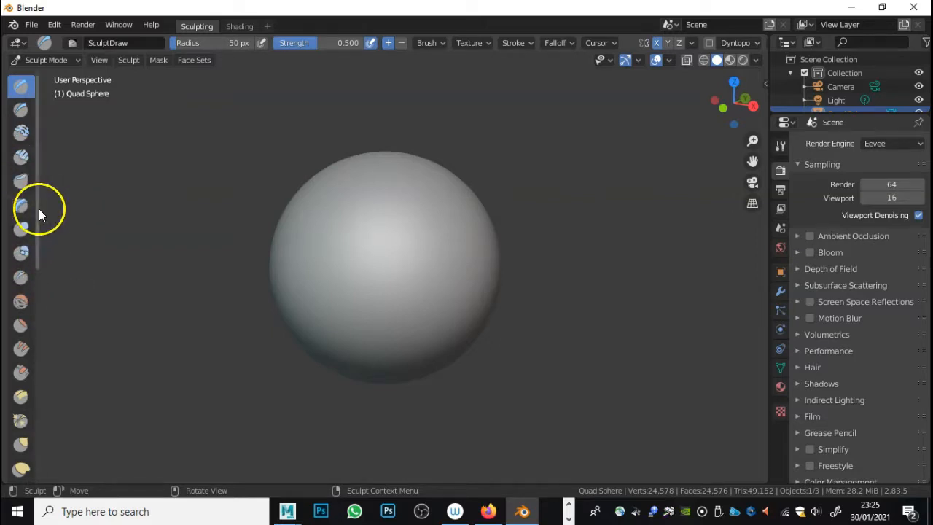
Flatten areas on the side of the sphere with the Flatten/Contrast brush at a 144 px radius and 0.669 strength
{"action": "left_click", "coordinate": [19, 327]}
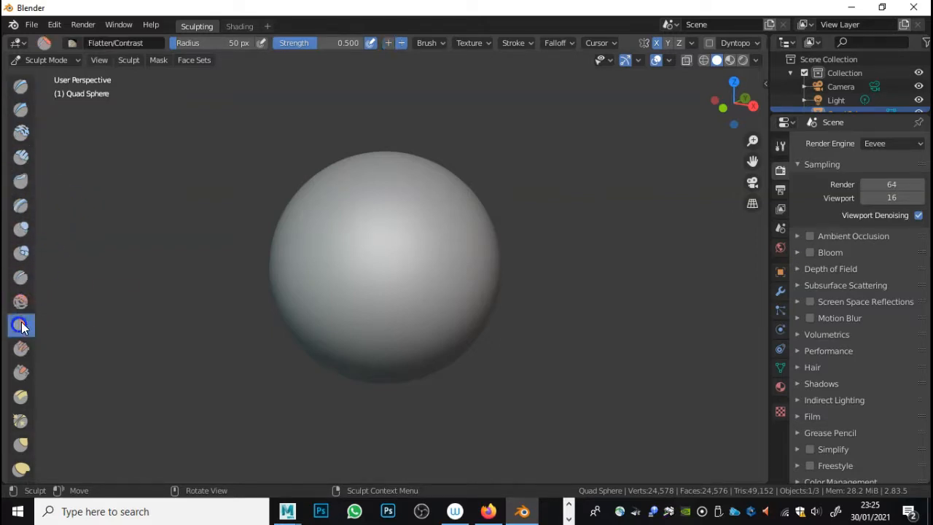
{"action": "scroll", "coordinate": [447, 271], "scroll_direction": "down", "scroll_amount": 1}
{"action": "scroll", "coordinate": [447, 269], "scroll_direction": "up", "scroll_amount": 3}
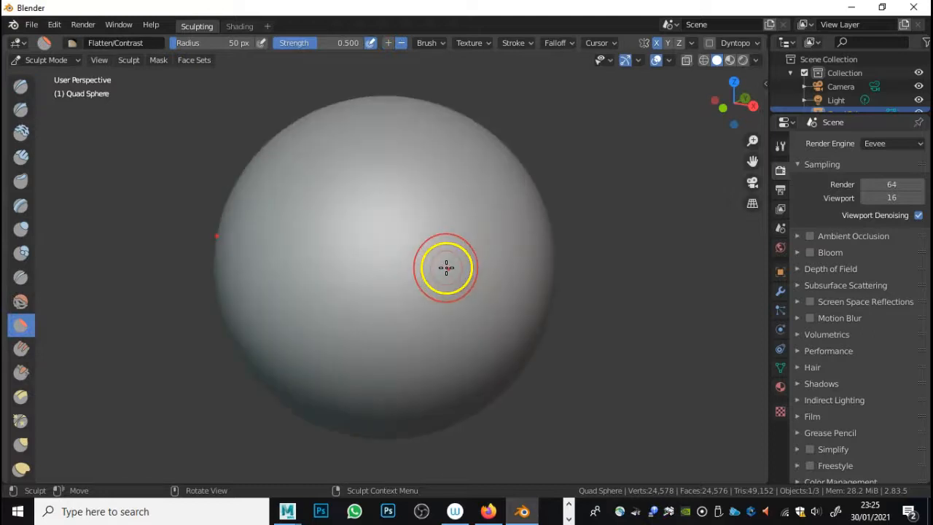
{"action": "right_click", "coordinate": [409, 244]}
{"action": "mouse_move", "coordinate": [339, 243]}
{"action": "left_mouse_down"}
{"action": "mouse_move", "coordinate": [281, 252]}
{"action": "mouse_move", "coordinate": [313, 246]}
{"action": "mouse_move", "coordinate": [343, 261]}
{"action": "mouse_move", "coordinate": [314, 247]}
{"action": "left_mouse_up"}
{"action": "mouse_move", "coordinate": [510, 275]}
{"action": "left_mouse_down"}
{"action": "mouse_move", "coordinate": [474, 272]}
{"action": "mouse_move", "coordinate": [467, 285]}
{"action": "mouse_move", "coordinate": [473, 268]}
{"action": "left_mouse_up"}
{"action": "left_click_drag", "start_coordinate": [488, 325], "coordinate": [432, 305]}
{"action": "mouse_move", "coordinate": [514, 318]}
{"action": "left_mouse_down"}
{"action": "mouse_move", "coordinate": [472, 277]}
{"action": "mouse_move", "coordinate": [471, 287]}
{"action": "left_mouse_up"}
{"action": "right_click", "coordinate": [347, 281]}
{"action": "left_click_drag", "start_coordinate": [249, 299], "coordinate": [284, 301]}
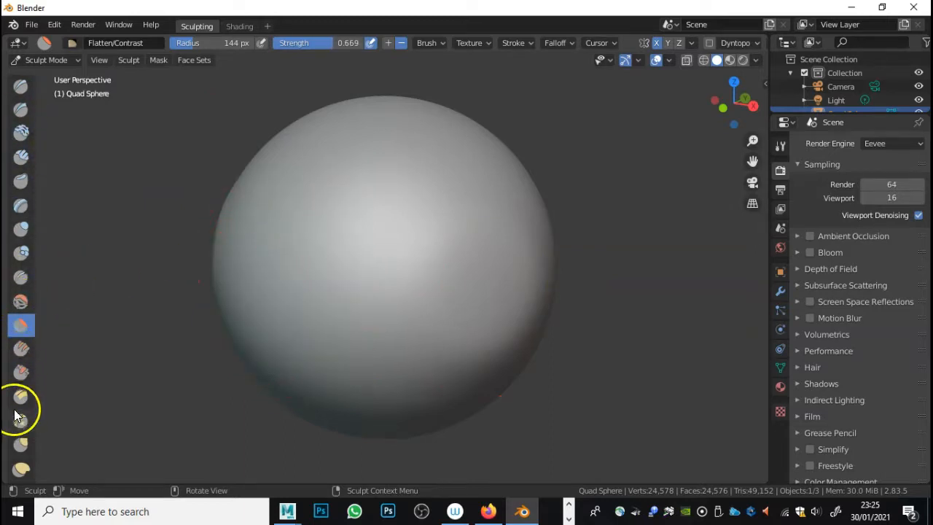
Push the side of the sphere inward with the Grab brush at a 144 px radius
{"action": "scroll", "coordinate": [22, 430], "scroll_direction": "down", "scroll_amount": 1}
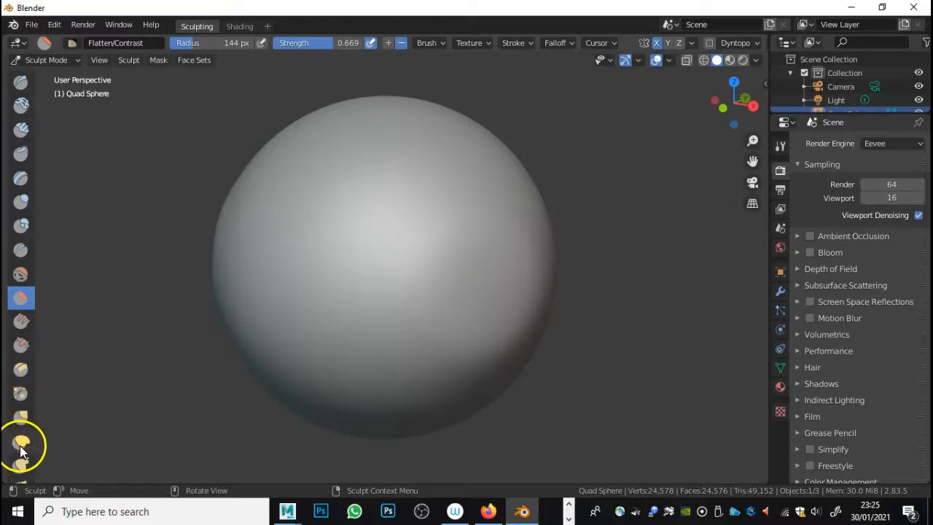
{"action": "left_click", "coordinate": [21, 416]}
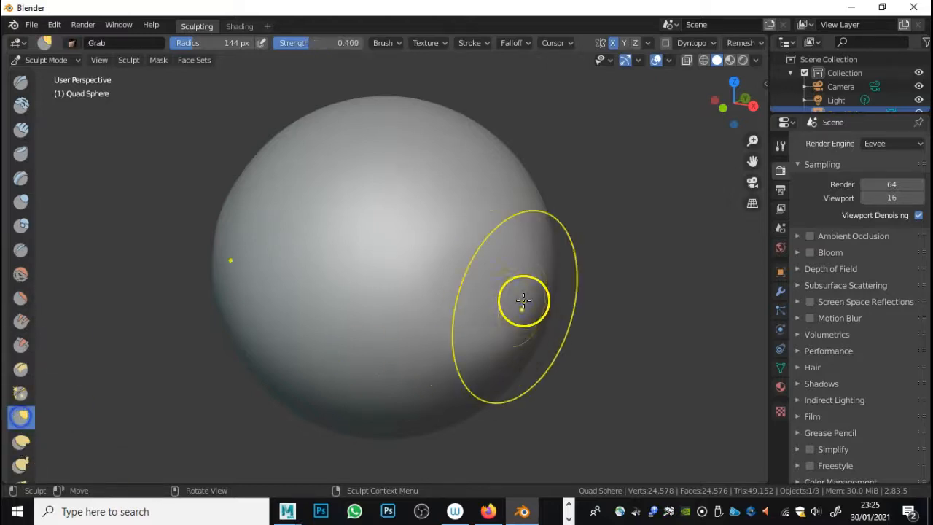
{"action": "mouse_move", "coordinate": [508, 283]}
{"action": "left_mouse_down"}
{"action": "mouse_move", "coordinate": [474, 273]}
{"action": "mouse_move", "coordinate": [440, 285]}
{"action": "mouse_move", "coordinate": [432, 209]}
{"action": "left_mouse_up"}
{"action": "mouse_move", "coordinate": [449, 306]}
{"action": "left_mouse_down"}
{"action": "mouse_move", "coordinate": [412, 340]}
{"action": "mouse_move", "coordinate": [363, 291]}
{"action": "left_mouse_up"}
{"action": "left_click_drag", "start_coordinate": [446, 275], "coordinate": [413, 235]}
{"action": "left_click_drag", "start_coordinate": [554, 261], "coordinate": [491, 228]}
{"action": "mouse_move", "coordinate": [494, 338]}
{"action": "left_mouse_down"}
{"action": "mouse_move", "coordinate": [430, 331]}
{"action": "mouse_move", "coordinate": [475, 371]}
{"action": "mouse_move", "coordinate": [444, 387]}
{"action": "left_mouse_up"}
Reshape the dented sides of the form from several angles with the Grab brush to narrow it
{"action": "middle_click_drag", "start_coordinate": [531, 367], "coordinate": [435, 333]}
{"action": "mouse_move", "coordinate": [393, 271]}
{"action": "left_mouse_down"}
{"action": "mouse_move", "coordinate": [416, 262]}
{"action": "mouse_move", "coordinate": [365, 219]}
{"action": "left_mouse_up"}
{"action": "mouse_move", "coordinate": [356, 258]}
{"action": "middle_mouse_down"}
{"action": "mouse_move", "coordinate": [468, 337]}
{"action": "mouse_move", "coordinate": [487, 328]}
{"action": "middle_mouse_up"}
{"action": "left_click_drag", "start_coordinate": [489, 248], "coordinate": [486, 205]}
{"action": "mouse_move", "coordinate": [452, 372]}
{"action": "left_mouse_down"}
{"action": "mouse_move", "coordinate": [416, 333]}
{"action": "mouse_move", "coordinate": [427, 357]}
{"action": "left_mouse_up"}
{"action": "mouse_move", "coordinate": [457, 404]}
{"action": "left_mouse_down"}
{"action": "mouse_move", "coordinate": [427, 395]}
{"action": "mouse_move", "coordinate": [416, 410]}
{"action": "left_mouse_up"}
{"action": "middle_click_drag", "start_coordinate": [504, 371], "coordinate": [476, 333]}
{"action": "left_click_drag", "start_coordinate": [442, 295], "coordinate": [446, 315]}
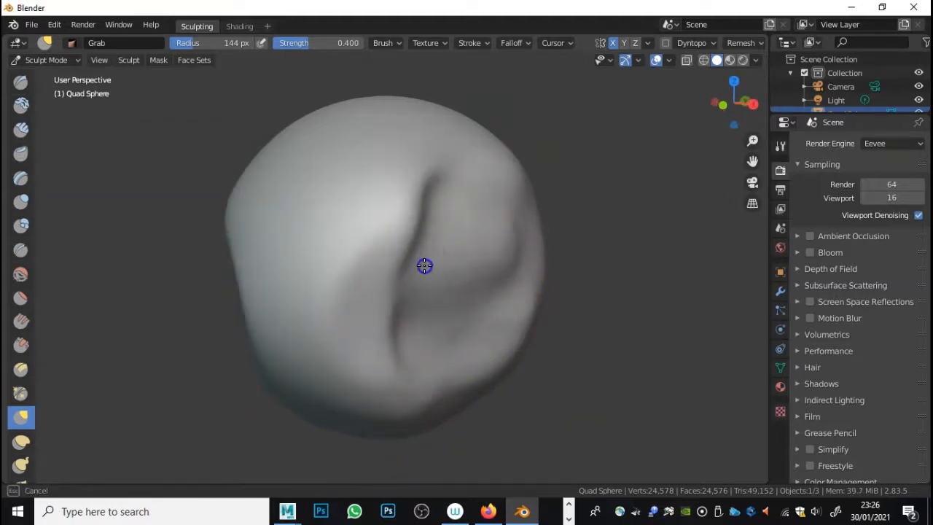
Soften the crease on the side and push the lower side inward to taper the form towards a jaw
{"action": "left_click_drag", "start_coordinate": [424, 265], "coordinate": [423, 311]}
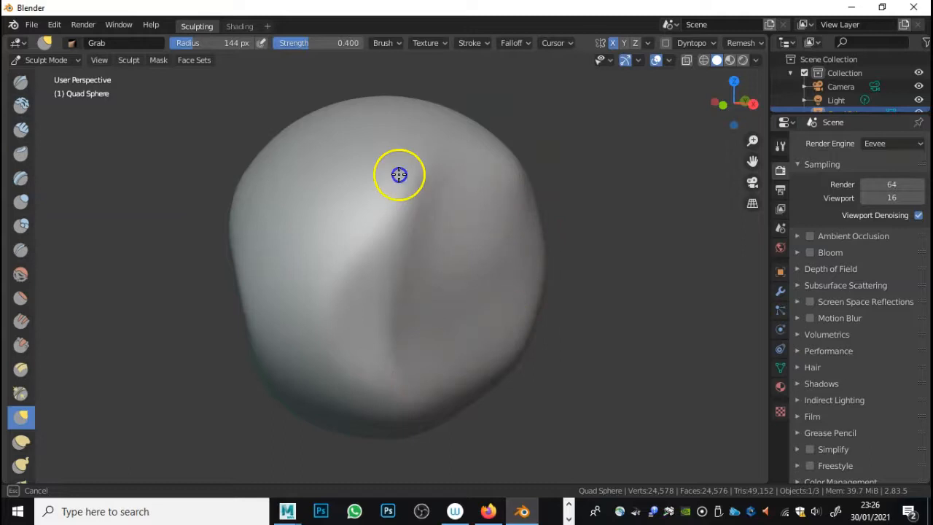
{"action": "mouse_move", "coordinate": [474, 386]}
{"action": "middle_mouse_down"}
{"action": "mouse_move", "coordinate": [430, 357]}
{"action": "mouse_move", "coordinate": [468, 366]}
{"action": "middle_mouse_up"}
{"action": "left_click_drag", "start_coordinate": [414, 389], "coordinate": [380, 363]}
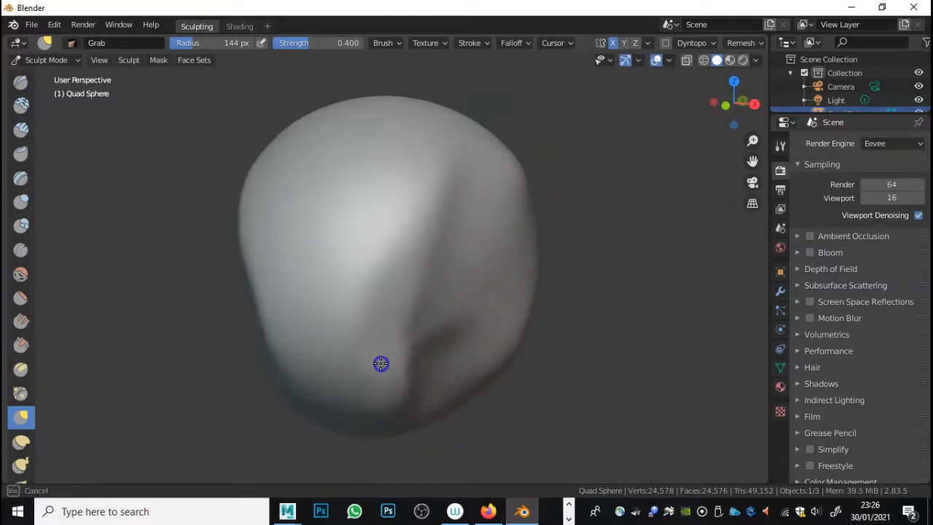
{"action": "left_click_drag", "start_coordinate": [515, 296], "coordinate": [466, 202]}
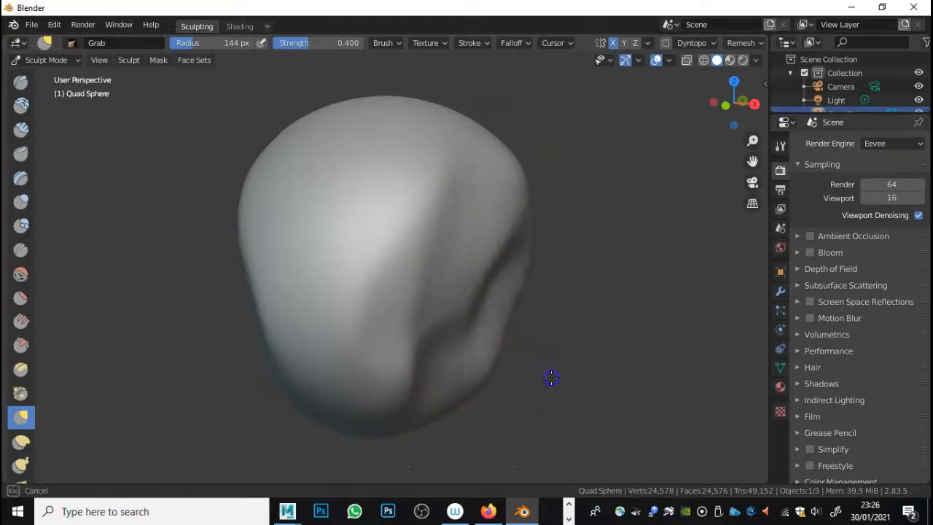
{"action": "mouse_move", "coordinate": [477, 331]}
{"action": "left_mouse_down"}
{"action": "mouse_move", "coordinate": [481, 252]}
{"action": "mouse_move", "coordinate": [464, 193]}
{"action": "mouse_move", "coordinate": [495, 199]}
{"action": "mouse_move", "coordinate": [514, 227]}
{"action": "mouse_move", "coordinate": [505, 262]}
{"action": "left_mouse_up"}
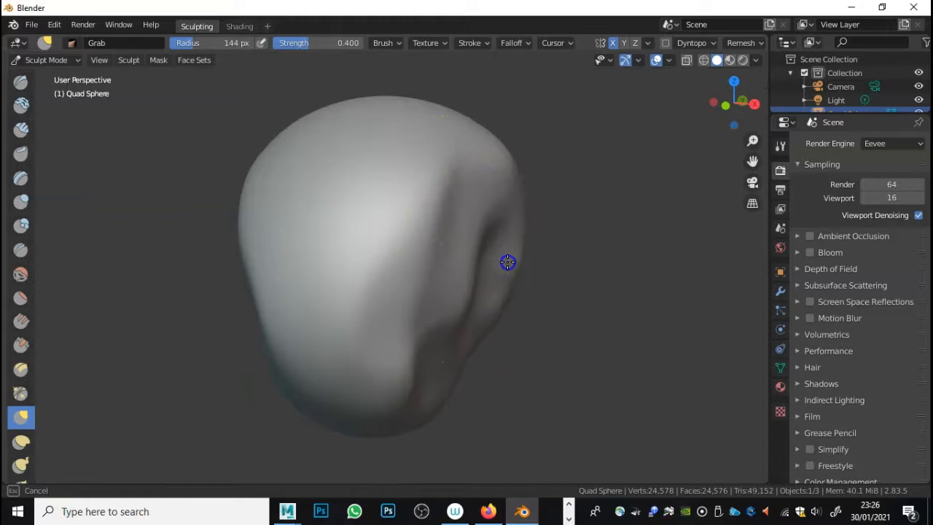
Push the underside of the form upward behind the chin area with the Grab brush
{"action": "middle_click_drag", "start_coordinate": [537, 358], "coordinate": [472, 380]}
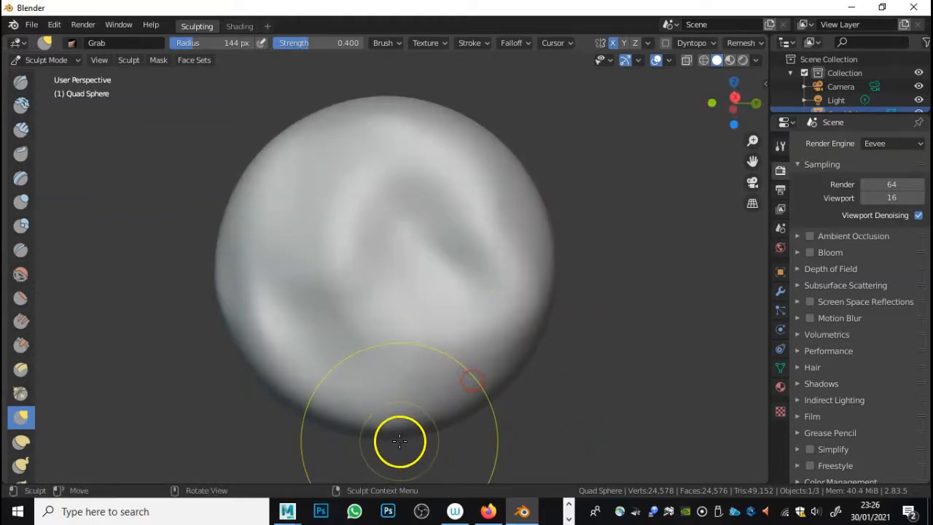
{"action": "left_click_drag", "start_coordinate": [399, 434], "coordinate": [398, 364]}
{"action": "mouse_move", "coordinate": [427, 423]}
{"action": "left_mouse_down"}
{"action": "mouse_move", "coordinate": [432, 346]}
{"action": "mouse_move", "coordinate": [457, 296]}
{"action": "left_mouse_up"}
{"action": "left_click_drag", "start_coordinate": [441, 381], "coordinate": [425, 334]}
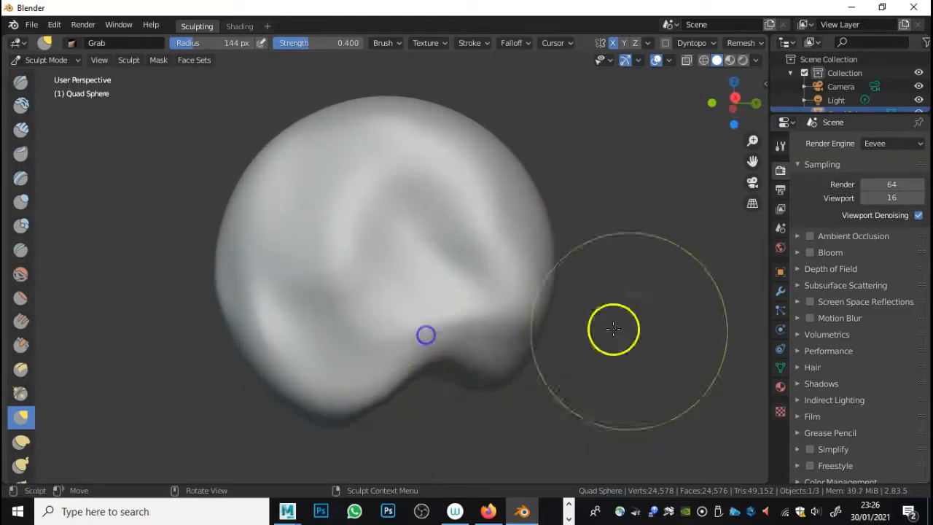
In the Right Orthographic view, pull the chin down and forward and lift the rear underside of the skull
{"action": "left_click", "coordinate": [734, 98]}
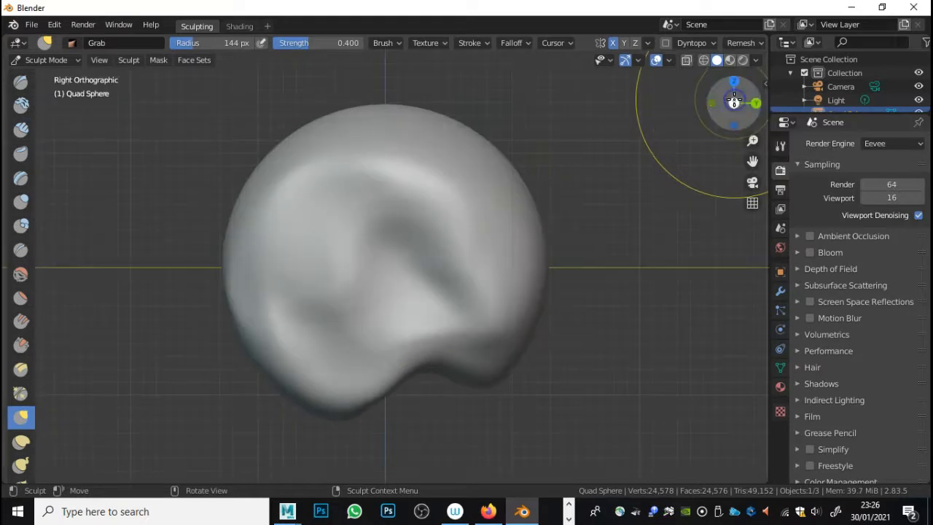
{"action": "mouse_move", "coordinate": [385, 386]}
{"action": "left_mouse_down"}
{"action": "mouse_move", "coordinate": [368, 345]}
{"action": "mouse_move", "coordinate": [327, 352]}
{"action": "mouse_move", "coordinate": [313, 377]}
{"action": "left_mouse_up"}
{"action": "mouse_move", "coordinate": [466, 384]}
{"action": "left_mouse_down"}
{"action": "mouse_move", "coordinate": [508, 237]}
{"action": "mouse_move", "coordinate": [506, 196]}
{"action": "left_mouse_up"}
{"action": "left_click_drag", "start_coordinate": [492, 264], "coordinate": [398, 286]}
{"action": "left_click_drag", "start_coordinate": [316, 392], "coordinate": [269, 462]}
Flatten the front of the head's profile into a straighter face line with the Grab brush
{"action": "left_click_drag", "start_coordinate": [235, 279], "coordinate": [269, 279]}
{"action": "left_click_drag", "start_coordinate": [249, 235], "coordinate": [259, 225]}
{"action": "mouse_move", "coordinate": [241, 284]}
{"action": "left_mouse_down"}
{"action": "mouse_move", "coordinate": [254, 289]}
{"action": "mouse_move", "coordinate": [243, 341]}
{"action": "left_mouse_up"}
{"action": "left_click_drag", "start_coordinate": [244, 199], "coordinate": [261, 197]}
Smooth out the hollows and creases across the side, back and face of the head
{"action": "left_click_drag", "start_coordinate": [471, 258], "coordinate": [455, 262]}
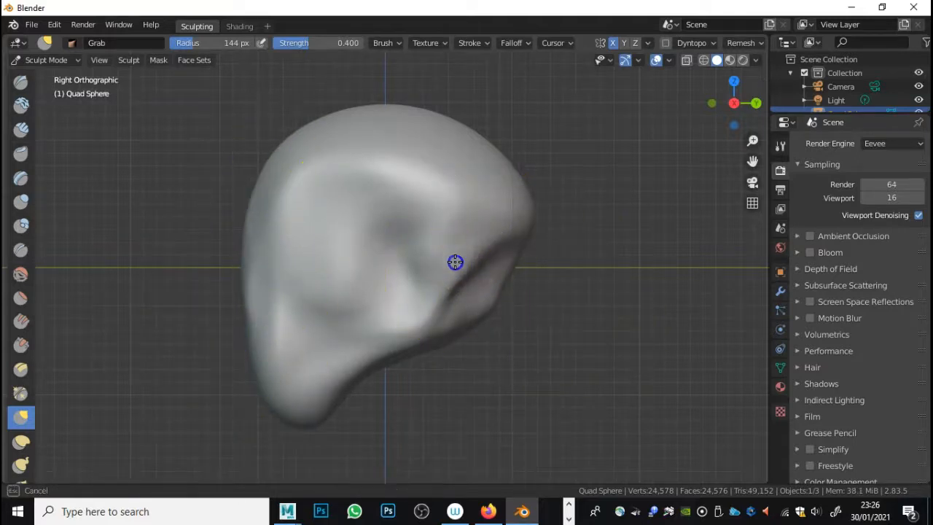
{"action": "left_click_drag", "start_coordinate": [446, 293], "coordinate": [446, 244]}
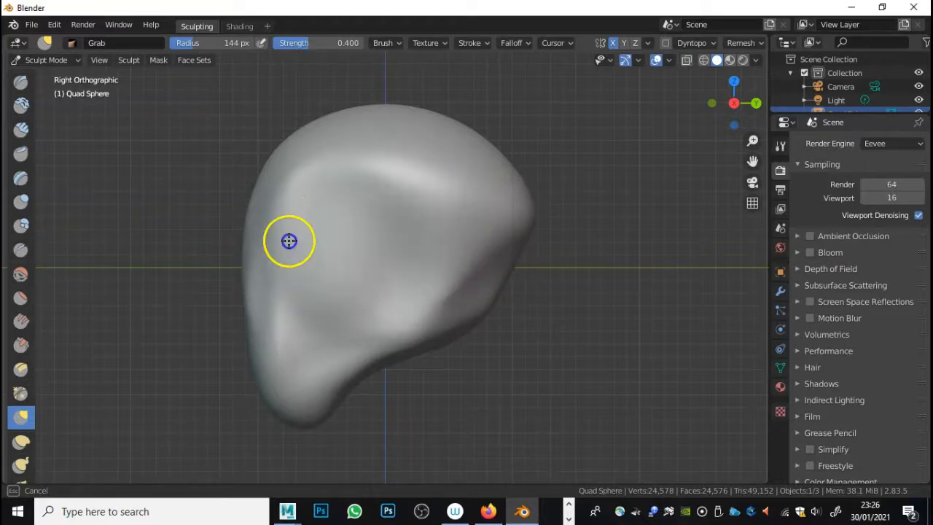
{"action": "mouse_move", "coordinate": [369, 220]}
{"action": "left_mouse_down"}
{"action": "mouse_move", "coordinate": [508, 234]}
{"action": "mouse_move", "coordinate": [529, 211]}
{"action": "mouse_move", "coordinate": [489, 208]}
{"action": "mouse_move", "coordinate": [498, 200]}
{"action": "mouse_move", "coordinate": [485, 196]}
{"action": "mouse_move", "coordinate": [467, 247]}
{"action": "left_mouse_up"}
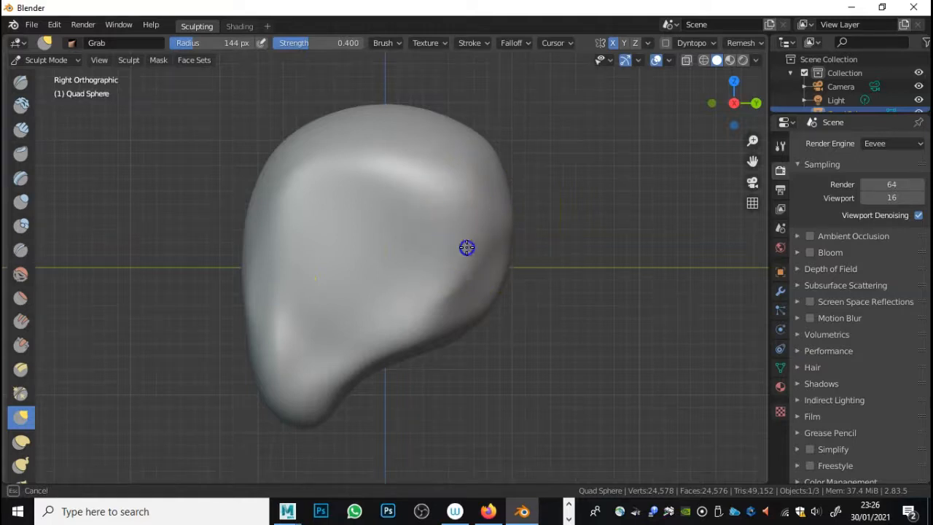
{"action": "mouse_move", "coordinate": [466, 204]}
{"action": "left_mouse_down", "text": "shift"}
{"action": "mouse_move", "coordinate": [455, 276]}
{"action": "mouse_move", "coordinate": [289, 379]}
{"action": "left_mouse_up", "text": "shift"}
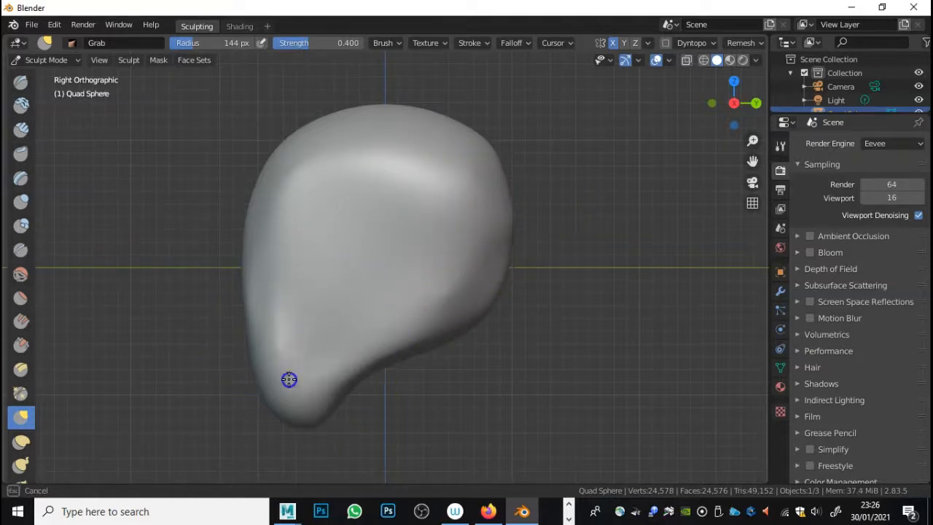
{"action": "mouse_move", "coordinate": [414, 269]}
{"action": "left_mouse_down", "text": "shift"}
{"action": "mouse_move", "coordinate": [444, 271]}
{"action": "mouse_move", "coordinate": [423, 287]}
{"action": "left_mouse_up", "text": "shift"}
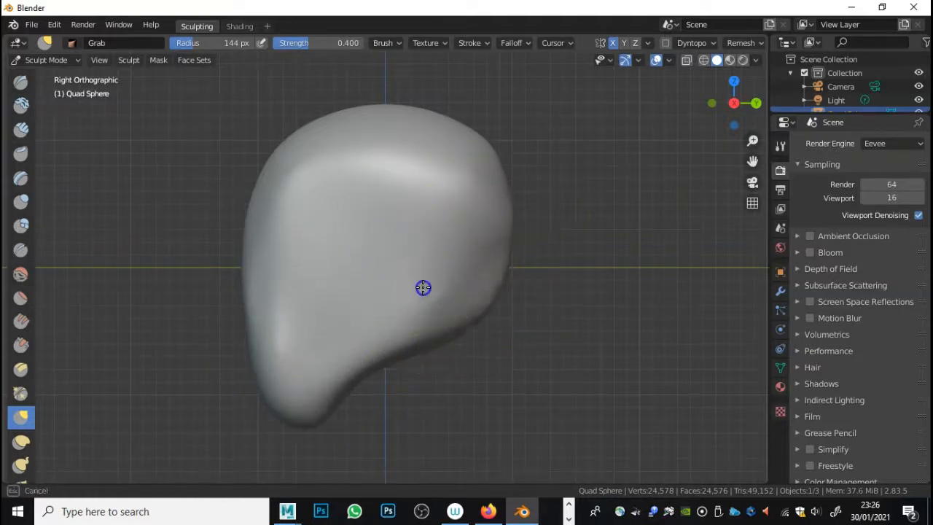
{"action": "left_click_drag", "start_coordinate": [309, 219], "coordinate": [404, 190], "text": "shift"}
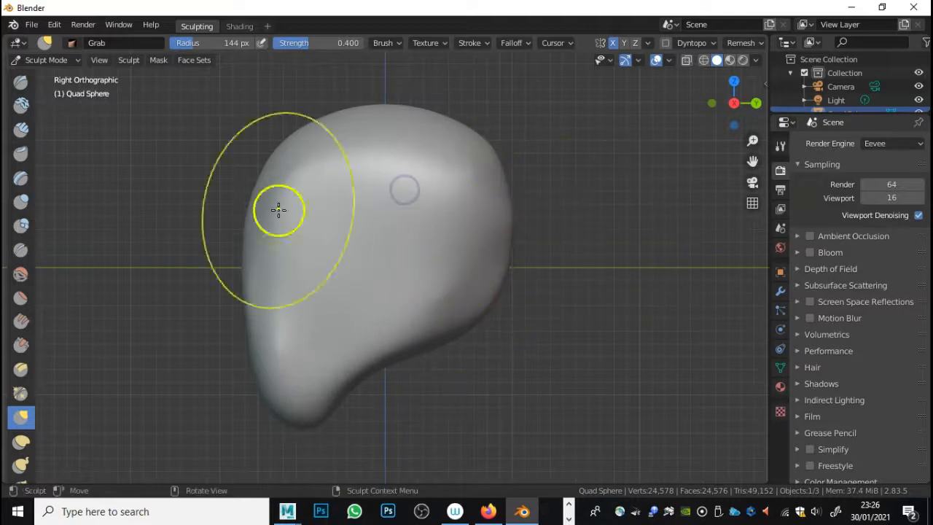
{"action": "left_click_drag", "start_coordinate": [248, 278], "coordinate": [287, 260], "text": "shift"}
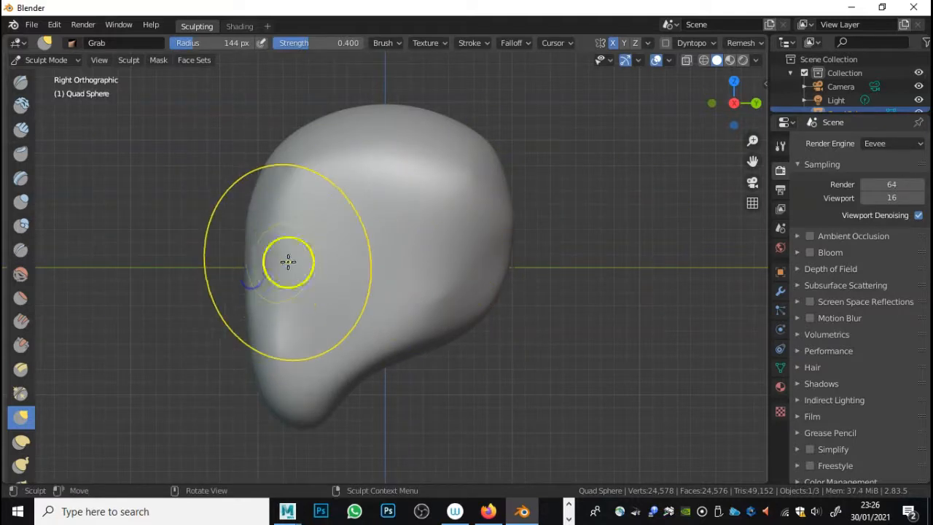
Adjust the skull's rear underside with the Grab brush and widen the lower back of the head in the Back Orthographic view
{"action": "right_click", "coordinate": [285, 262]}
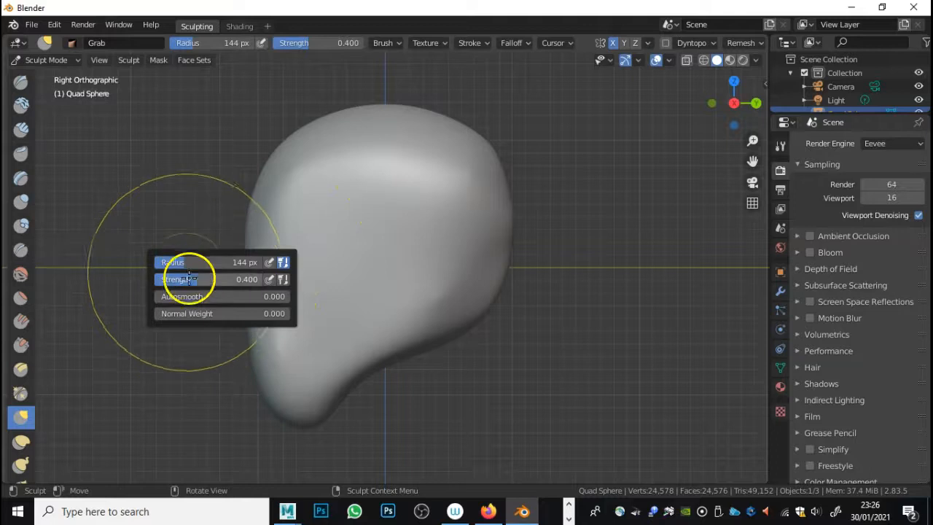
{"action": "mouse_move", "coordinate": [373, 333]}
{"action": "left_mouse_down"}
{"action": "mouse_move", "coordinate": [429, 354]}
{"action": "mouse_move", "coordinate": [427, 333]}
{"action": "mouse_move", "coordinate": [463, 338]}
{"action": "left_mouse_up"}
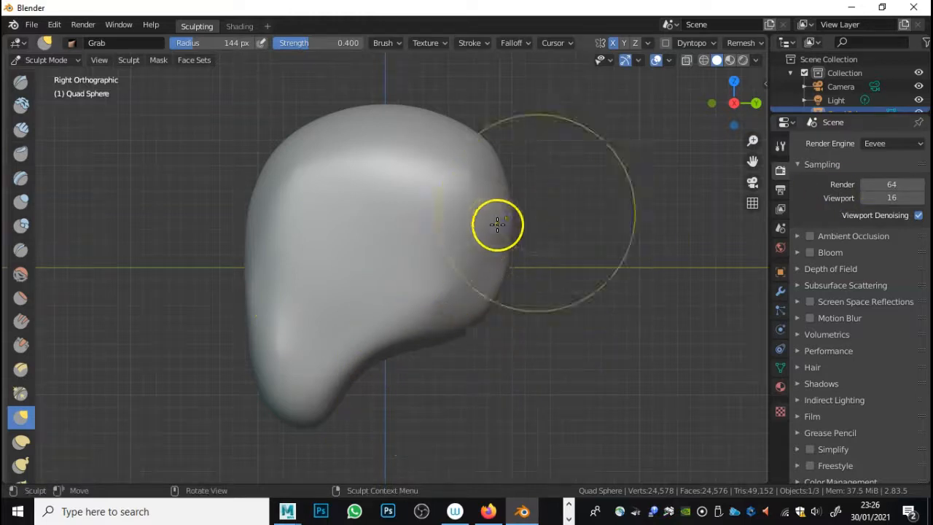
{"action": "left_click", "coordinate": [755, 103]}
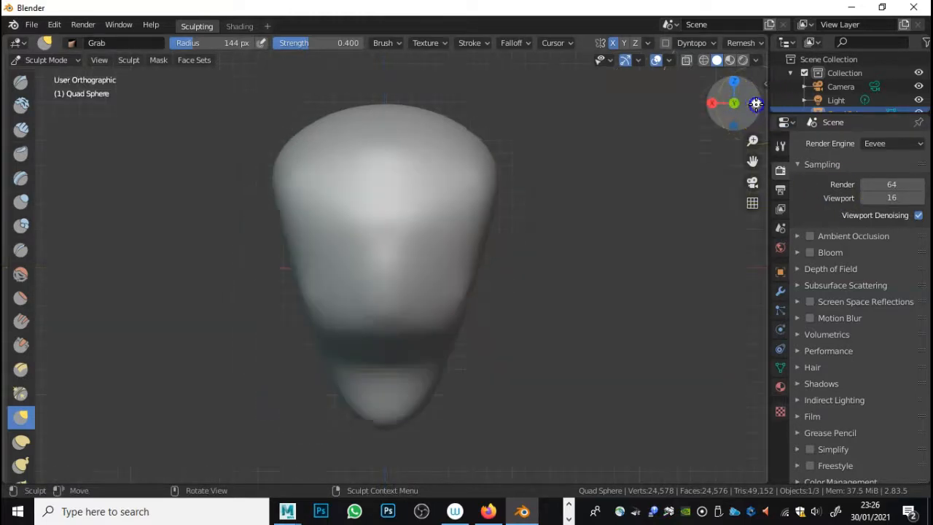
{"action": "mouse_move", "coordinate": [310, 257]}
{"action": "left_mouse_down"}
{"action": "mouse_move", "coordinate": [270, 264]}
{"action": "mouse_move", "coordinate": [292, 288]}
{"action": "mouse_move", "coordinate": [252, 295]}
{"action": "left_mouse_up"}
{"action": "left_click_drag", "start_coordinate": [278, 218], "coordinate": [272, 213]}
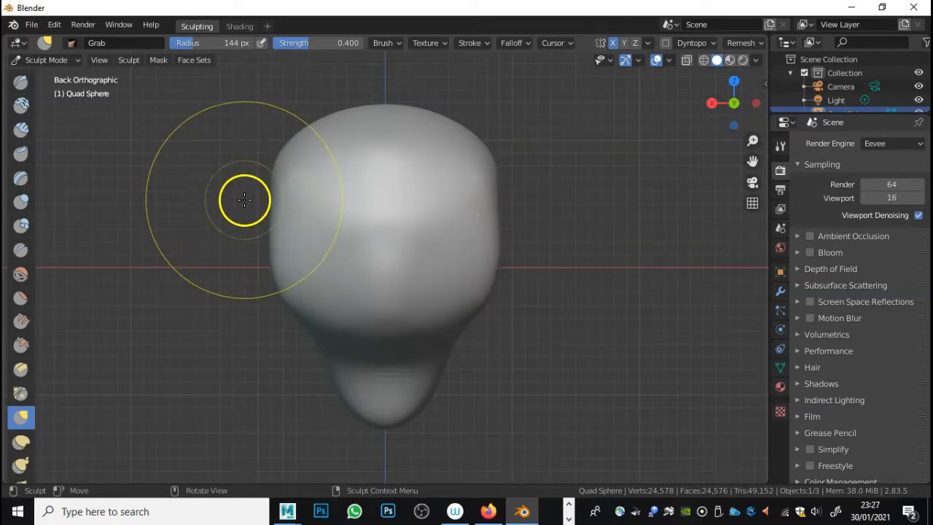
{"action": "left_click_drag", "start_coordinate": [275, 198], "coordinate": [274, 198]}
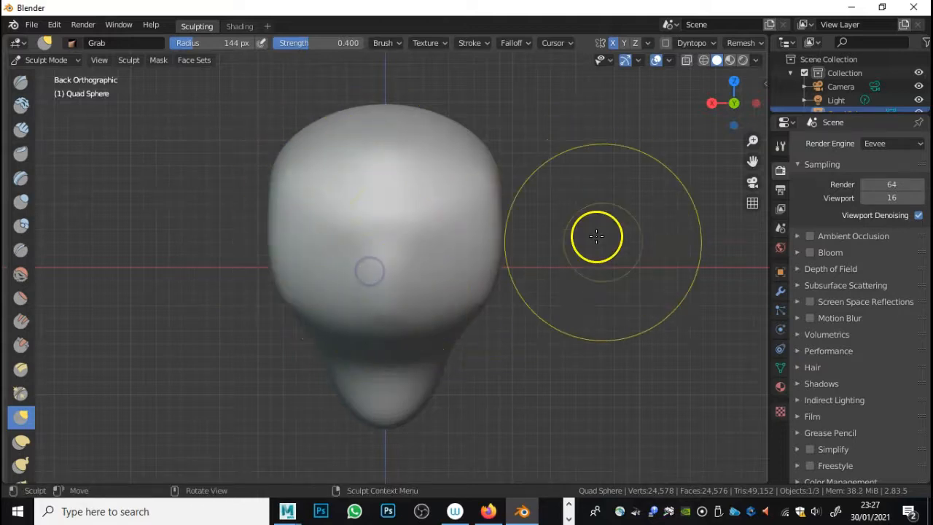
Refine the curve at the back of the skull in the Left Orthographic view
{"action": "left_click_drag", "start_coordinate": [754, 100], "coordinate": [758, 104]}
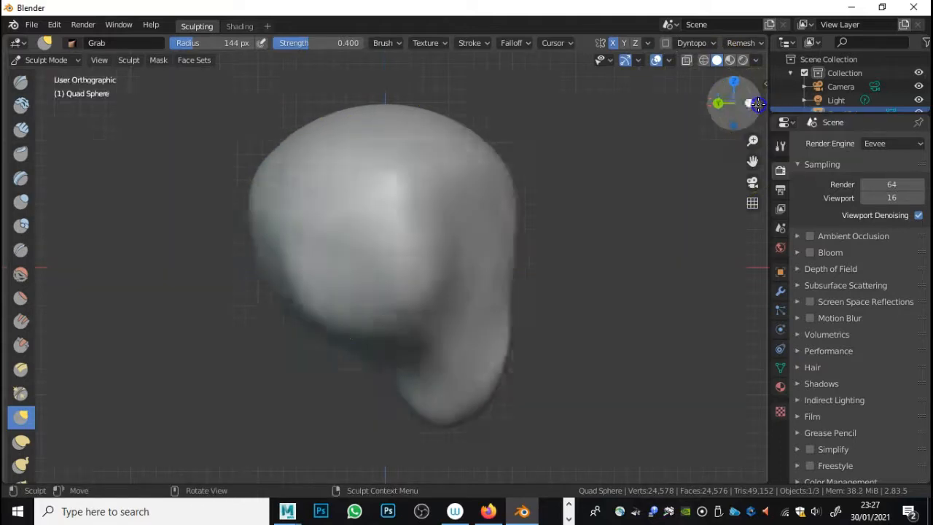
{"action": "left_click", "coordinate": [758, 104]}
{"action": "mouse_move", "coordinate": [259, 190]}
{"action": "left_mouse_down"}
{"action": "mouse_move", "coordinate": [270, 238]}
{"action": "mouse_move", "coordinate": [258, 238]}
{"action": "left_mouse_up"}
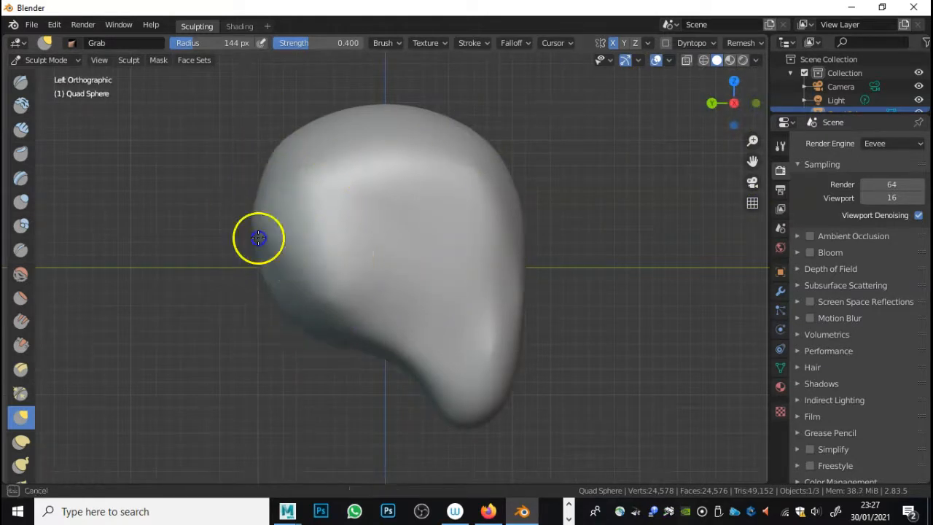
{"action": "mouse_move", "coordinate": [337, 279]}
{"action": "left_mouse_down"}
{"action": "mouse_move", "coordinate": [367, 279]}
{"action": "mouse_move", "coordinate": [327, 229]}
{"action": "left_mouse_up"}
{"action": "left_click", "coordinate": [275, 202]}
Shape the cheek, jaw and temple with the Grab brush at an 82 px radius
{"action": "mouse_move", "coordinate": [547, 252]}
{"action": "middle_mouse_down"}
{"action": "mouse_move", "coordinate": [618, 252]}
{"action": "mouse_move", "coordinate": [466, 266]}
{"action": "mouse_move", "coordinate": [522, 269]}
{"action": "mouse_move", "coordinate": [419, 250]}
{"action": "mouse_move", "coordinate": [430, 258]}
{"action": "mouse_move", "coordinate": [629, 243]}
{"action": "mouse_move", "coordinate": [500, 264]}
{"action": "mouse_move", "coordinate": [504, 258]}
{"action": "middle_mouse_up"}
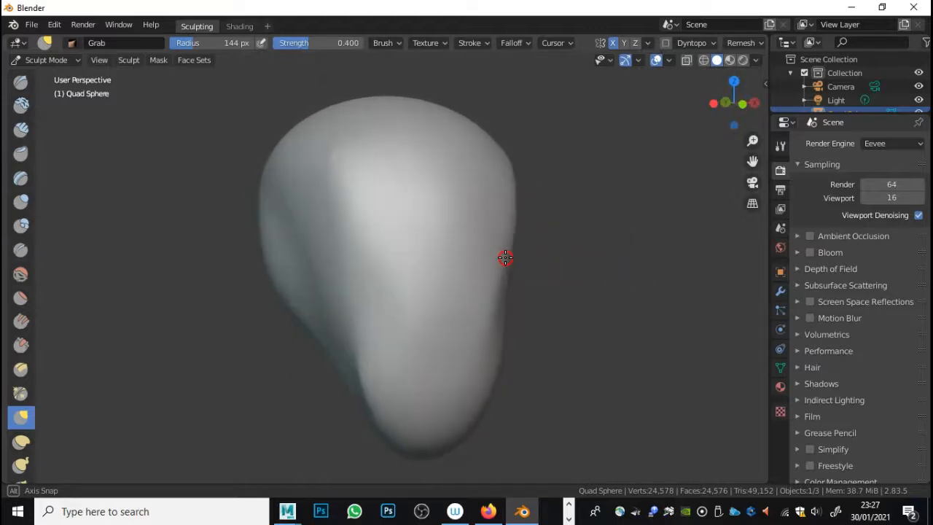
{"action": "right_click", "coordinate": [349, 274]}
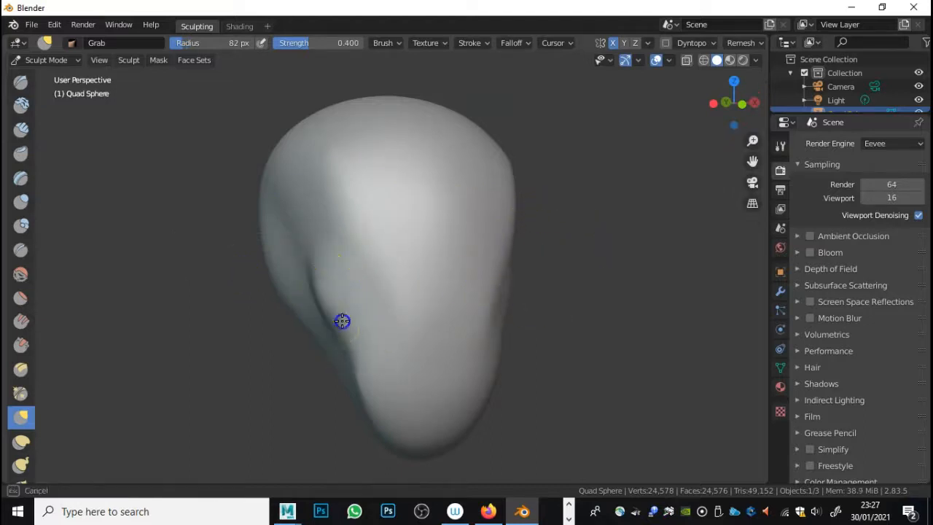
{"action": "mouse_move", "coordinate": [330, 294]}
{"action": "middle_mouse_down"}
{"action": "mouse_move", "coordinate": [527, 323]}
{"action": "mouse_move", "coordinate": [488, 323]}
{"action": "mouse_move", "coordinate": [491, 313]}
{"action": "mouse_move", "coordinate": [413, 352]}
{"action": "middle_mouse_up"}
{"action": "mouse_move", "coordinate": [413, 352]}
{"action": "left_mouse_down"}
{"action": "mouse_move", "coordinate": [395, 358]}
{"action": "mouse_move", "coordinate": [379, 402]}
{"action": "left_mouse_up"}
{"action": "middle_click_drag", "start_coordinate": [277, 235], "coordinate": [268, 277]}
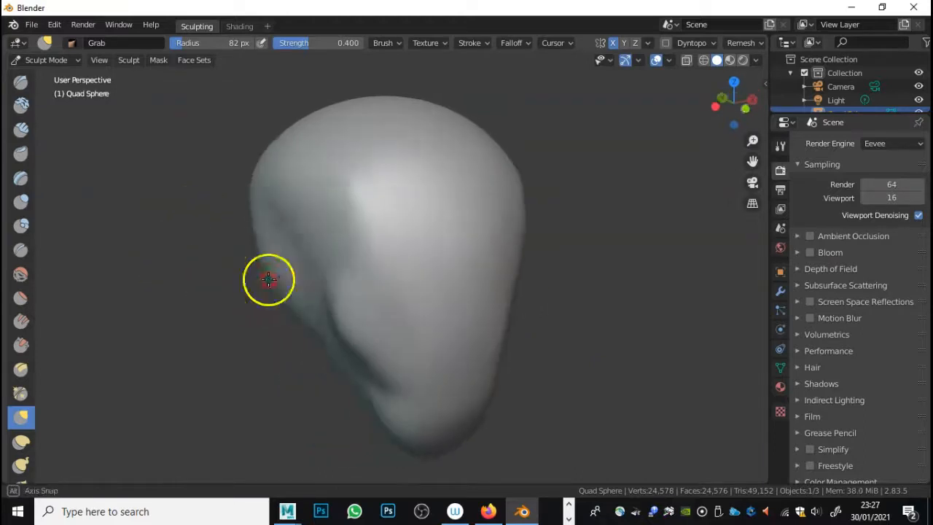
{"action": "mouse_move", "coordinate": [329, 227]}
{"action": "left_mouse_down"}
{"action": "mouse_move", "coordinate": [321, 229]}
{"action": "mouse_move", "coordinate": [316, 185]}
{"action": "mouse_move", "coordinate": [333, 231]}
{"action": "mouse_move", "coordinate": [294, 252]}
{"action": "mouse_move", "coordinate": [294, 223]}
{"action": "left_mouse_up"}
{"action": "mouse_move", "coordinate": [292, 176]}
{"action": "left_mouse_down"}
{"action": "mouse_move", "coordinate": [302, 179]}
{"action": "mouse_move", "coordinate": [289, 231]}
{"action": "left_mouse_up"}
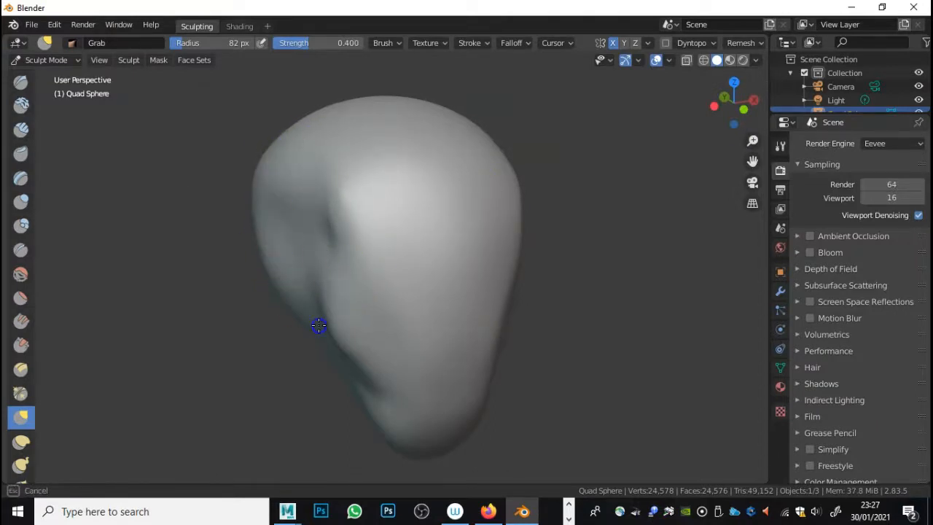
Refine the brow and side of the skull and deepen the hollow between the cheek and jaw
{"action": "mouse_move", "coordinate": [433, 250]}
{"action": "middle_mouse_down"}
{"action": "mouse_move", "coordinate": [396, 238]}
{"action": "mouse_move", "coordinate": [414, 275]}
{"action": "mouse_move", "coordinate": [425, 221]}
{"action": "mouse_move", "coordinate": [410, 221]}
{"action": "middle_mouse_up"}
{"action": "mouse_move", "coordinate": [370, 241]}
{"action": "left_mouse_down"}
{"action": "mouse_move", "coordinate": [364, 235]}
{"action": "mouse_move", "coordinate": [381, 215]}
{"action": "left_mouse_up"}
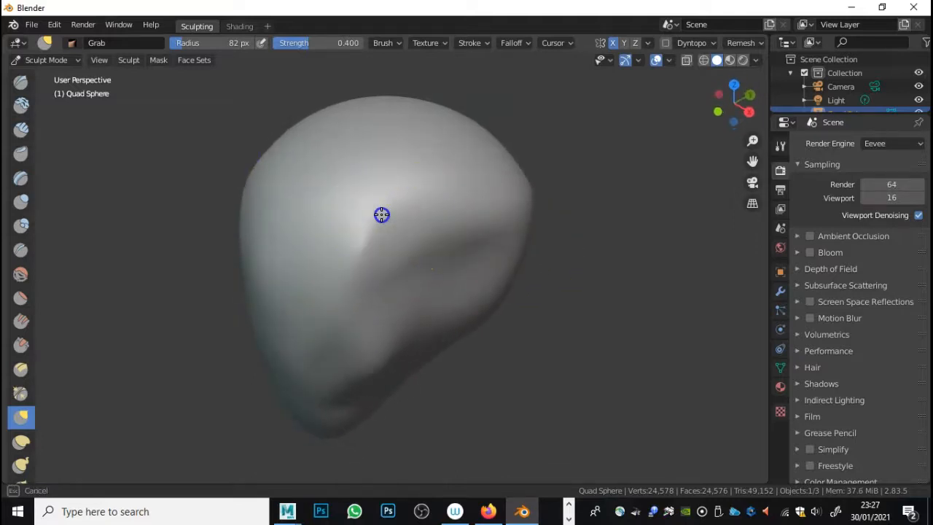
{"action": "mouse_move", "coordinate": [515, 206]}
{"action": "left_mouse_down"}
{"action": "mouse_move", "coordinate": [520, 187]}
{"action": "mouse_move", "coordinate": [495, 213]}
{"action": "left_mouse_up"}
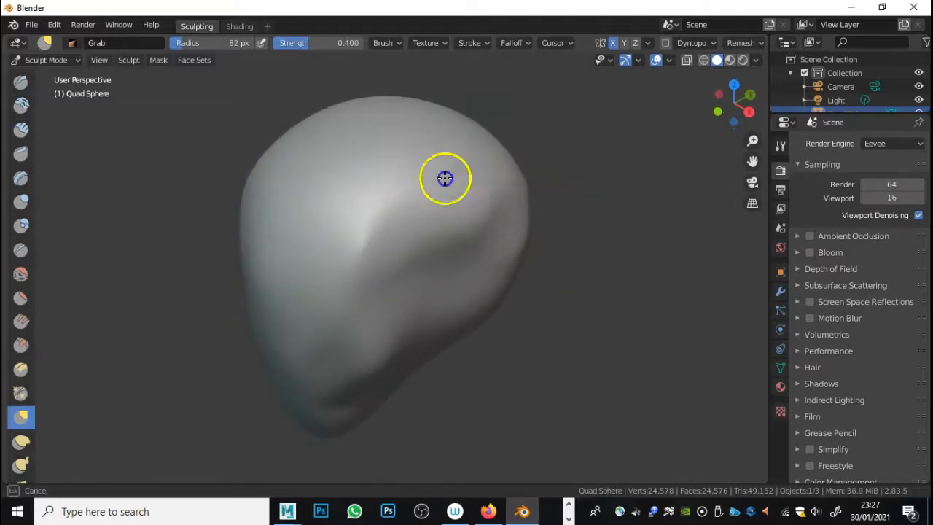
{"action": "mouse_move", "coordinate": [433, 279]}
{"action": "middle_mouse_down"}
{"action": "mouse_move", "coordinate": [498, 223]}
{"action": "mouse_move", "coordinate": [444, 288]}
{"action": "mouse_move", "coordinate": [408, 287]}
{"action": "mouse_move", "coordinate": [529, 293]}
{"action": "middle_mouse_up"}
{"action": "mouse_move", "coordinate": [390, 309]}
{"action": "left_mouse_down"}
{"action": "mouse_move", "coordinate": [395, 366]}
{"action": "mouse_move", "coordinate": [404, 367]}
{"action": "mouse_move", "coordinate": [396, 328]}
{"action": "left_mouse_up"}
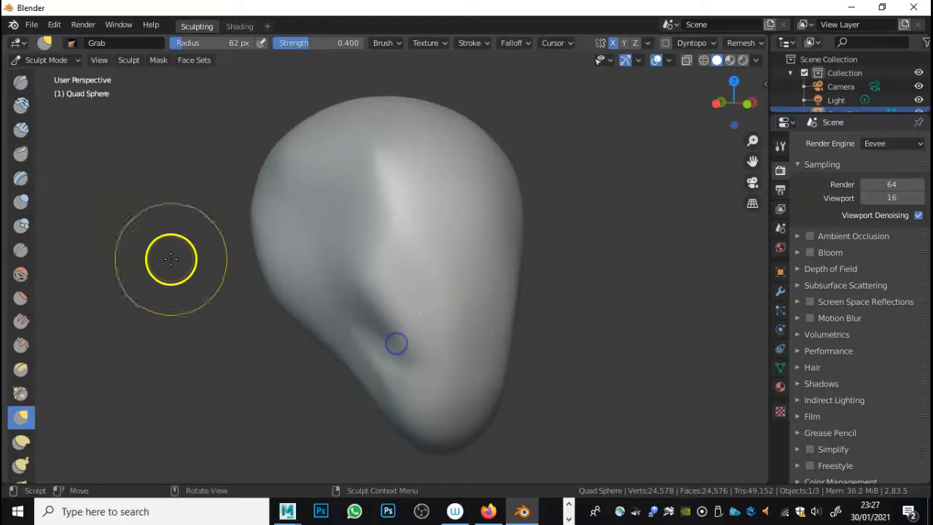
{"action": "mouse_move", "coordinate": [328, 285]}
{"action": "middle_mouse_down"}
{"action": "mouse_move", "coordinate": [360, 296]}
{"action": "mouse_move", "coordinate": [229, 281]}
{"action": "mouse_move", "coordinate": [328, 280]}
{"action": "middle_mouse_up"}
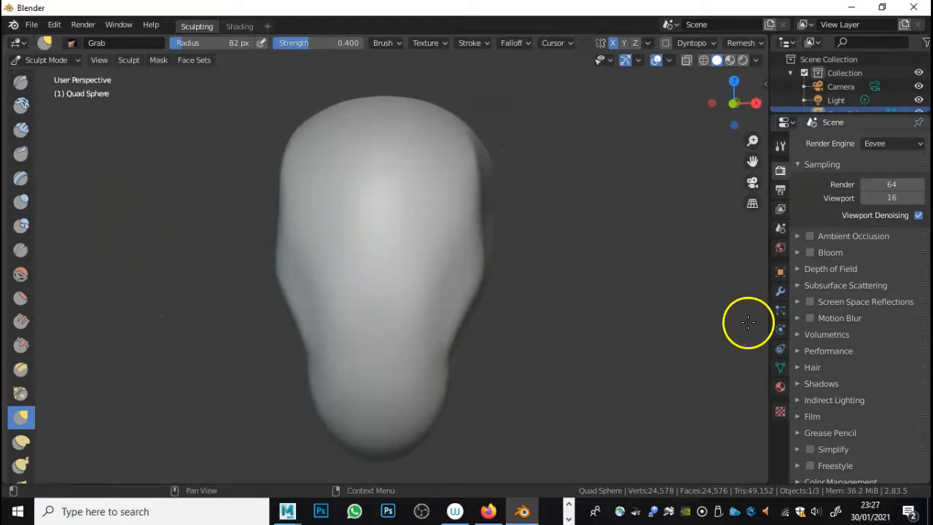
Pull the chin and lower jaw forward in profile with the Grab brush at an 82 px radius
{"action": "middle_click_drag", "start_coordinate": [547, 327], "coordinate": [454, 323]}
{"action": "mouse_move", "coordinate": [291, 427]}
{"action": "left_mouse_down"}
{"action": "mouse_move", "coordinate": [279, 425]}
{"action": "mouse_move", "coordinate": [301, 432]}
{"action": "mouse_move", "coordinate": [252, 409]}
{"action": "left_mouse_up"}
{"action": "mouse_move", "coordinate": [254, 410]}
{"action": "left_mouse_down"}
{"action": "mouse_move", "coordinate": [267, 419]}
{"action": "mouse_move", "coordinate": [264, 408]}
{"action": "left_mouse_up"}
{"action": "middle_click_drag", "start_coordinate": [263, 409], "coordinate": [389, 406]}
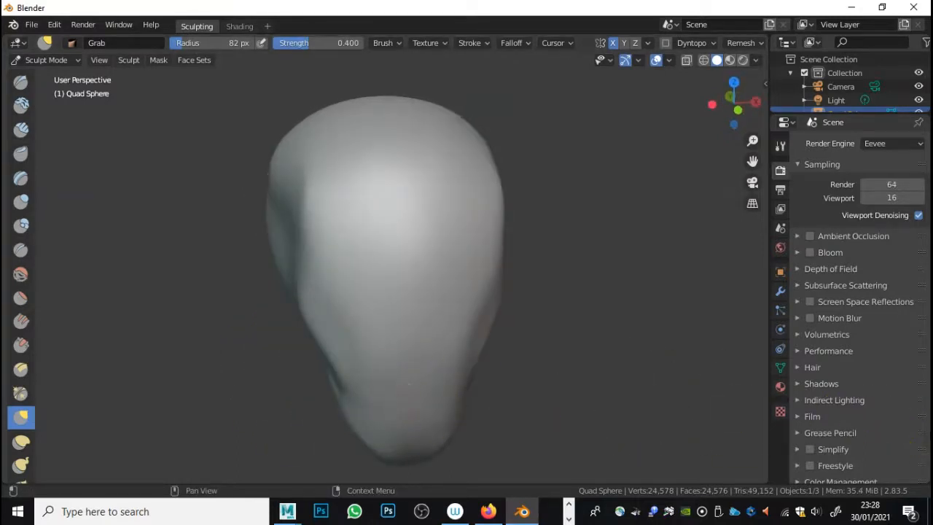
Switch to the Clay Strips brush at a 35 px radius and lay the first strokes on the cheekbone
{"action": "mouse_move", "coordinate": [697, 141]}
{"action": "middle_mouse_down"}
{"action": "mouse_move", "coordinate": [590, 181]}
{"action": "mouse_move", "coordinate": [651, 139]}
{"action": "mouse_move", "coordinate": [489, 210]}
{"action": "mouse_move", "coordinate": [541, 205]}
{"action": "mouse_move", "coordinate": [510, 198]}
{"action": "middle_mouse_up"}
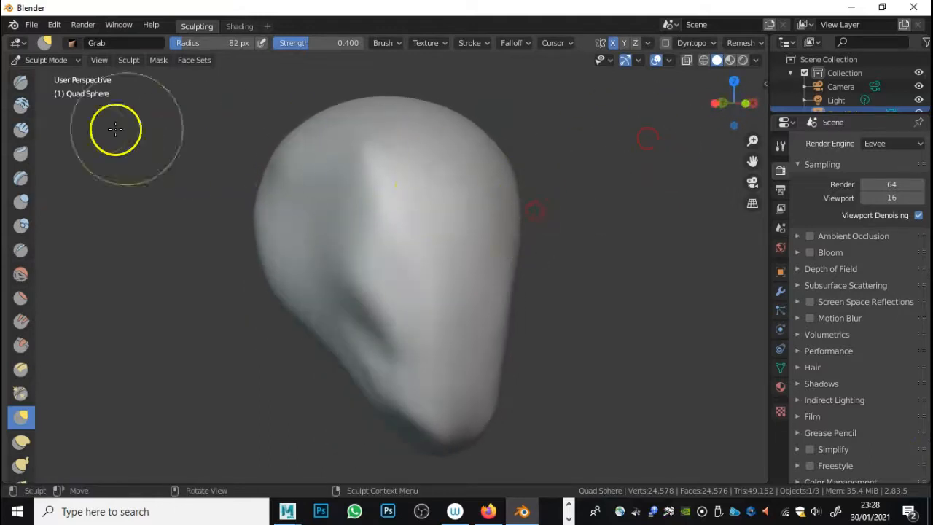
{"action": "left_click", "coordinate": [21, 129]}
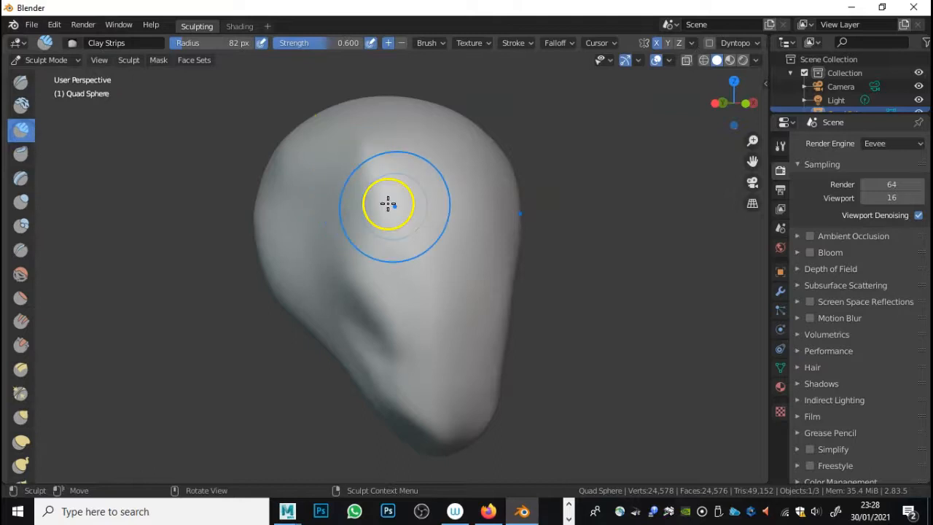
{"action": "middle_click_drag", "start_coordinate": [387, 202], "coordinate": [358, 209]}
{"action": "right_click", "coordinate": [420, 214]}
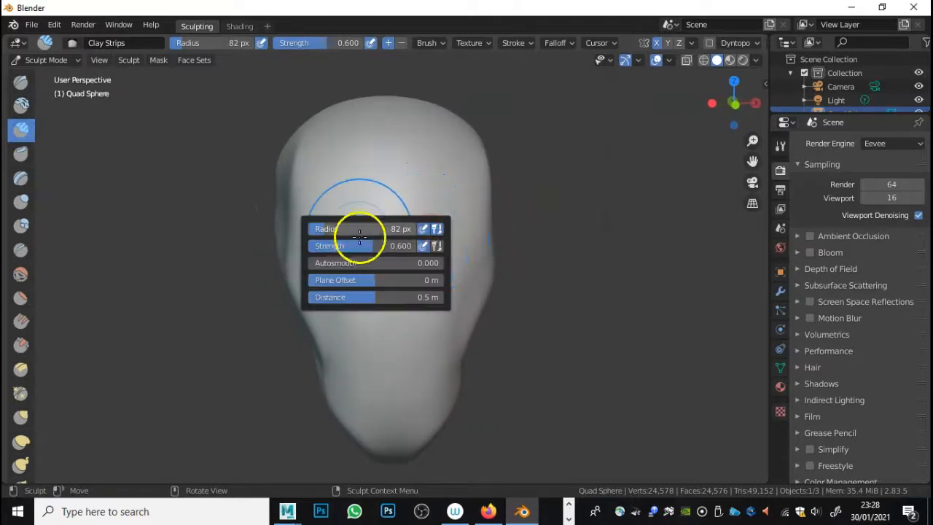
{"action": "left_click_drag", "start_coordinate": [314, 232], "coordinate": [319, 232]}
{"action": "middle_click_drag", "start_coordinate": [500, 204], "coordinate": [484, 228]}
{"action": "right_click", "coordinate": [434, 273]}
{"action": "left_click_drag", "start_coordinate": [434, 268], "coordinate": [333, 270]}
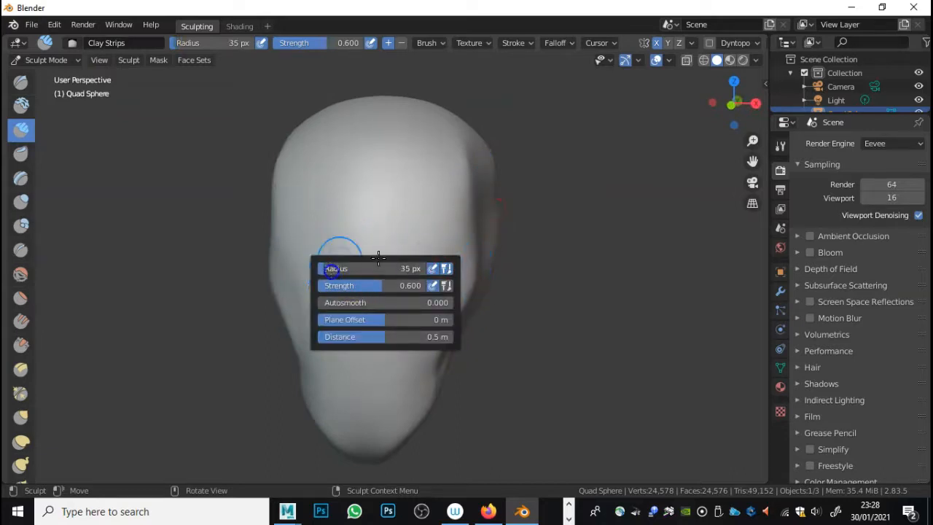
{"action": "left_click", "coordinate": [487, 246]}
{"action": "left_click_drag", "start_coordinate": [456, 241], "coordinate": [431, 270]}
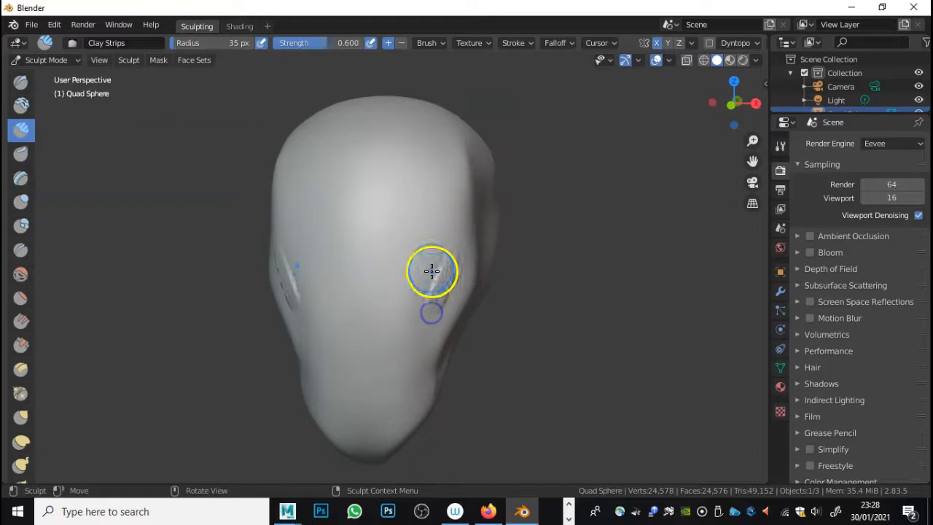
Set the Clay Strips radius to 41 px and build up the cheekbones down toward the jaw
{"action": "right_click", "coordinate": [427, 270]}
{"action": "mouse_move", "coordinate": [359, 282]}
{"action": "left_mouse_down"}
{"action": "mouse_move", "coordinate": [312, 267]}
{"action": "mouse_move", "coordinate": [321, 269]}
{"action": "left_mouse_up"}
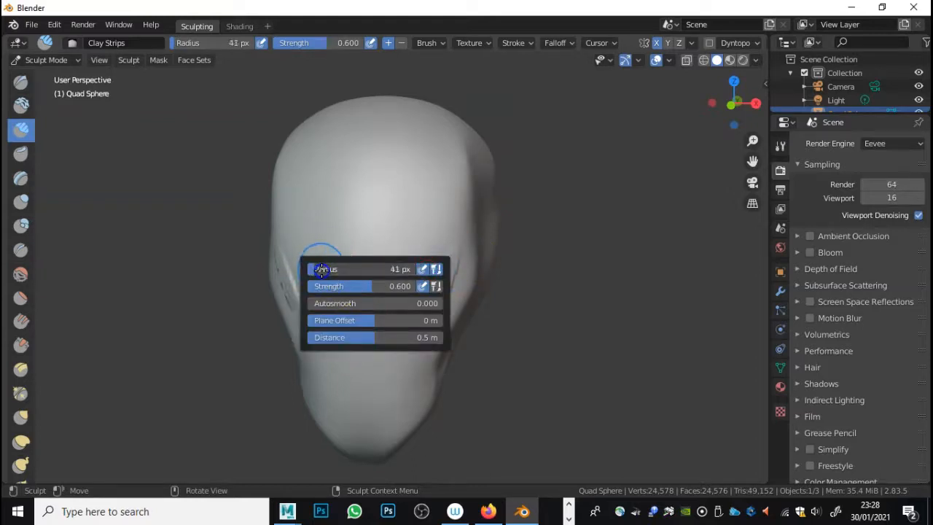
{"action": "mouse_move", "coordinate": [443, 227]}
{"action": "left_mouse_down"}
{"action": "mouse_move", "coordinate": [460, 270]}
{"action": "mouse_move", "coordinate": [447, 296]}
{"action": "left_mouse_up"}
{"action": "mouse_move", "coordinate": [444, 301]}
{"action": "left_mouse_down"}
{"action": "mouse_move", "coordinate": [457, 252]}
{"action": "mouse_move", "coordinate": [441, 234]}
{"action": "mouse_move", "coordinate": [437, 248]}
{"action": "mouse_move", "coordinate": [483, 256]}
{"action": "mouse_move", "coordinate": [454, 299]}
{"action": "left_mouse_up"}
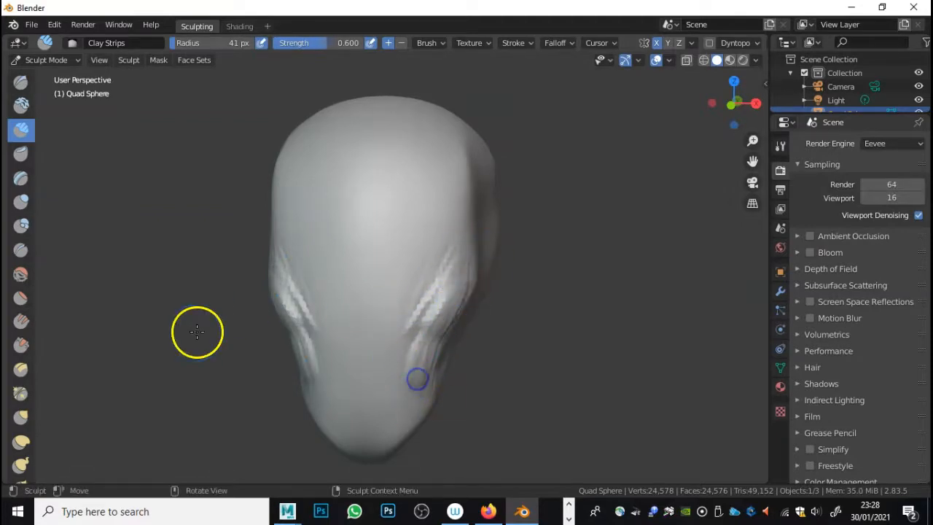
Add Clay Strips strokes down the cheeks and around the mouth and chin
{"action": "middle_click_drag", "start_coordinate": [196, 332], "coordinate": [269, 323]}
{"action": "mouse_move", "coordinate": [400, 319]}
{"action": "left_mouse_down"}
{"action": "mouse_move", "coordinate": [440, 398]}
{"action": "mouse_move", "coordinate": [460, 406]}
{"action": "left_mouse_up"}
{"action": "left_click_drag", "start_coordinate": [437, 331], "coordinate": [488, 398]}
{"action": "mouse_move", "coordinate": [500, 364]}
{"action": "middle_mouse_down"}
{"action": "mouse_move", "coordinate": [375, 306]}
{"action": "mouse_move", "coordinate": [482, 302]}
{"action": "middle_mouse_up"}
{"action": "mouse_move", "coordinate": [422, 358]}
{"action": "left_mouse_down"}
{"action": "mouse_move", "coordinate": [404, 398]}
{"action": "mouse_move", "coordinate": [416, 391]}
{"action": "left_mouse_up"}
{"action": "mouse_move", "coordinate": [416, 391]}
{"action": "middle_mouse_down"}
{"action": "mouse_move", "coordinate": [432, 340]}
{"action": "mouse_move", "coordinate": [371, 262]}
{"action": "middle_mouse_up"}
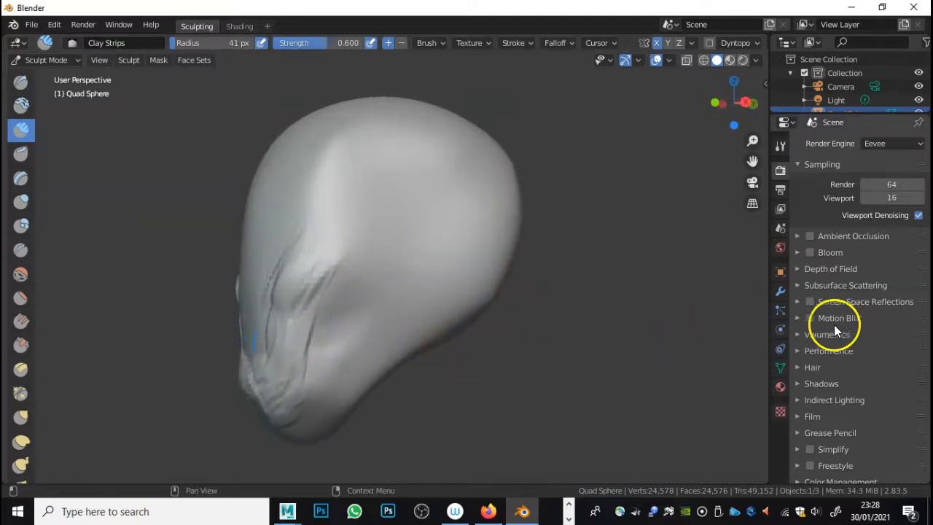
Build up the jawline with Clay Strips from the chin back toward the base of the skull
{"action": "mouse_move", "coordinate": [302, 287]}
{"action": "middle_mouse_down"}
{"action": "mouse_move", "coordinate": [478, 283]}
{"action": "mouse_move", "coordinate": [396, 314]}
{"action": "mouse_move", "coordinate": [422, 301]}
{"action": "mouse_move", "coordinate": [414, 296]}
{"action": "middle_mouse_up"}
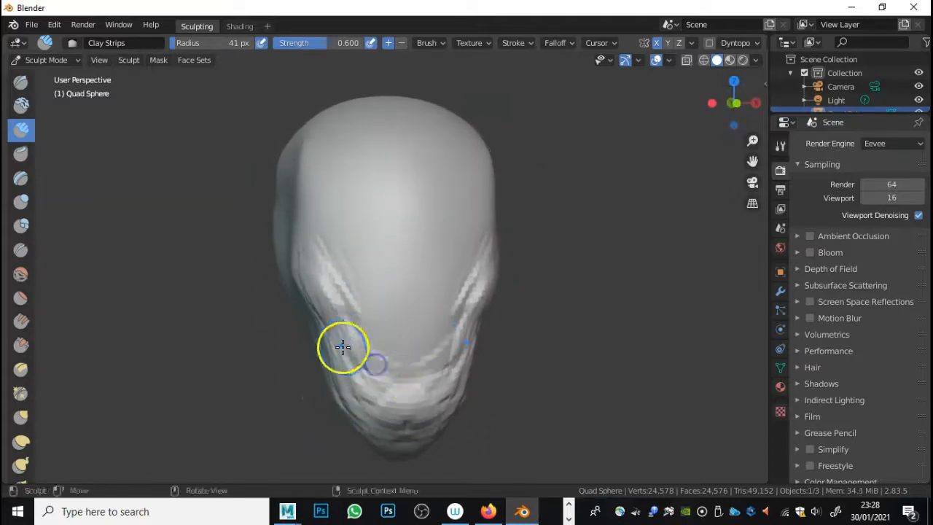
{"action": "middle_click_drag", "start_coordinate": [328, 347], "coordinate": [483, 369]}
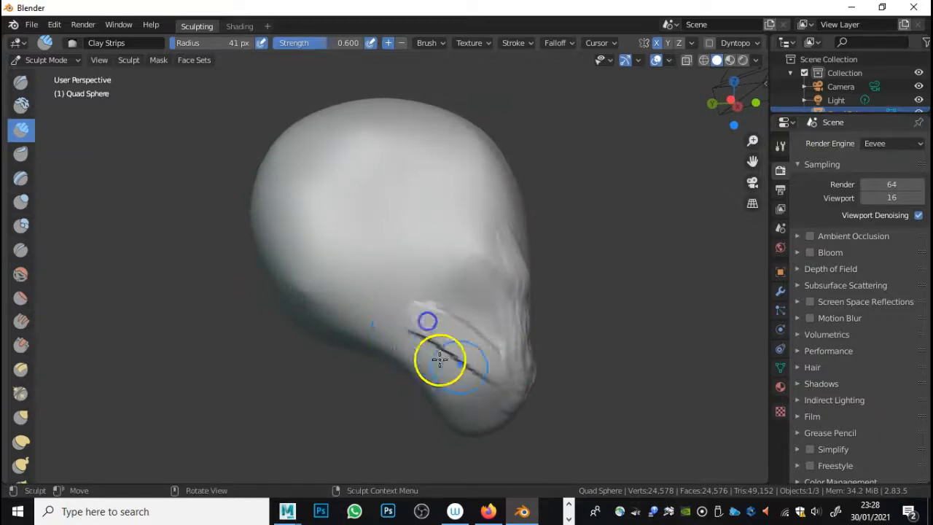
{"action": "mouse_move", "coordinate": [357, 310]}
{"action": "left_mouse_down"}
{"action": "mouse_move", "coordinate": [489, 391]}
{"action": "mouse_move", "coordinate": [478, 379]}
{"action": "mouse_move", "coordinate": [504, 406]}
{"action": "mouse_move", "coordinate": [412, 341]}
{"action": "mouse_move", "coordinate": [392, 310]}
{"action": "left_mouse_up"}
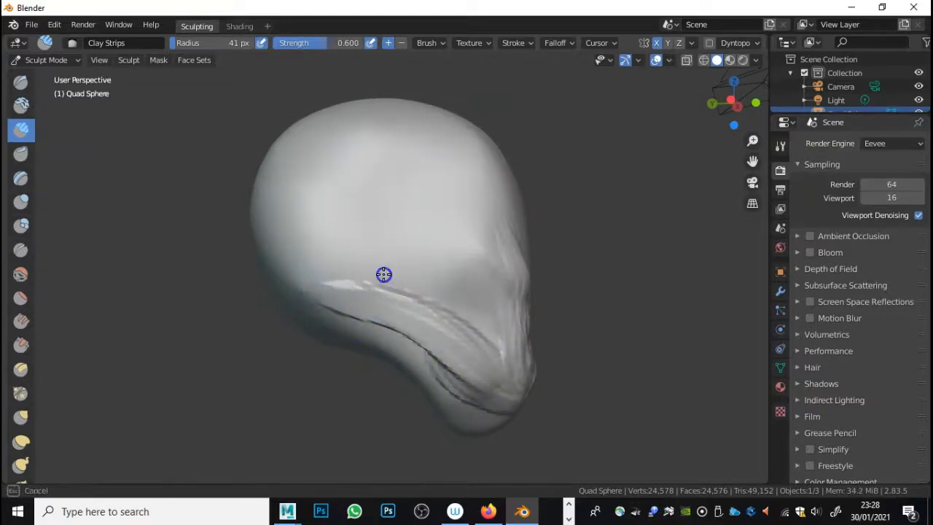
Lay curved Clay Strips strokes along the temple and thicken the rear side of the jaw
{"action": "mouse_move", "coordinate": [493, 325]}
{"action": "middle_mouse_down"}
{"action": "mouse_move", "coordinate": [381, 319]}
{"action": "mouse_move", "coordinate": [358, 301]}
{"action": "mouse_move", "coordinate": [460, 323]}
{"action": "mouse_move", "coordinate": [417, 317]}
{"action": "mouse_move", "coordinate": [400, 333]}
{"action": "mouse_move", "coordinate": [449, 268]}
{"action": "mouse_move", "coordinate": [355, 293]}
{"action": "middle_mouse_up"}
{"action": "mouse_move", "coordinate": [342, 276]}
{"action": "left_mouse_down"}
{"action": "mouse_move", "coordinate": [350, 224]}
{"action": "mouse_move", "coordinate": [433, 176]}
{"action": "left_mouse_up"}
{"action": "left_click_drag", "start_coordinate": [348, 240], "coordinate": [427, 190]}
{"action": "mouse_move", "coordinate": [366, 261]}
{"action": "left_mouse_down"}
{"action": "mouse_move", "coordinate": [462, 185]}
{"action": "mouse_move", "coordinate": [413, 241]}
{"action": "left_mouse_up"}
{"action": "left_click_drag", "start_coordinate": [466, 271], "coordinate": [423, 317]}
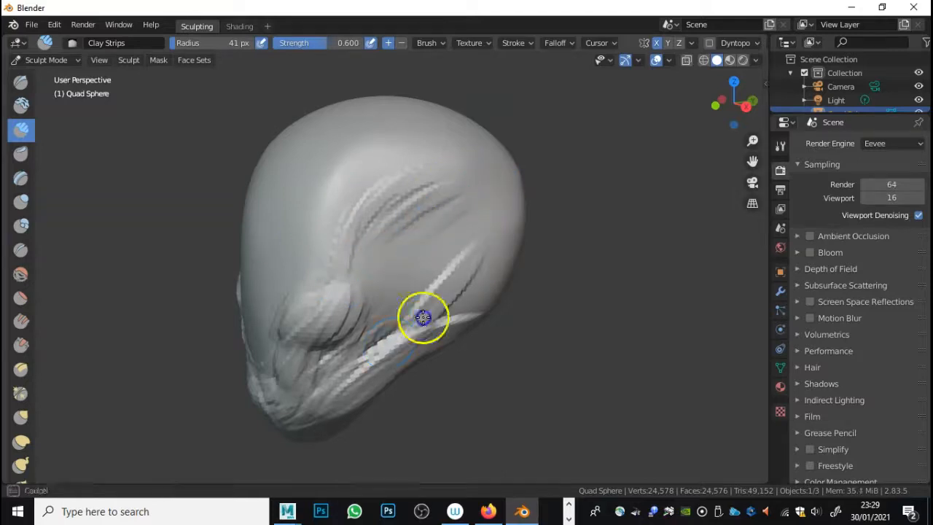
Block in the nose ridge down the middle of the face and add clay across the forehead
{"action": "mouse_move", "coordinate": [462, 242]}
{"action": "middle_mouse_down"}
{"action": "mouse_move", "coordinate": [317, 296]}
{"action": "mouse_move", "coordinate": [471, 287]}
{"action": "mouse_move", "coordinate": [433, 300]}
{"action": "mouse_move", "coordinate": [426, 291]}
{"action": "middle_mouse_up"}
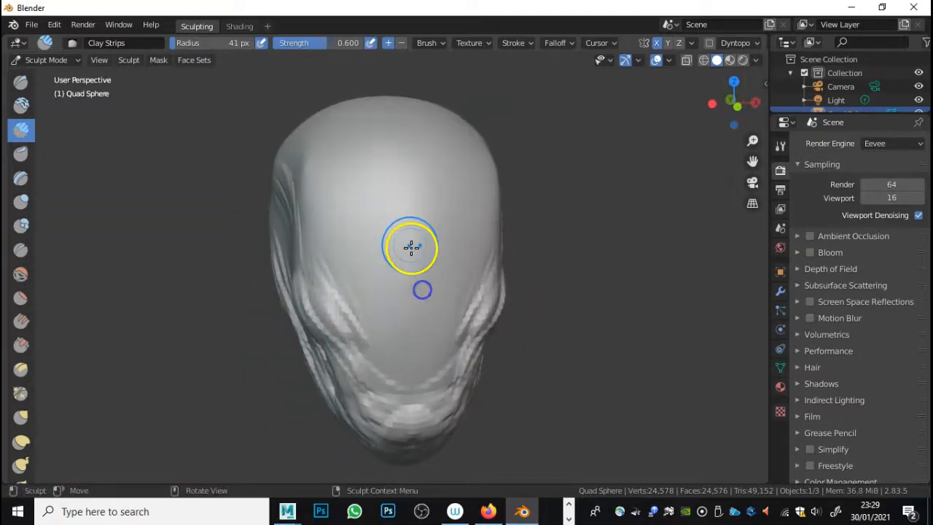
{"action": "left_click_drag", "start_coordinate": [413, 259], "coordinate": [414, 294]}
{"action": "mouse_move", "coordinate": [404, 215]}
{"action": "left_mouse_down"}
{"action": "mouse_move", "coordinate": [410, 255]}
{"action": "mouse_move", "coordinate": [406, 245]}
{"action": "left_mouse_up"}
{"action": "mouse_move", "coordinate": [406, 245]}
{"action": "middle_mouse_down"}
{"action": "mouse_move", "coordinate": [429, 277]}
{"action": "mouse_move", "coordinate": [473, 258]}
{"action": "middle_mouse_up"}
{"action": "left_click_drag", "start_coordinate": [380, 244], "coordinate": [384, 225]}
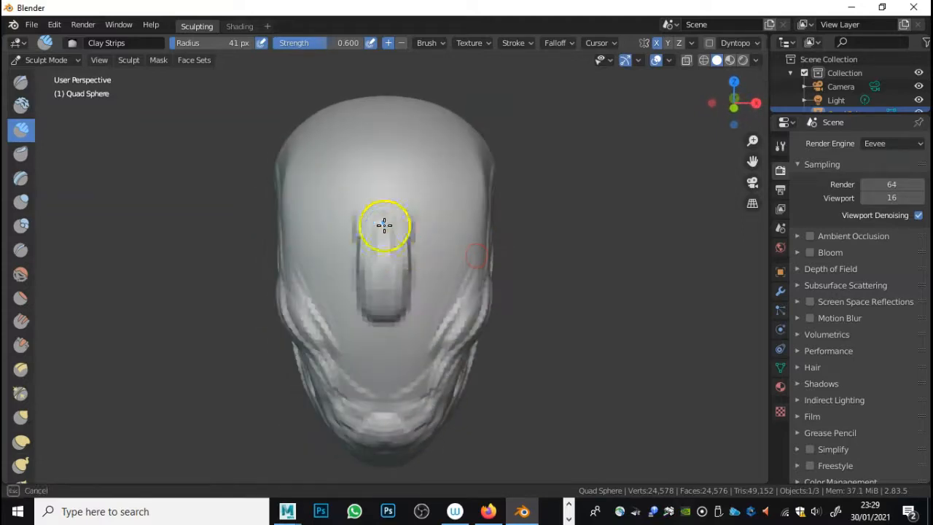
{"action": "mouse_move", "coordinate": [432, 193]}
{"action": "left_mouse_down"}
{"action": "mouse_move", "coordinate": [354, 179]}
{"action": "mouse_move", "coordinate": [398, 131]}
{"action": "mouse_move", "coordinate": [374, 205]}
{"action": "mouse_move", "coordinate": [358, 217]}
{"action": "left_mouse_up"}
Bulk out the tip and bridge of the nose with Clay Strips, working from both sides
{"action": "mouse_move", "coordinate": [358, 216]}
{"action": "middle_mouse_down"}
{"action": "mouse_move", "coordinate": [437, 252]}
{"action": "mouse_move", "coordinate": [495, 231]}
{"action": "mouse_move", "coordinate": [508, 241]}
{"action": "middle_mouse_up"}
{"action": "left_click_drag", "start_coordinate": [248, 255], "coordinate": [270, 279]}
{"action": "mouse_move", "coordinate": [260, 272]}
{"action": "middle_mouse_down"}
{"action": "mouse_move", "coordinate": [349, 287]}
{"action": "mouse_move", "coordinate": [475, 267]}
{"action": "middle_mouse_up"}
{"action": "left_click_drag", "start_coordinate": [475, 267], "coordinate": [495, 271]}
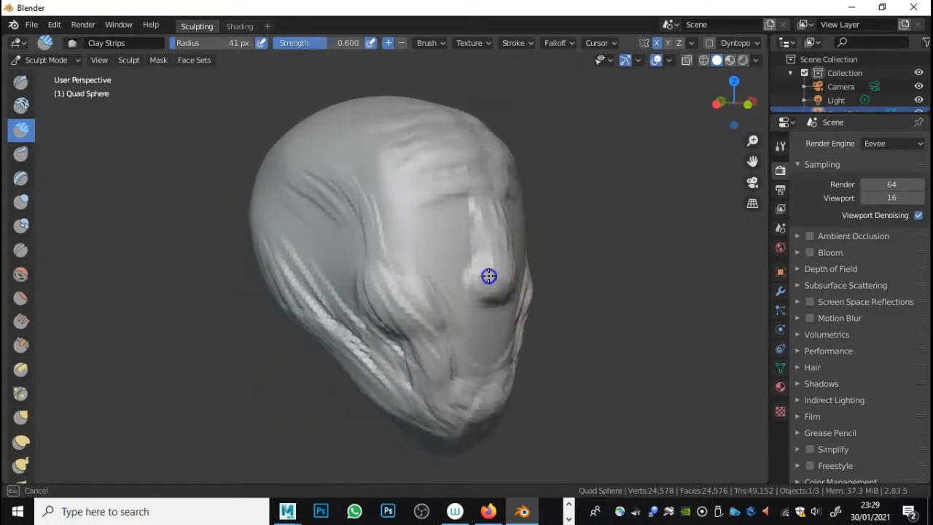
{"action": "left_click_drag", "start_coordinate": [482, 191], "coordinate": [503, 214]}
{"action": "middle_click_drag", "start_coordinate": [604, 254], "coordinate": [284, 228]}
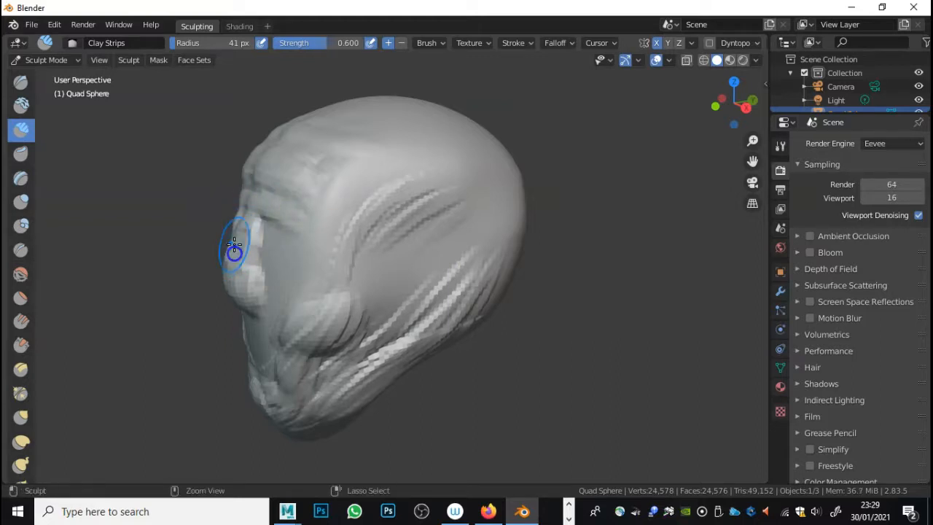
{"action": "mouse_move", "coordinate": [246, 224]}
{"action": "middle_mouse_down"}
{"action": "mouse_move", "coordinate": [379, 252]}
{"action": "mouse_move", "coordinate": [439, 241]}
{"action": "mouse_move", "coordinate": [379, 246]}
{"action": "mouse_move", "coordinate": [521, 267]}
{"action": "mouse_move", "coordinate": [513, 266]}
{"action": "middle_mouse_up"}
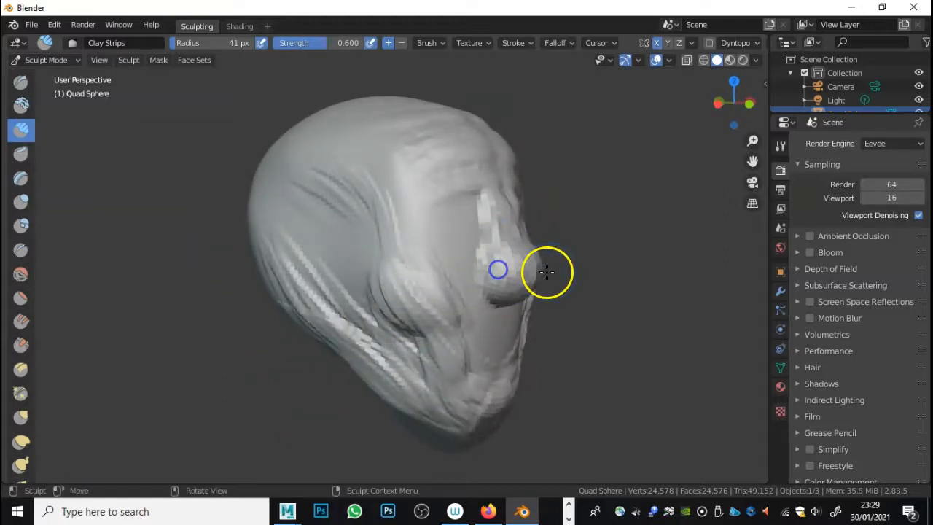
{"action": "mouse_move", "coordinate": [570, 265]}
{"action": "middle_mouse_down"}
{"action": "mouse_move", "coordinate": [401, 264]}
{"action": "mouse_move", "coordinate": [439, 270]}
{"action": "mouse_move", "coordinate": [456, 286]}
{"action": "mouse_move", "coordinate": [423, 292]}
{"action": "middle_mouse_up"}
Switch to the Grab brush at a 69 px radius and push in the eye sockets beneath the brow
{"action": "left_click", "coordinate": [24, 418]}
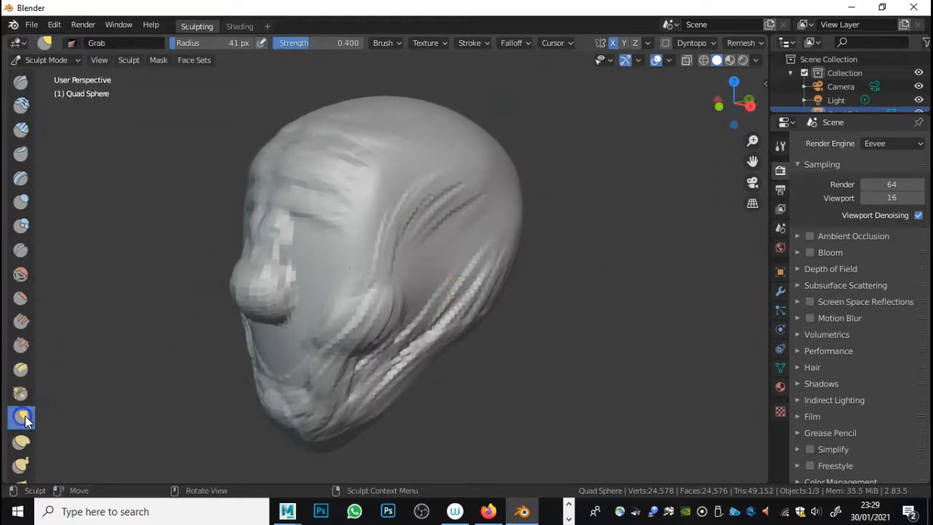
{"action": "right_click", "coordinate": [304, 246]}
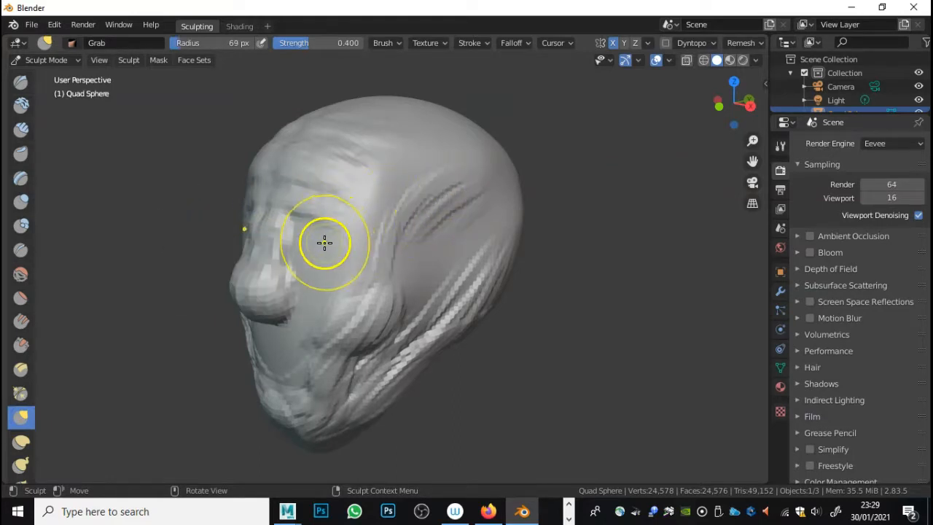
{"action": "middle_click_drag", "start_coordinate": [333, 233], "coordinate": [295, 314]}
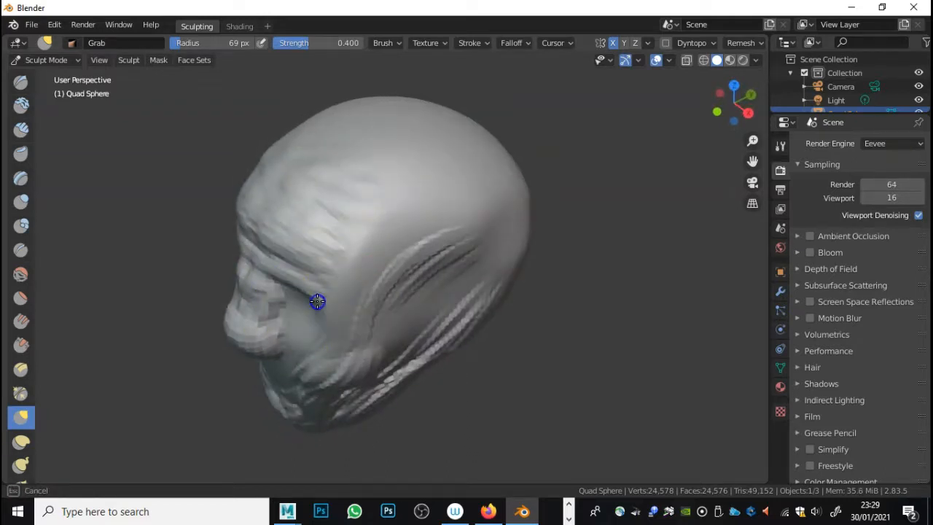
{"action": "mouse_move", "coordinate": [308, 311]}
{"action": "left_mouse_down"}
{"action": "mouse_move", "coordinate": [337, 309]}
{"action": "mouse_move", "coordinate": [312, 323]}
{"action": "left_mouse_up"}
{"action": "mouse_move", "coordinate": [313, 323]}
{"action": "middle_mouse_down"}
{"action": "mouse_move", "coordinate": [377, 273]}
{"action": "mouse_move", "coordinate": [509, 255]}
{"action": "mouse_move", "coordinate": [433, 252]}
{"action": "mouse_move", "coordinate": [430, 293]}
{"action": "mouse_move", "coordinate": [443, 298]}
{"action": "mouse_move", "coordinate": [443, 283]}
{"action": "middle_mouse_up"}
{"action": "middle_click_drag", "start_coordinate": [405, 250], "coordinate": [422, 249]}
Set the Grab strength to 0.119 and smooth the clay strokes on the forehead, temples, cheeks, jaw and nose
{"action": "right_click", "coordinate": [361, 249]}
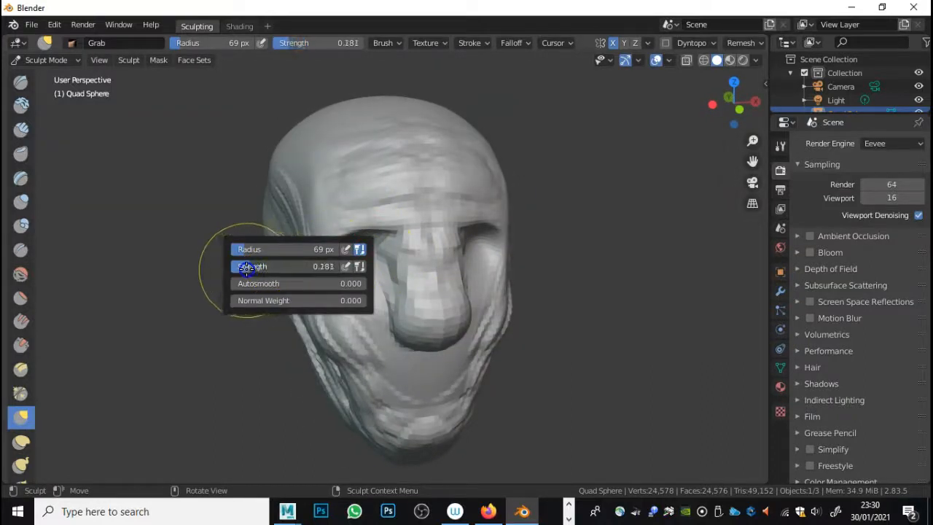
{"action": "left_click_drag", "start_coordinate": [240, 267], "coordinate": [237, 267]}
{"action": "mouse_move", "coordinate": [350, 213]}
{"action": "left_mouse_down", "text": "shift"}
{"action": "mouse_move", "coordinate": [367, 194]}
{"action": "mouse_move", "coordinate": [407, 199]}
{"action": "mouse_move", "coordinate": [403, 151]}
{"action": "left_mouse_up", "text": "shift"}
{"action": "left_click_drag", "start_coordinate": [338, 182], "coordinate": [291, 235], "text": "shift"}
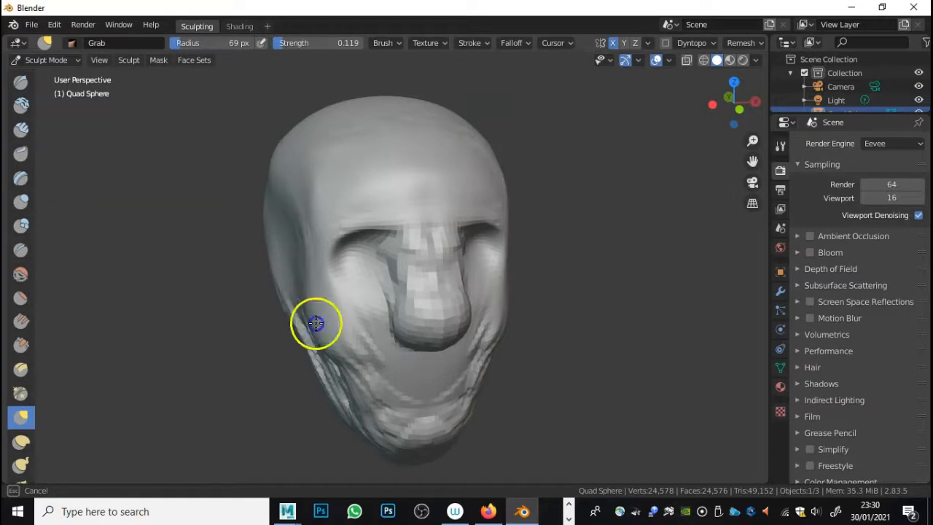
{"action": "left_click_drag", "start_coordinate": [438, 413], "coordinate": [323, 362], "text": "shift"}
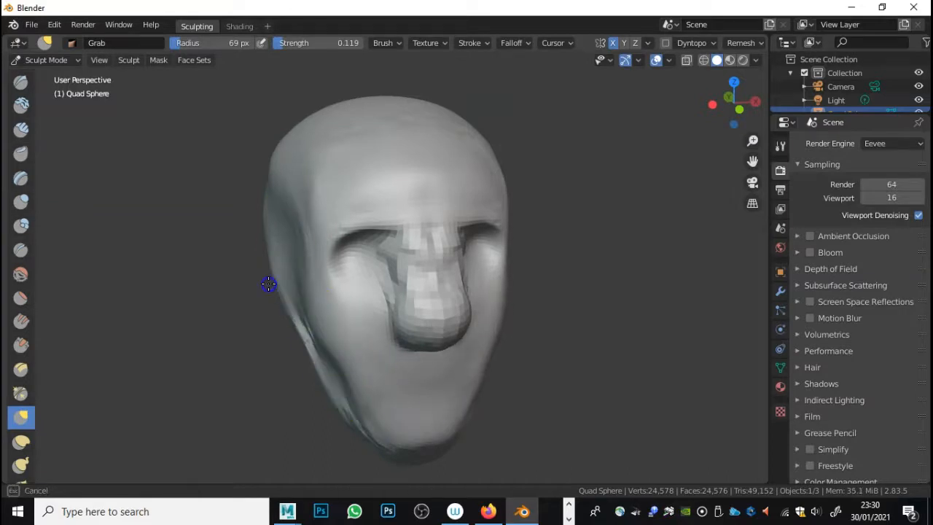
{"action": "left_click_drag", "start_coordinate": [384, 442], "coordinate": [366, 364], "text": "shift"}
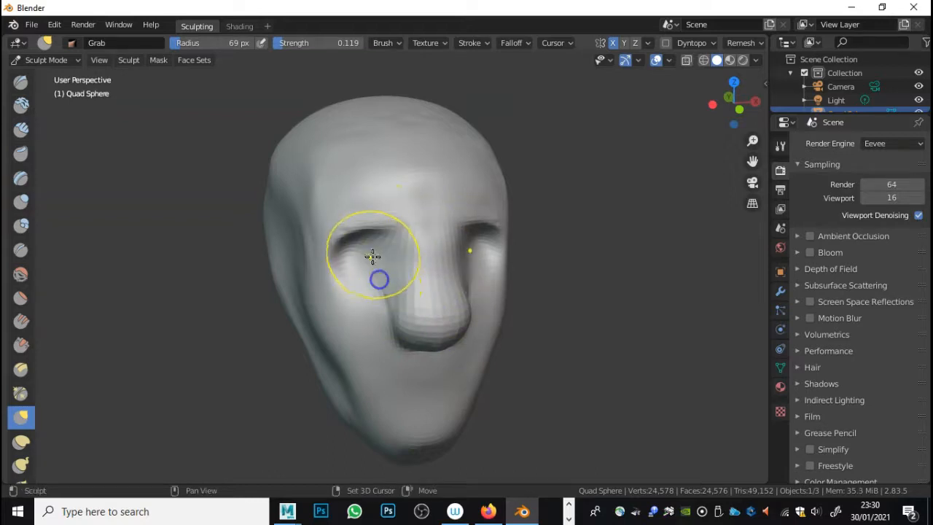
Adjust the side of the head and pull the chin forward with the Grab brush
{"action": "mouse_move", "coordinate": [517, 229]}
{"action": "middle_mouse_down"}
{"action": "mouse_move", "coordinate": [410, 223]}
{"action": "mouse_move", "coordinate": [335, 177]}
{"action": "middle_mouse_up"}
{"action": "left_click_drag", "start_coordinate": [442, 255], "coordinate": [446, 257]}
{"action": "left_click_drag", "start_coordinate": [317, 410], "coordinate": [272, 413]}
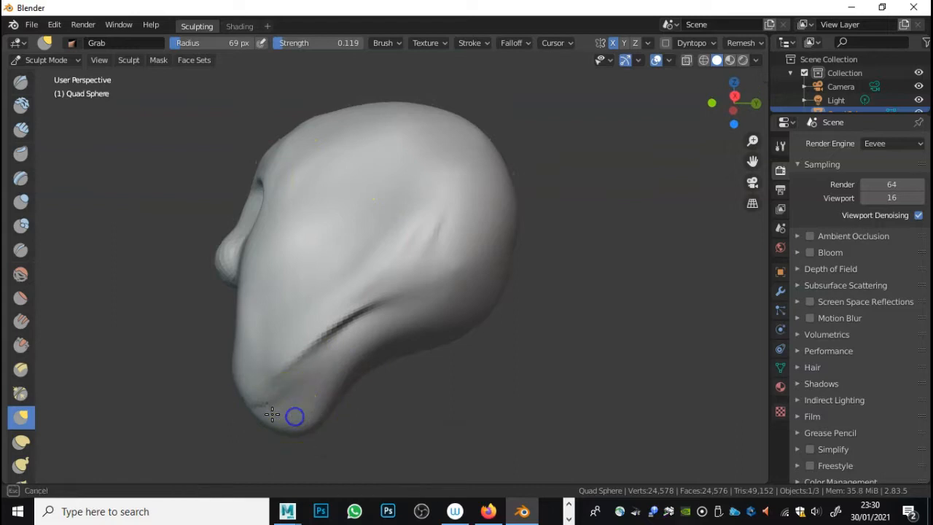
{"action": "mouse_move", "coordinate": [291, 350]}
{"action": "middle_mouse_down"}
{"action": "mouse_move", "coordinate": [475, 304]}
{"action": "mouse_move", "coordinate": [433, 379]}
{"action": "mouse_move", "coordinate": [381, 377]}
{"action": "mouse_move", "coordinate": [481, 364]}
{"action": "mouse_move", "coordinate": [457, 369]}
{"action": "middle_mouse_up"}
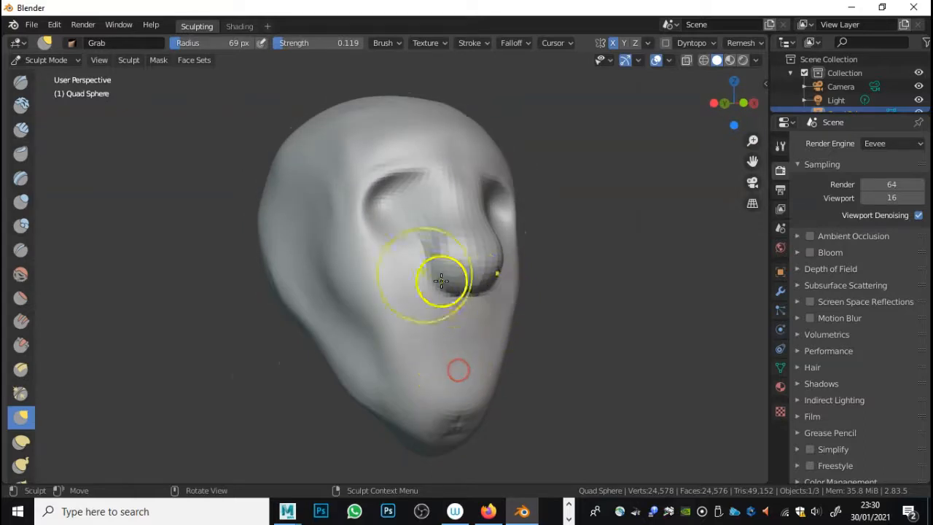
{"action": "mouse_move", "coordinate": [465, 289]}
{"action": "middle_mouse_down"}
{"action": "mouse_move", "coordinate": [366, 304]}
{"action": "mouse_move", "coordinate": [332, 340]}
{"action": "mouse_move", "coordinate": [299, 323]}
{"action": "mouse_move", "coordinate": [401, 293]}
{"action": "mouse_move", "coordinate": [477, 308]}
{"action": "mouse_move", "coordinate": [440, 309]}
{"action": "middle_mouse_up"}
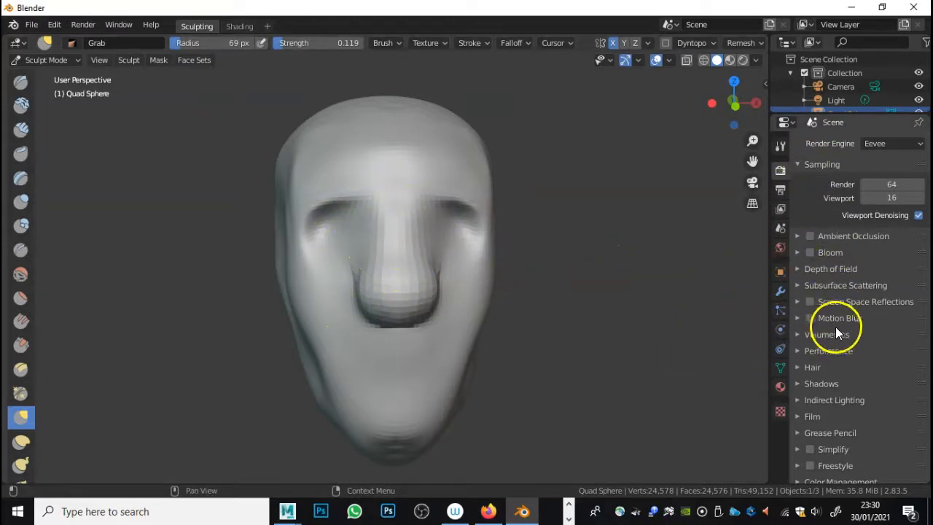
Enable Dyntopo and set its detailing to Constant Detail with a resolution of 30.30
{"action": "scroll", "coordinate": [836, 333], "scroll_direction": "down", "scroll_amount": 1}
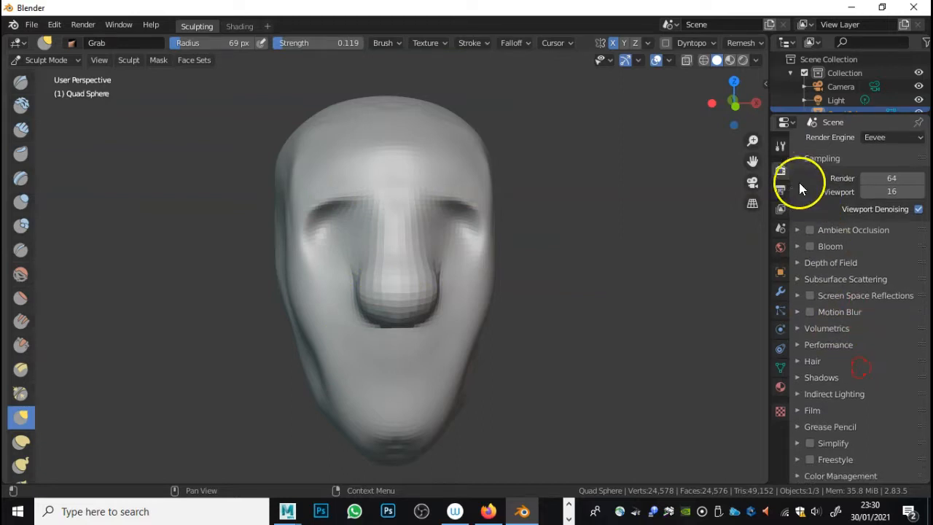
{"action": "left_click", "coordinate": [781, 147]}
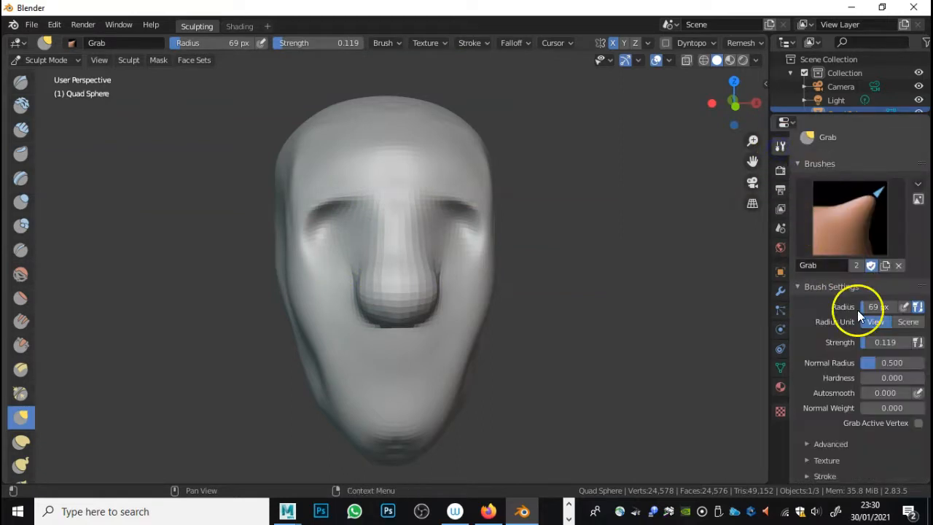
{"action": "scroll", "coordinate": [866, 364], "scroll_direction": "down", "scroll_amount": 4}
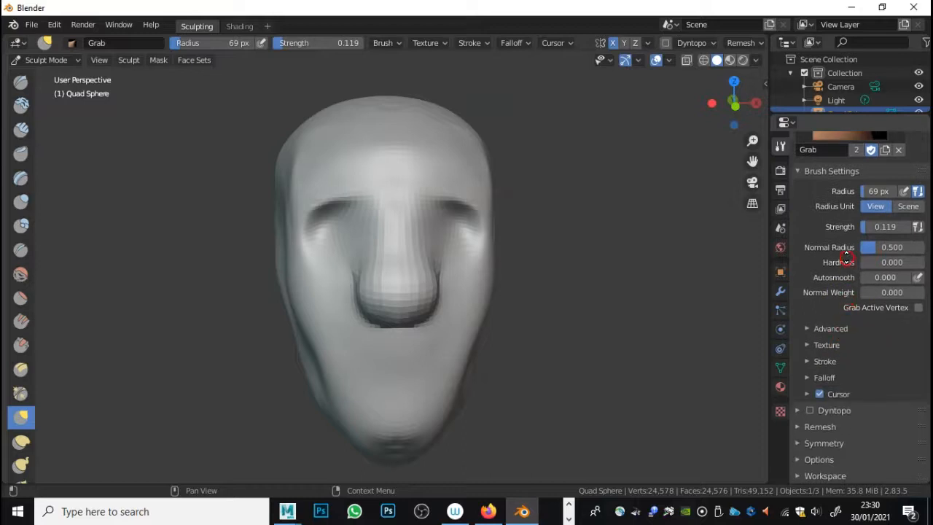
{"action": "left_click", "coordinate": [810, 410]}
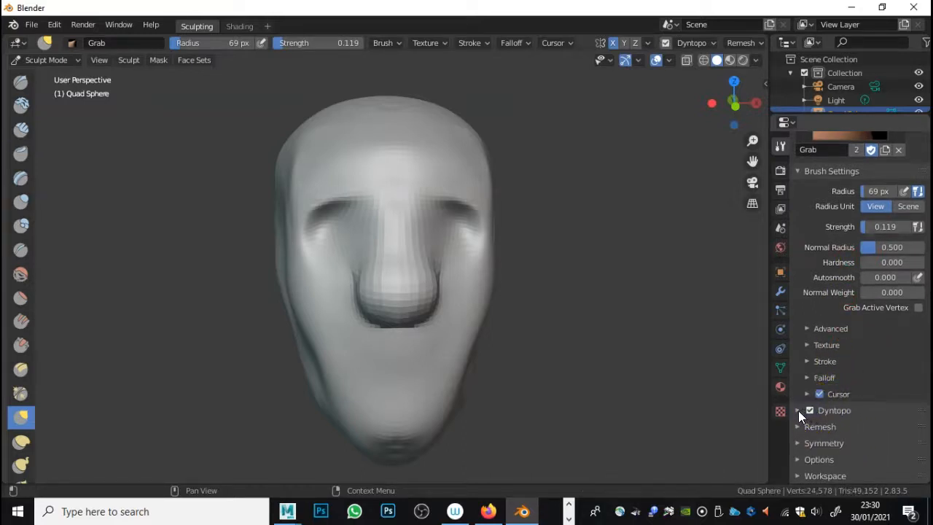
{"action": "left_click", "coordinate": [798, 410]}
{"action": "scroll", "coordinate": [875, 435], "scroll_direction": "down", "scroll_amount": 3}
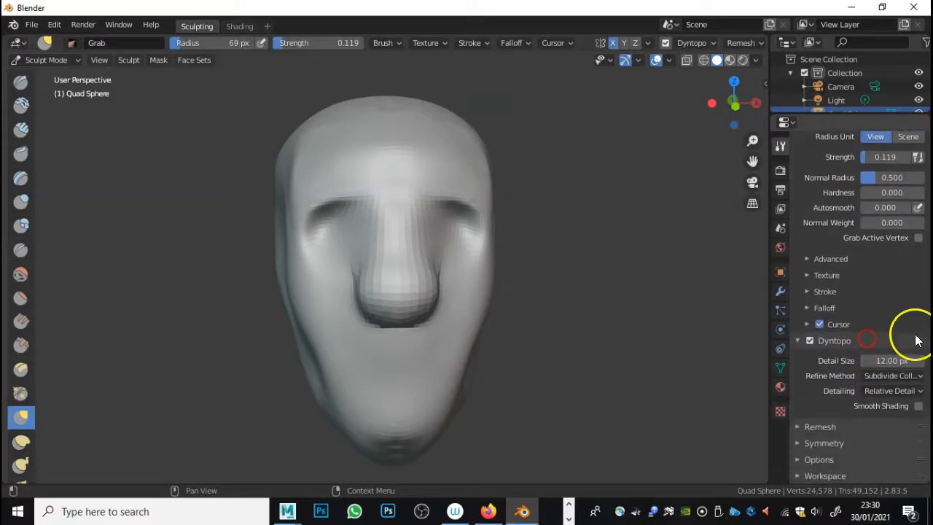
{"action": "left_click", "coordinate": [892, 391]}
{"action": "left_click", "coordinate": [863, 421]}
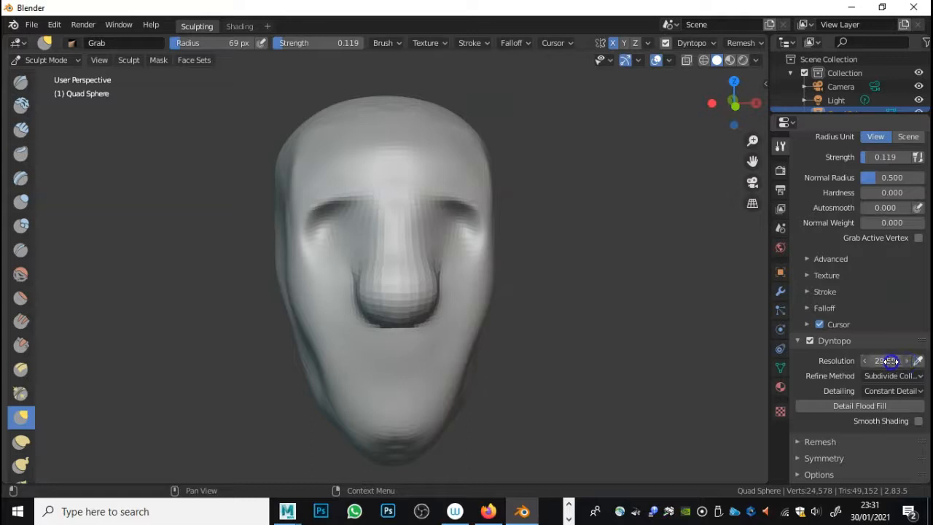
{"action": "middle_click_drag", "start_coordinate": [345, 272], "coordinate": [379, 273]}
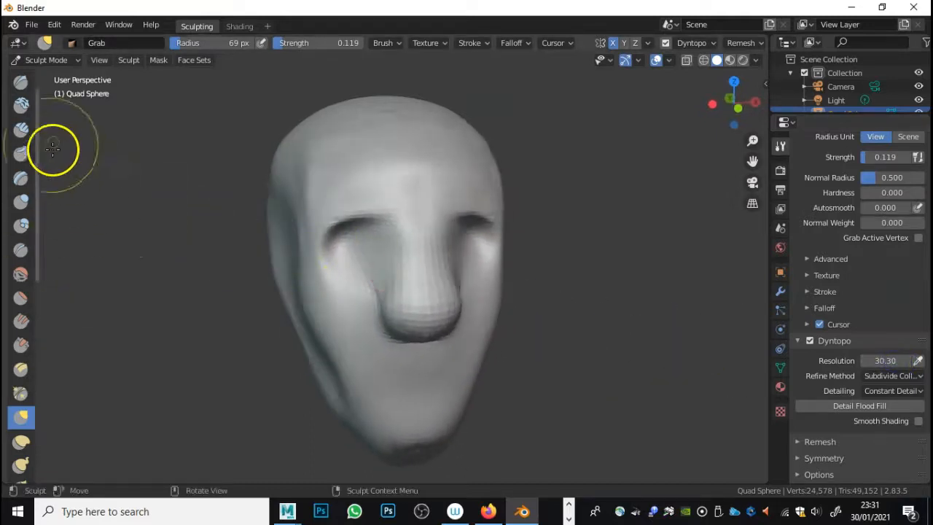
Switch to the Clay Strips brush and reduce its radius to 23 px
{"action": "left_click", "coordinate": [21, 129]}
{"action": "right_click", "coordinate": [409, 267]}
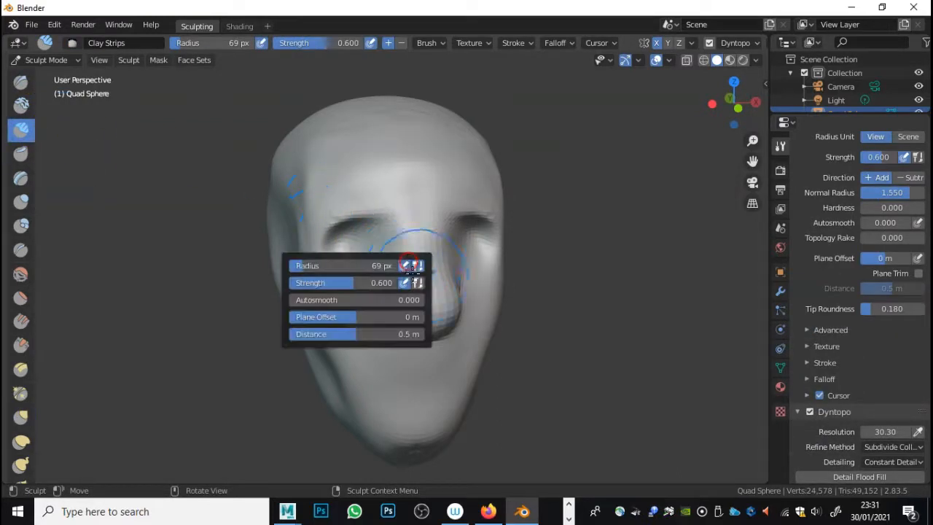
{"action": "left_click_drag", "start_coordinate": [308, 268], "coordinate": [303, 267]}
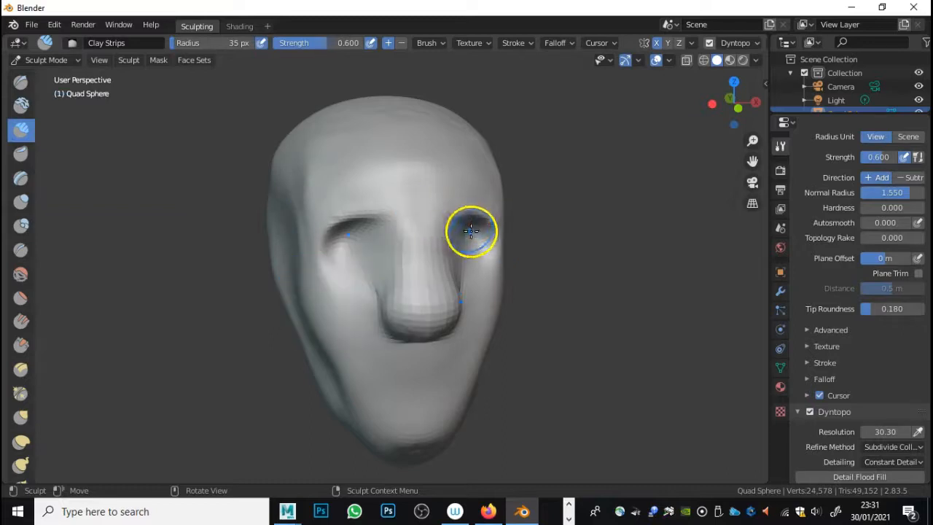
{"action": "right_click", "coordinate": [352, 276]}
{"action": "left_click_drag", "start_coordinate": [247, 271], "coordinate": [237, 271]}
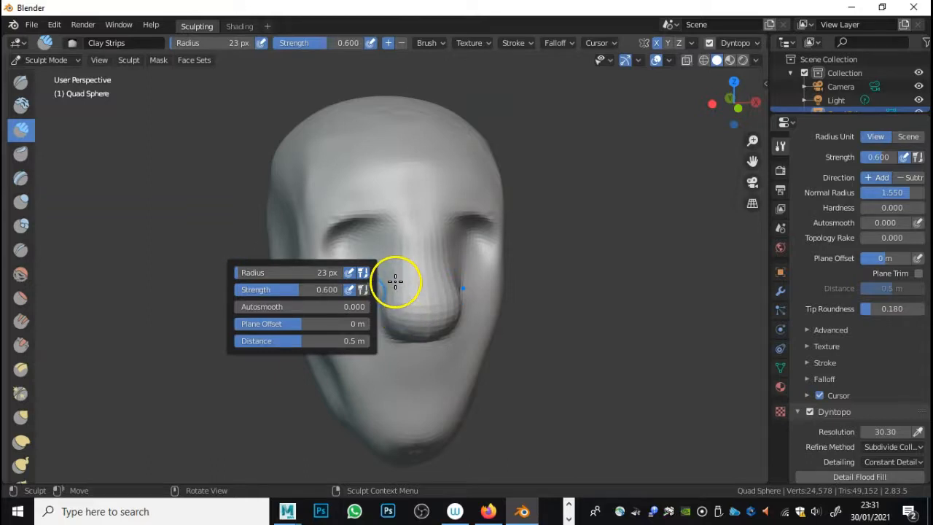
Build up the nostril wings beside the nose tip with clay strokes and smooth them into the nose
{"action": "left_click", "coordinate": [403, 246]}
{"action": "mouse_move", "coordinate": [427, 296]}
{"action": "middle_mouse_down"}
{"action": "mouse_move", "coordinate": [455, 284]}
{"action": "mouse_move", "coordinate": [467, 300]}
{"action": "mouse_move", "coordinate": [477, 264]}
{"action": "mouse_move", "coordinate": [505, 259]}
{"action": "middle_mouse_up"}
{"action": "mouse_move", "coordinate": [505, 259]}
{"action": "left_mouse_down"}
{"action": "mouse_move", "coordinate": [462, 275]}
{"action": "mouse_move", "coordinate": [462, 311]}
{"action": "mouse_move", "coordinate": [488, 332]}
{"action": "mouse_move", "coordinate": [483, 308]}
{"action": "mouse_move", "coordinate": [458, 333]}
{"action": "left_mouse_up"}
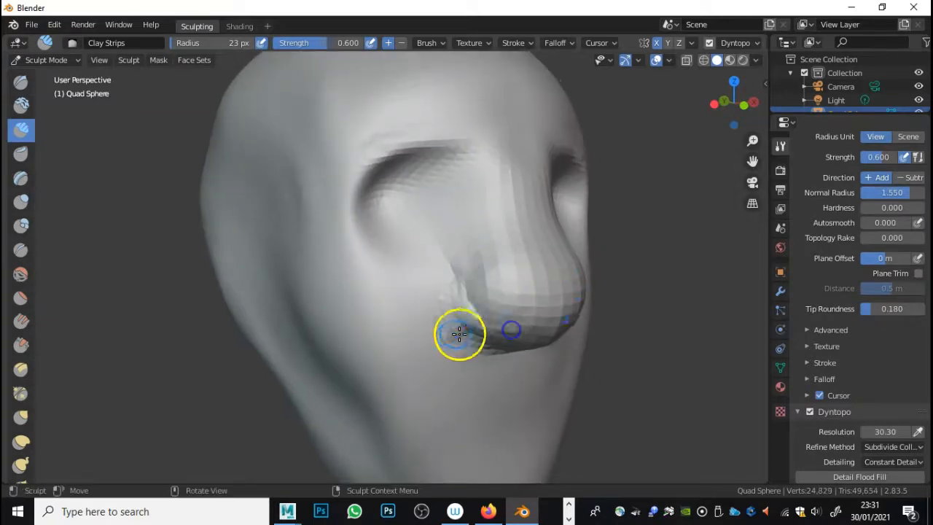
{"action": "mouse_move", "coordinate": [510, 309]}
{"action": "left_mouse_down"}
{"action": "mouse_move", "coordinate": [485, 256]}
{"action": "mouse_move", "coordinate": [526, 326]}
{"action": "left_mouse_up"}
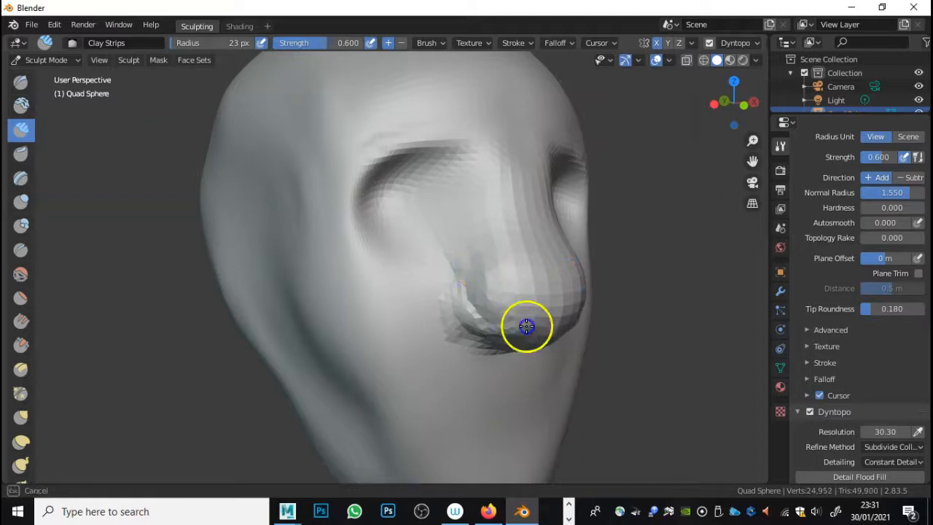
{"action": "mouse_move", "coordinate": [456, 292]}
{"action": "left_mouse_down"}
{"action": "mouse_move", "coordinate": [498, 301]}
{"action": "mouse_move", "coordinate": [464, 272]}
{"action": "mouse_move", "coordinate": [467, 333]}
{"action": "mouse_move", "coordinate": [480, 318]}
{"action": "mouse_move", "coordinate": [527, 319]}
{"action": "left_mouse_up"}
{"action": "mouse_move", "coordinate": [512, 270]}
{"action": "left_mouse_down", "text": "shift"}
{"action": "mouse_move", "coordinate": [491, 270]}
{"action": "mouse_move", "coordinate": [531, 312]}
{"action": "mouse_move", "coordinate": [534, 338]}
{"action": "left_mouse_up", "text": "shift"}
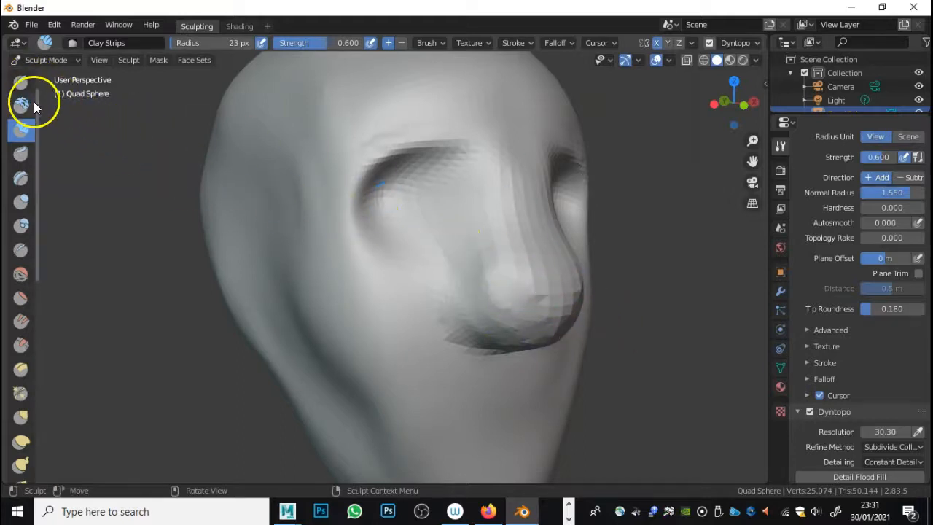
Carve the creases around the nostril wings and the nostril openings under the nose with the Draw Sharp brush
{"action": "middle_click_drag", "start_coordinate": [571, 291], "coordinate": [506, 287]}
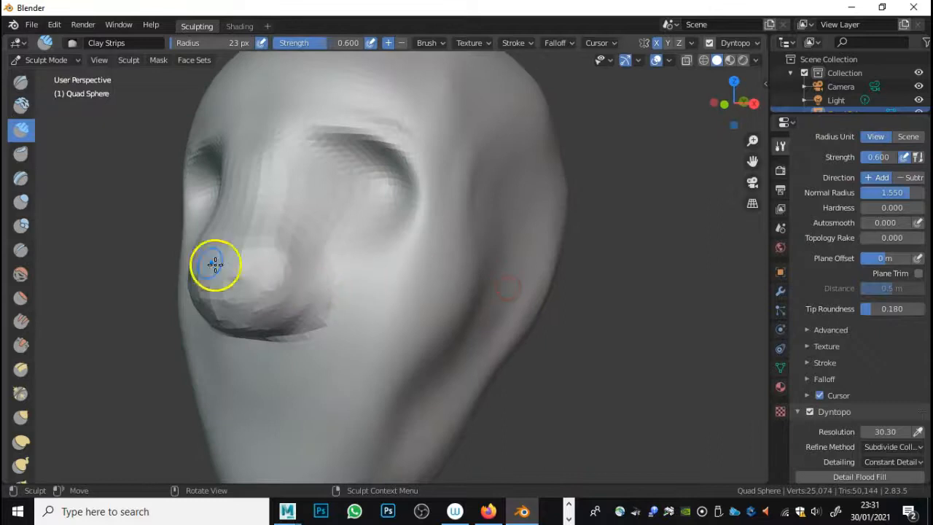
{"action": "left_click", "coordinate": [20, 84]}
{"action": "mouse_move", "coordinate": [197, 156]}
{"action": "middle_mouse_down"}
{"action": "mouse_move", "coordinate": [375, 236]}
{"action": "mouse_move", "coordinate": [371, 225]}
{"action": "middle_mouse_up"}
{"action": "mouse_move", "coordinate": [475, 314]}
{"action": "left_mouse_down"}
{"action": "mouse_move", "coordinate": [459, 292]}
{"action": "mouse_move", "coordinate": [468, 334]}
{"action": "left_mouse_up"}
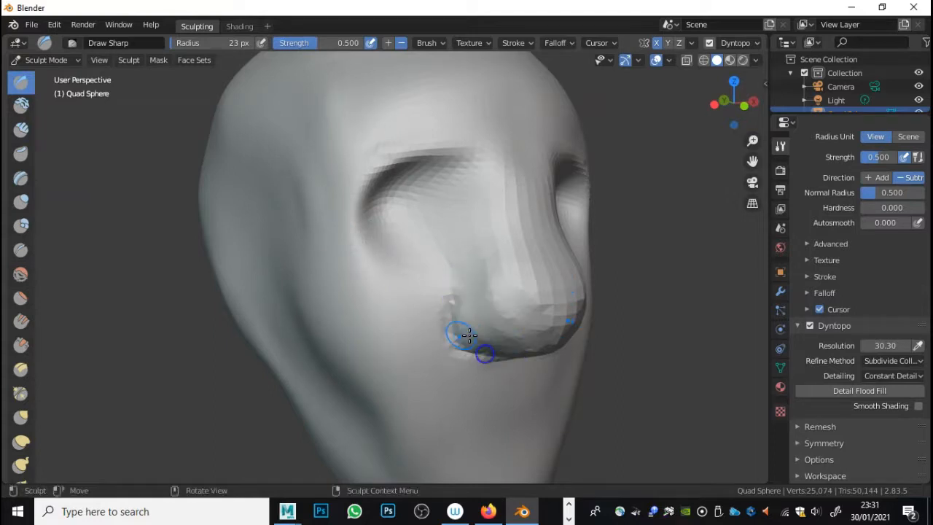
{"action": "middle_click_drag", "start_coordinate": [499, 350], "coordinate": [527, 298]}
{"action": "mouse_move", "coordinate": [408, 303]}
{"action": "left_mouse_down"}
{"action": "mouse_move", "coordinate": [445, 274]}
{"action": "mouse_move", "coordinate": [403, 292]}
{"action": "mouse_move", "coordinate": [432, 284]}
{"action": "mouse_move", "coordinate": [431, 300]}
{"action": "mouse_move", "coordinate": [428, 293]}
{"action": "left_mouse_up"}
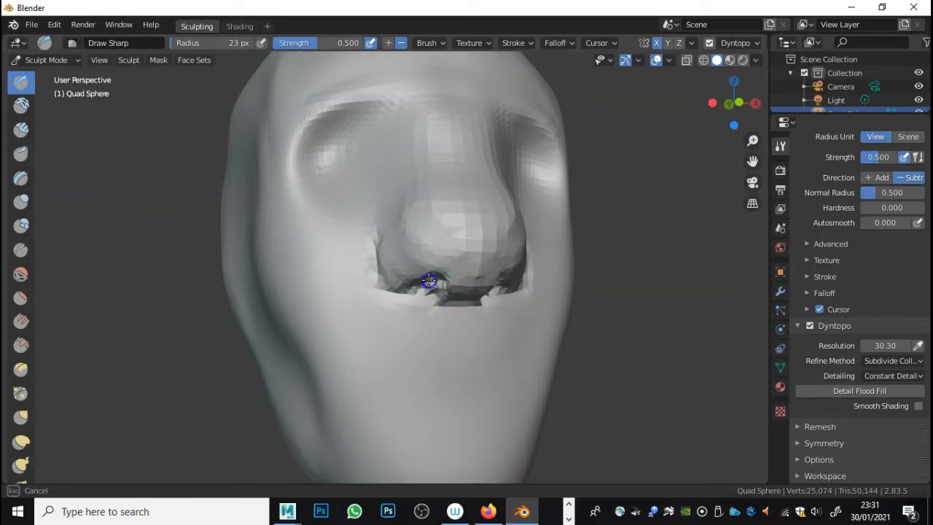
{"action": "mouse_move", "coordinate": [522, 279]}
{"action": "middle_mouse_down"}
{"action": "mouse_move", "coordinate": [415, 296]}
{"action": "mouse_move", "coordinate": [478, 287]}
{"action": "middle_mouse_up"}
{"action": "mouse_move", "coordinate": [371, 312]}
{"action": "left_mouse_down"}
{"action": "mouse_move", "coordinate": [340, 298]}
{"action": "mouse_move", "coordinate": [354, 308]}
{"action": "left_mouse_up"}
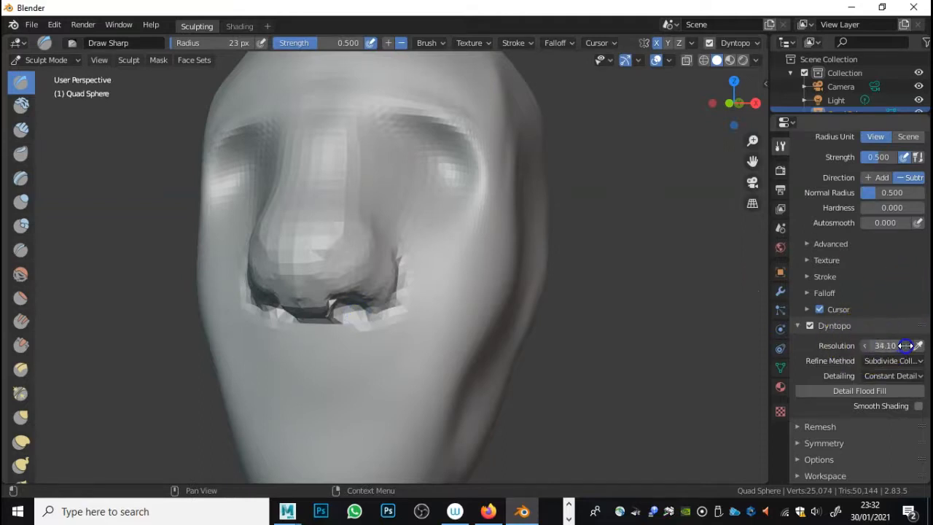
Set the Dyntopo resolution to 51.60 and soften the jagged edges around the nostrils with the Smooth brush
{"action": "left_click_drag", "start_coordinate": [920, 345], "coordinate": [853, 343]}
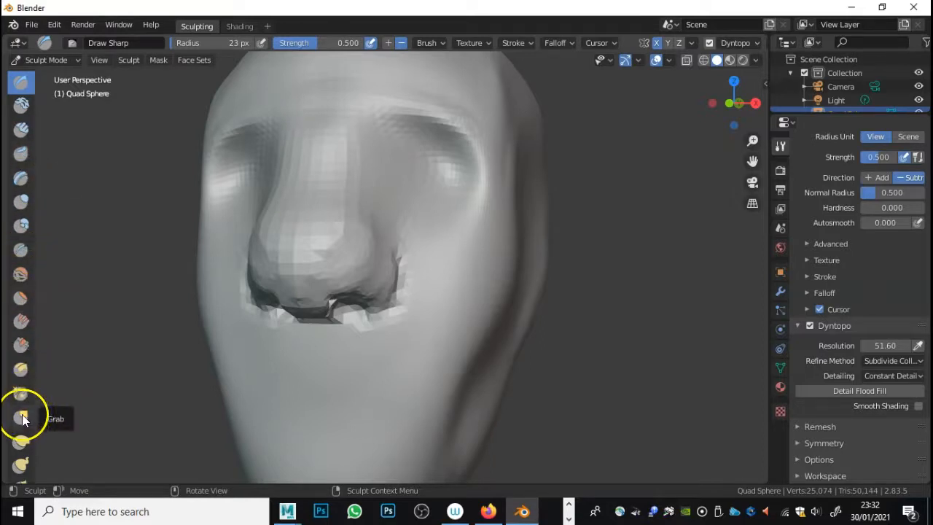
{"action": "scroll", "coordinate": [21, 423], "scroll_direction": "down", "scroll_amount": 3}
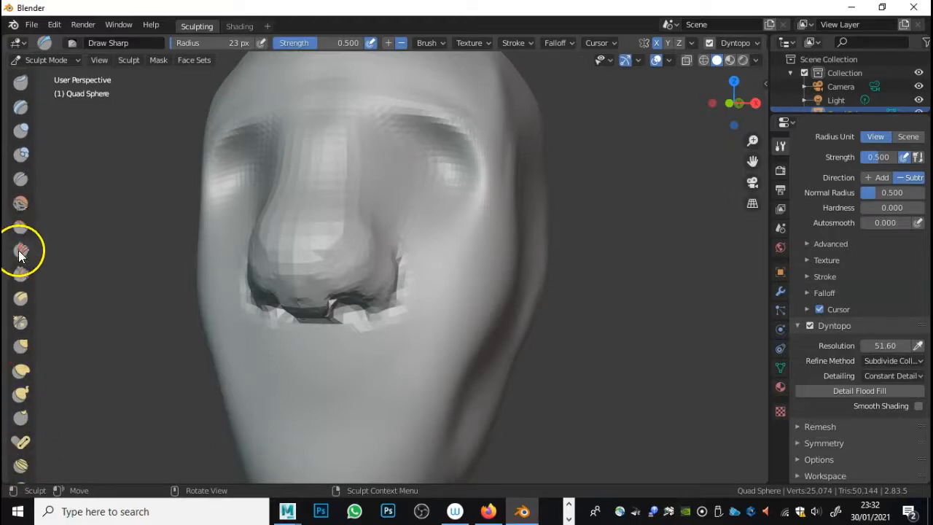
{"action": "left_click", "coordinate": [21, 301]}
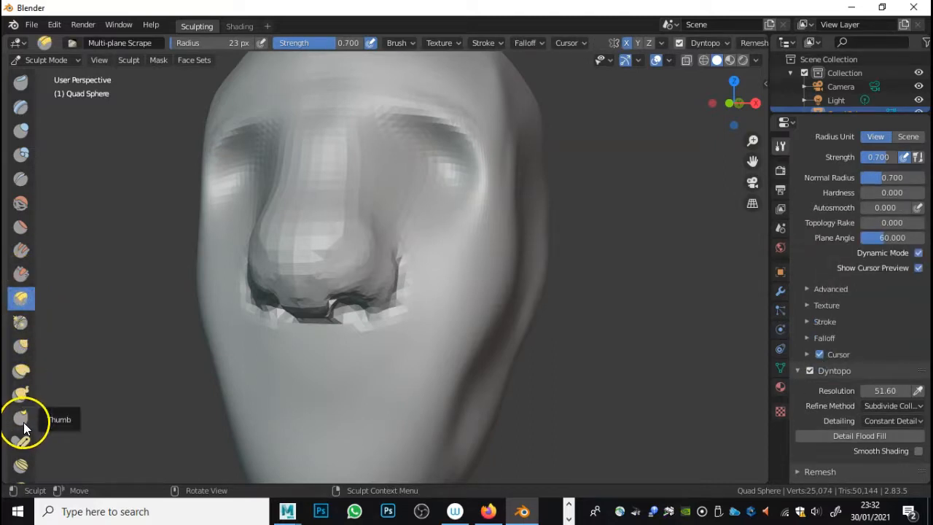
{"action": "left_click", "coordinate": [21, 203]}
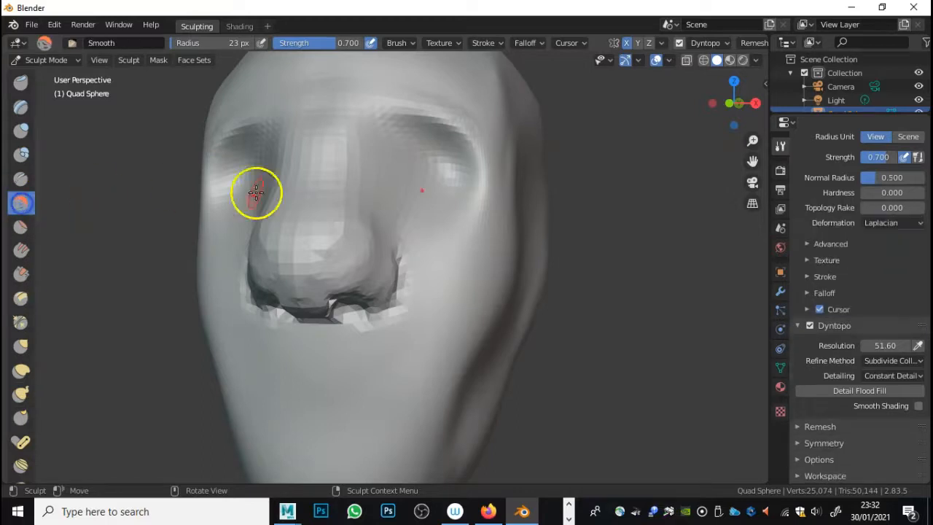
{"action": "middle_click_drag", "start_coordinate": [267, 263], "coordinate": [402, 295]}
{"action": "mouse_move", "coordinate": [401, 296]}
{"action": "left_mouse_down"}
{"action": "mouse_move", "coordinate": [448, 357]}
{"action": "mouse_move", "coordinate": [535, 348]}
{"action": "left_mouse_up"}
{"action": "mouse_move", "coordinate": [535, 347]}
{"action": "middle_mouse_down"}
{"action": "mouse_move", "coordinate": [493, 300]}
{"action": "mouse_move", "coordinate": [466, 288]}
{"action": "middle_mouse_up"}
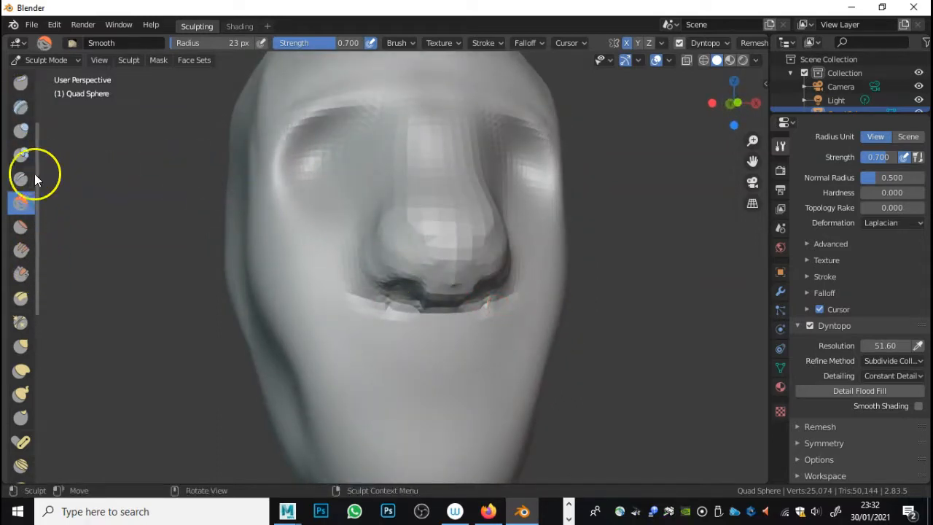
Switch to the Draw brush and add rounded volume to the nostril wings and the sides of the nose
{"action": "middle_click_drag", "start_coordinate": [321, 197], "coordinate": [343, 221]}
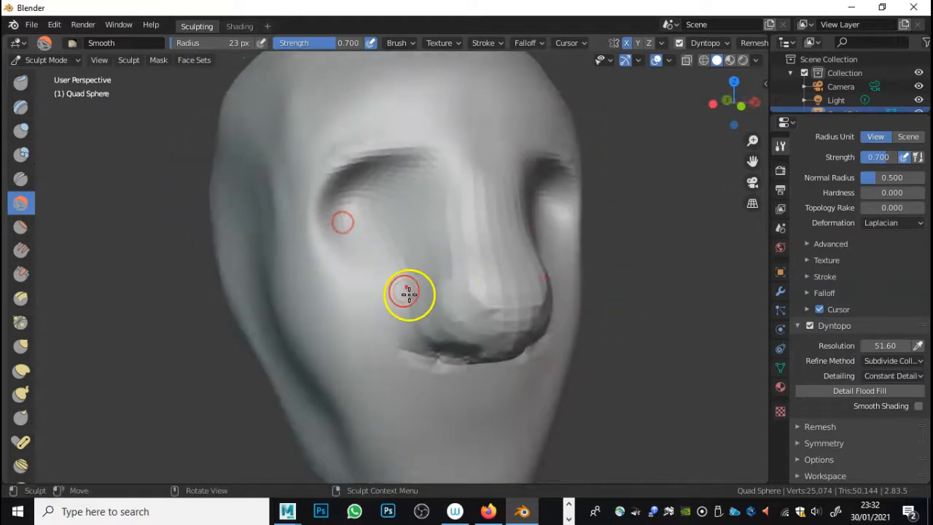
{"action": "scroll", "coordinate": [24, 135], "scroll_direction": "up", "scroll_amount": 4}
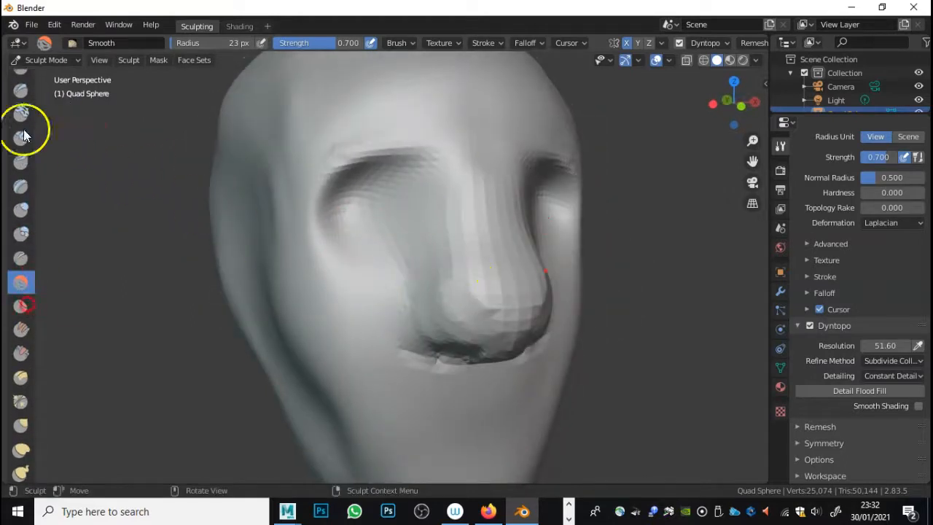
{"action": "scroll", "coordinate": [24, 156], "scroll_direction": "up", "scroll_amount": 1}
{"action": "left_click", "coordinate": [20, 86]}
{"action": "left_click_drag", "start_coordinate": [411, 298], "coordinate": [413, 335]}
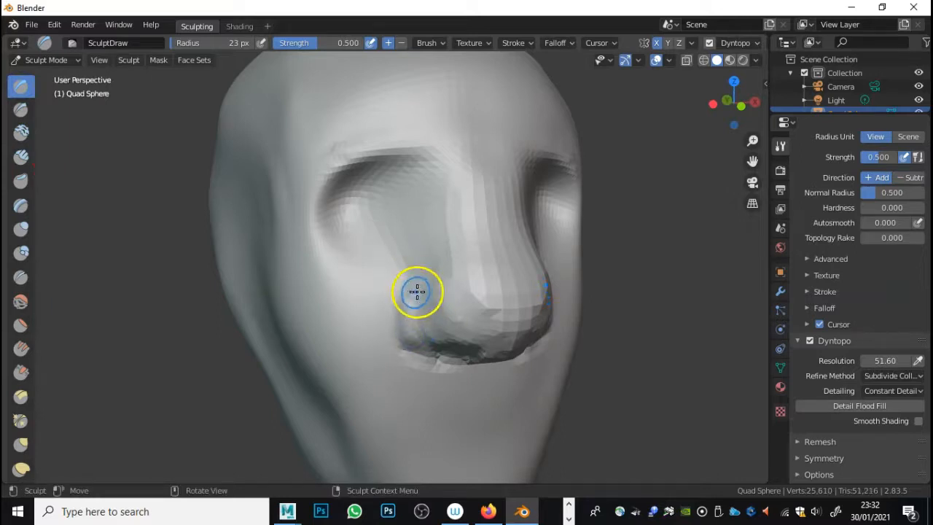
{"action": "mouse_move", "coordinate": [587, 297]}
{"action": "middle_mouse_down"}
{"action": "mouse_move", "coordinate": [504, 291]}
{"action": "mouse_move", "coordinate": [546, 293]}
{"action": "middle_mouse_up"}
{"action": "mouse_move", "coordinate": [427, 304]}
{"action": "left_mouse_down"}
{"action": "mouse_move", "coordinate": [468, 290]}
{"action": "mouse_move", "coordinate": [423, 243]}
{"action": "mouse_move", "coordinate": [466, 296]}
{"action": "mouse_move", "coordinate": [442, 241]}
{"action": "mouse_move", "coordinate": [464, 261]}
{"action": "left_mouse_up"}
{"action": "middle_click_drag", "start_coordinate": [481, 262], "coordinate": [387, 236]}
Build up the tip and bridge of the nose from both sides with the Draw brush
{"action": "mouse_move", "coordinate": [343, 295]}
{"action": "middle_mouse_down"}
{"action": "mouse_move", "coordinate": [300, 290]}
{"action": "mouse_move", "coordinate": [312, 290]}
{"action": "middle_mouse_up"}
{"action": "mouse_move", "coordinate": [313, 289]}
{"action": "left_mouse_down"}
{"action": "mouse_move", "coordinate": [277, 284]}
{"action": "mouse_move", "coordinate": [297, 270]}
{"action": "mouse_move", "coordinate": [305, 300]}
{"action": "mouse_move", "coordinate": [302, 256]}
{"action": "mouse_move", "coordinate": [287, 306]}
{"action": "mouse_move", "coordinate": [298, 272]}
{"action": "mouse_move", "coordinate": [289, 261]}
{"action": "mouse_move", "coordinate": [287, 294]}
{"action": "mouse_move", "coordinate": [256, 295]}
{"action": "mouse_move", "coordinate": [259, 264]}
{"action": "mouse_move", "coordinate": [210, 264]}
{"action": "mouse_move", "coordinate": [215, 180]}
{"action": "mouse_move", "coordinate": [212, 191]}
{"action": "left_mouse_up"}
{"action": "mouse_move", "coordinate": [173, 248]}
{"action": "middle_mouse_down"}
{"action": "mouse_move", "coordinate": [325, 241]}
{"action": "mouse_move", "coordinate": [314, 254]}
{"action": "middle_mouse_up"}
{"action": "left_click_drag", "start_coordinate": [587, 200], "coordinate": [623, 250]}
{"action": "middle_click_drag", "start_coordinate": [605, 275], "coordinate": [610, 273]}
{"action": "mouse_move", "coordinate": [610, 272]}
{"action": "left_mouse_down"}
{"action": "mouse_move", "coordinate": [610, 290]}
{"action": "mouse_move", "coordinate": [610, 273]}
{"action": "left_mouse_up"}
{"action": "middle_click_drag", "start_coordinate": [645, 273], "coordinate": [539, 270]}
{"action": "mouse_move", "coordinate": [266, 305]}
{"action": "left_mouse_down"}
{"action": "mouse_move", "coordinate": [276, 317]}
{"action": "mouse_move", "coordinate": [255, 327]}
{"action": "mouse_move", "coordinate": [235, 299]}
{"action": "left_mouse_up"}
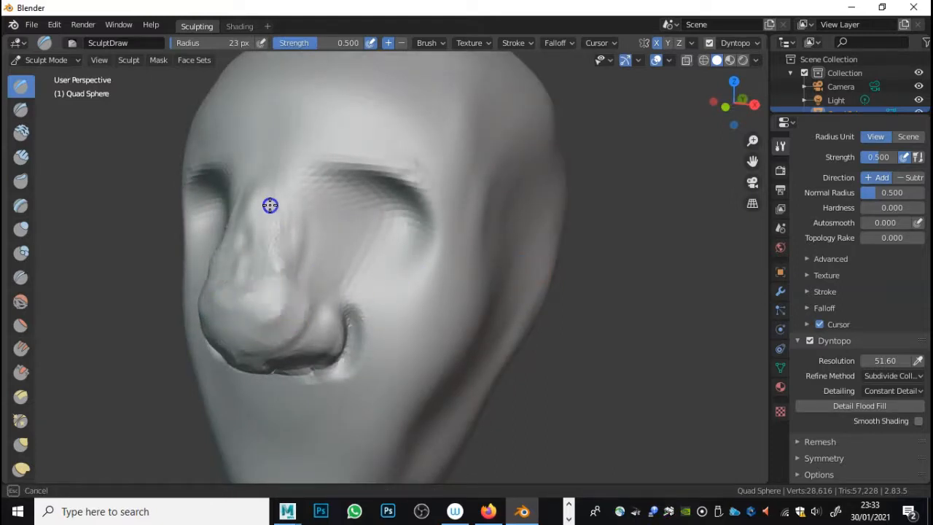
{"action": "left_click_drag", "start_coordinate": [264, 216], "coordinate": [270, 208]}
Add the brow ridge above the nose and the eyelid volume inside the eye sockets with the Draw brush
{"action": "mouse_move", "coordinate": [270, 208]}
{"action": "middle_mouse_down"}
{"action": "mouse_move", "coordinate": [358, 229]}
{"action": "mouse_move", "coordinate": [314, 233]}
{"action": "middle_mouse_up"}
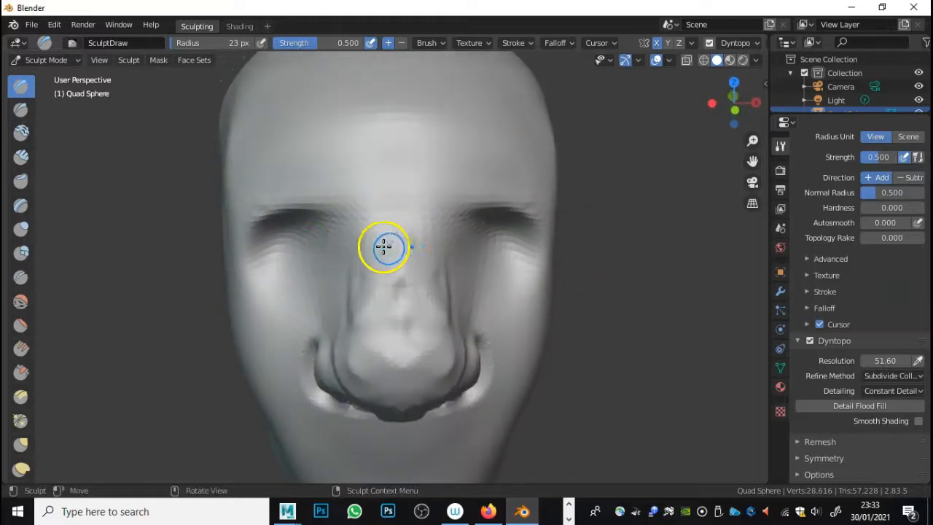
{"action": "mouse_move", "coordinate": [424, 213]}
{"action": "left_mouse_down"}
{"action": "mouse_move", "coordinate": [462, 210]}
{"action": "mouse_move", "coordinate": [435, 165]}
{"action": "mouse_move", "coordinate": [432, 187]}
{"action": "mouse_move", "coordinate": [479, 211]}
{"action": "left_mouse_up"}
{"action": "middle_click_drag", "start_coordinate": [479, 210], "coordinate": [460, 209]}
{"action": "mouse_move", "coordinate": [387, 172]}
{"action": "left_mouse_down"}
{"action": "mouse_move", "coordinate": [440, 186]}
{"action": "mouse_move", "coordinate": [374, 155]}
{"action": "mouse_move", "coordinate": [407, 233]}
{"action": "mouse_move", "coordinate": [473, 238]}
{"action": "left_mouse_up"}
{"action": "mouse_move", "coordinate": [415, 234]}
{"action": "left_mouse_down"}
{"action": "mouse_move", "coordinate": [475, 246]}
{"action": "mouse_move", "coordinate": [423, 264]}
{"action": "mouse_move", "coordinate": [400, 243]}
{"action": "mouse_move", "coordinate": [431, 239]}
{"action": "mouse_move", "coordinate": [389, 229]}
{"action": "mouse_move", "coordinate": [456, 223]}
{"action": "mouse_move", "coordinate": [468, 250]}
{"action": "mouse_move", "coordinate": [453, 239]}
{"action": "left_mouse_up"}
{"action": "mouse_move", "coordinate": [504, 277]}
{"action": "middle_mouse_down"}
{"action": "mouse_move", "coordinate": [431, 277]}
{"action": "mouse_move", "coordinate": [429, 255]}
{"action": "mouse_move", "coordinate": [402, 286]}
{"action": "middle_mouse_up"}
{"action": "middle_click_drag", "start_coordinate": [333, 260], "coordinate": [434, 238]}
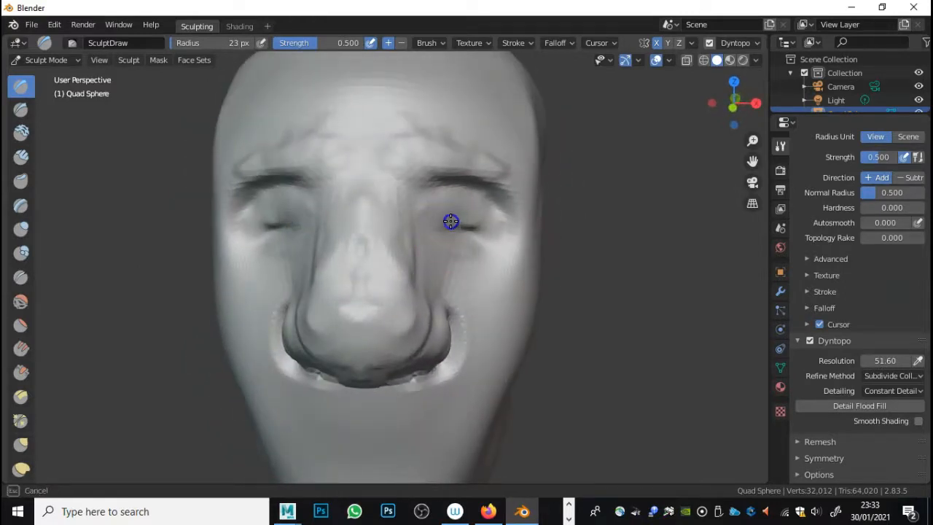
Smooth the rough skin around the nostril wings and beneath the nose on both sides
{"action": "mouse_move", "coordinate": [441, 273]}
{"action": "middle_mouse_down"}
{"action": "mouse_move", "coordinate": [477, 248]}
{"action": "mouse_move", "coordinate": [498, 252]}
{"action": "middle_mouse_up"}
{"action": "left_click_drag", "start_coordinate": [385, 323], "coordinate": [375, 333], "text": "shift"}
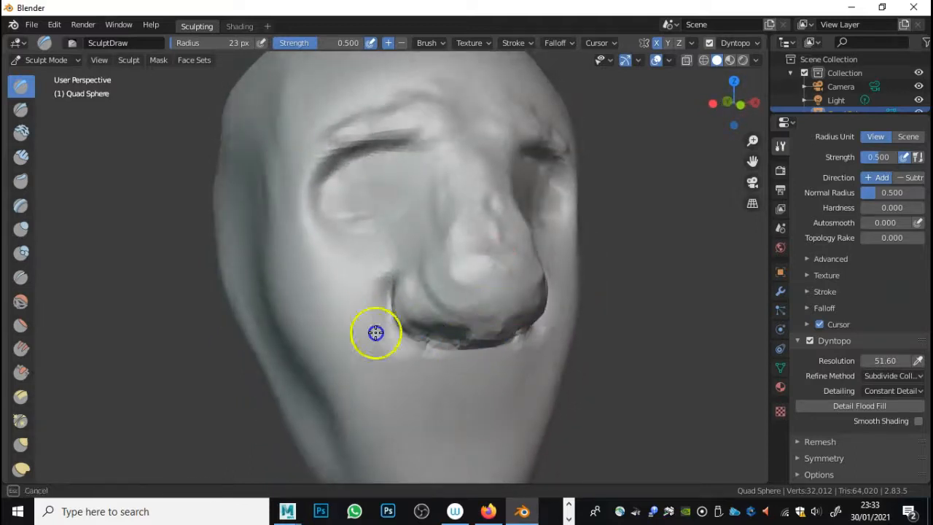
{"action": "left_click_drag", "start_coordinate": [456, 357], "coordinate": [476, 360], "text": "shift"}
{"action": "mouse_move", "coordinate": [548, 347]}
{"action": "middle_mouse_down"}
{"action": "mouse_move", "coordinate": [472, 333]}
{"action": "mouse_move", "coordinate": [486, 334]}
{"action": "middle_mouse_up"}
{"action": "mouse_move", "coordinate": [378, 321]}
{"action": "left_mouse_down", "text": "shift"}
{"action": "mouse_move", "coordinate": [374, 307]}
{"action": "mouse_move", "coordinate": [368, 334]}
{"action": "left_mouse_up", "text": "shift"}
{"action": "mouse_move", "coordinate": [368, 334]}
{"action": "middle_mouse_down"}
{"action": "mouse_move", "coordinate": [431, 325]}
{"action": "mouse_move", "coordinate": [444, 343]}
{"action": "middle_mouse_up"}
Form the laugh lines running down the cheeks from the nostrils and sharpen their creases with the Draw Sharp brush
{"action": "mouse_move", "coordinate": [539, 301]}
{"action": "middle_mouse_down", "text": "ctrl"}
{"action": "mouse_move", "coordinate": [424, 304]}
{"action": "mouse_move", "coordinate": [492, 354]}
{"action": "middle_mouse_up", "text": "ctrl"}
{"action": "mouse_move", "coordinate": [527, 305]}
{"action": "middle_mouse_down"}
{"action": "mouse_move", "coordinate": [543, 294]}
{"action": "mouse_move", "coordinate": [546, 256]}
{"action": "middle_mouse_up"}
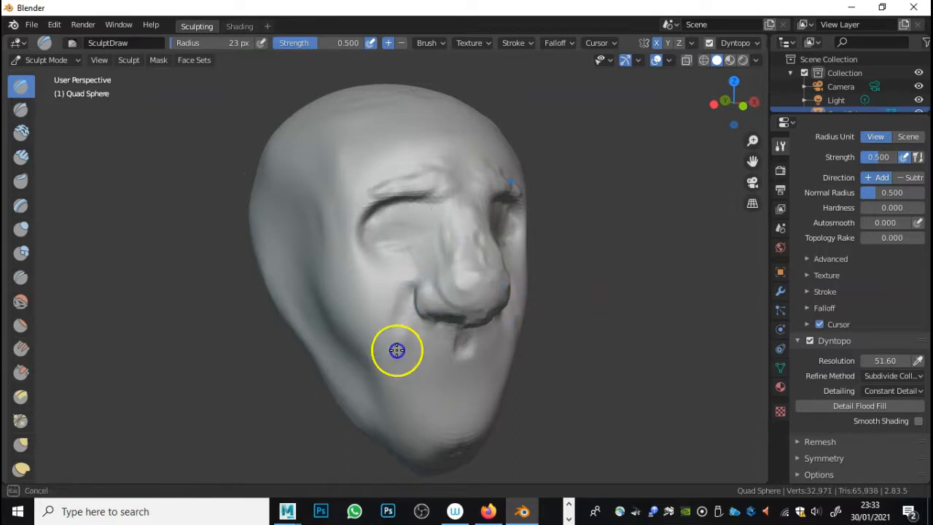
{"action": "left_click", "coordinate": [21, 132]}
{"action": "left_click", "coordinate": [20, 108]}
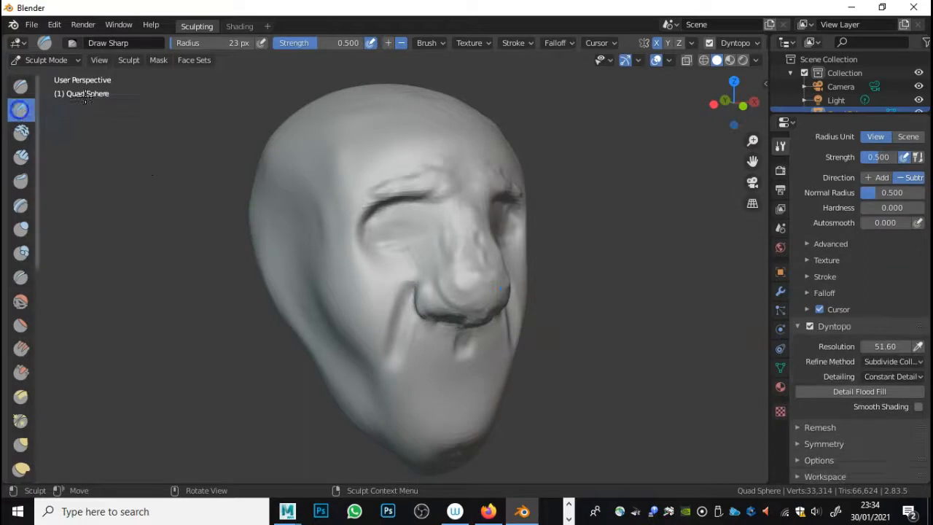
{"action": "left_click_drag", "start_coordinate": [413, 282], "coordinate": [400, 327]}
{"action": "mouse_move", "coordinate": [493, 329]}
{"action": "middle_mouse_down"}
{"action": "mouse_move", "coordinate": [421, 314]}
{"action": "mouse_move", "coordinate": [476, 310]}
{"action": "mouse_move", "coordinate": [490, 321]}
{"action": "middle_mouse_up"}
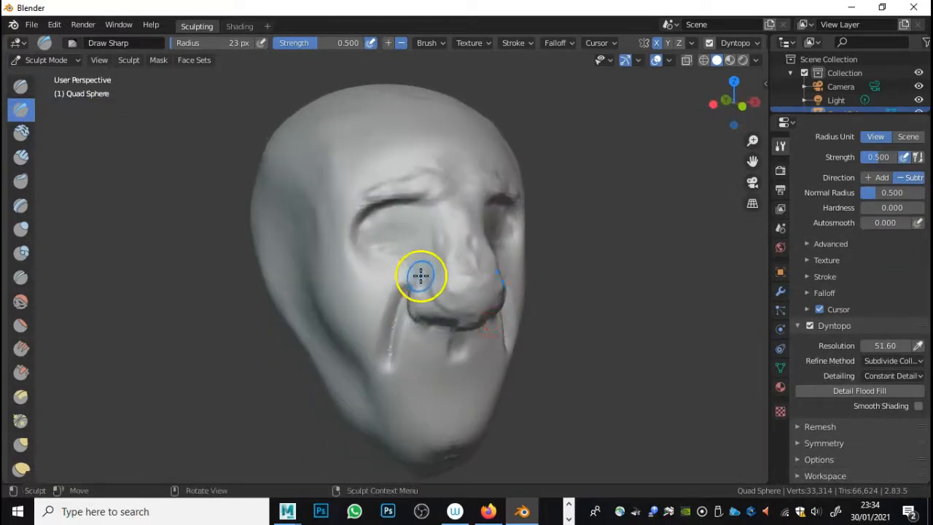
{"action": "left_click_drag", "start_coordinate": [410, 307], "coordinate": [421, 320]}
Smooth the brow strokes and carve the eyelid creases and the wrinkles under the eyes with Draw Sharp
{"action": "mouse_move", "coordinate": [421, 319]}
{"action": "middle_mouse_down"}
{"action": "mouse_move", "coordinate": [475, 296]}
{"action": "mouse_move", "coordinate": [461, 282]}
{"action": "mouse_move", "coordinate": [471, 287]}
{"action": "mouse_move", "coordinate": [434, 318]}
{"action": "mouse_move", "coordinate": [431, 340]}
{"action": "mouse_move", "coordinate": [466, 343]}
{"action": "mouse_move", "coordinate": [445, 277]}
{"action": "middle_mouse_up"}
{"action": "mouse_move", "coordinate": [394, 183]}
{"action": "left_mouse_down", "text": "shift"}
{"action": "mouse_move", "coordinate": [348, 207]}
{"action": "mouse_move", "coordinate": [385, 179]}
{"action": "mouse_move", "coordinate": [440, 220]}
{"action": "left_mouse_up", "text": "shift"}
{"action": "mouse_move", "coordinate": [545, 267]}
{"action": "middle_mouse_down"}
{"action": "mouse_move", "coordinate": [400, 262]}
{"action": "mouse_move", "coordinate": [529, 271]}
{"action": "mouse_move", "coordinate": [501, 270]}
{"action": "middle_mouse_up"}
{"action": "left_click", "coordinate": [428, 220]}
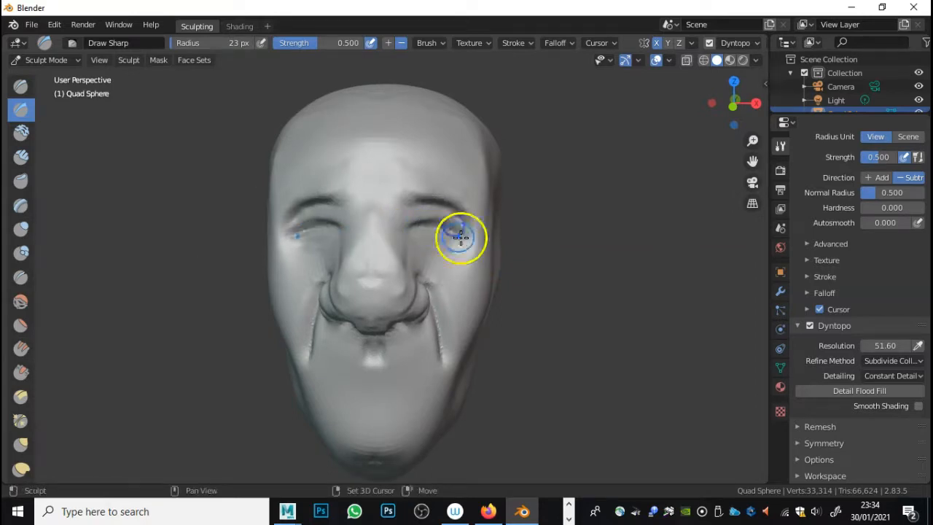
{"action": "mouse_move", "coordinate": [456, 226]}
{"action": "middle_mouse_down"}
{"action": "mouse_move", "coordinate": [394, 237]}
{"action": "mouse_move", "coordinate": [443, 174]}
{"action": "mouse_move", "coordinate": [390, 221]}
{"action": "mouse_move", "coordinate": [397, 224]}
{"action": "middle_mouse_up"}
{"action": "left_click", "coordinate": [342, 230]}
{"action": "mouse_move", "coordinate": [312, 241]}
{"action": "left_mouse_down"}
{"action": "mouse_move", "coordinate": [287, 231]}
{"action": "mouse_move", "coordinate": [292, 243]}
{"action": "left_mouse_up"}
{"action": "middle_click_drag", "start_coordinate": [344, 248], "coordinate": [445, 252]}
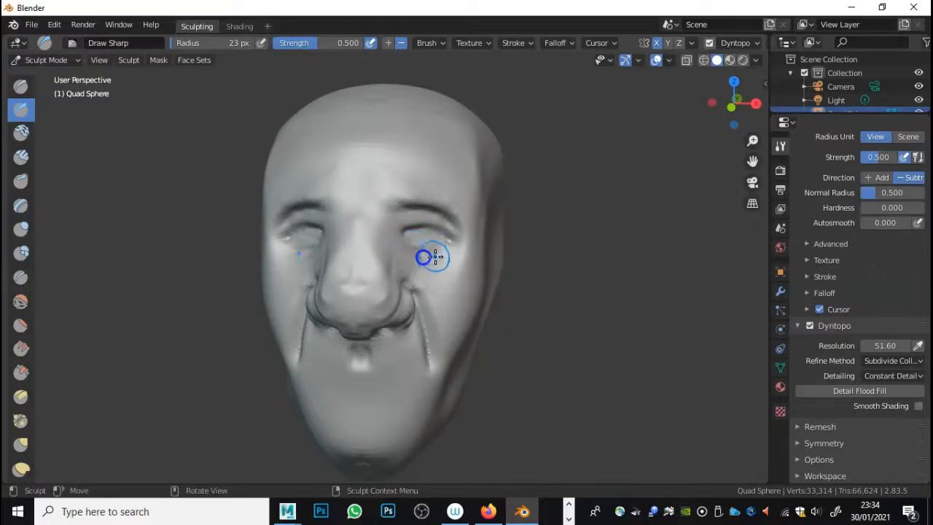
{"action": "left_click_drag", "start_coordinate": [432, 248], "coordinate": [464, 253]}
{"action": "mouse_move", "coordinate": [318, 246]}
{"action": "middle_mouse_down"}
{"action": "mouse_move", "coordinate": [412, 258]}
{"action": "mouse_move", "coordinate": [407, 253]}
{"action": "middle_mouse_up"}
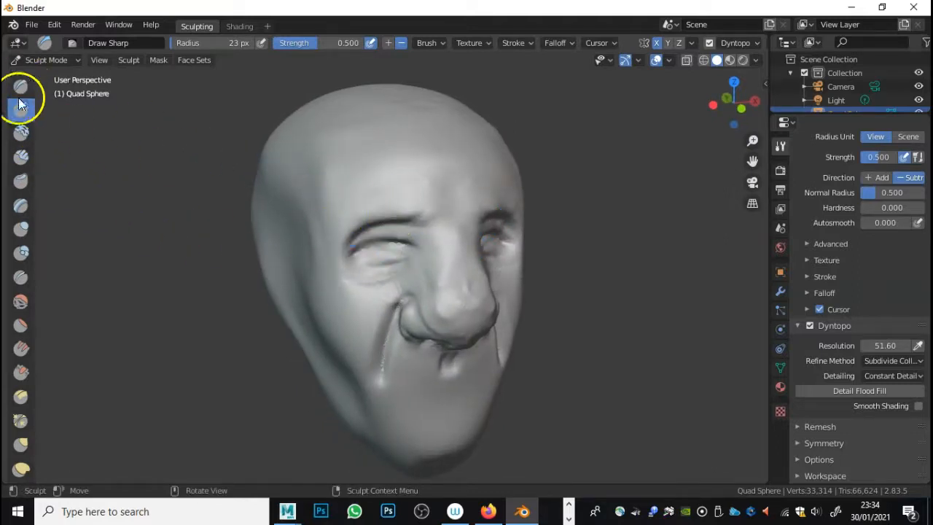
Switch to Clay Strips, reduce the radius to 17 px and add a thin stroke along the eyelids
{"action": "left_click", "coordinate": [22, 159]}
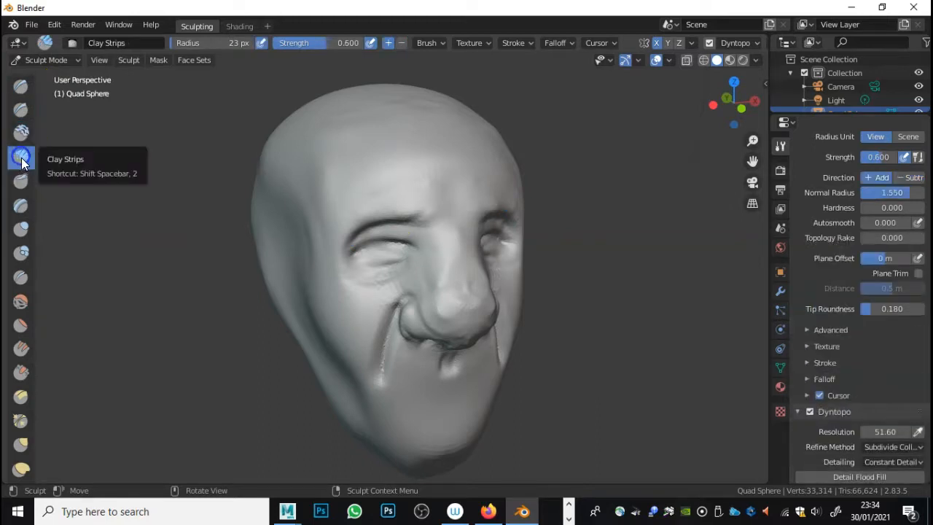
{"action": "right_click", "coordinate": [378, 242]}
{"action": "left_click_drag", "start_coordinate": [262, 243], "coordinate": [260, 244]}
{"action": "left_click", "coordinate": [364, 212]}
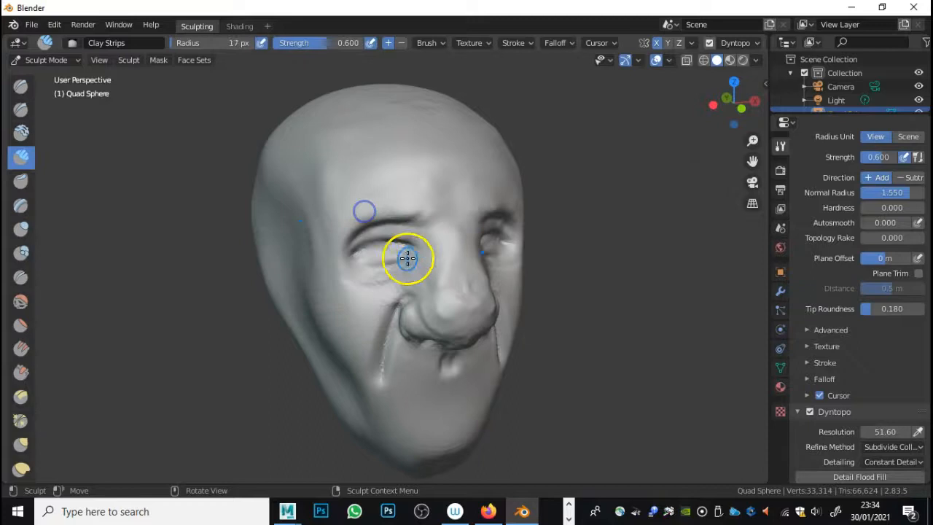
{"action": "mouse_move", "coordinate": [381, 247]}
{"action": "left_mouse_down"}
{"action": "mouse_move", "coordinate": [401, 245]}
{"action": "mouse_move", "coordinate": [367, 254]}
{"action": "mouse_move", "coordinate": [416, 246]}
{"action": "left_mouse_up"}
{"action": "mouse_move", "coordinate": [562, 246]}
{"action": "middle_mouse_down"}
{"action": "mouse_move", "coordinate": [400, 240]}
{"action": "mouse_move", "coordinate": [447, 263]}
{"action": "mouse_move", "coordinate": [437, 266]}
{"action": "middle_mouse_up"}
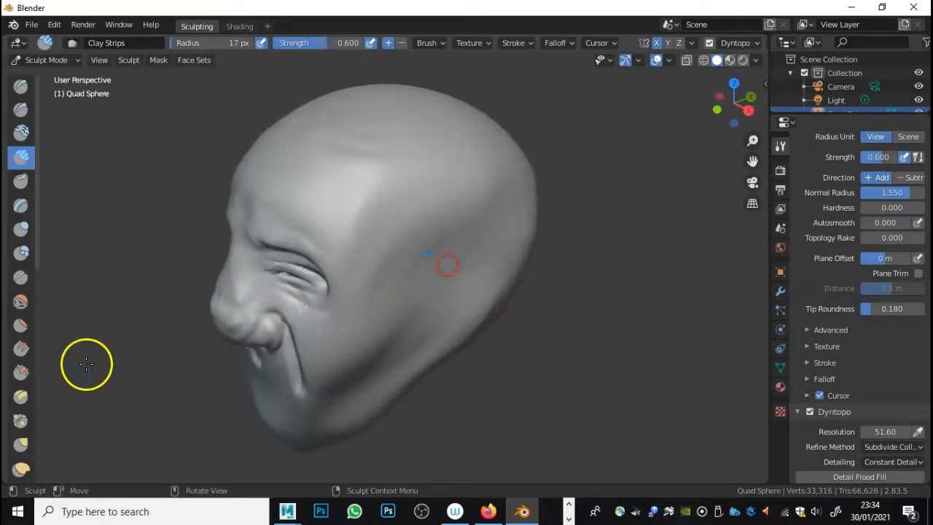
Switch to the Grab brush at a 39 px radius and push the eyelids back into the sockets in side view
{"action": "left_click", "coordinate": [21, 444]}
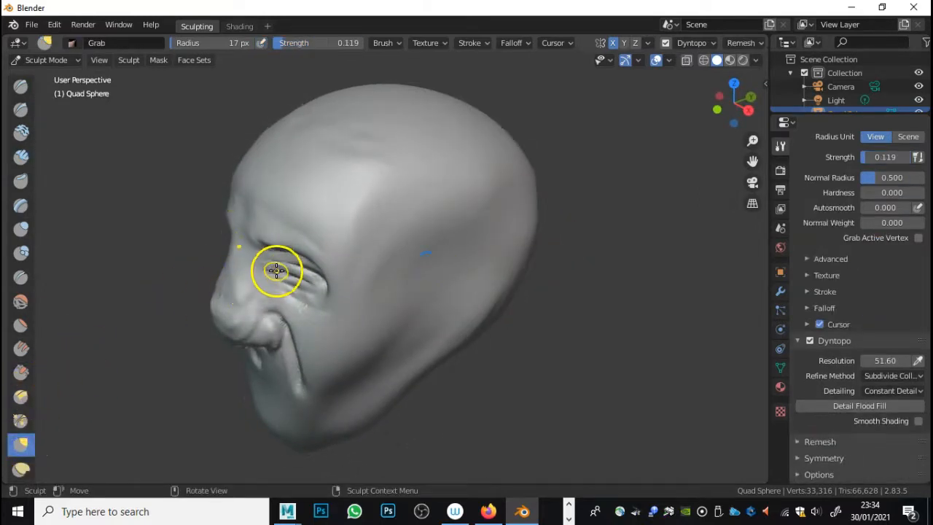
{"action": "right_click", "coordinate": [276, 269]}
{"action": "left_click_drag", "start_coordinate": [145, 269], "coordinate": [161, 269]}
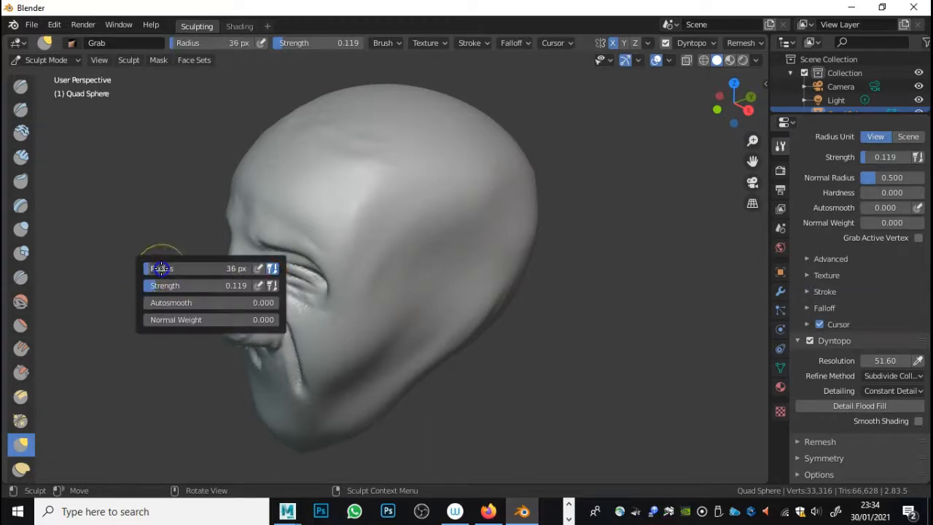
{"action": "left_click", "coordinate": [301, 264]}
{"action": "left_click_drag", "start_coordinate": [273, 269], "coordinate": [299, 258]}
{"action": "left_click_drag", "start_coordinate": [276, 267], "coordinate": [292, 258]}
{"action": "left_click_drag", "start_coordinate": [274, 264], "coordinate": [286, 258]}
Adjust the area between the brow and the inner eye corner with the Grab brush
{"action": "middle_click_drag", "start_coordinate": [343, 263], "coordinate": [421, 266]}
{"action": "mouse_move", "coordinate": [389, 210]}
{"action": "left_mouse_down"}
{"action": "mouse_move", "coordinate": [415, 225]}
{"action": "mouse_move", "coordinate": [414, 252]}
{"action": "mouse_move", "coordinate": [416, 241]}
{"action": "left_mouse_up"}
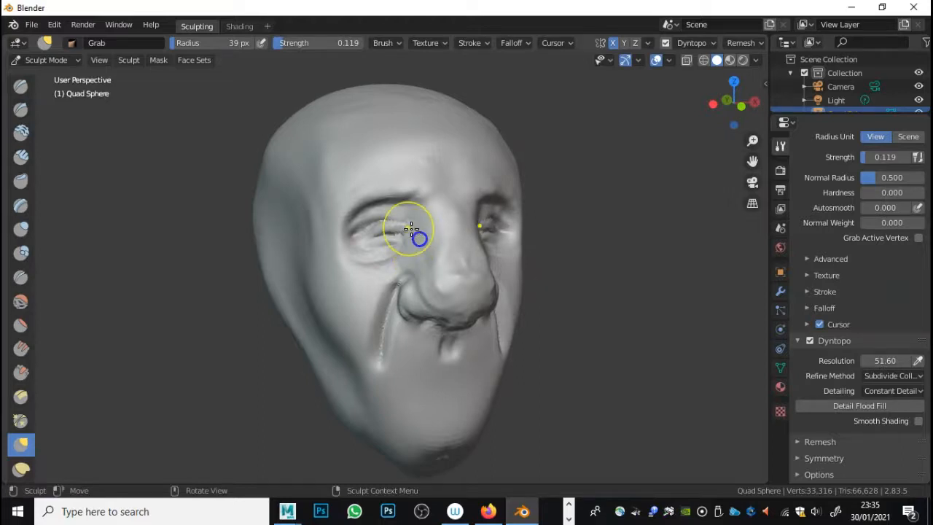
{"action": "mouse_move", "coordinate": [403, 224]}
{"action": "middle_mouse_down"}
{"action": "mouse_move", "coordinate": [477, 245]}
{"action": "mouse_move", "coordinate": [401, 235]}
{"action": "mouse_move", "coordinate": [462, 233]}
{"action": "middle_mouse_up"}
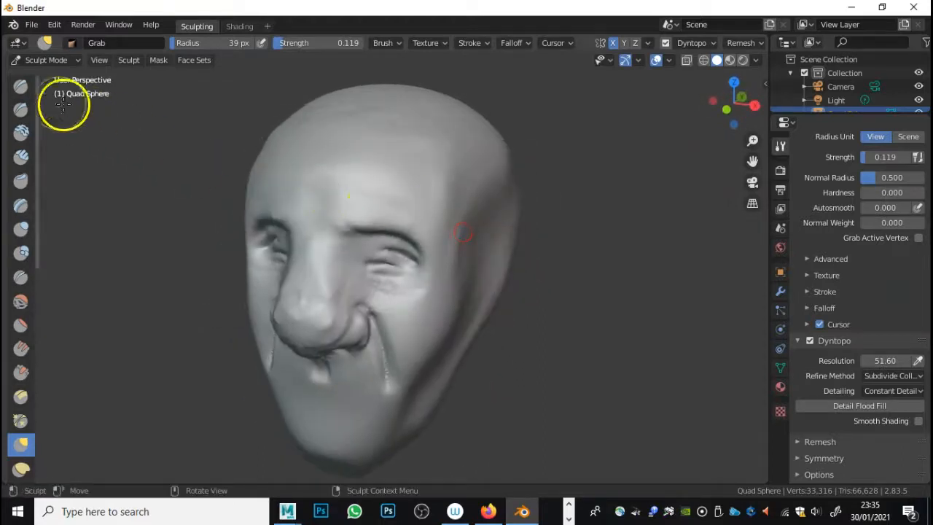
Switch to the Draw Sharp brush and reduce its radius to 30 px
{"action": "left_click", "coordinate": [20, 109]}
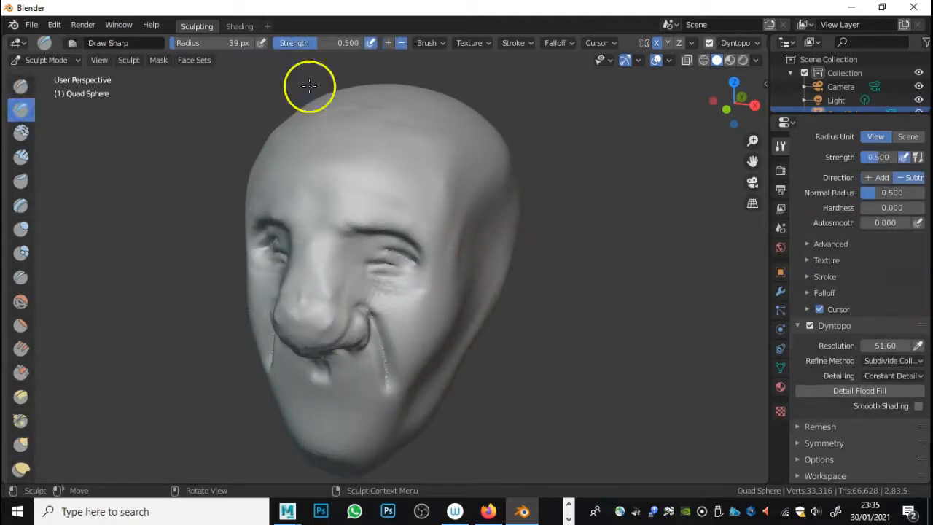
{"action": "right_click", "coordinate": [358, 256]}
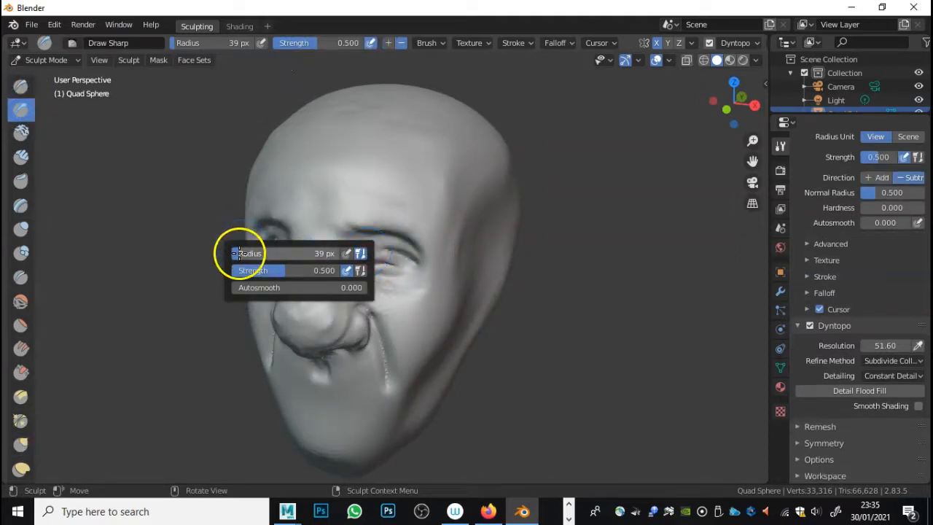
{"action": "left_click_drag", "start_coordinate": [288, 248], "coordinate": [239, 255]}
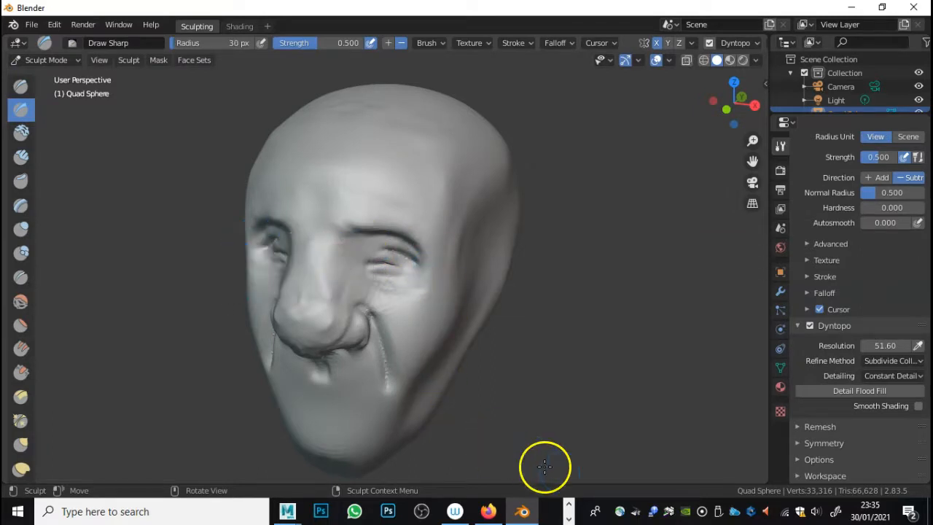
{"action": "left_click", "coordinate": [569, 518]}
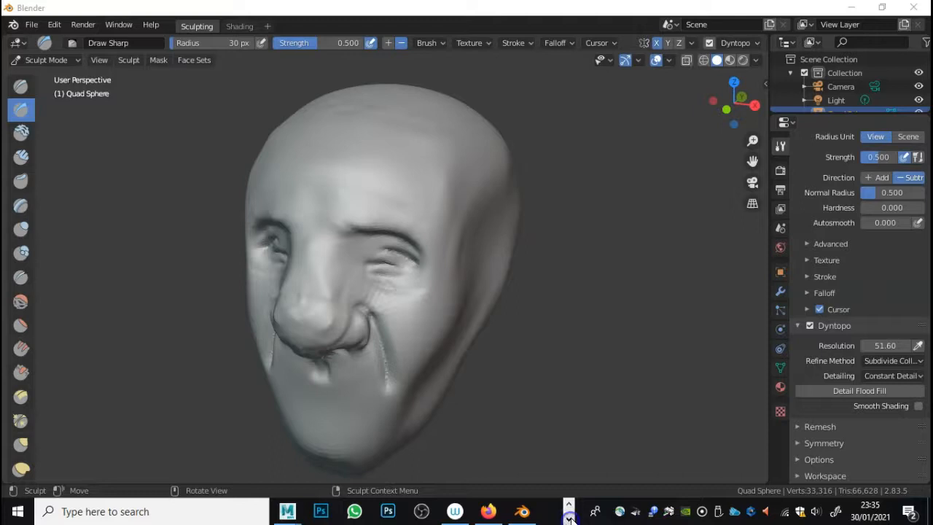
{"action": "left_click", "coordinate": [569, 505]}
{"action": "mouse_move", "coordinate": [554, 519]}
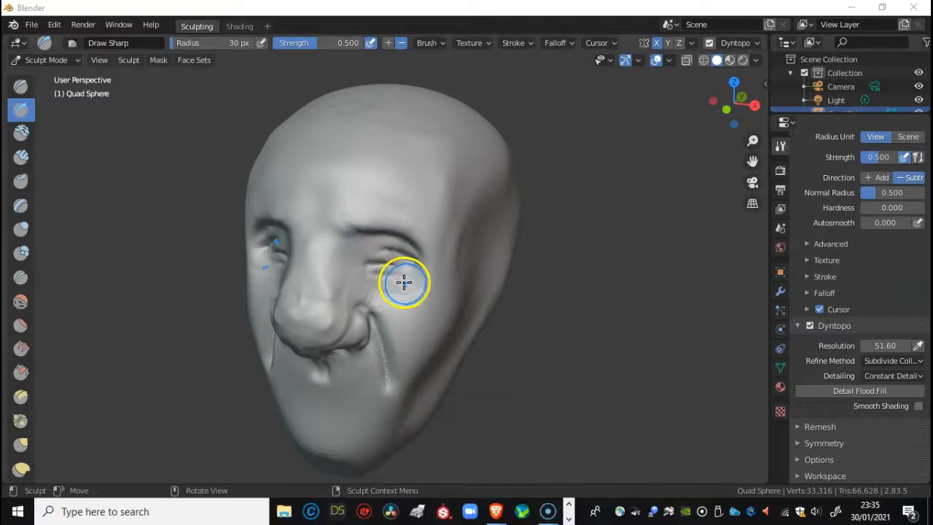
Carve sharper creases along the eyelids and beneath the eyes with Draw Sharp
{"action": "left_click_drag", "start_coordinate": [366, 273], "coordinate": [423, 228]}
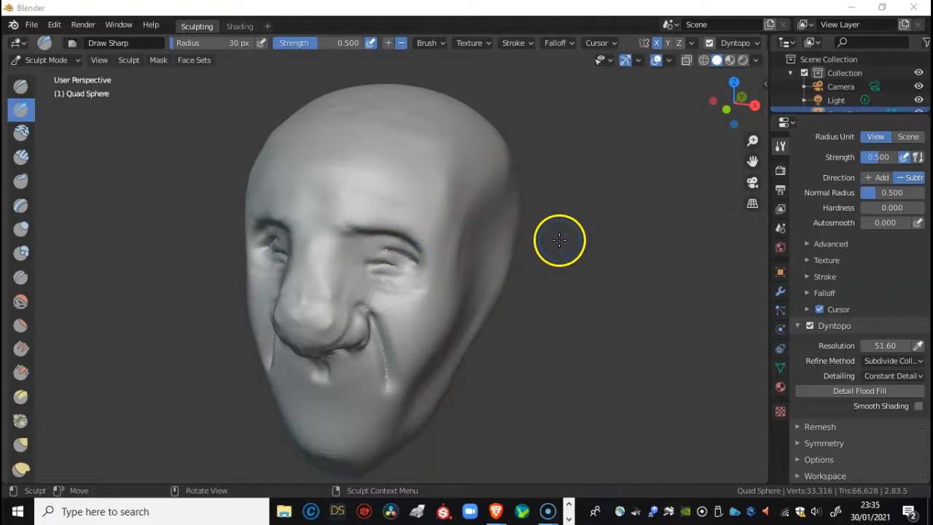
{"action": "mouse_move", "coordinate": [493, 254]}
{"action": "middle_mouse_down"}
{"action": "mouse_move", "coordinate": [562, 255]}
{"action": "mouse_move", "coordinate": [534, 250]}
{"action": "middle_mouse_up"}
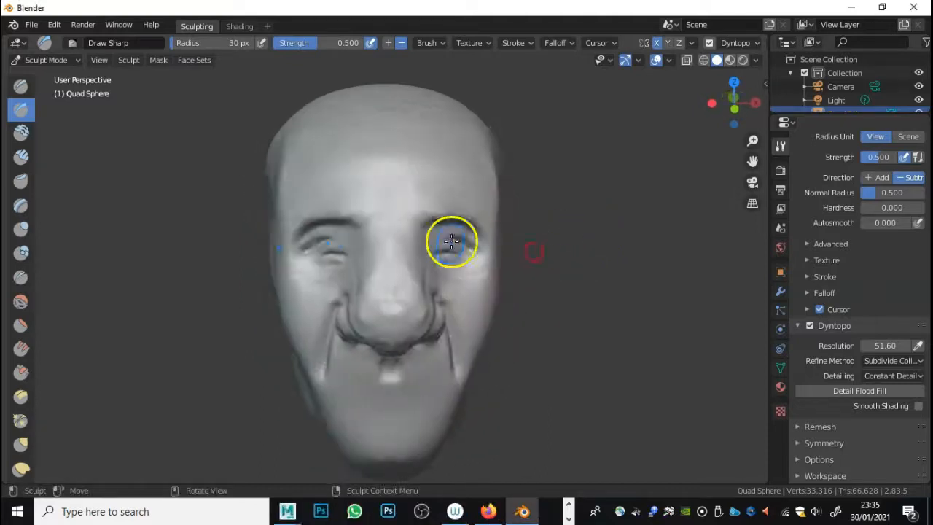
{"action": "mouse_move", "coordinate": [439, 244]}
{"action": "left_mouse_down"}
{"action": "mouse_move", "coordinate": [454, 240]}
{"action": "mouse_move", "coordinate": [470, 258]}
{"action": "left_mouse_up"}
{"action": "middle_click_drag", "start_coordinate": [493, 258], "coordinate": [461, 246]}
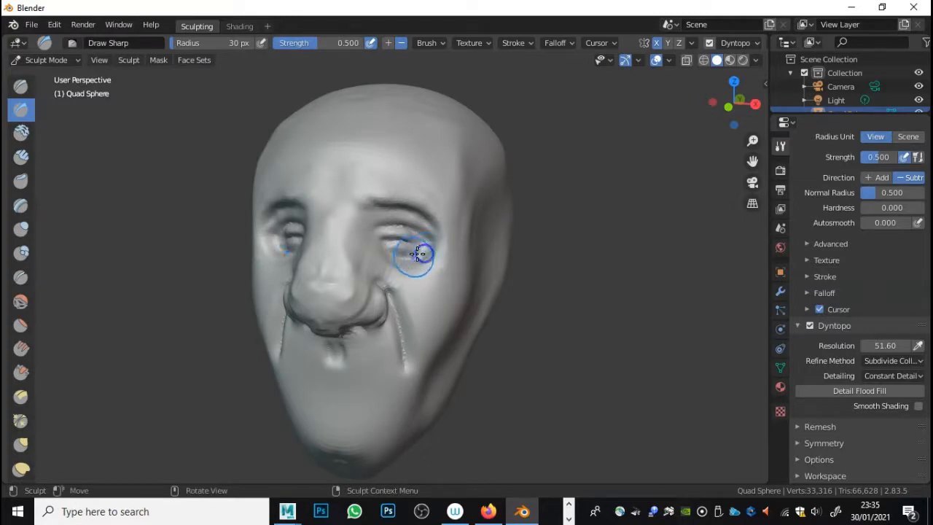
{"action": "mouse_move", "coordinate": [413, 269]}
{"action": "middle_mouse_down"}
{"action": "mouse_move", "coordinate": [318, 246]}
{"action": "mouse_move", "coordinate": [350, 296]}
{"action": "mouse_move", "coordinate": [435, 272]}
{"action": "middle_mouse_up"}
Carve the mouth line between the nasolabial folds and a second crease beneath the lower lip
{"action": "left_click_drag", "start_coordinate": [377, 345], "coordinate": [479, 346]}
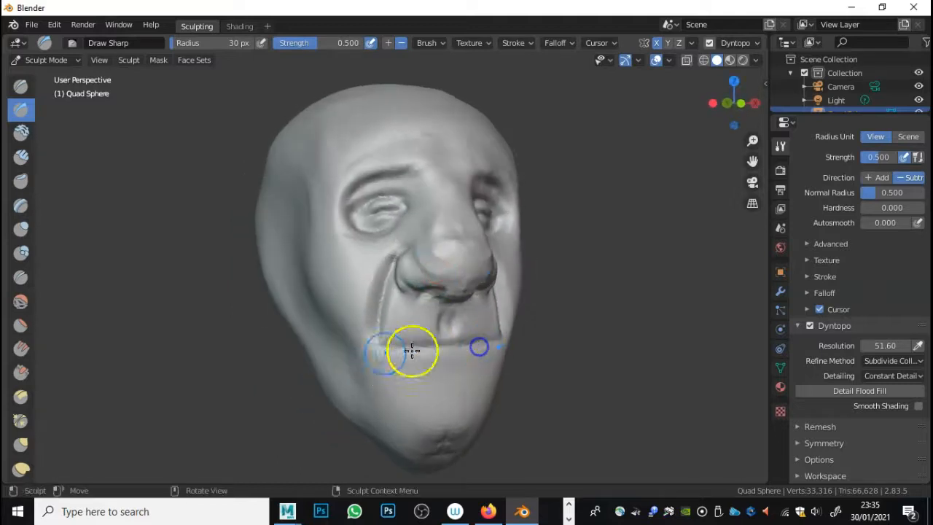
{"action": "left_click_drag", "start_coordinate": [411, 350], "coordinate": [434, 352]}
{"action": "mouse_move", "coordinate": [433, 352]}
{"action": "middle_mouse_down"}
{"action": "mouse_move", "coordinate": [438, 342]}
{"action": "mouse_move", "coordinate": [443, 348]}
{"action": "middle_mouse_up"}
{"action": "mouse_move", "coordinate": [350, 372]}
{"action": "left_mouse_down"}
{"action": "mouse_move", "coordinate": [436, 363]}
{"action": "mouse_move", "coordinate": [356, 362]}
{"action": "mouse_move", "coordinate": [368, 360]}
{"action": "mouse_move", "coordinate": [395, 395]}
{"action": "mouse_move", "coordinate": [413, 390]}
{"action": "left_mouse_up"}
{"action": "mouse_move", "coordinate": [412, 389]}
{"action": "middle_mouse_down"}
{"action": "mouse_move", "coordinate": [358, 350]}
{"action": "mouse_move", "coordinate": [500, 344]}
{"action": "mouse_move", "coordinate": [441, 396]}
{"action": "mouse_move", "coordinate": [403, 387]}
{"action": "mouse_move", "coordinate": [92, 183]}
{"action": "middle_mouse_up"}
Switch to Clay Strips at a 30 px radius and build up the chin and the front of the jawline
{"action": "left_click", "coordinate": [21, 132]}
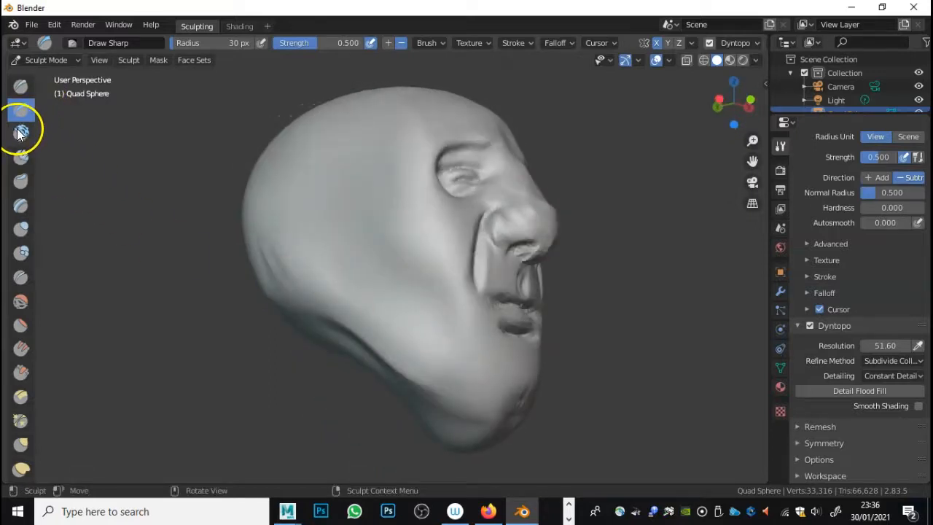
{"action": "left_click", "coordinate": [21, 156]}
{"action": "middle_click_drag", "start_coordinate": [529, 369], "coordinate": [467, 414]}
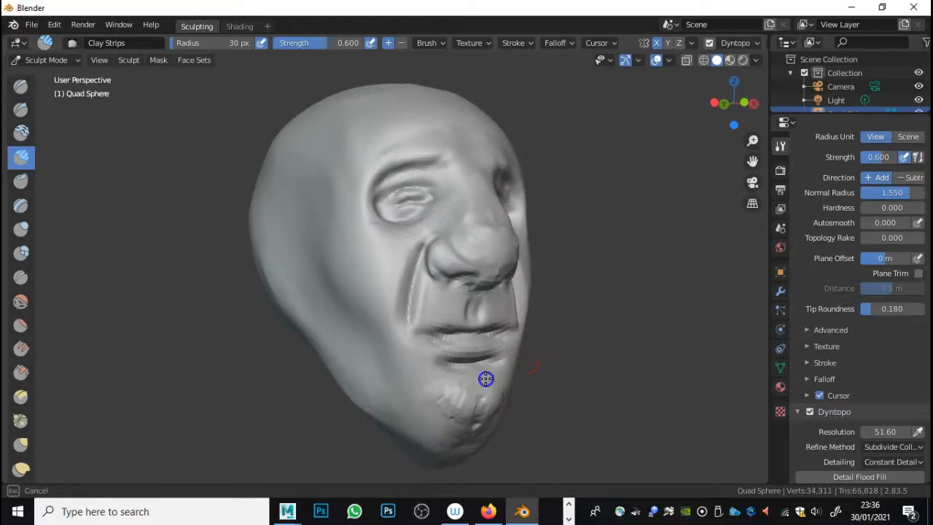
{"action": "left_click_drag", "start_coordinate": [452, 402], "coordinate": [475, 406]}
{"action": "mouse_move", "coordinate": [393, 361]}
{"action": "left_mouse_down"}
{"action": "mouse_move", "coordinate": [444, 433]}
{"action": "mouse_move", "coordinate": [468, 402]}
{"action": "mouse_move", "coordinate": [475, 408]}
{"action": "left_mouse_up"}
{"action": "mouse_move", "coordinate": [475, 408]}
{"action": "middle_mouse_down"}
{"action": "mouse_move", "coordinate": [375, 333]}
{"action": "mouse_move", "coordinate": [444, 327]}
{"action": "mouse_move", "coordinate": [375, 323]}
{"action": "mouse_move", "coordinate": [554, 338]}
{"action": "middle_mouse_up"}
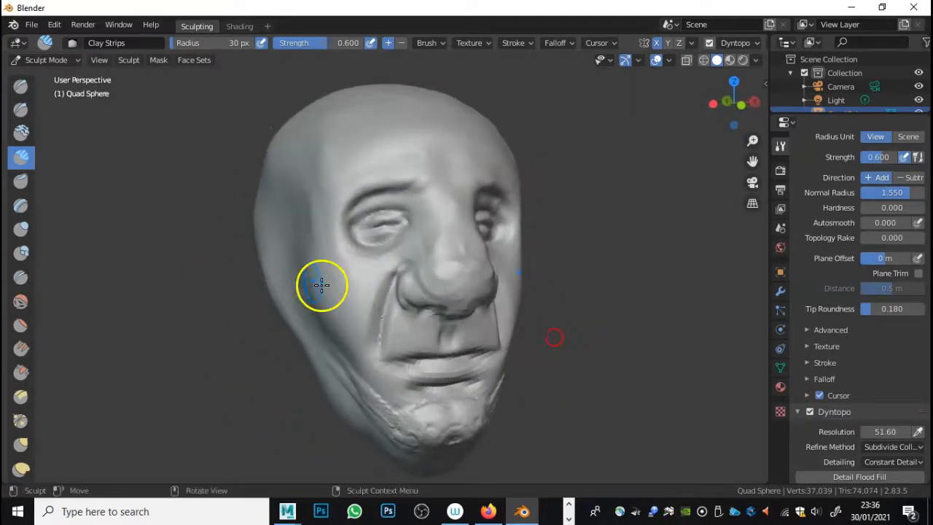
Add long Clay Strips strokes from the temple down the cheek to the jaw
{"action": "mouse_move", "coordinate": [315, 237]}
{"action": "left_mouse_down"}
{"action": "mouse_move", "coordinate": [333, 308]}
{"action": "mouse_move", "coordinate": [337, 277]}
{"action": "mouse_move", "coordinate": [323, 264]}
{"action": "mouse_move", "coordinate": [372, 410]}
{"action": "left_mouse_up"}
{"action": "mouse_move", "coordinate": [373, 411]}
{"action": "middle_mouse_down"}
{"action": "mouse_move", "coordinate": [443, 316]}
{"action": "mouse_move", "coordinate": [416, 298]}
{"action": "mouse_move", "coordinate": [482, 265]}
{"action": "mouse_move", "coordinate": [433, 242]}
{"action": "middle_mouse_up"}
{"action": "mouse_move", "coordinate": [371, 234]}
{"action": "left_mouse_down"}
{"action": "mouse_move", "coordinate": [337, 265]}
{"action": "mouse_move", "coordinate": [369, 246]}
{"action": "mouse_move", "coordinate": [333, 248]}
{"action": "left_mouse_up"}
{"action": "mouse_move", "coordinate": [394, 243]}
{"action": "middle_mouse_down"}
{"action": "mouse_move", "coordinate": [418, 241]}
{"action": "mouse_move", "coordinate": [427, 221]}
{"action": "middle_mouse_up"}
Build up the brow ridge with Clay Strips strokes running from above the nose out to the temples
{"action": "mouse_move", "coordinate": [427, 221]}
{"action": "left_mouse_down"}
{"action": "mouse_move", "coordinate": [418, 181]}
{"action": "mouse_move", "coordinate": [354, 203]}
{"action": "left_mouse_up"}
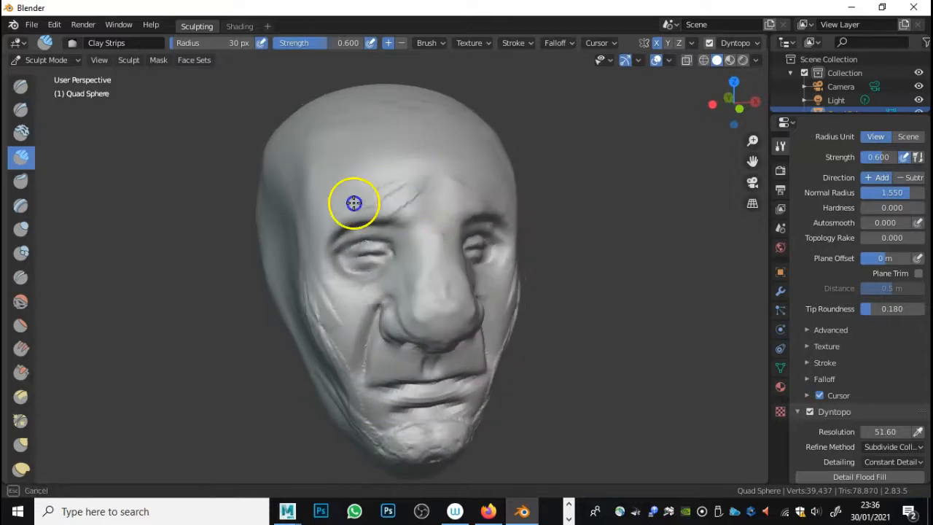
{"action": "mouse_move", "coordinate": [392, 177]}
{"action": "left_mouse_down"}
{"action": "mouse_move", "coordinate": [308, 214]}
{"action": "mouse_move", "coordinate": [302, 244]}
{"action": "left_mouse_up"}
{"action": "mouse_move", "coordinate": [302, 244]}
{"action": "left_mouse_down"}
{"action": "mouse_move", "coordinate": [312, 250]}
{"action": "mouse_move", "coordinate": [304, 255]}
{"action": "left_mouse_up"}
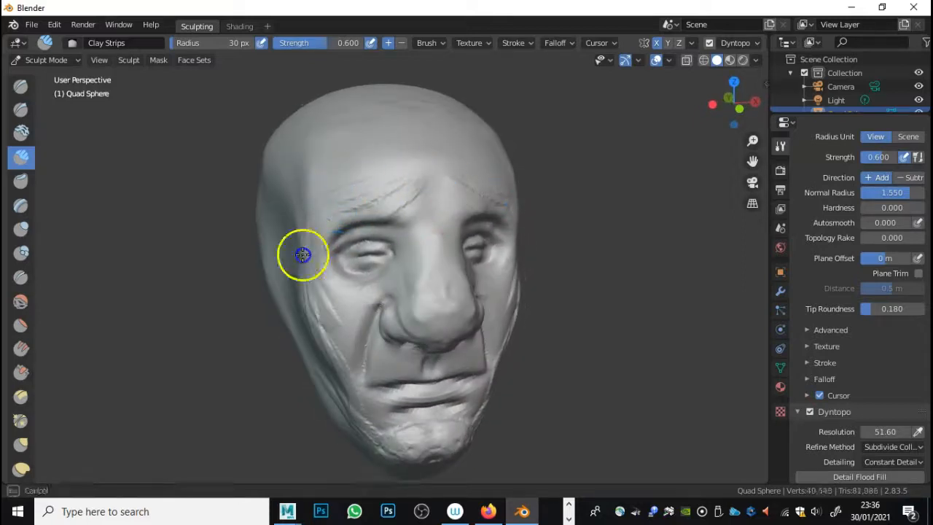
{"action": "mouse_move", "coordinate": [412, 183]}
{"action": "left_mouse_down"}
{"action": "mouse_move", "coordinate": [415, 202]}
{"action": "mouse_move", "coordinate": [327, 192]}
{"action": "mouse_move", "coordinate": [304, 204]}
{"action": "left_mouse_up"}
{"action": "mouse_move", "coordinate": [473, 156]}
{"action": "left_mouse_down"}
{"action": "mouse_move", "coordinate": [381, 153]}
{"action": "mouse_move", "coordinate": [280, 186]}
{"action": "mouse_move", "coordinate": [459, 198]}
{"action": "left_mouse_up"}
Add strokes across the lower forehead and smooth them into the brow
{"action": "mouse_move", "coordinate": [458, 197]}
{"action": "middle_mouse_down"}
{"action": "mouse_move", "coordinate": [349, 199]}
{"action": "mouse_move", "coordinate": [429, 197]}
{"action": "middle_mouse_up"}
{"action": "left_click_drag", "start_coordinate": [417, 183], "coordinate": [409, 157]}
{"action": "left_click_drag", "start_coordinate": [321, 164], "coordinate": [332, 148]}
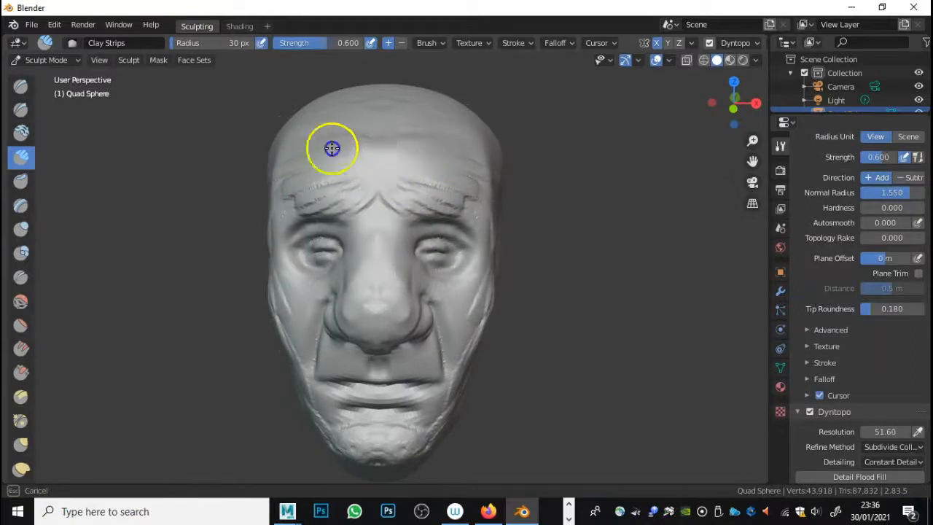
{"action": "left_click_drag", "start_coordinate": [353, 193], "coordinate": [408, 191]}
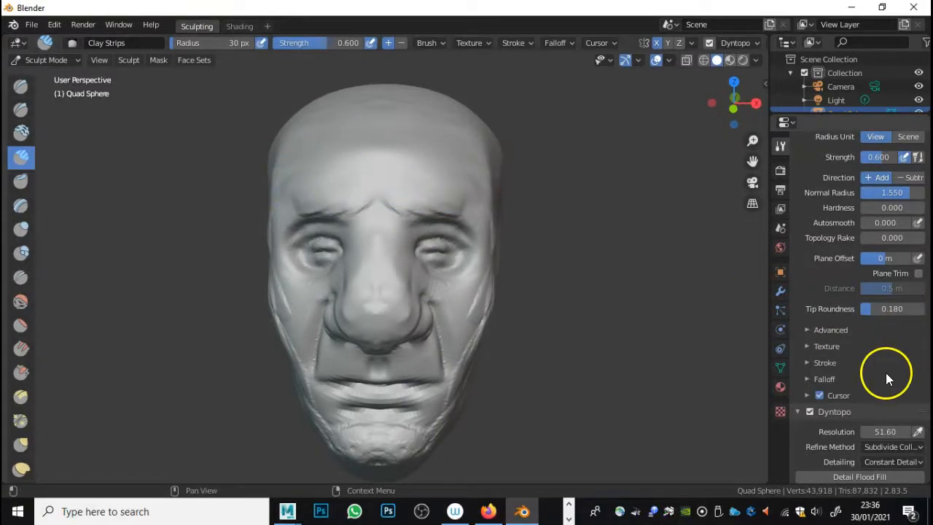
Build up the upper and lower eyelids with Clay Strips strokes close to the eye
{"action": "middle_click_drag", "start_coordinate": [395, 304], "coordinate": [555, 203]}
{"action": "mouse_move", "coordinate": [465, 218]}
{"action": "left_mouse_down"}
{"action": "mouse_move", "coordinate": [376, 237]}
{"action": "mouse_move", "coordinate": [452, 225]}
{"action": "mouse_move", "coordinate": [516, 239]}
{"action": "mouse_move", "coordinate": [503, 244]}
{"action": "mouse_move", "coordinate": [525, 250]}
{"action": "mouse_move", "coordinate": [541, 246]}
{"action": "mouse_move", "coordinate": [444, 234]}
{"action": "mouse_move", "coordinate": [375, 255]}
{"action": "mouse_move", "coordinate": [398, 238]}
{"action": "mouse_move", "coordinate": [487, 242]}
{"action": "left_mouse_up"}
{"action": "mouse_move", "coordinate": [425, 289]}
{"action": "left_mouse_down"}
{"action": "mouse_move", "coordinate": [437, 292]}
{"action": "mouse_move", "coordinate": [411, 279]}
{"action": "mouse_move", "coordinate": [456, 308]}
{"action": "mouse_move", "coordinate": [521, 282]}
{"action": "mouse_move", "coordinate": [477, 289]}
{"action": "mouse_move", "coordinate": [471, 302]}
{"action": "mouse_move", "coordinate": [429, 317]}
{"action": "mouse_move", "coordinate": [526, 292]}
{"action": "left_mouse_up"}
{"action": "mouse_move", "coordinate": [580, 292]}
{"action": "middle_mouse_down"}
{"action": "mouse_move", "coordinate": [566, 283]}
{"action": "mouse_move", "coordinate": [609, 290]}
{"action": "middle_mouse_up"}
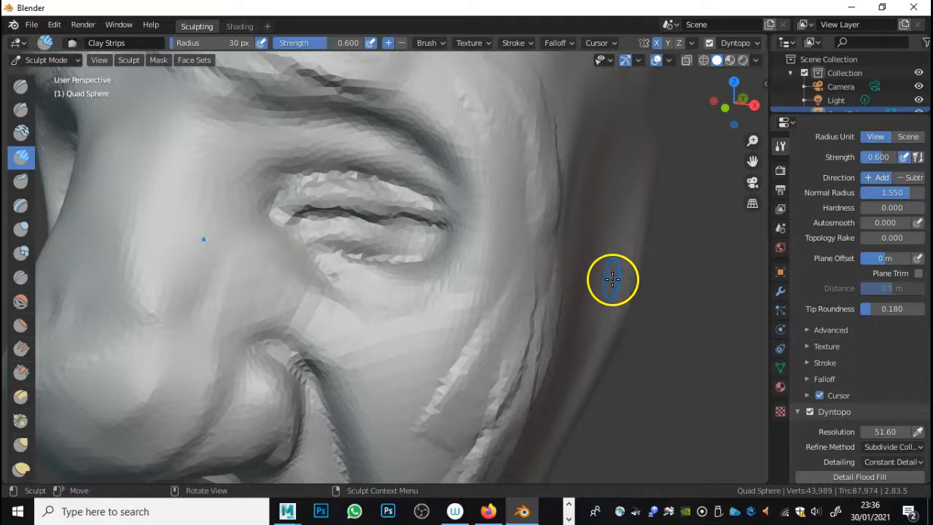
{"action": "middle_click_drag", "start_coordinate": [622, 268], "coordinate": [637, 270], "text": "shift"}
{"action": "mouse_move", "coordinate": [529, 273]}
{"action": "middle_mouse_down", "text": "ctrl"}
{"action": "mouse_move", "coordinate": [340, 308]}
{"action": "mouse_move", "coordinate": [309, 331]}
{"action": "middle_mouse_up", "text": "ctrl"}
{"action": "mouse_move", "coordinate": [405, 244]}
{"action": "left_mouse_down"}
{"action": "mouse_move", "coordinate": [427, 253]}
{"action": "mouse_move", "coordinate": [415, 247]}
{"action": "left_mouse_up"}
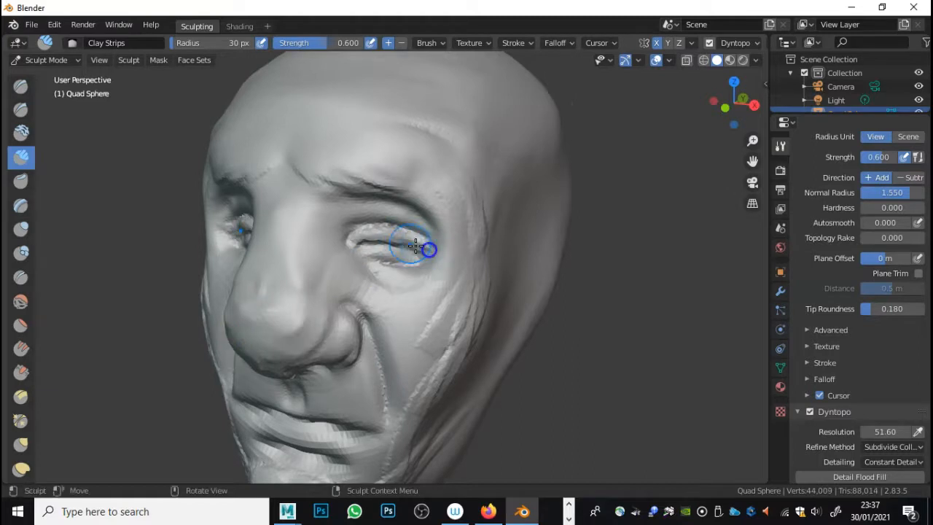
Refine the area beside the eye and soften the strokes on the temple, cheek and jaw
{"action": "mouse_move", "coordinate": [412, 246]}
{"action": "middle_mouse_down"}
{"action": "mouse_move", "coordinate": [289, 269]}
{"action": "mouse_move", "coordinate": [408, 267]}
{"action": "mouse_move", "coordinate": [358, 269]}
{"action": "mouse_move", "coordinate": [388, 269]}
{"action": "middle_mouse_up"}
{"action": "mouse_move", "coordinate": [459, 214]}
{"action": "left_mouse_down"}
{"action": "mouse_move", "coordinate": [518, 223]}
{"action": "mouse_move", "coordinate": [497, 191]}
{"action": "mouse_move", "coordinate": [581, 231]}
{"action": "left_mouse_up"}
{"action": "mouse_move", "coordinate": [580, 231]}
{"action": "middle_mouse_down"}
{"action": "mouse_move", "coordinate": [542, 283]}
{"action": "mouse_move", "coordinate": [594, 233]}
{"action": "mouse_move", "coordinate": [568, 271]}
{"action": "mouse_move", "coordinate": [459, 283]}
{"action": "mouse_move", "coordinate": [519, 283]}
{"action": "middle_mouse_up"}
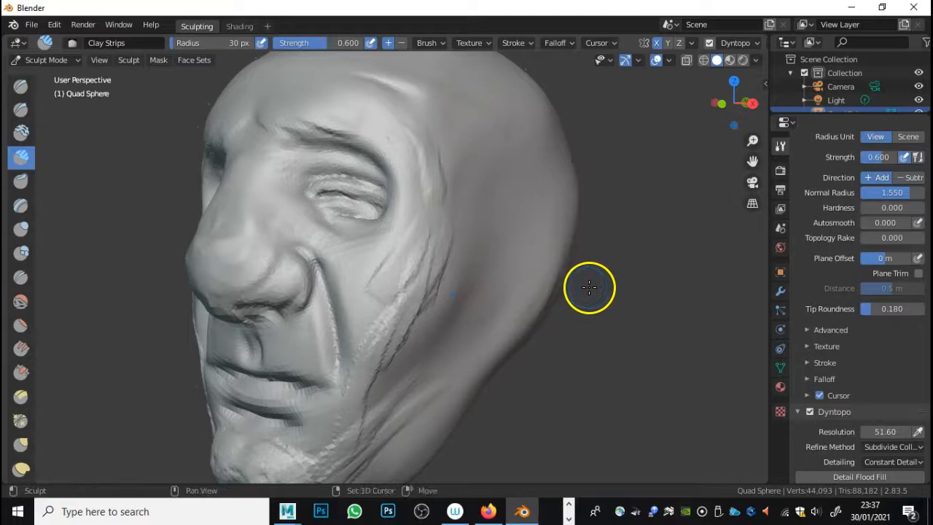
{"action": "middle_click_drag", "start_coordinate": [518, 288], "coordinate": [362, 293], "text": "ctrl"}
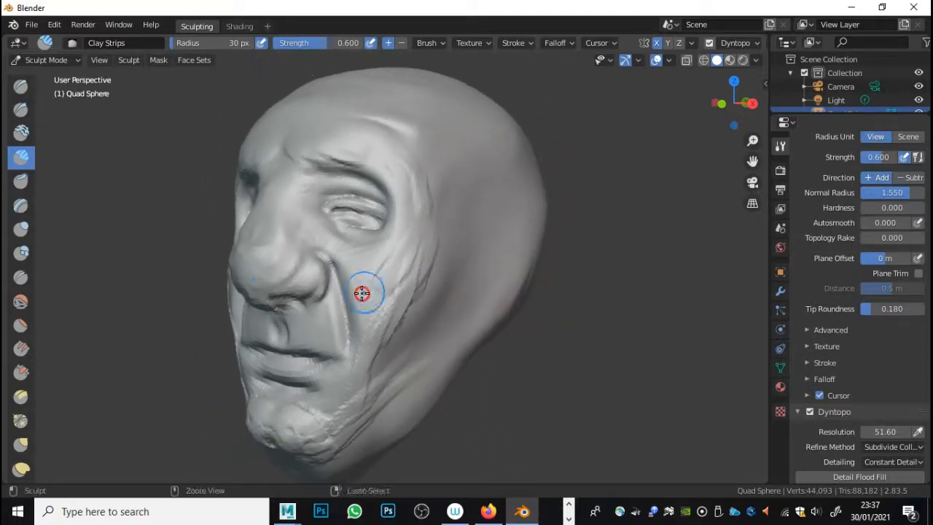
{"action": "mouse_move", "coordinate": [422, 259]}
{"action": "left_mouse_down"}
{"action": "mouse_move", "coordinate": [381, 350]}
{"action": "mouse_move", "coordinate": [419, 219]}
{"action": "mouse_move", "coordinate": [437, 256]}
{"action": "left_mouse_up"}
{"action": "left_click_drag", "start_coordinate": [412, 151], "coordinate": [409, 153]}
{"action": "mouse_move", "coordinate": [372, 396]}
{"action": "left_mouse_down"}
{"action": "mouse_move", "coordinate": [367, 445]}
{"action": "mouse_move", "coordinate": [429, 333]}
{"action": "left_mouse_up"}
Add Clay Strips strokes along the lower jawline from the chin backwards in side view
{"action": "mouse_move", "coordinate": [309, 408]}
{"action": "middle_mouse_down"}
{"action": "mouse_move", "coordinate": [481, 375]}
{"action": "mouse_move", "coordinate": [466, 372]}
{"action": "middle_mouse_up"}
{"action": "mouse_move", "coordinate": [480, 371]}
{"action": "left_mouse_down"}
{"action": "mouse_move", "coordinate": [527, 406]}
{"action": "mouse_move", "coordinate": [465, 404]}
{"action": "mouse_move", "coordinate": [435, 373]}
{"action": "mouse_move", "coordinate": [511, 413]}
{"action": "left_mouse_up"}
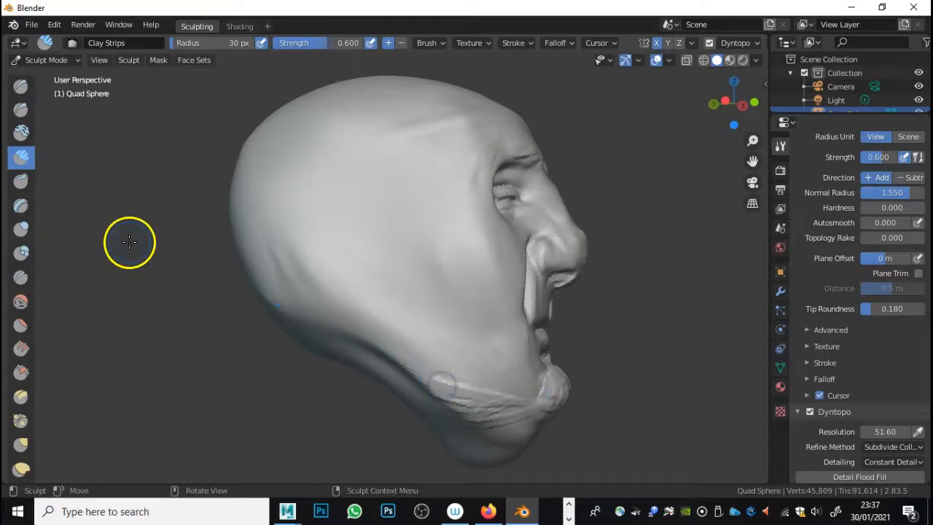
Switch to the Grab brush at a 102 px radius and push the underside of the chin upward
{"action": "left_click", "coordinate": [24, 447]}
{"action": "right_click", "coordinate": [379, 402]}
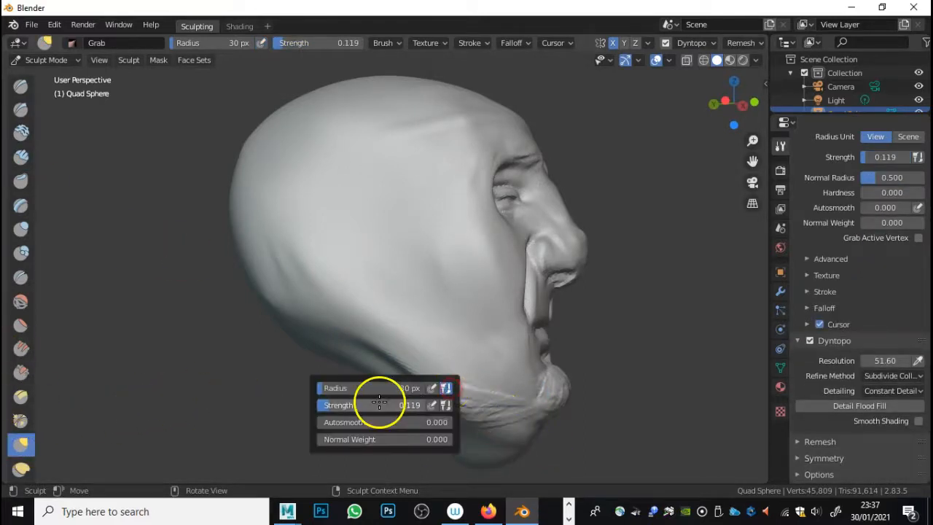
{"action": "left_click_drag", "start_coordinate": [349, 395], "coordinate": [353, 396]}
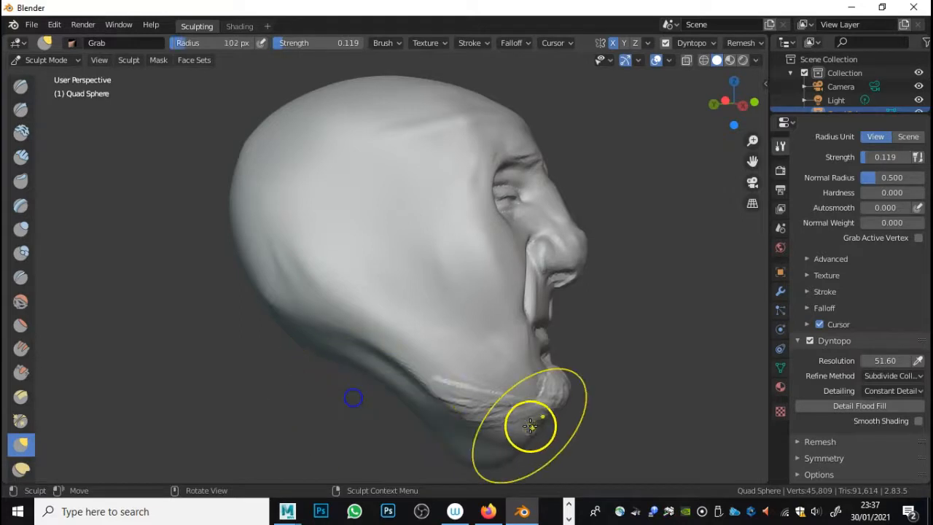
{"action": "mouse_move", "coordinate": [492, 459]}
{"action": "left_mouse_down"}
{"action": "mouse_move", "coordinate": [487, 435]}
{"action": "mouse_move", "coordinate": [460, 423]}
{"action": "mouse_move", "coordinate": [462, 441]}
{"action": "mouse_move", "coordinate": [447, 398]}
{"action": "left_mouse_up"}
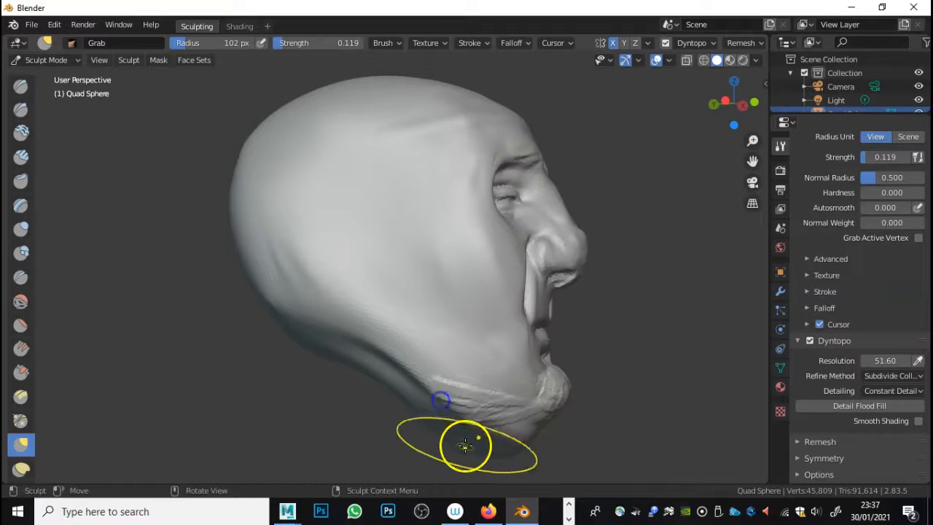
{"action": "left_click_drag", "start_coordinate": [465, 445], "coordinate": [454, 372]}
{"action": "left_click_drag", "start_coordinate": [445, 420], "coordinate": [438, 357]}
Push the rest of the underside of the jaw upward with Grab and even out the jawline
{"action": "mouse_move", "coordinate": [437, 438]}
{"action": "left_mouse_down"}
{"action": "mouse_move", "coordinate": [441, 382]}
{"action": "mouse_move", "coordinate": [450, 435]}
{"action": "mouse_move", "coordinate": [456, 407]}
{"action": "left_mouse_up"}
{"action": "left_click_drag", "start_coordinate": [470, 446], "coordinate": [456, 360]}
{"action": "mouse_move", "coordinate": [433, 401]}
{"action": "left_mouse_down"}
{"action": "mouse_move", "coordinate": [439, 350]}
{"action": "mouse_move", "coordinate": [414, 354]}
{"action": "mouse_move", "coordinate": [401, 328]}
{"action": "left_mouse_up"}
{"action": "mouse_move", "coordinate": [374, 362]}
{"action": "left_mouse_down"}
{"action": "mouse_move", "coordinate": [374, 314]}
{"action": "mouse_move", "coordinate": [363, 318]}
{"action": "left_mouse_up"}
{"action": "mouse_move", "coordinate": [445, 309]}
{"action": "middle_mouse_down"}
{"action": "mouse_move", "coordinate": [320, 338]}
{"action": "mouse_move", "coordinate": [241, 324]}
{"action": "mouse_move", "coordinate": [302, 312]}
{"action": "middle_mouse_up"}
{"action": "left_click_drag", "start_coordinate": [404, 434], "coordinate": [351, 443]}
{"action": "middle_click_drag", "start_coordinate": [505, 338], "coordinate": [428, 354]}
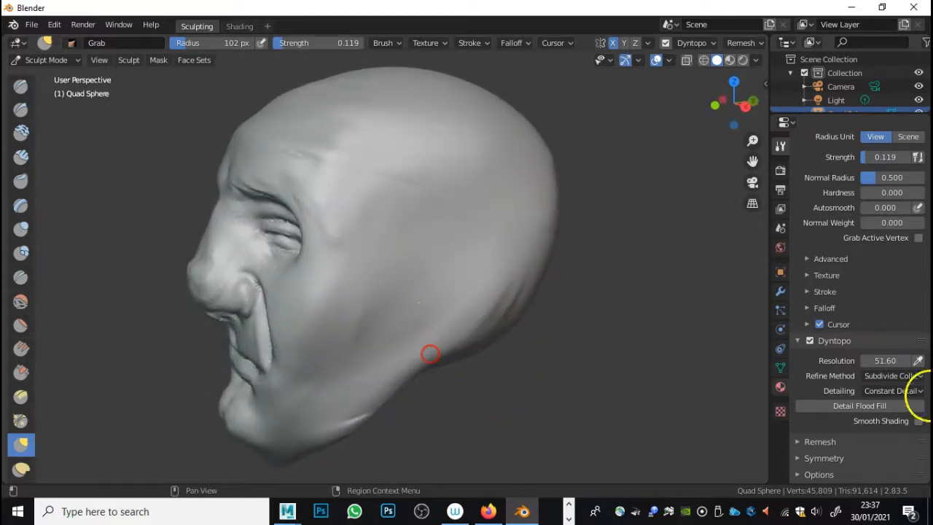
{"action": "mouse_move", "coordinate": [520, 197]}
{"action": "middle_mouse_down"}
{"action": "mouse_move", "coordinate": [454, 194]}
{"action": "mouse_move", "coordinate": [470, 202]}
{"action": "middle_mouse_up"}
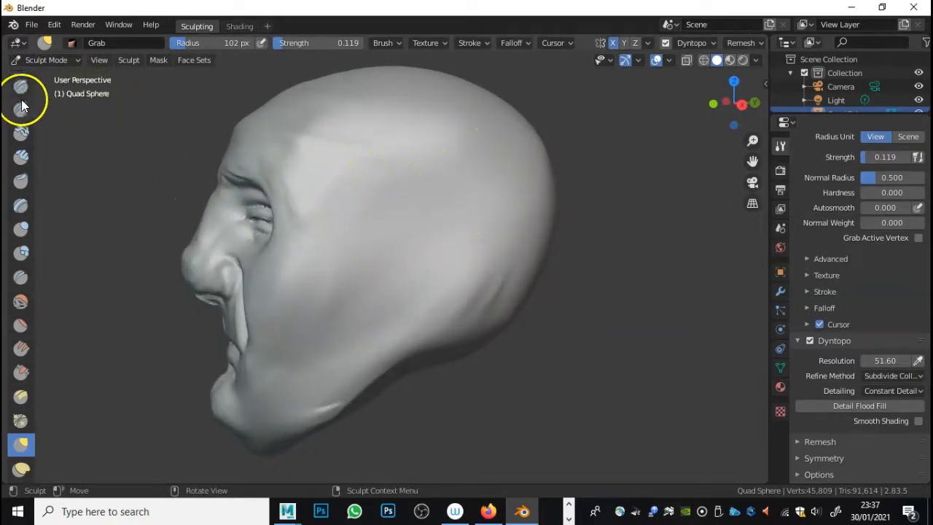
Switch to Clay Strips at a 33 px radius and build up the ear shape on the side of the head
{"action": "left_click", "coordinate": [21, 157]}
{"action": "right_click", "coordinate": [309, 216]}
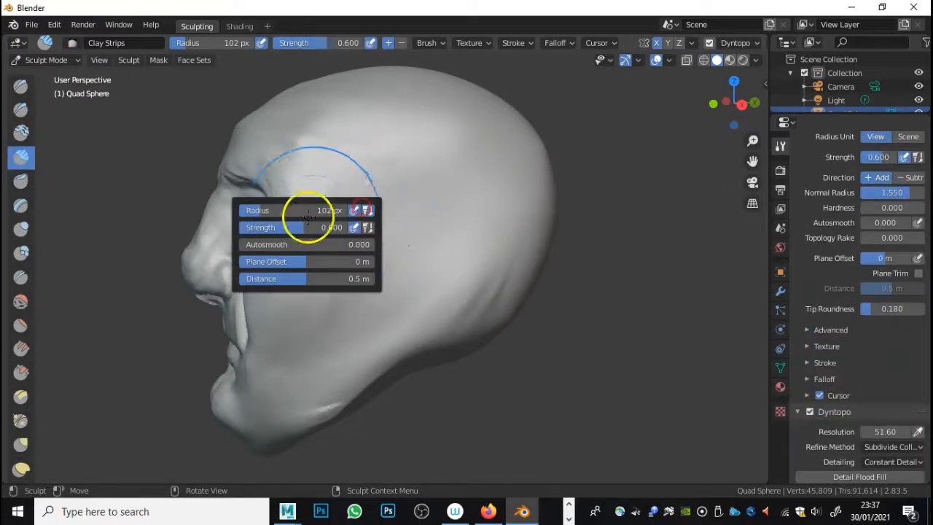
{"action": "left_click_drag", "start_coordinate": [255, 212], "coordinate": [245, 209]}
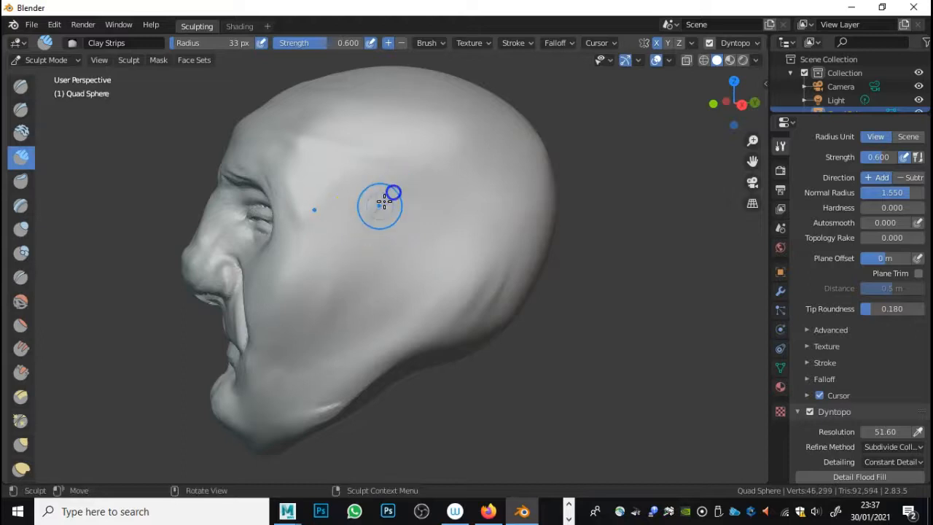
{"action": "mouse_move", "coordinate": [402, 202]}
{"action": "left_mouse_down"}
{"action": "mouse_move", "coordinate": [361, 227]}
{"action": "mouse_move", "coordinate": [364, 215]}
{"action": "mouse_move", "coordinate": [408, 194]}
{"action": "mouse_move", "coordinate": [419, 230]}
{"action": "mouse_move", "coordinate": [378, 286]}
{"action": "left_mouse_up"}
{"action": "left_click_drag", "start_coordinate": [430, 212], "coordinate": [381, 277]}
{"action": "mouse_move", "coordinate": [427, 233]}
{"action": "left_mouse_down"}
{"action": "mouse_move", "coordinate": [375, 298]}
{"action": "mouse_move", "coordinate": [365, 295]}
{"action": "left_mouse_up"}
{"action": "mouse_move", "coordinate": [423, 204]}
{"action": "left_mouse_down"}
{"action": "mouse_move", "coordinate": [372, 245]}
{"action": "mouse_move", "coordinate": [397, 226]}
{"action": "left_mouse_up"}
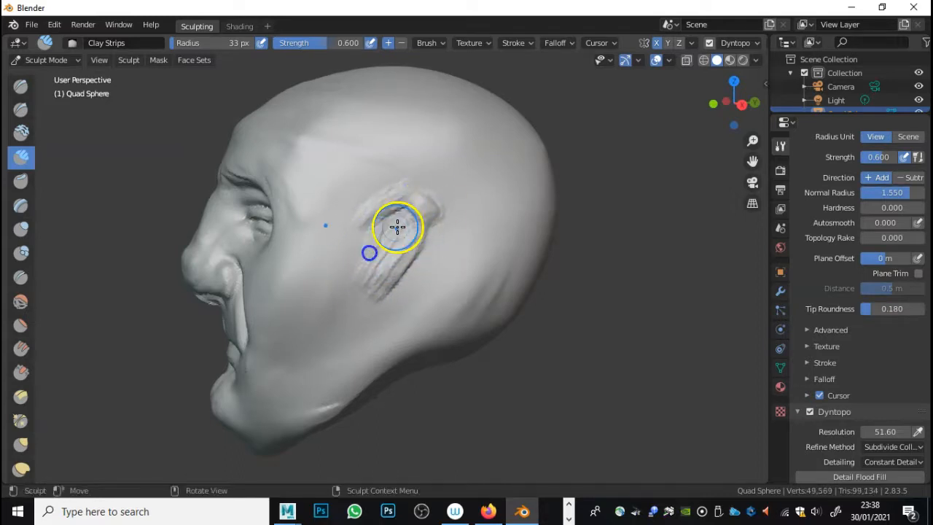
{"action": "left_click_drag", "start_coordinate": [399, 263], "coordinate": [346, 309]}
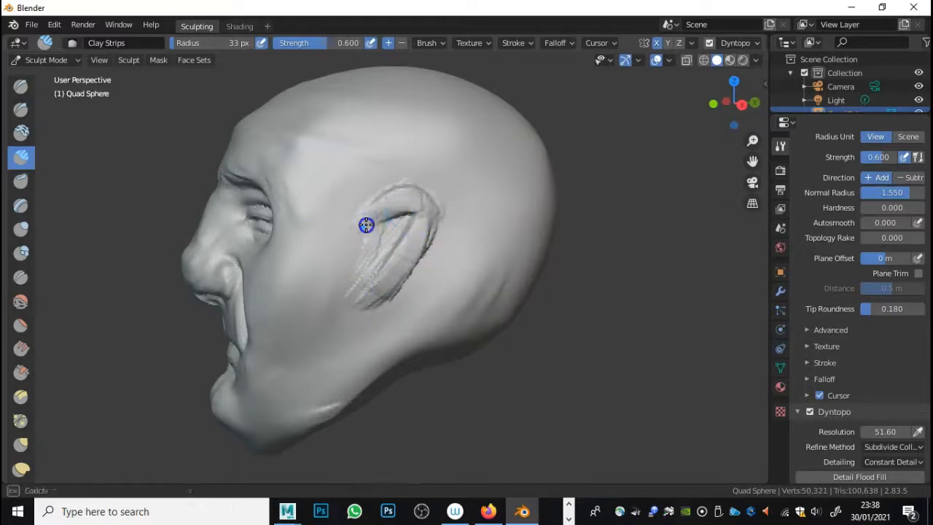
Thicken the ear's outer rim and lobe with more Clay Strips strokes
{"action": "mouse_move", "coordinate": [423, 228]}
{"action": "middle_mouse_down"}
{"action": "mouse_move", "coordinate": [486, 239]}
{"action": "mouse_move", "coordinate": [381, 254]}
{"action": "mouse_move", "coordinate": [425, 224]}
{"action": "middle_mouse_up"}
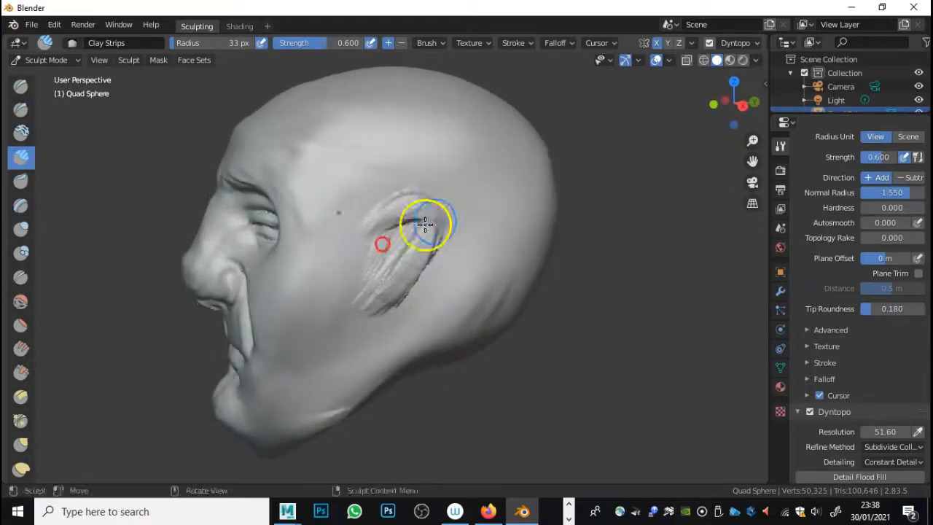
{"action": "mouse_move", "coordinate": [381, 277]}
{"action": "left_mouse_down"}
{"action": "mouse_move", "coordinate": [398, 200]}
{"action": "mouse_move", "coordinate": [439, 181]}
{"action": "left_mouse_up"}
{"action": "mouse_move", "coordinate": [396, 293]}
{"action": "left_mouse_down"}
{"action": "mouse_move", "coordinate": [397, 265]}
{"action": "mouse_move", "coordinate": [424, 252]}
{"action": "left_mouse_up"}
{"action": "mouse_move", "coordinate": [389, 295]}
{"action": "left_mouse_down"}
{"action": "mouse_move", "coordinate": [381, 312]}
{"action": "mouse_move", "coordinate": [408, 266]}
{"action": "mouse_move", "coordinate": [427, 267]}
{"action": "mouse_move", "coordinate": [379, 273]}
{"action": "mouse_move", "coordinate": [391, 255]}
{"action": "left_mouse_up"}
{"action": "mouse_move", "coordinate": [390, 255]}
{"action": "middle_mouse_down"}
{"action": "mouse_move", "coordinate": [396, 231]}
{"action": "mouse_move", "coordinate": [371, 244]}
{"action": "mouse_move", "coordinate": [379, 245]}
{"action": "middle_mouse_up"}
Switch to the Grab brush at a 64 px radius and start pulling the ear away from the head
{"action": "left_click", "coordinate": [21, 443]}
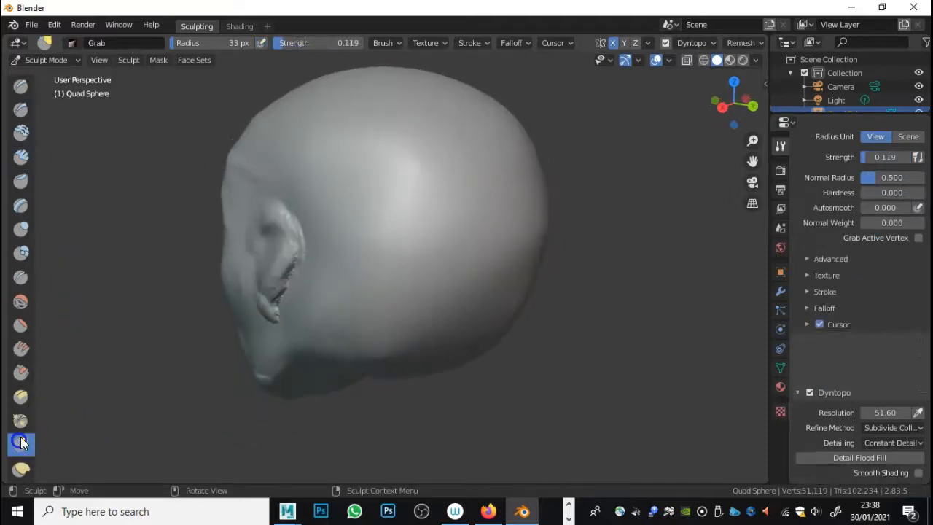
{"action": "right_click", "coordinate": [266, 217]}
{"action": "left_click_drag", "start_coordinate": [158, 226], "coordinate": [182, 226]}
{"action": "left_click_drag", "start_coordinate": [281, 240], "coordinate": [239, 253]}
{"action": "middle_click_drag", "start_coordinate": [340, 231], "coordinate": [304, 237]}
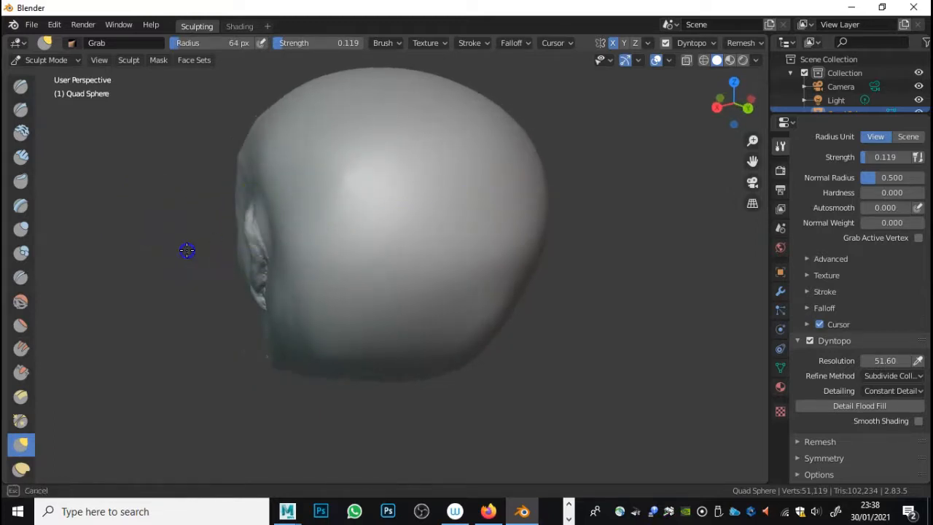
Pull the back edge of the ear outward from the head with Grab strokes along its upper and lower parts
{"action": "middle_click_drag", "start_coordinate": [214, 233], "coordinate": [274, 243]}
{"action": "left_click_drag", "start_coordinate": [245, 263], "coordinate": [211, 281]}
{"action": "left_click_drag", "start_coordinate": [273, 249], "coordinate": [256, 265]}
{"action": "left_click_drag", "start_coordinate": [308, 306], "coordinate": [264, 300]}
{"action": "middle_click_drag", "start_coordinate": [316, 293], "coordinate": [272, 258]}
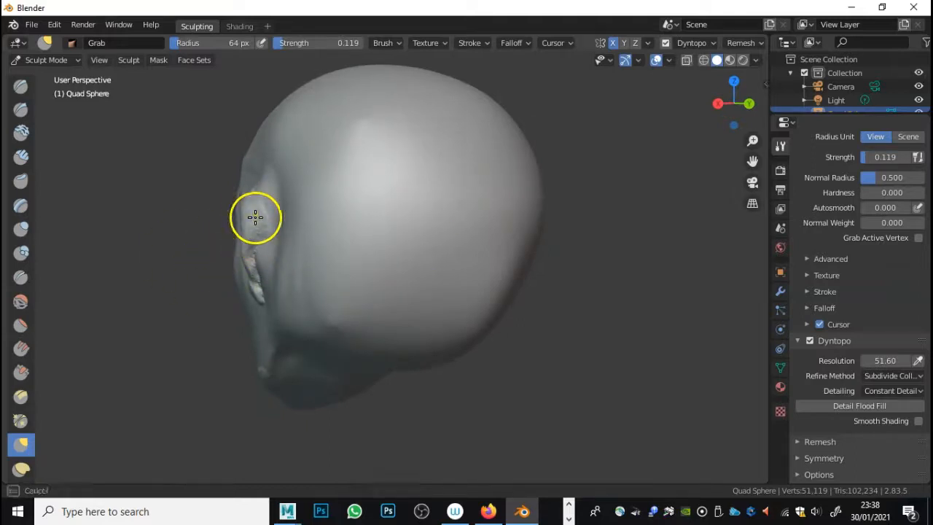
{"action": "mouse_move", "coordinate": [291, 218]}
{"action": "middle_mouse_down"}
{"action": "mouse_move", "coordinate": [255, 225]}
{"action": "mouse_move", "coordinate": [282, 224]}
{"action": "middle_mouse_up"}
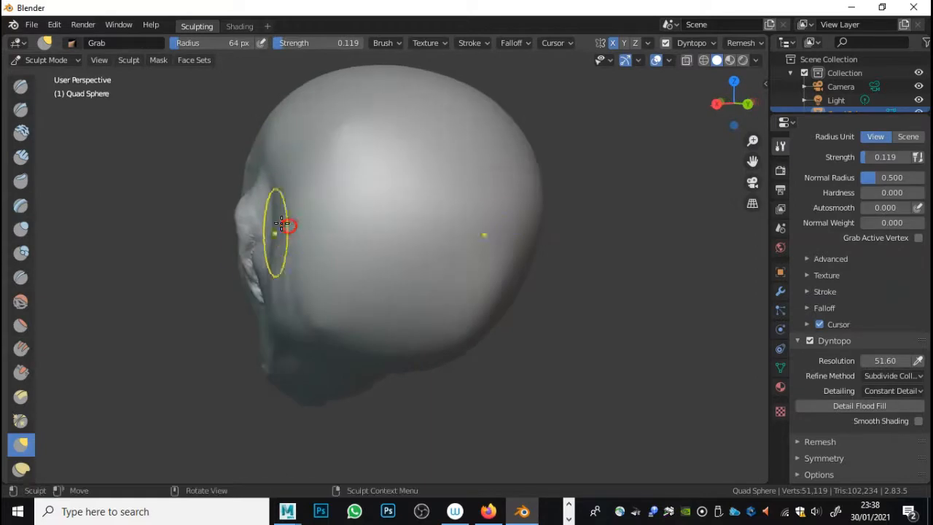
{"action": "mouse_move", "coordinate": [261, 294]}
{"action": "middle_mouse_down"}
{"action": "mouse_move", "coordinate": [350, 288]}
{"action": "mouse_move", "coordinate": [340, 327]}
{"action": "mouse_move", "coordinate": [351, 325]}
{"action": "middle_mouse_up"}
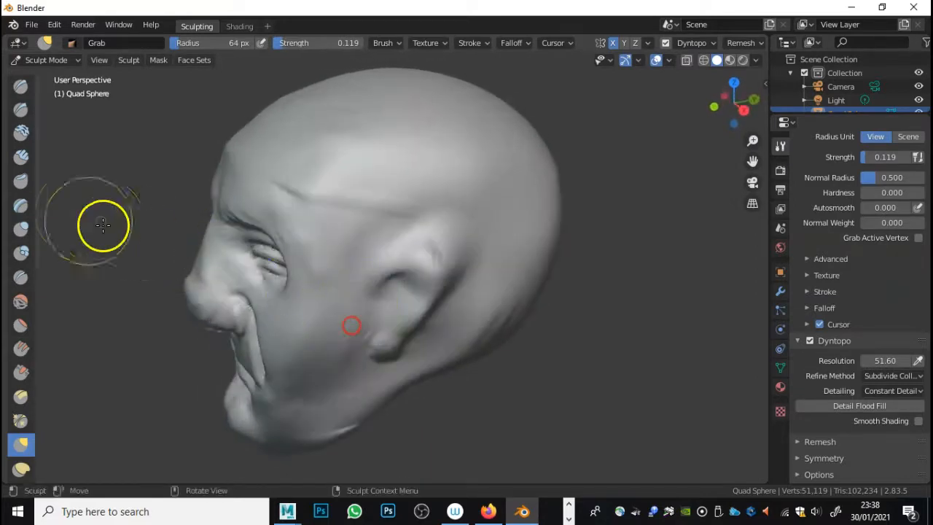
Switch to the Draw brush, reduce its radius to 27 px and add volume to the upper part of the ear
{"action": "left_click", "coordinate": [20, 86]}
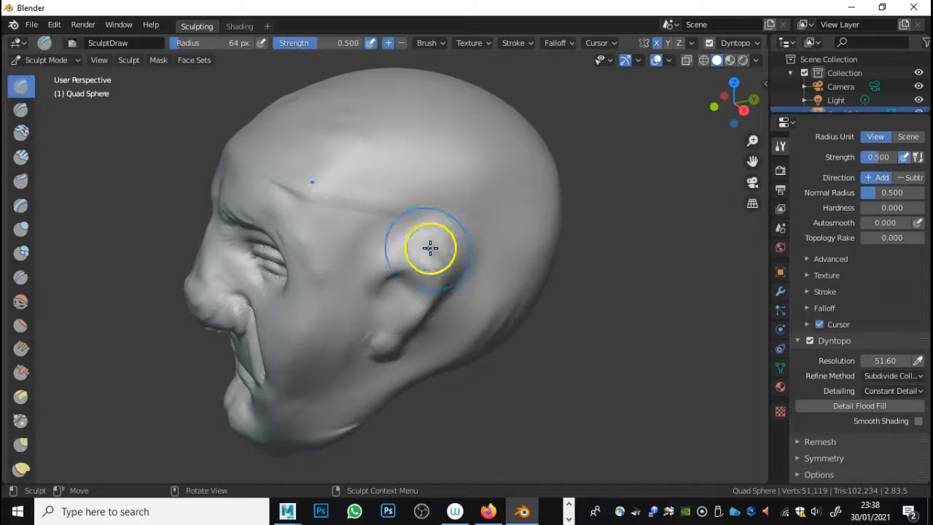
{"action": "right_click", "coordinate": [386, 219]}
{"action": "left_click_drag", "start_coordinate": [280, 220], "coordinate": [265, 223]}
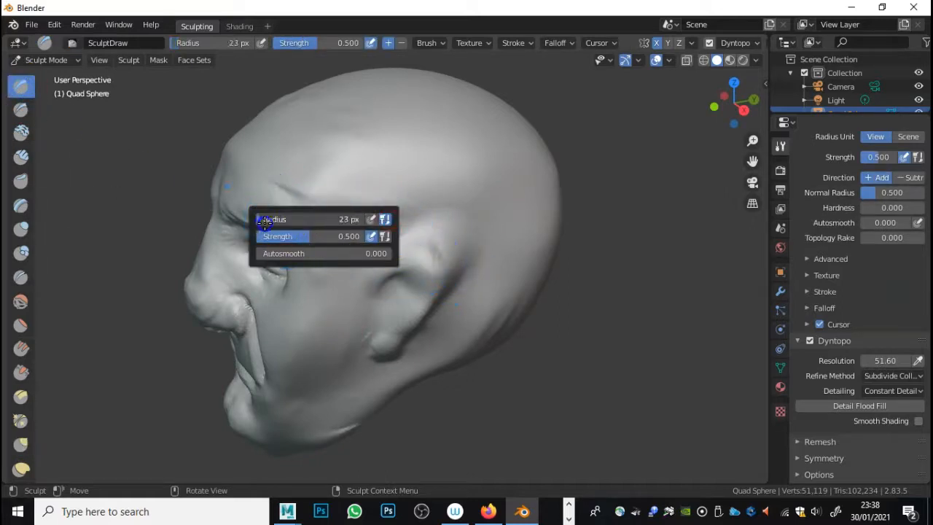
{"action": "left_click", "coordinate": [442, 226]}
{"action": "mouse_move", "coordinate": [391, 236]}
{"action": "left_mouse_down"}
{"action": "mouse_move", "coordinate": [433, 236]}
{"action": "mouse_move", "coordinate": [392, 245]}
{"action": "left_mouse_up"}
Carve the crease behind the ear with Draw Sharp in subtract direction and smooth its rear edge
{"action": "left_click", "coordinate": [24, 109]}
{"action": "middle_click_drag", "start_coordinate": [362, 190], "coordinate": [379, 231]}
{"action": "left_click_drag", "start_coordinate": [436, 321], "coordinate": [412, 327]}
{"action": "mouse_move", "coordinate": [468, 306]}
{"action": "left_mouse_down"}
{"action": "mouse_move", "coordinate": [414, 325]}
{"action": "mouse_move", "coordinate": [449, 306]}
{"action": "left_mouse_up"}
{"action": "middle_click_drag", "start_coordinate": [455, 307], "coordinate": [371, 285]}
{"action": "mouse_move", "coordinate": [304, 251]}
{"action": "left_mouse_down"}
{"action": "mouse_move", "coordinate": [287, 245]}
{"action": "mouse_move", "coordinate": [296, 339]}
{"action": "mouse_move", "coordinate": [302, 333]}
{"action": "mouse_move", "coordinate": [286, 340]}
{"action": "left_mouse_up"}
{"action": "mouse_move", "coordinate": [306, 270]}
{"action": "left_mouse_down", "text": "shift"}
{"action": "mouse_move", "coordinate": [285, 349]}
{"action": "mouse_move", "coordinate": [312, 285]}
{"action": "mouse_move", "coordinate": [296, 342]}
{"action": "left_mouse_up", "text": "shift"}
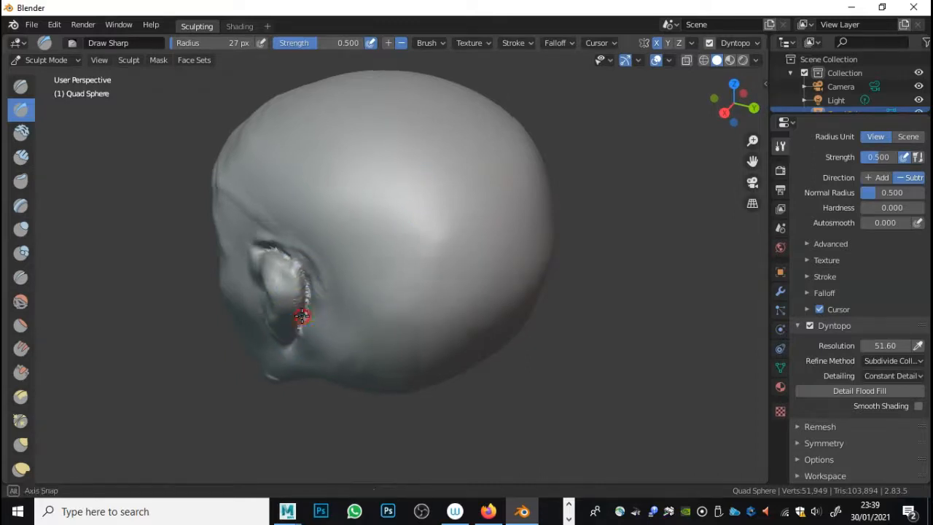
{"action": "middle_click_drag", "start_coordinate": [297, 312], "coordinate": [295, 271]}
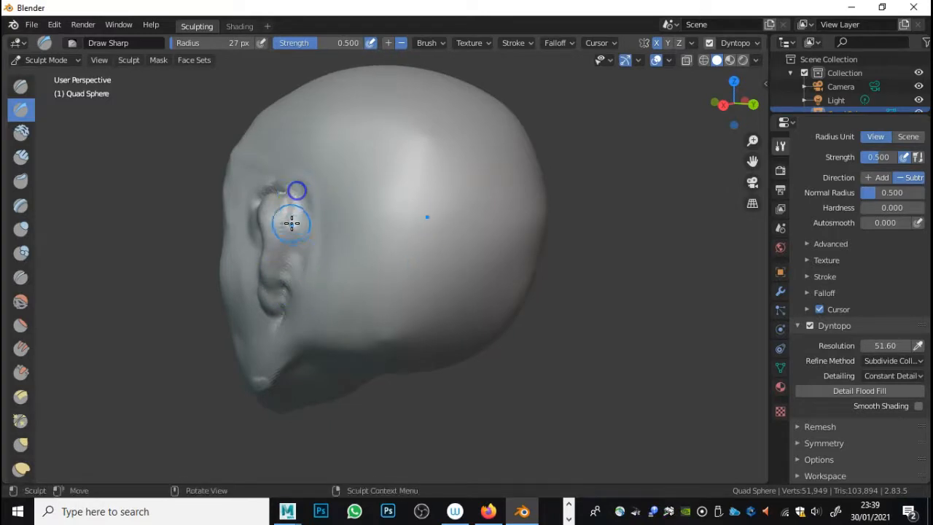
Return to the Draw brush at 27 px and define the ear's upper rim and the fold inside it
{"action": "left_click", "coordinate": [21, 85]}
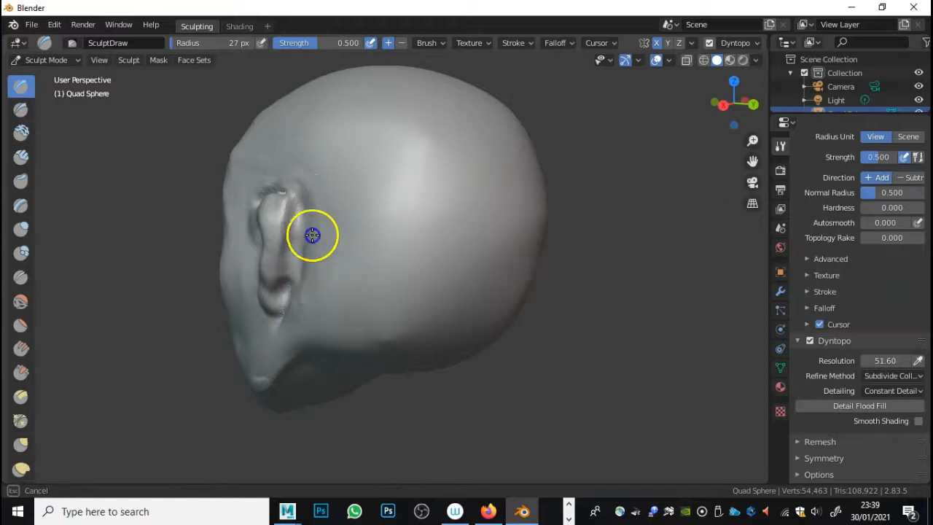
{"action": "mouse_move", "coordinate": [303, 263]}
{"action": "middle_mouse_down"}
{"action": "mouse_move", "coordinate": [291, 245]}
{"action": "mouse_move", "coordinate": [258, 264]}
{"action": "mouse_move", "coordinate": [312, 258]}
{"action": "mouse_move", "coordinate": [358, 271]}
{"action": "mouse_move", "coordinate": [416, 233]}
{"action": "middle_mouse_up"}
{"action": "left_click_drag", "start_coordinate": [420, 268], "coordinate": [456, 269]}
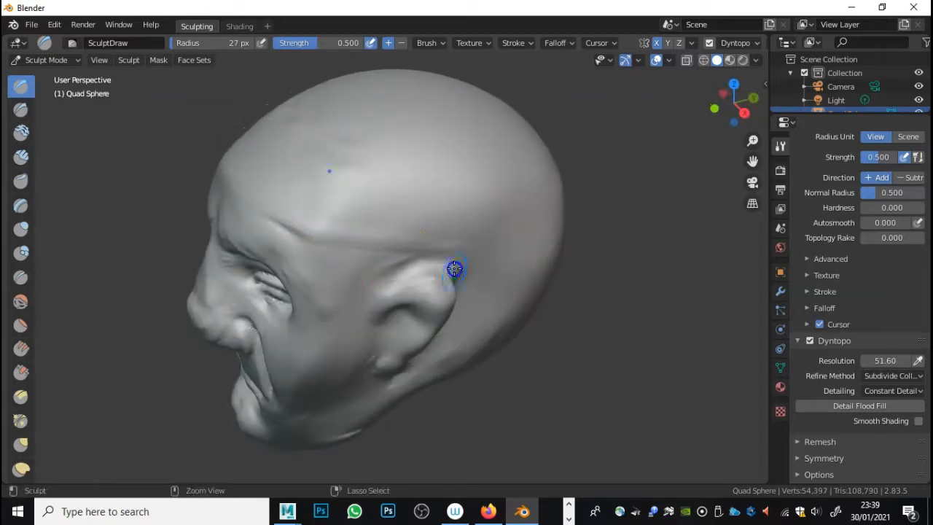
{"action": "left_click_drag", "start_coordinate": [389, 277], "coordinate": [446, 264]}
{"action": "mouse_move", "coordinate": [447, 264]}
{"action": "middle_mouse_down"}
{"action": "mouse_move", "coordinate": [469, 316]}
{"action": "mouse_move", "coordinate": [474, 260]}
{"action": "mouse_move", "coordinate": [422, 235]}
{"action": "middle_mouse_up"}
Reduce the Draw radius to 21 px and sculpt the inner ear hollow and folds
{"action": "right_click", "coordinate": [403, 242]}
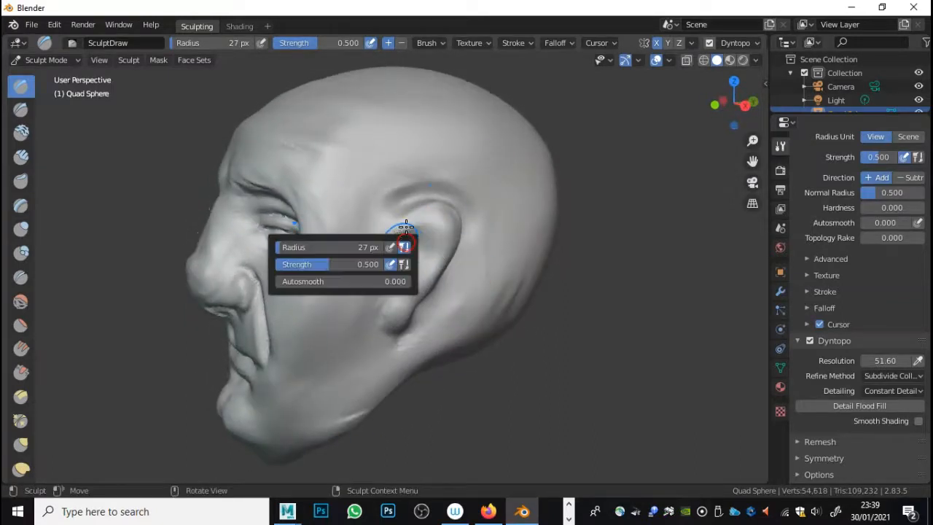
{"action": "left_click_drag", "start_coordinate": [275, 244], "coordinate": [280, 249]}
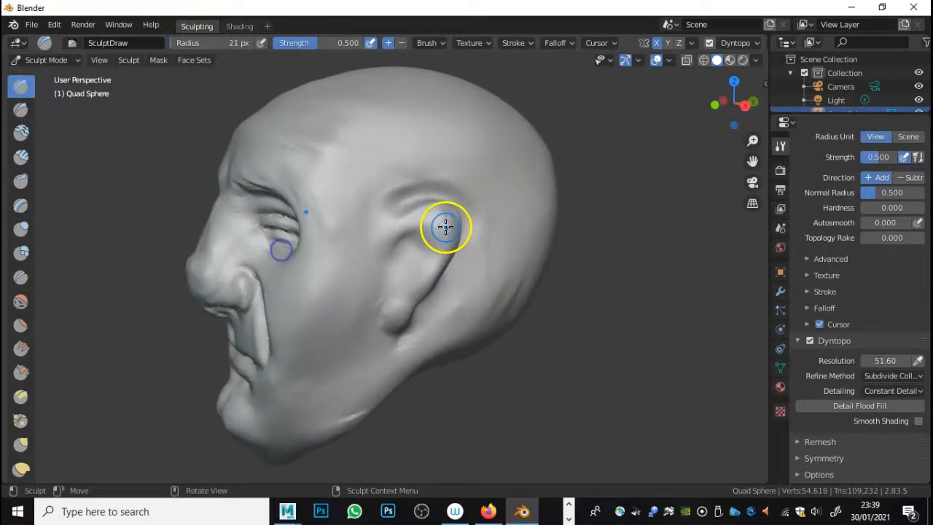
{"action": "mouse_move", "coordinate": [418, 242]}
{"action": "left_mouse_down"}
{"action": "mouse_move", "coordinate": [415, 235]}
{"action": "mouse_move", "coordinate": [408, 256]}
{"action": "mouse_move", "coordinate": [426, 234]}
{"action": "left_mouse_up"}
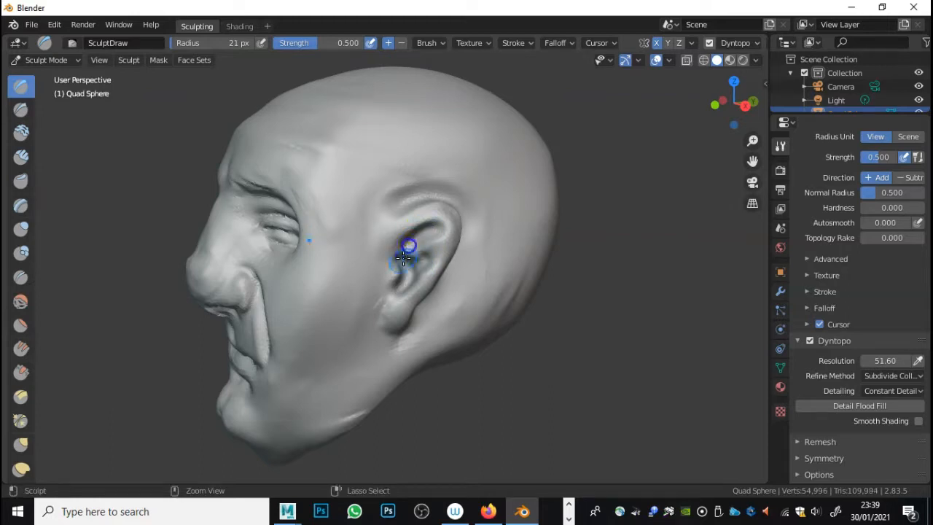
{"action": "mouse_move", "coordinate": [438, 215]}
{"action": "middle_mouse_down"}
{"action": "mouse_move", "coordinate": [413, 243]}
{"action": "mouse_move", "coordinate": [435, 241]}
{"action": "mouse_move", "coordinate": [398, 245]}
{"action": "middle_mouse_up"}
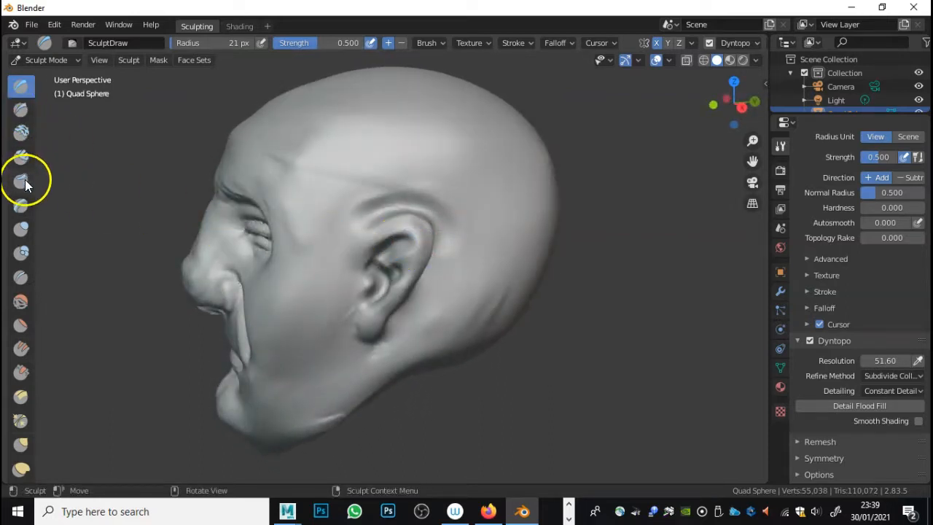
Build up the ear's rim, lobe and back side with Clay Strips at a 21 px radius
{"action": "left_click", "coordinate": [21, 156]}
{"action": "mouse_move", "coordinate": [402, 227]}
{"action": "left_mouse_down"}
{"action": "mouse_move", "coordinate": [416, 231]}
{"action": "mouse_move", "coordinate": [368, 243]}
{"action": "mouse_move", "coordinate": [442, 254]}
{"action": "mouse_move", "coordinate": [430, 265]}
{"action": "left_mouse_up"}
{"action": "mouse_move", "coordinate": [430, 265]}
{"action": "middle_mouse_down"}
{"action": "mouse_move", "coordinate": [545, 267]}
{"action": "mouse_move", "coordinate": [481, 266]}
{"action": "middle_mouse_up"}
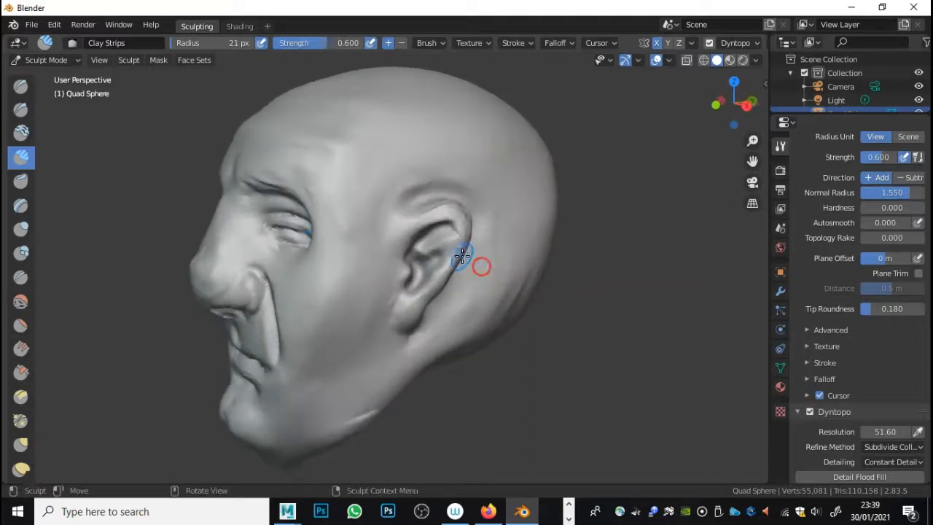
{"action": "left_click_drag", "start_coordinate": [412, 311], "coordinate": [408, 327]}
{"action": "mouse_move", "coordinate": [408, 327]}
{"action": "middle_mouse_down"}
{"action": "mouse_move", "coordinate": [489, 298]}
{"action": "mouse_move", "coordinate": [489, 308]}
{"action": "mouse_move", "coordinate": [347, 325]}
{"action": "mouse_move", "coordinate": [298, 289]}
{"action": "mouse_move", "coordinate": [303, 251]}
{"action": "mouse_move", "coordinate": [270, 271]}
{"action": "middle_mouse_up"}
{"action": "left_click_drag", "start_coordinate": [260, 282], "coordinate": [269, 244]}
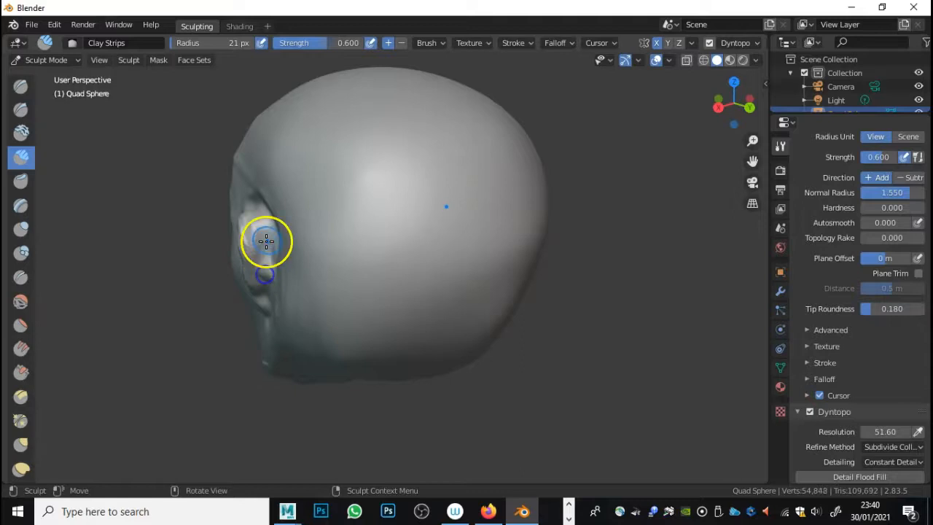
{"action": "mouse_move", "coordinate": [262, 282]}
{"action": "middle_mouse_down"}
{"action": "mouse_move", "coordinate": [250, 252]}
{"action": "mouse_move", "coordinate": [395, 269]}
{"action": "mouse_move", "coordinate": [435, 298]}
{"action": "mouse_move", "coordinate": [498, 256]}
{"action": "mouse_move", "coordinate": [452, 216]}
{"action": "mouse_move", "coordinate": [533, 250]}
{"action": "mouse_move", "coordinate": [554, 234]}
{"action": "mouse_move", "coordinate": [443, 233]}
{"action": "mouse_move", "coordinate": [446, 244]}
{"action": "middle_mouse_up"}
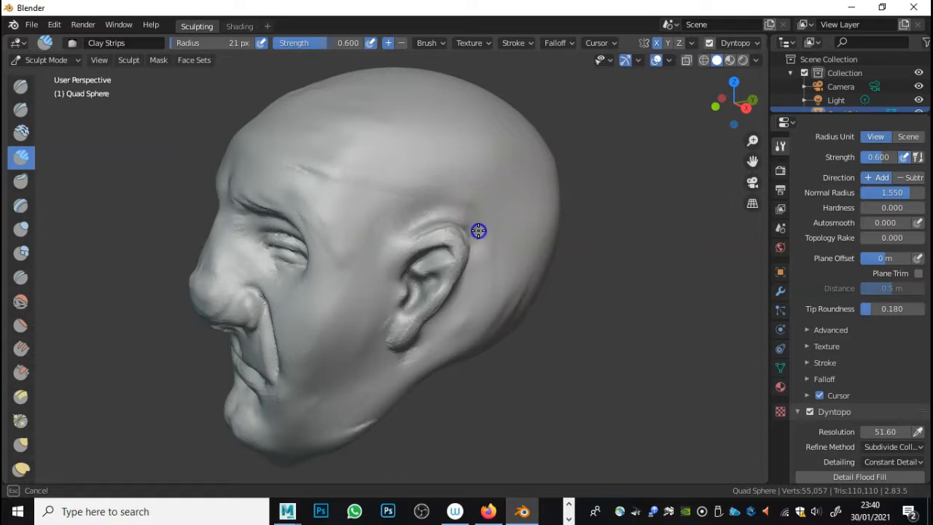
Switch to the Draw brush at 21 px and add a stroke above the inner end of the brow
{"action": "mouse_move", "coordinate": [487, 241]}
{"action": "middle_mouse_down"}
{"action": "mouse_move", "coordinate": [363, 218]}
{"action": "mouse_move", "coordinate": [567, 211]}
{"action": "mouse_move", "coordinate": [502, 258]}
{"action": "mouse_move", "coordinate": [471, 255]}
{"action": "mouse_move", "coordinate": [412, 223]}
{"action": "mouse_move", "coordinate": [649, 252]}
{"action": "mouse_move", "coordinate": [638, 250]}
{"action": "mouse_move", "coordinate": [625, 284]}
{"action": "mouse_move", "coordinate": [637, 288]}
{"action": "mouse_move", "coordinate": [530, 291]}
{"action": "mouse_move", "coordinate": [543, 297]}
{"action": "middle_mouse_up"}
{"action": "mouse_move", "coordinate": [407, 194]}
{"action": "middle_mouse_down"}
{"action": "mouse_move", "coordinate": [427, 212]}
{"action": "mouse_move", "coordinate": [443, 211]}
{"action": "mouse_move", "coordinate": [371, 208]}
{"action": "middle_mouse_up"}
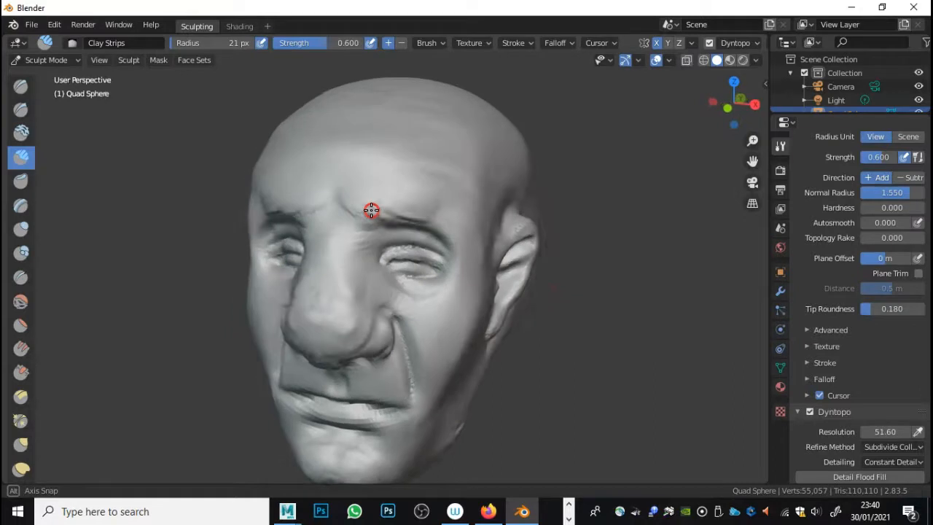
{"action": "left_click", "coordinate": [21, 86]}
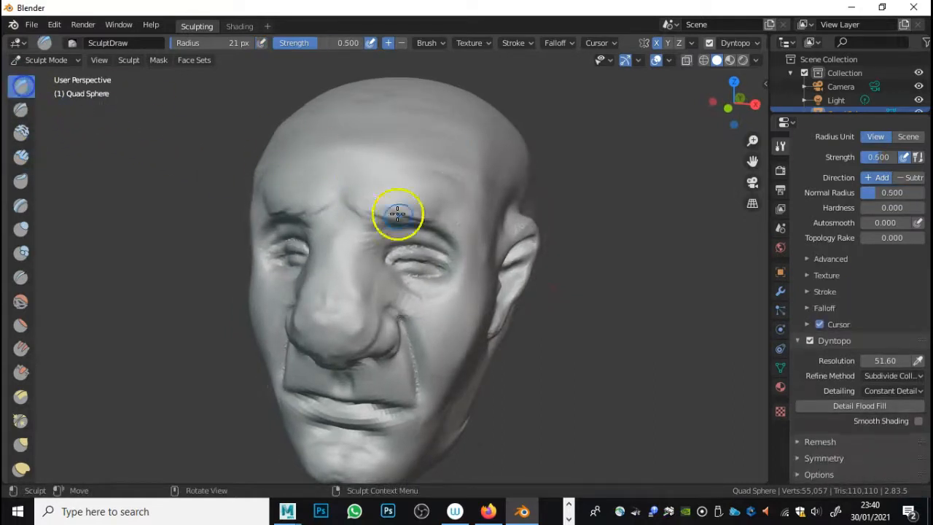
{"action": "mouse_move", "coordinate": [184, 159]}
{"action": "middle_mouse_down"}
{"action": "mouse_move", "coordinate": [150, 173]}
{"action": "mouse_move", "coordinate": [199, 156]}
{"action": "middle_mouse_up"}
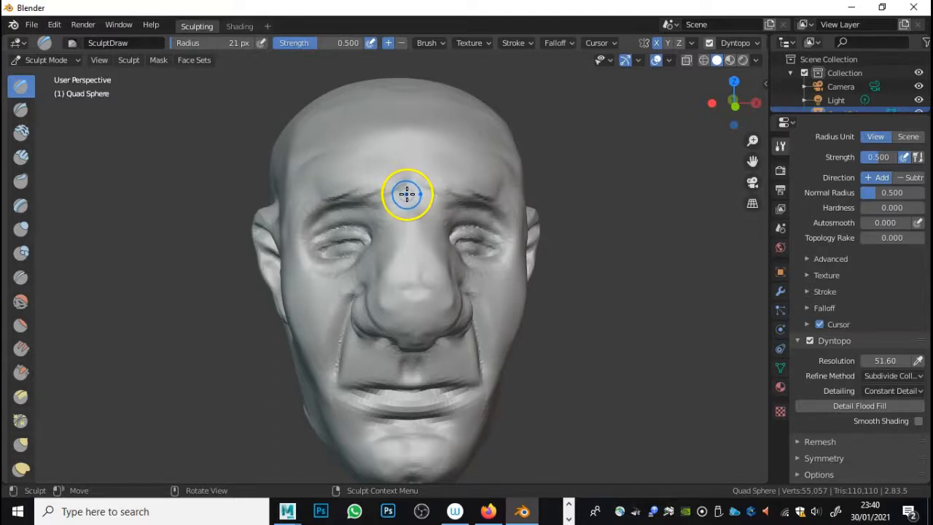
{"action": "middle_click_drag", "start_coordinate": [417, 186], "coordinate": [398, 192]}
{"action": "left_click_drag", "start_coordinate": [377, 190], "coordinate": [386, 182]}
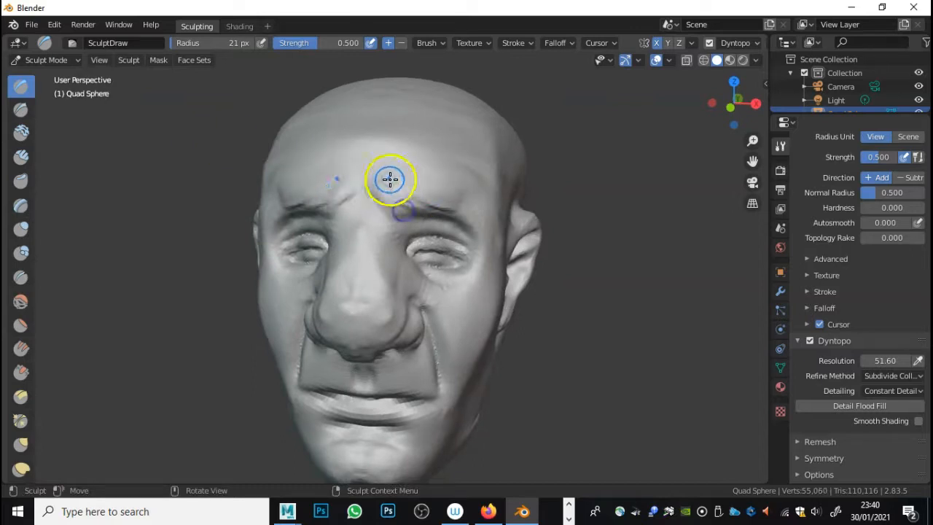
Build up bushy eyebrows with Clay Strips strokes from the inner brow to its outer end
{"action": "left_click", "coordinate": [20, 109]}
{"action": "left_click", "coordinate": [21, 157]}
{"action": "mouse_move", "coordinate": [413, 191]}
{"action": "left_mouse_down"}
{"action": "mouse_move", "coordinate": [396, 172]}
{"action": "mouse_move", "coordinate": [436, 208]}
{"action": "left_mouse_up"}
{"action": "mouse_move", "coordinate": [420, 177]}
{"action": "left_mouse_down"}
{"action": "mouse_move", "coordinate": [470, 206]}
{"action": "mouse_move", "coordinate": [392, 189]}
{"action": "left_mouse_up"}
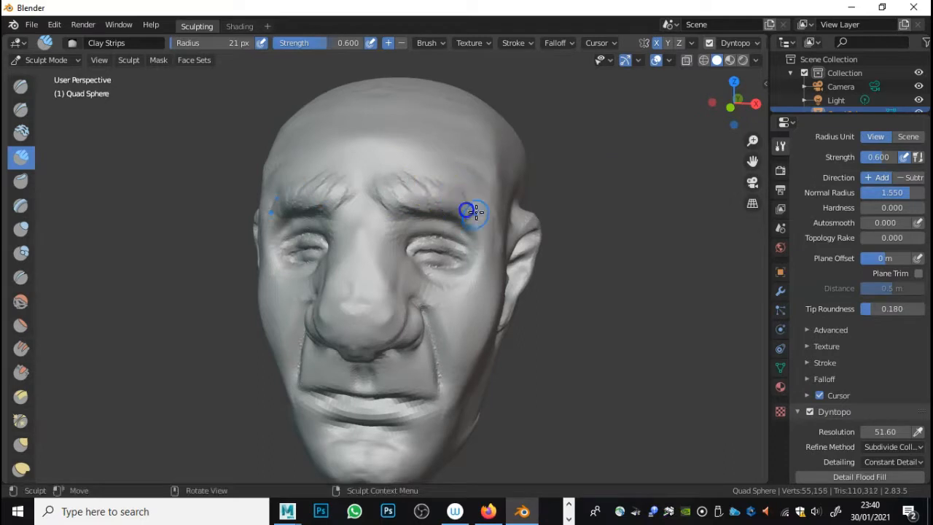
{"action": "middle_click_drag", "start_coordinate": [416, 194], "coordinate": [438, 222]}
{"action": "left_click_drag", "start_coordinate": [433, 183], "coordinate": [474, 214]}
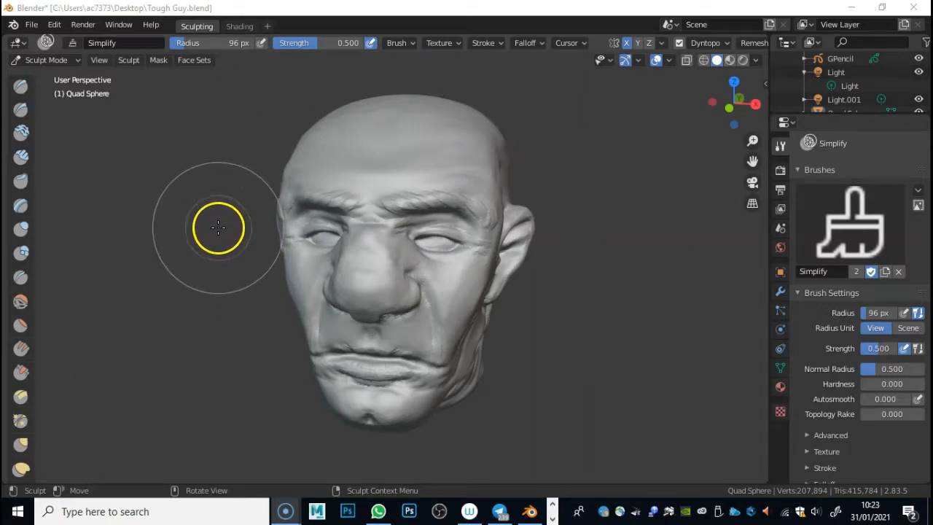
Examine the more detailed Tough Guy head from several angles, including close-ups of the nose, mouth, eye, ear and neck
{"action": "mouse_move", "coordinate": [223, 225]}
{"action": "middle_mouse_down"}
{"action": "mouse_move", "coordinate": [241, 235]}
{"action": "mouse_move", "coordinate": [377, 194]}
{"action": "mouse_move", "coordinate": [329, 180]}
{"action": "mouse_move", "coordinate": [343, 167]}
{"action": "mouse_move", "coordinate": [256, 216]}
{"action": "mouse_move", "coordinate": [148, 214]}
{"action": "middle_mouse_up"}
{"action": "mouse_move", "coordinate": [394, 305]}
{"action": "middle_mouse_down"}
{"action": "mouse_move", "coordinate": [354, 218]}
{"action": "mouse_move", "coordinate": [371, 250]}
{"action": "mouse_move", "coordinate": [277, 254]}
{"action": "mouse_move", "coordinate": [316, 237]}
{"action": "middle_mouse_up"}
{"action": "left_click", "coordinate": [376, 257]}
{"action": "middle_click_drag", "start_coordinate": [361, 264], "coordinate": [393, 213], "text": "ctrl"}
{"action": "middle_click_drag", "start_coordinate": [344, 237], "coordinate": [454, 219]}
{"action": "left_click", "coordinate": [524, 315]}
{"action": "left_click_drag", "start_coordinate": [524, 315], "coordinate": [508, 327]}
{"action": "mouse_move", "coordinate": [508, 328]}
{"action": "middle_mouse_down"}
{"action": "mouse_move", "coordinate": [462, 296]}
{"action": "mouse_move", "coordinate": [405, 300]}
{"action": "middle_mouse_up"}
{"action": "left_click", "coordinate": [322, 325]}
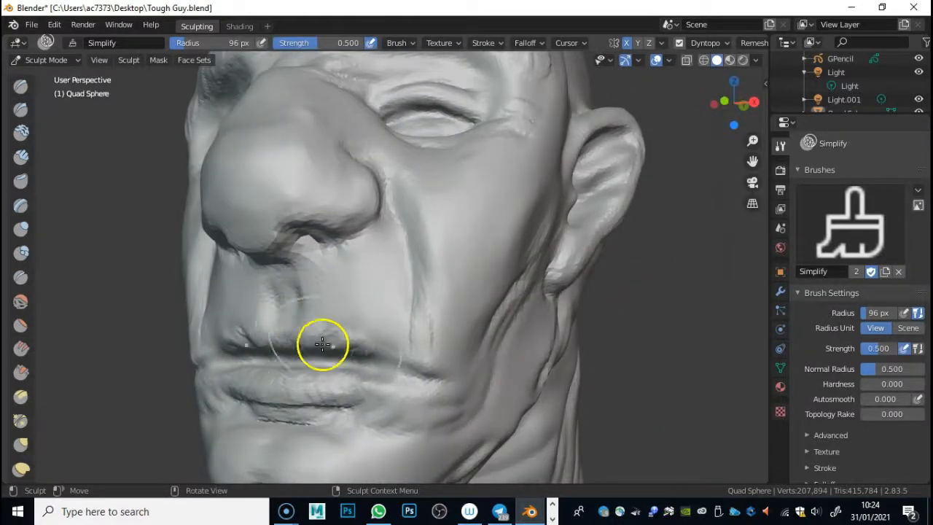
{"action": "mouse_move", "coordinate": [323, 322]}
{"action": "left_mouse_down"}
{"action": "mouse_move", "coordinate": [177, 218]}
{"action": "mouse_move", "coordinate": [377, 267]}
{"action": "left_mouse_up"}
{"action": "mouse_move", "coordinate": [376, 266]}
{"action": "middle_mouse_down"}
{"action": "mouse_move", "coordinate": [292, 287]}
{"action": "mouse_move", "coordinate": [444, 267]}
{"action": "middle_mouse_up"}
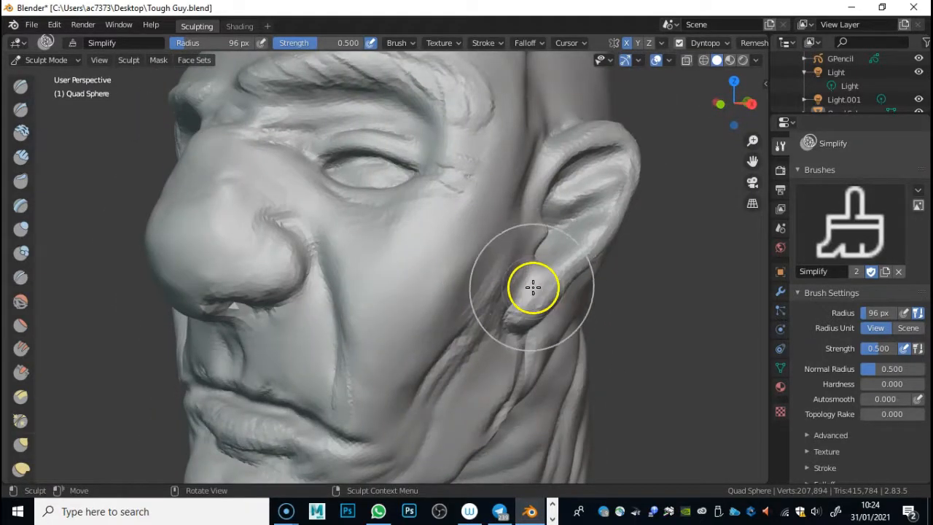
{"action": "middle_click_drag", "start_coordinate": [526, 282], "coordinate": [396, 333], "text": "ctrl"}
{"action": "middle_click_drag", "start_coordinate": [350, 294], "coordinate": [400, 289]}
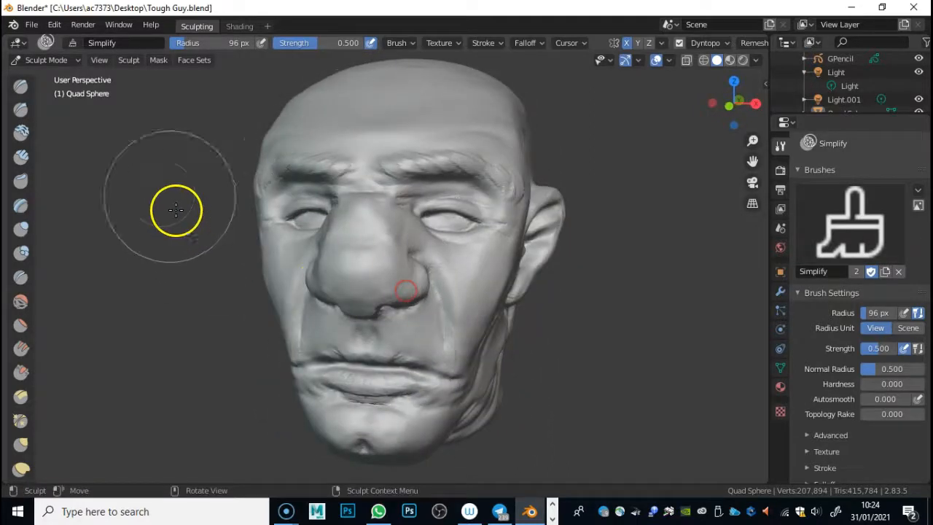
Leave sculpting for Object Mode and add a blank Grease Pencil object, facing the head from the front
{"action": "left_click", "coordinate": [78, 60]}
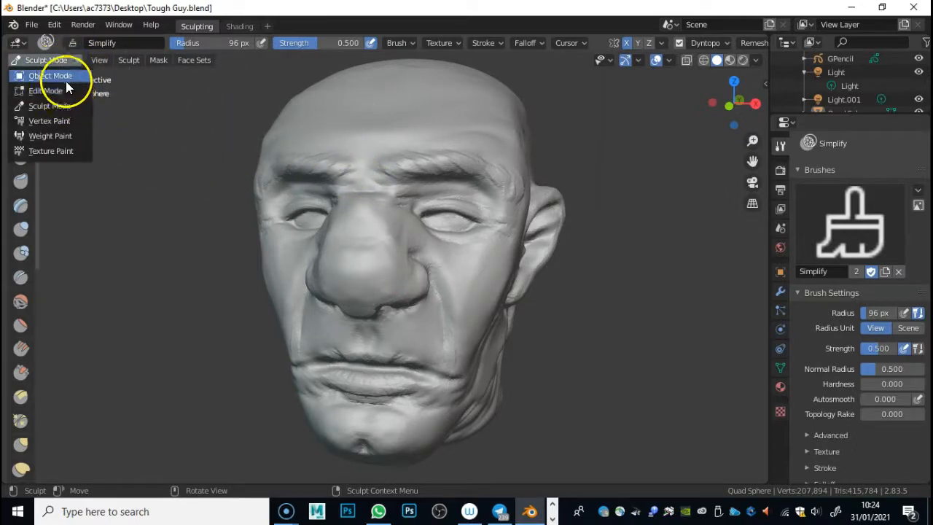
{"action": "left_click", "coordinate": [69, 76]}
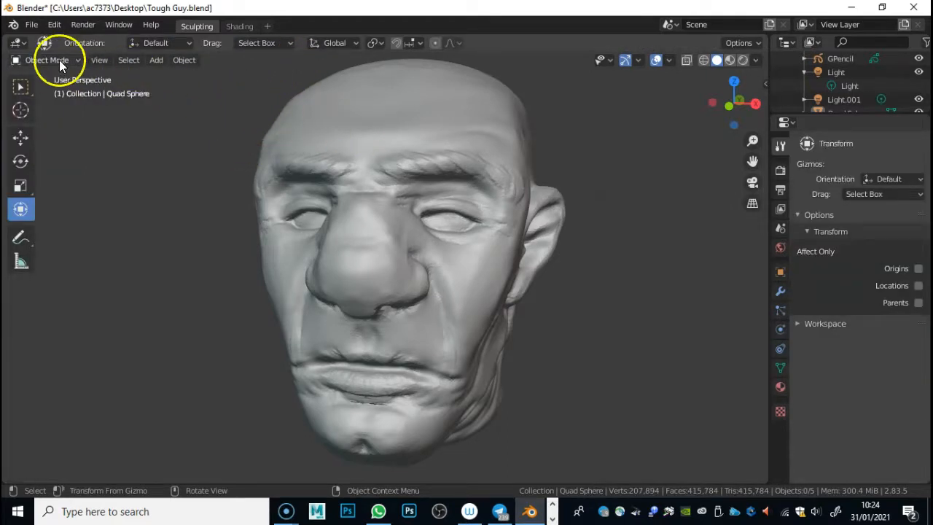
{"action": "left_click", "coordinate": [156, 61]}
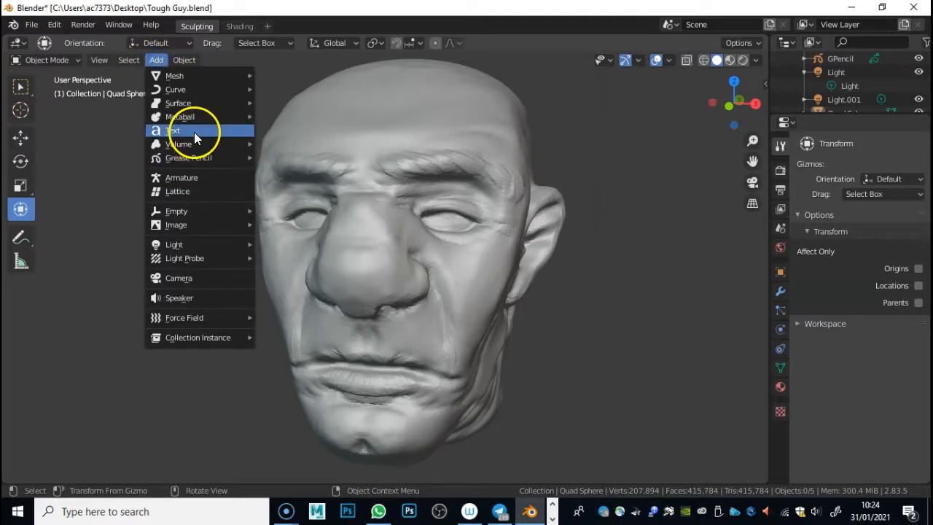
{"action": "mouse_move", "coordinate": [208, 157]}
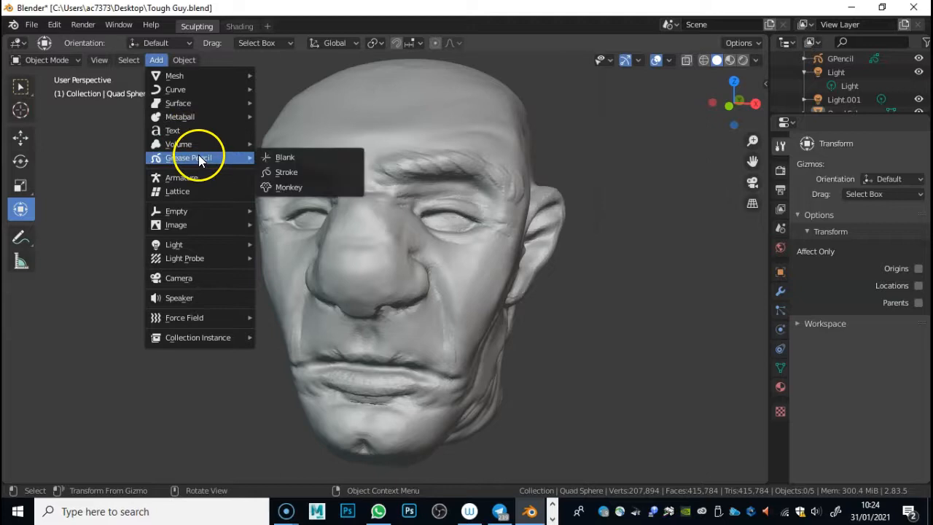
{"action": "left_click", "coordinate": [273, 158]}
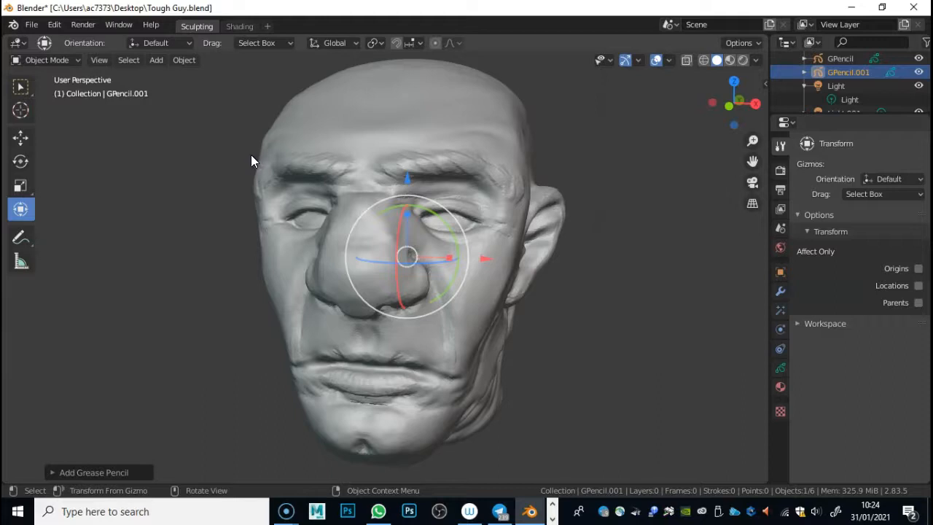
{"action": "mouse_move", "coordinate": [488, 195]}
{"action": "middle_mouse_down"}
{"action": "mouse_move", "coordinate": [586, 213]}
{"action": "mouse_move", "coordinate": [548, 206]}
{"action": "middle_mouse_up"}
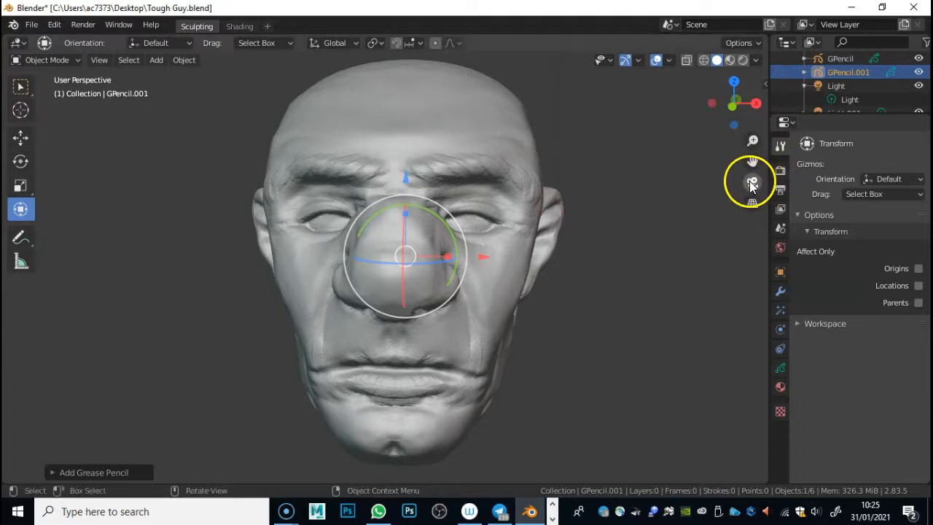
Put the Grease Pencil object in Draw mode and set its stroke placement to Surface
{"action": "left_click", "coordinate": [67, 58]}
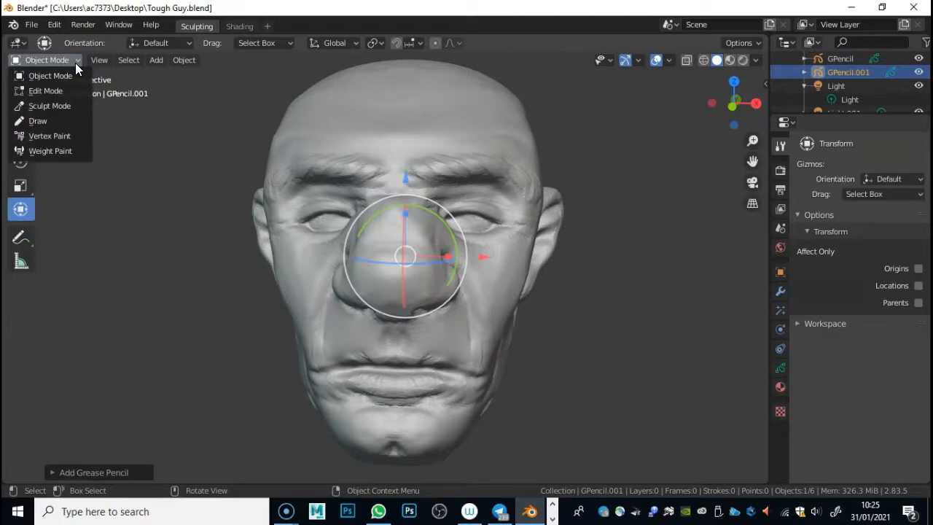
{"action": "left_click", "coordinate": [61, 123]}
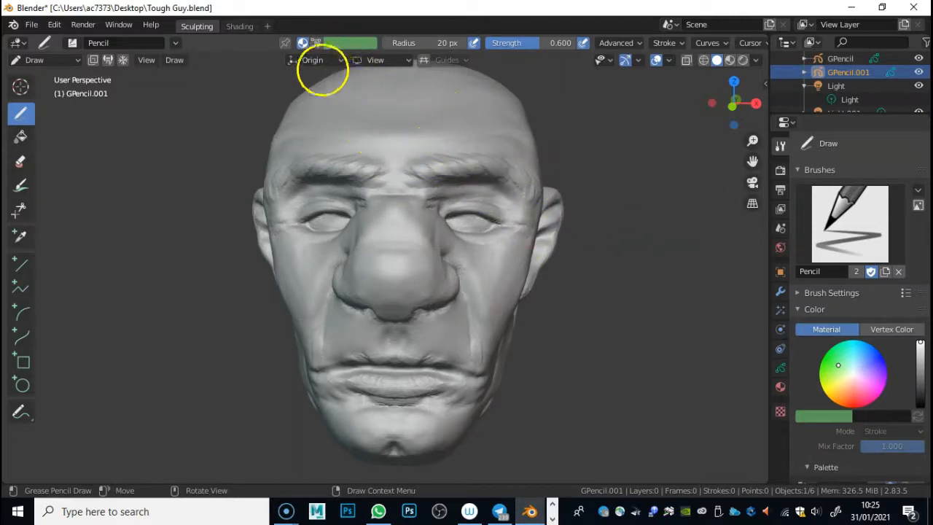
{"action": "left_click", "coordinate": [330, 60]}
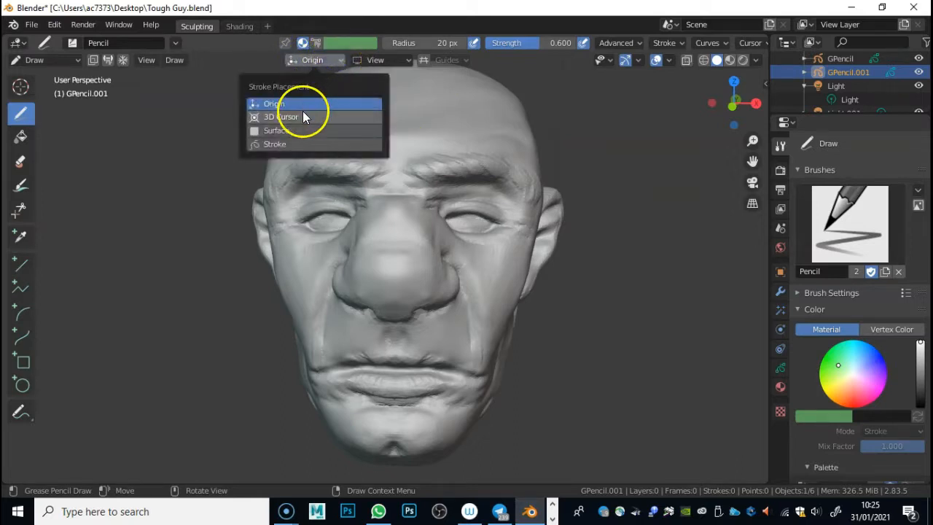
{"action": "left_click", "coordinate": [289, 129]}
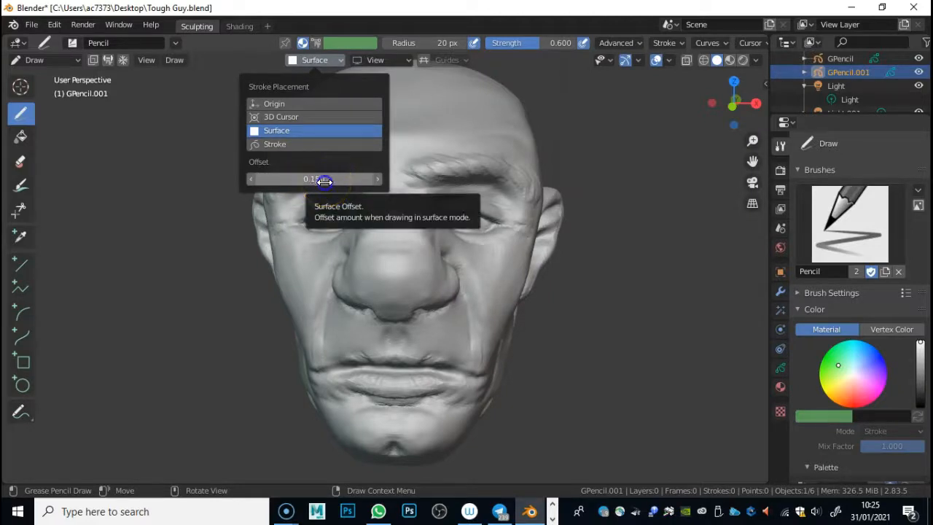
Set the surface stroke placement's offset to 0.3 and choose the Ink Pen brush
{"action": "left_click", "coordinate": [324, 180]}
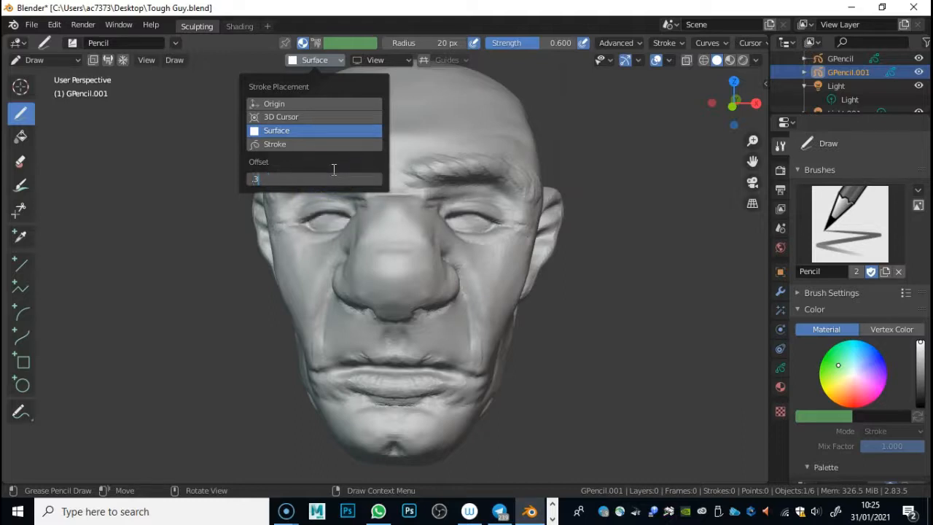
{"action": "left_click", "coordinate": [837, 223]}
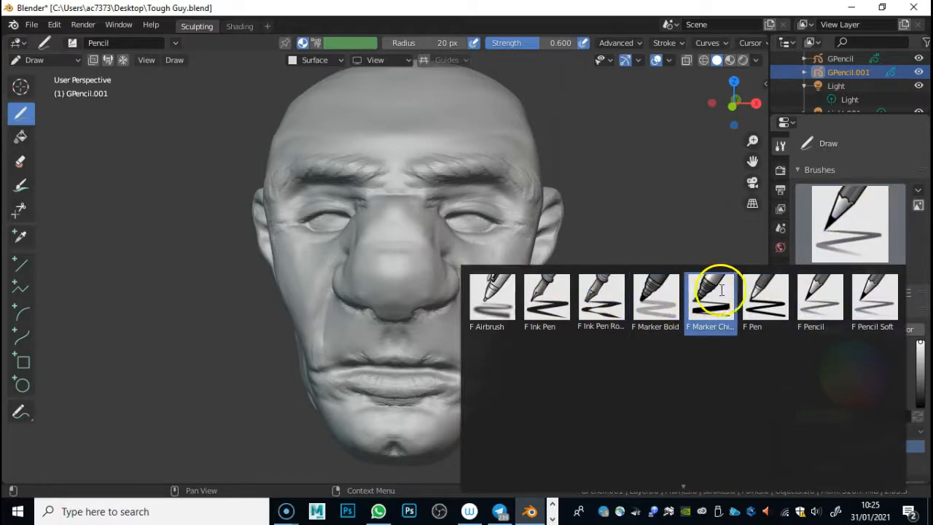
{"action": "left_click", "coordinate": [551, 301]}
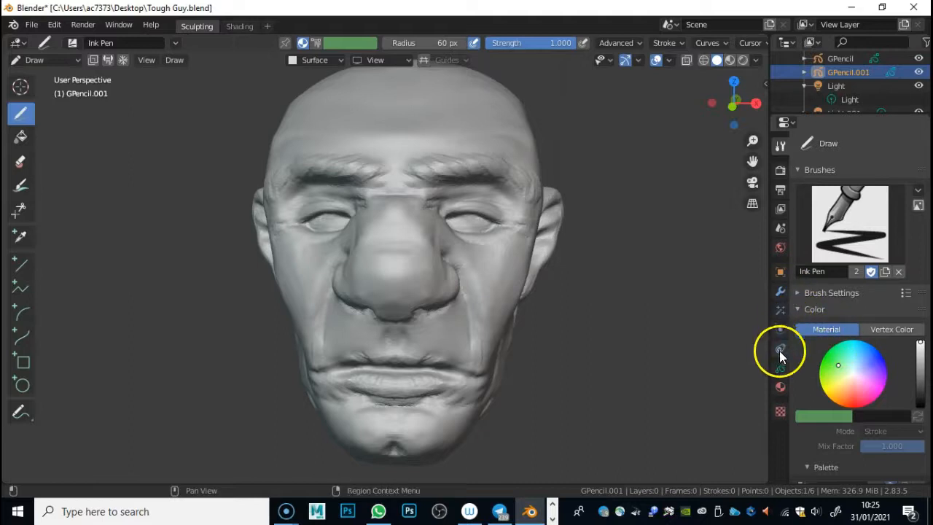
Create a new material for the Grease Pencil object and draw a few black test strokes on the inner brow
{"action": "left_click", "coordinate": [780, 390]}
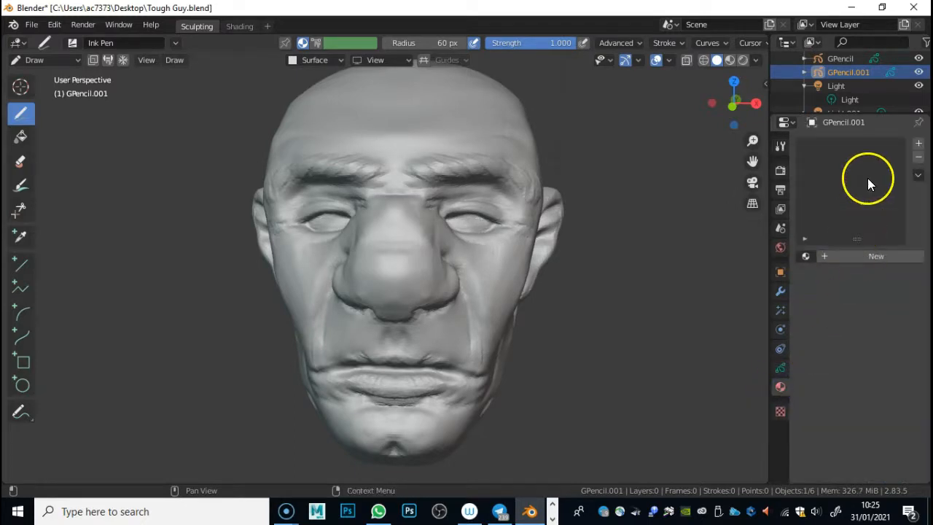
{"action": "left_click", "coordinate": [849, 255]}
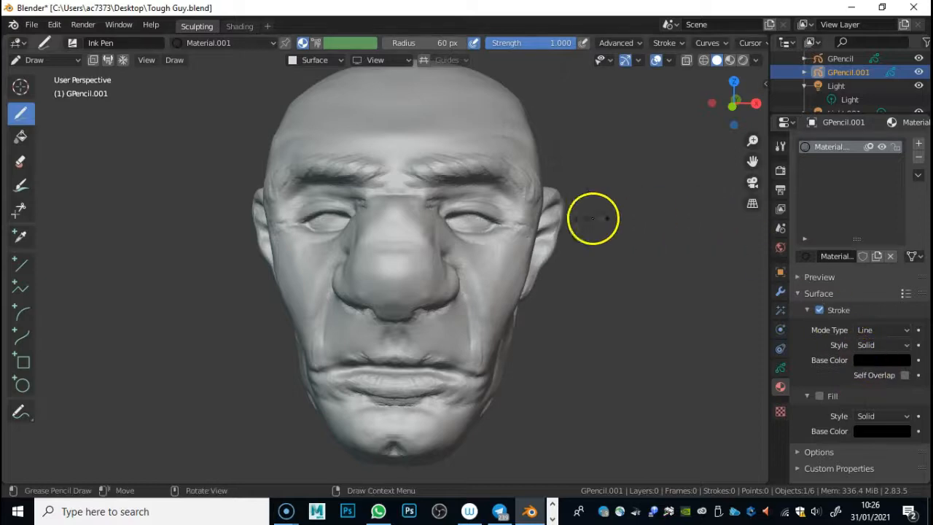
{"action": "mouse_move", "coordinate": [444, 138]}
{"action": "middle_mouse_down"}
{"action": "mouse_move", "coordinate": [445, 198]}
{"action": "mouse_move", "coordinate": [417, 174]}
{"action": "middle_mouse_up"}
{"action": "mouse_move", "coordinate": [399, 191]}
{"action": "left_mouse_down"}
{"action": "mouse_move", "coordinate": [421, 205]}
{"action": "mouse_move", "coordinate": [437, 199]}
{"action": "left_mouse_up"}
{"action": "left_click_drag", "start_coordinate": [402, 188], "coordinate": [429, 199]}
Lower the surface stroke placement's offset to about 0.134 so that new strokes sit closer to the head
{"action": "mouse_move", "coordinate": [488, 183]}
{"action": "middle_mouse_down"}
{"action": "mouse_move", "coordinate": [375, 229]}
{"action": "mouse_move", "coordinate": [364, 206]}
{"action": "mouse_move", "coordinate": [388, 192]}
{"action": "mouse_move", "coordinate": [310, 193]}
{"action": "middle_mouse_up"}
{"action": "scroll", "coordinate": [258, 246], "scroll_direction": "down", "scroll_amount": 3}
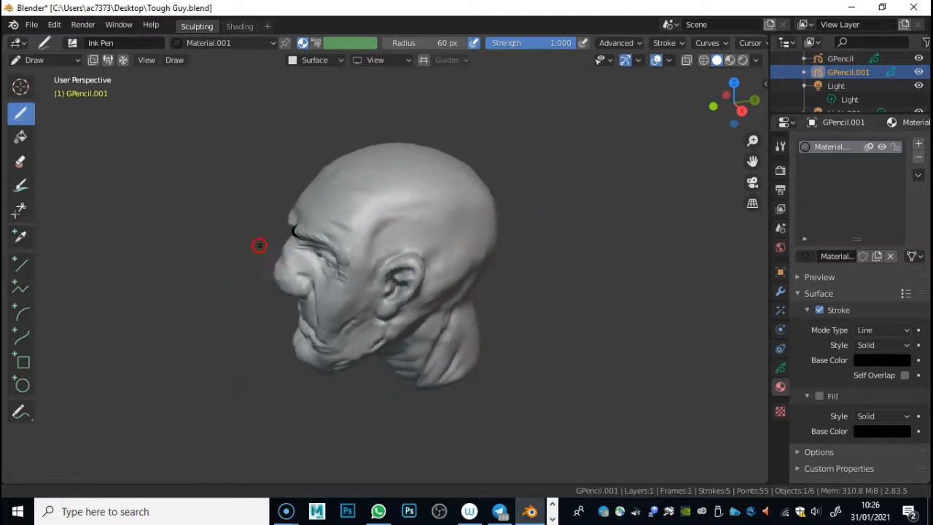
{"action": "scroll", "coordinate": [339, 175], "scroll_direction": "up", "scroll_amount": 8}
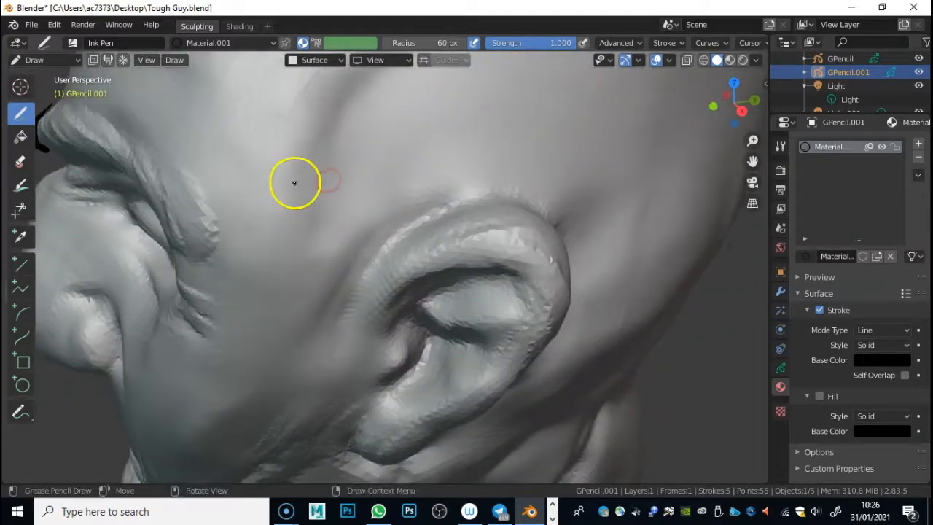
{"action": "mouse_move", "coordinate": [283, 179]}
{"action": "middle_mouse_down"}
{"action": "mouse_move", "coordinate": [396, 204]}
{"action": "mouse_move", "coordinate": [351, 190]}
{"action": "mouse_move", "coordinate": [363, 192]}
{"action": "middle_mouse_up"}
{"action": "middle_click_drag", "start_coordinate": [161, 148], "coordinate": [207, 171]}
{"action": "middle_click_drag", "start_coordinate": [209, 166], "coordinate": [220, 115]}
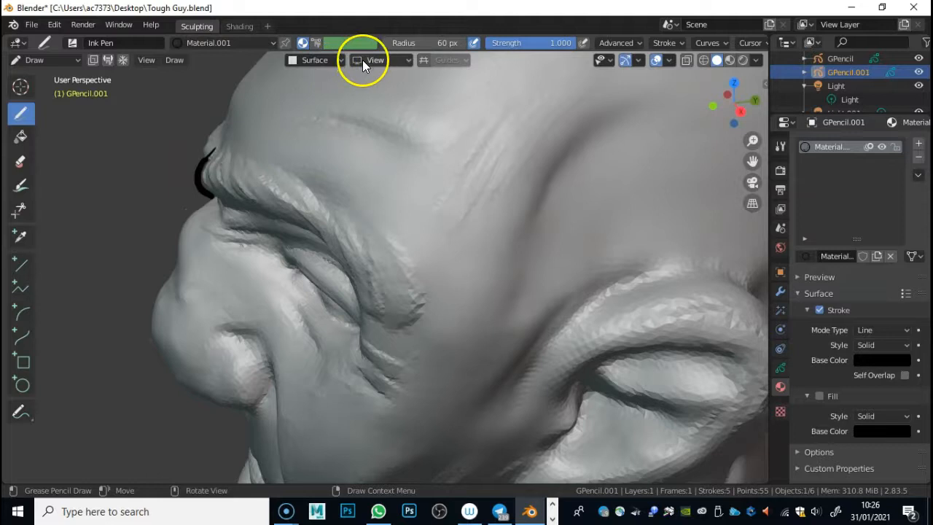
{"action": "left_click", "coordinate": [324, 61]}
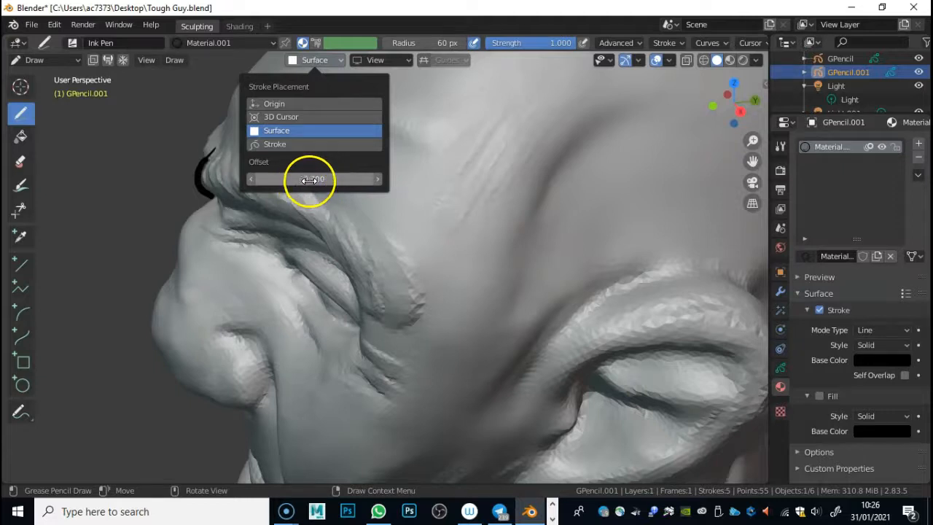
{"action": "mouse_move", "coordinate": [311, 179]}
{"action": "left_mouse_down"}
{"action": "mouse_move", "coordinate": [327, 181]}
{"action": "mouse_move", "coordinate": [263, 177]}
{"action": "left_mouse_up"}
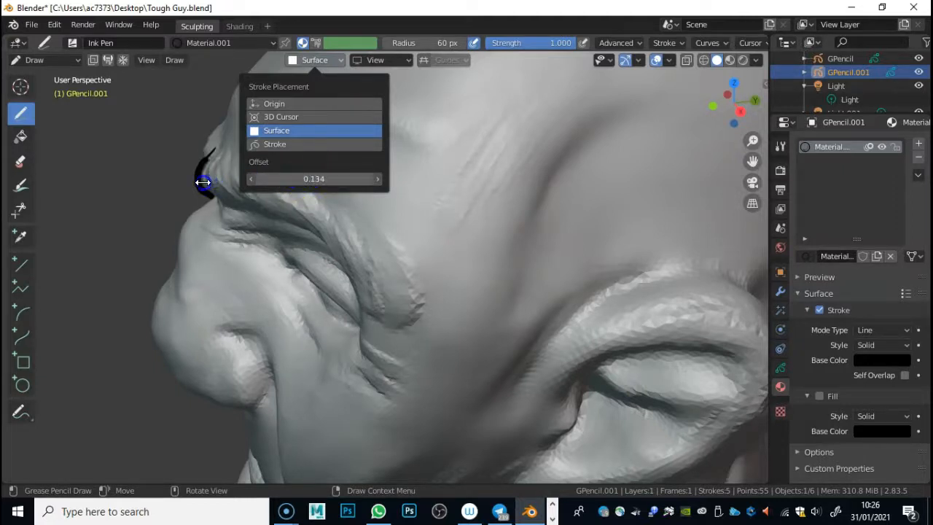
{"action": "left_click", "coordinate": [218, 167]}
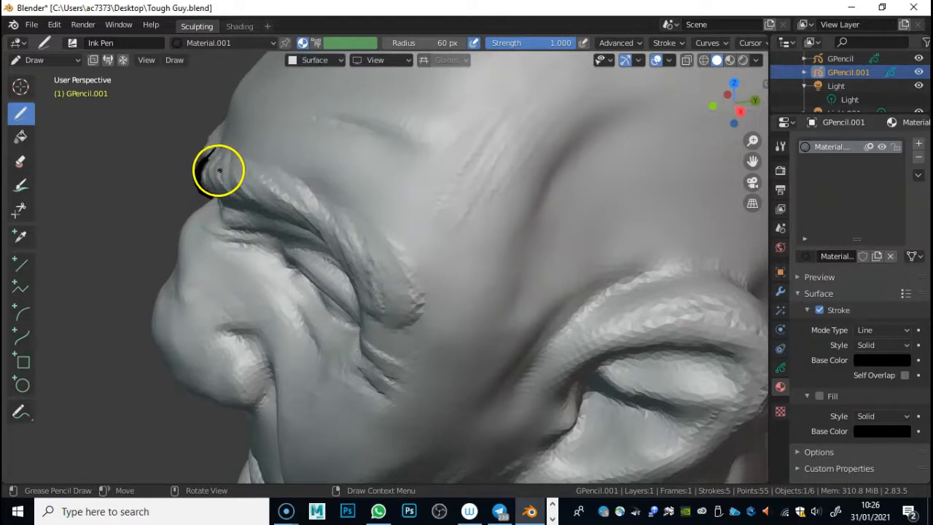
Draw a few more test strokes on the brow with the reduced offset and compare them from the front
{"action": "left_click_drag", "start_coordinate": [219, 186], "coordinate": [220, 184]}
{"action": "mouse_move", "coordinate": [220, 183]}
{"action": "middle_mouse_down"}
{"action": "mouse_move", "coordinate": [241, 171]}
{"action": "mouse_move", "coordinate": [233, 165]}
{"action": "mouse_move", "coordinate": [241, 164]}
{"action": "mouse_move", "coordinate": [229, 177]}
{"action": "mouse_move", "coordinate": [362, 149]}
{"action": "middle_mouse_up"}
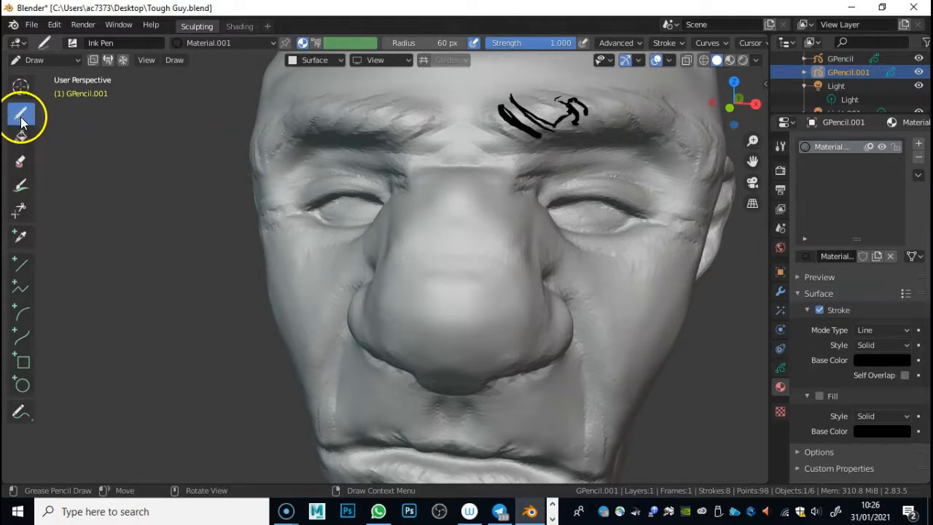
Erase the test strokes from the brow with the Eraser Hard brush
{"action": "left_click", "coordinate": [24, 167]}
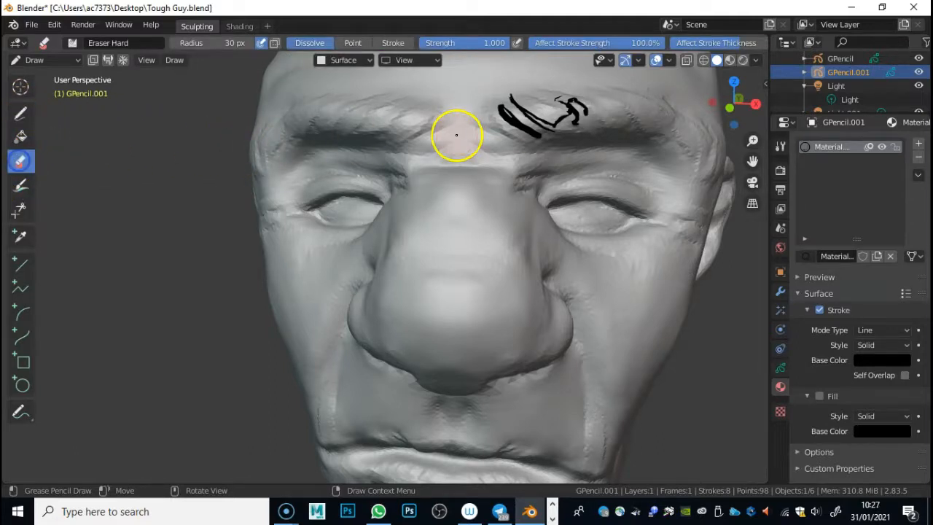
{"action": "mouse_move", "coordinate": [498, 121]}
{"action": "left_mouse_down"}
{"action": "mouse_move", "coordinate": [500, 139]}
{"action": "mouse_move", "coordinate": [546, 119]}
{"action": "mouse_move", "coordinate": [462, 119]}
{"action": "mouse_move", "coordinate": [500, 156]}
{"action": "left_mouse_up"}
{"action": "mouse_move", "coordinate": [500, 162]}
{"action": "middle_mouse_down"}
{"action": "mouse_move", "coordinate": [400, 198]}
{"action": "mouse_move", "coordinate": [414, 173]}
{"action": "mouse_move", "coordinate": [425, 183]}
{"action": "mouse_move", "coordinate": [415, 187]}
{"action": "middle_mouse_up"}
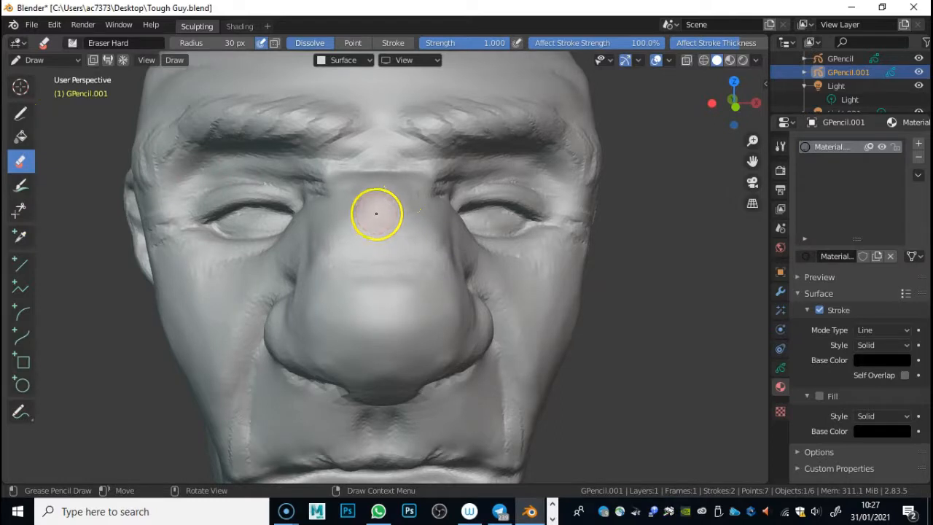
Open the eraser's radius setting in the viewport
{"action": "right_click", "coordinate": [376, 214]}
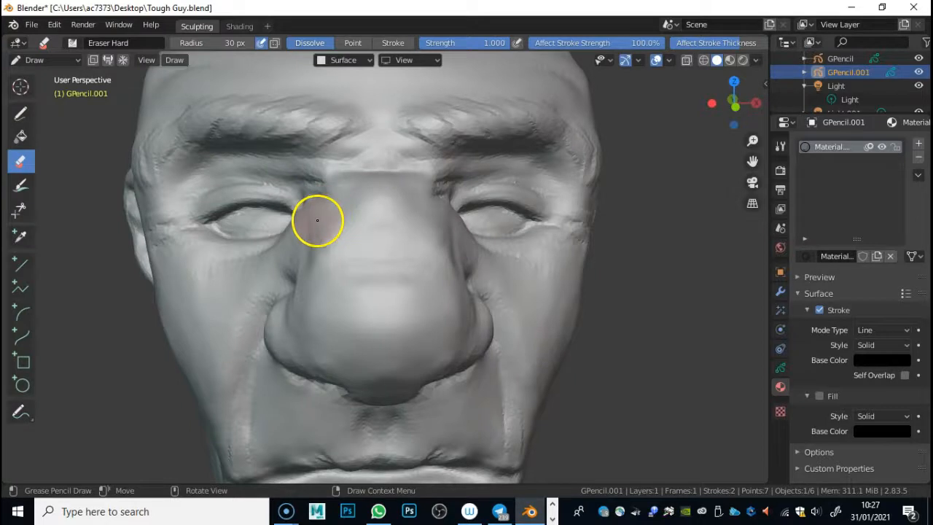
{"action": "right_click", "coordinate": [321, 225]}
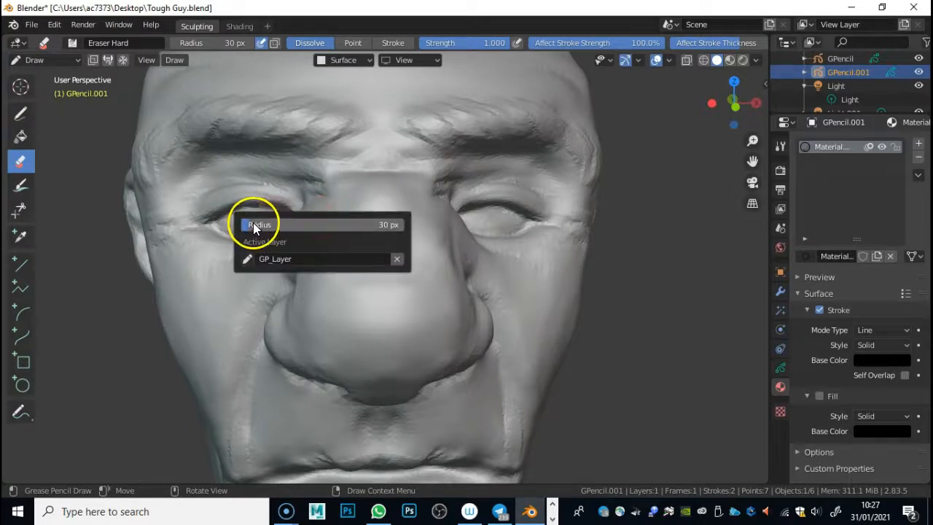
Activate the grease pencil Draw tool and set the Ink Pen brush radius to 220 px
{"action": "left_click", "coordinate": [21, 113]}
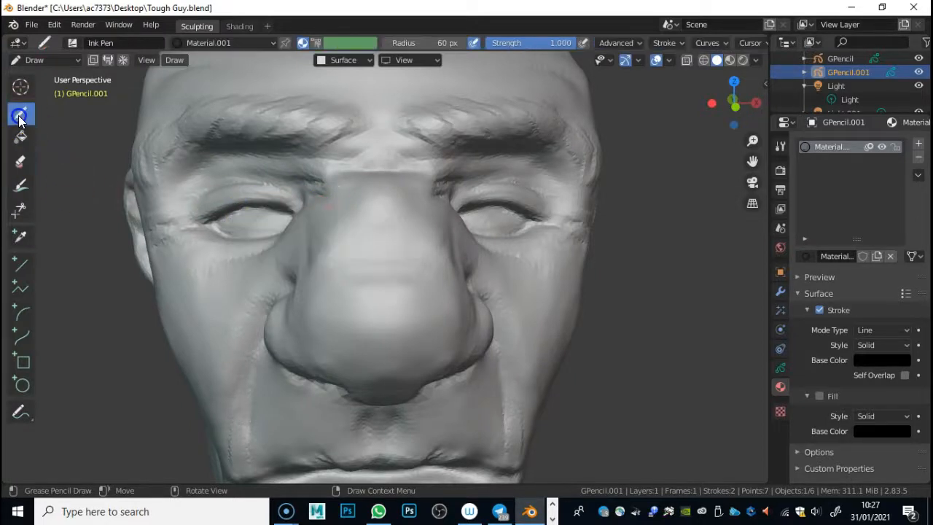
{"action": "right_click", "coordinate": [377, 248]}
{"action": "mouse_move", "coordinate": [303, 237]}
{"action": "left_mouse_down"}
{"action": "mouse_move", "coordinate": [294, 235]}
{"action": "mouse_move", "coordinate": [323, 239]}
{"action": "left_mouse_up"}
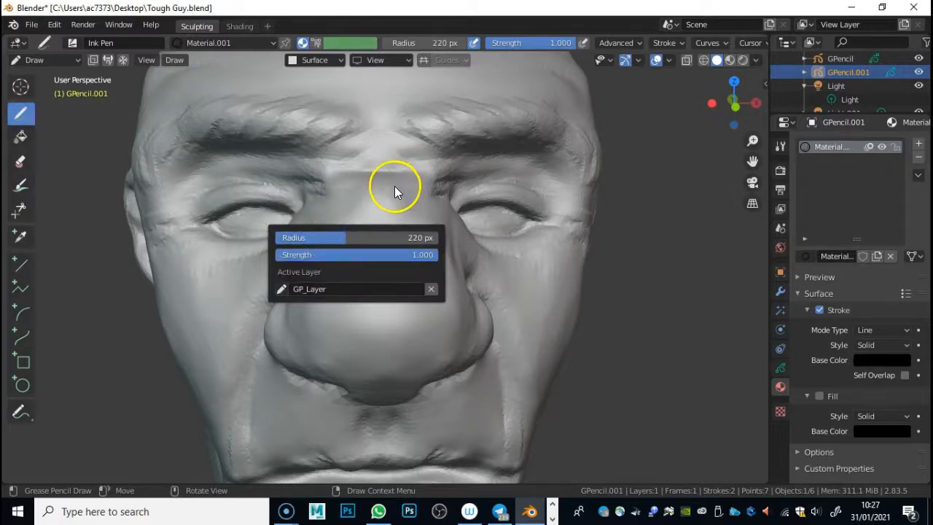
Paint broad 220 px trial strokes across the nose and undo them
{"action": "mouse_move", "coordinate": [434, 194]}
{"action": "left_mouse_down"}
{"action": "mouse_move", "coordinate": [349, 283]}
{"action": "mouse_move", "coordinate": [336, 318]}
{"action": "left_mouse_up"}
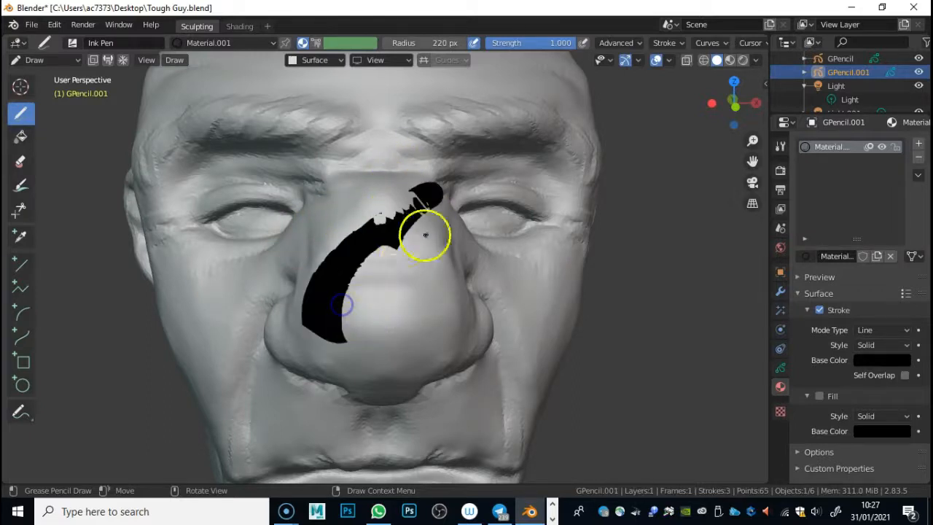
{"action": "left_click_drag", "start_coordinate": [434, 223], "coordinate": [370, 325]}
{"action": "left_click_drag", "start_coordinate": [452, 256], "coordinate": [385, 348]}
{"action": "left_click_drag", "start_coordinate": [461, 290], "coordinate": [423, 359]}
{"action": "mouse_move", "coordinate": [532, 247]}
{"action": "middle_mouse_down"}
{"action": "mouse_move", "coordinate": [412, 248]}
{"action": "mouse_move", "coordinate": [479, 228]}
{"action": "mouse_move", "coordinate": [512, 241]}
{"action": "middle_mouse_up"}
{"action": "key", "text": "ctrl+z"}
{"action": "key", "text": "ctrl+z"}
{"action": "key", "text": "ctrl+z"}
{"action": "key", "text": "ctrl+z"}
{"action": "key", "text": "ctrl+z"}
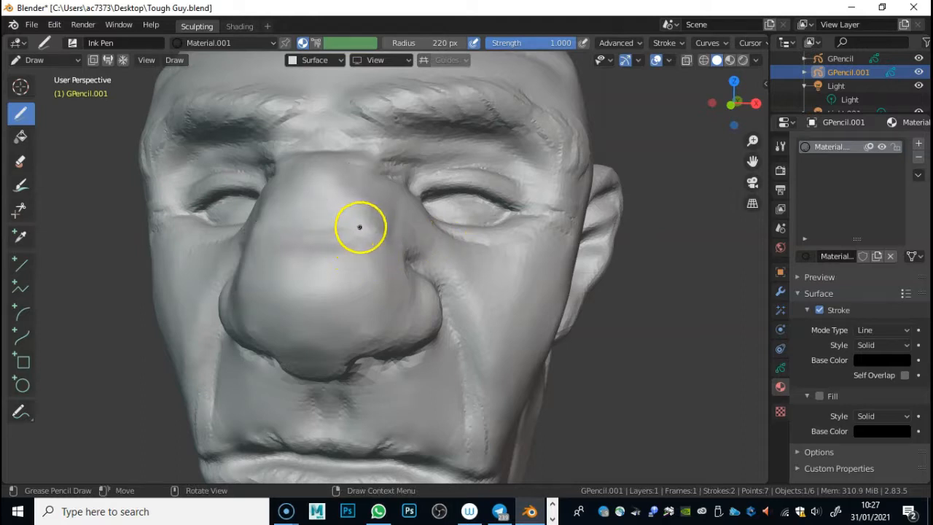
Set the brush to 72 px radius and 0.063 strength and draw faint hair strokes on the character's left eyebrow
{"action": "right_click", "coordinate": [355, 240]}
{"action": "mouse_move", "coordinate": [410, 257]}
{"action": "left_mouse_down"}
{"action": "mouse_move", "coordinate": [427, 255]}
{"action": "mouse_move", "coordinate": [292, 264]}
{"action": "left_mouse_up"}
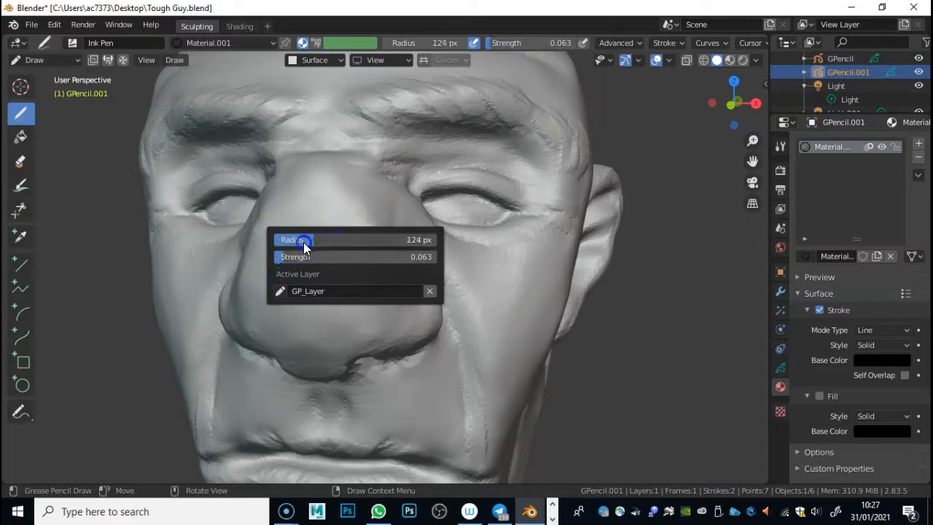
{"action": "left_click_drag", "start_coordinate": [288, 244], "coordinate": [289, 249]}
{"action": "middle_click_drag", "start_coordinate": [373, 172], "coordinate": [383, 196]}
{"action": "mouse_move", "coordinate": [371, 147]}
{"action": "left_mouse_down"}
{"action": "mouse_move", "coordinate": [408, 200]}
{"action": "mouse_move", "coordinate": [431, 188]}
{"action": "left_mouse_up"}
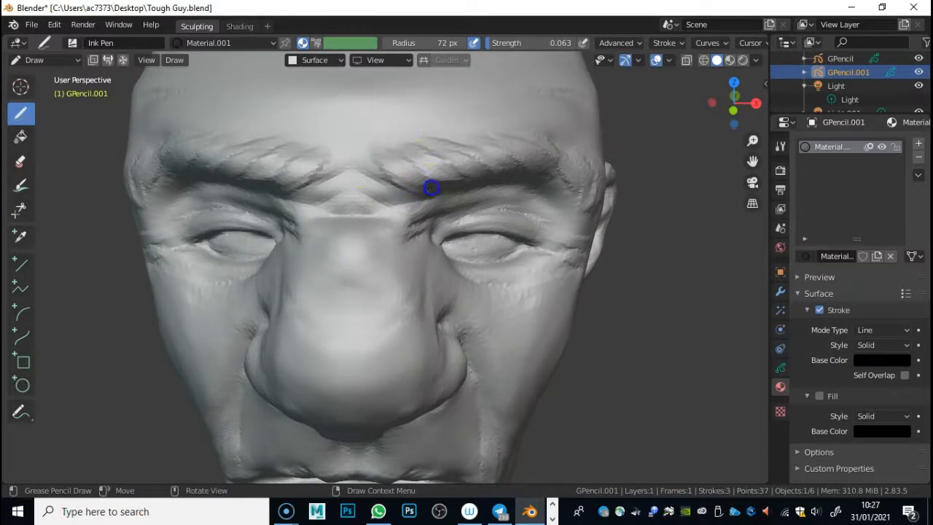
{"action": "left_click_drag", "start_coordinate": [412, 135], "coordinate": [446, 173]}
{"action": "left_click_drag", "start_coordinate": [436, 131], "coordinate": [468, 166]}
Set the brush strength to 0.171 and draw more hair strokes over the character's left eyebrow
{"action": "right_click", "coordinate": [365, 202]}
{"action": "left_click_drag", "start_coordinate": [292, 225], "coordinate": [312, 227]}
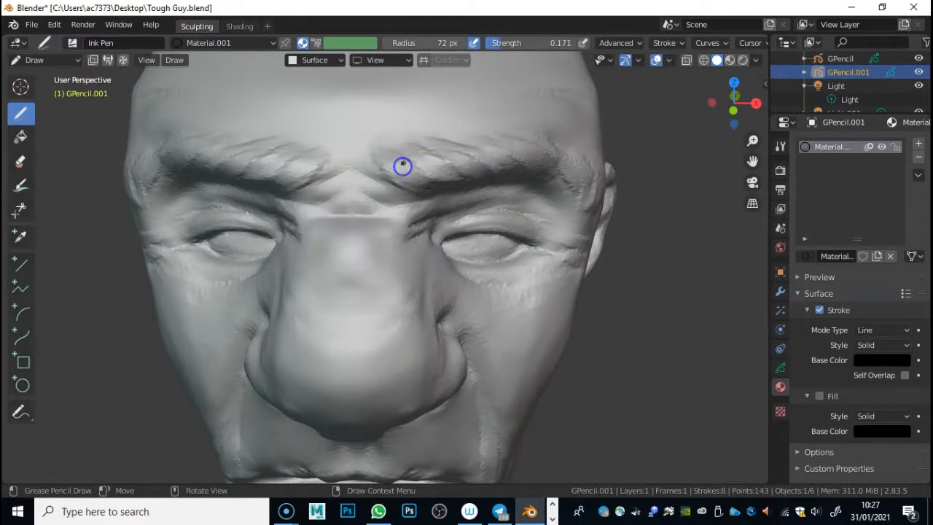
{"action": "mouse_move", "coordinate": [403, 144]}
{"action": "left_mouse_down"}
{"action": "mouse_move", "coordinate": [433, 183]}
{"action": "mouse_move", "coordinate": [441, 180]}
{"action": "left_mouse_up"}
{"action": "mouse_move", "coordinate": [430, 145]}
{"action": "left_mouse_down"}
{"action": "mouse_move", "coordinate": [459, 183]}
{"action": "mouse_move", "coordinate": [473, 181]}
{"action": "left_mouse_up"}
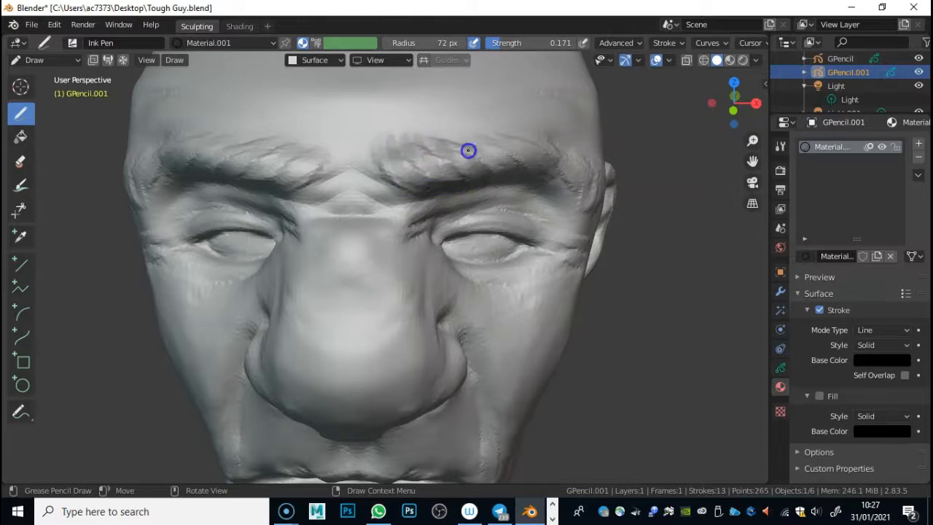
{"action": "mouse_move", "coordinate": [517, 150]}
{"action": "middle_mouse_down"}
{"action": "mouse_move", "coordinate": [396, 189]}
{"action": "mouse_move", "coordinate": [437, 194]}
{"action": "mouse_move", "coordinate": [364, 183]}
{"action": "middle_mouse_up"}
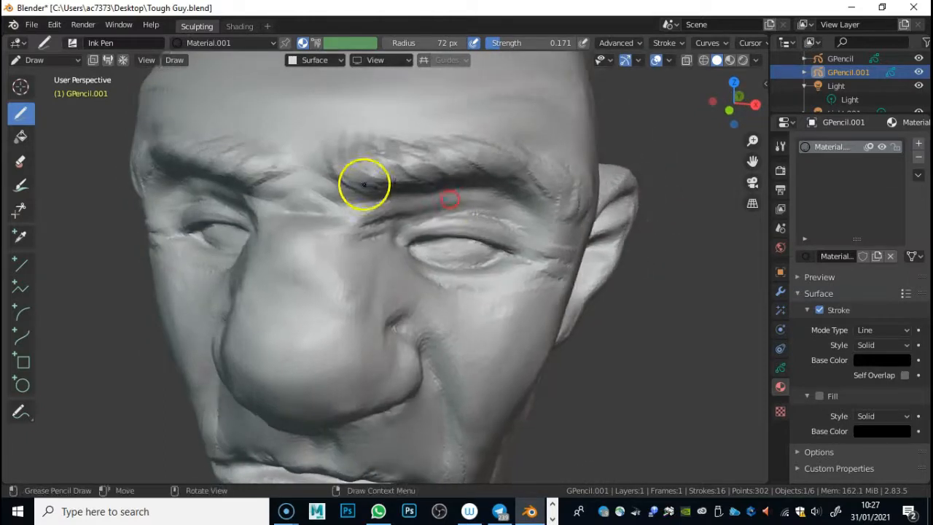
Set the brush strength to 0.387 and draw a row of hair strokes along the character's left eyebrow
{"action": "right_click", "coordinate": [357, 192]}
{"action": "left_click_drag", "start_coordinate": [309, 202], "coordinate": [345, 204]}
{"action": "mouse_move", "coordinate": [351, 148]}
{"action": "left_mouse_down"}
{"action": "mouse_move", "coordinate": [343, 175]}
{"action": "mouse_move", "coordinate": [353, 185]}
{"action": "left_mouse_up"}
{"action": "left_click_drag", "start_coordinate": [377, 138], "coordinate": [371, 191]}
{"action": "left_click_drag", "start_coordinate": [370, 144], "coordinate": [384, 186]}
{"action": "left_click_drag", "start_coordinate": [393, 140], "coordinate": [416, 183]}
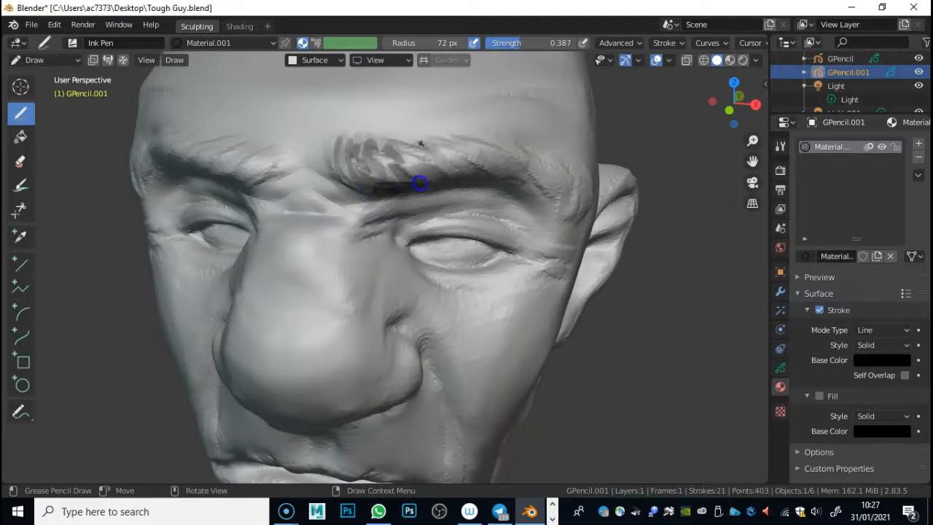
{"action": "left_click_drag", "start_coordinate": [431, 143], "coordinate": [446, 182]}
{"action": "left_click_drag", "start_coordinate": [463, 150], "coordinate": [447, 173]}
{"action": "middle_click_drag", "start_coordinate": [529, 181], "coordinate": [409, 168]}
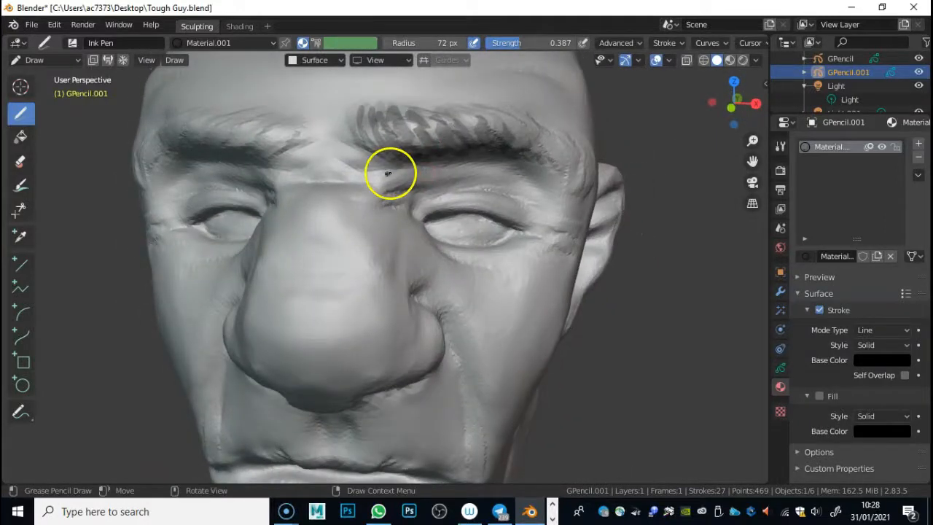
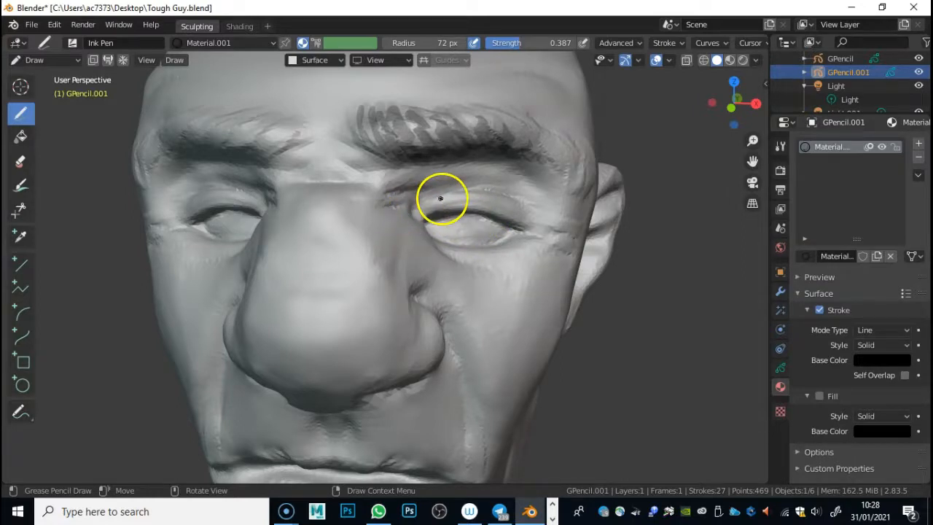
Set the brush strength to 0.721 and draw darker hair strokes along the character's left eyebrow
{"action": "left_click_drag", "start_coordinate": [411, 208], "coordinate": [391, 201]}
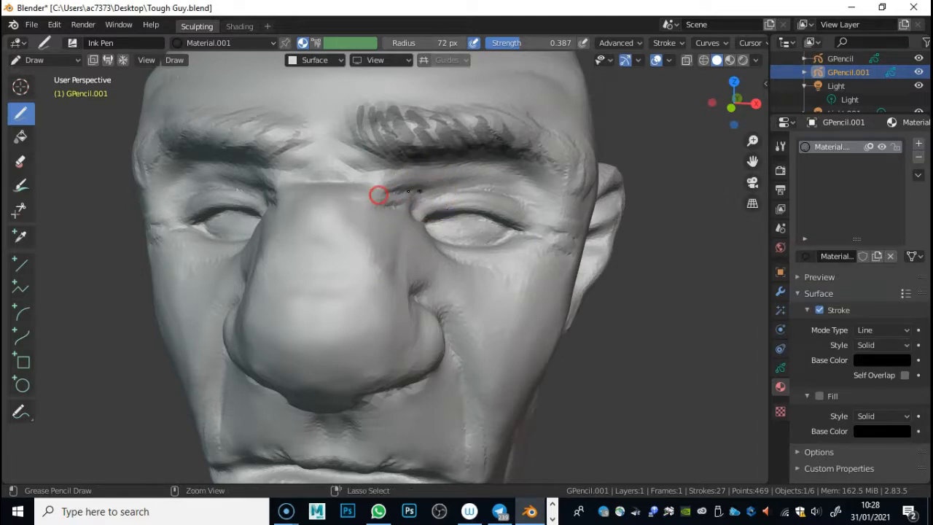
{"action": "scroll", "coordinate": [443, 201], "scroll_direction": "down", "scroll_amount": 4}
{"action": "mouse_move", "coordinate": [435, 217]}
{"action": "middle_mouse_down"}
{"action": "mouse_move", "coordinate": [455, 214]}
{"action": "mouse_move", "coordinate": [406, 194]}
{"action": "middle_mouse_up"}
{"action": "right_click", "coordinate": [382, 196]}
{"action": "left_click_drag", "start_coordinate": [352, 203], "coordinate": [414, 209]}
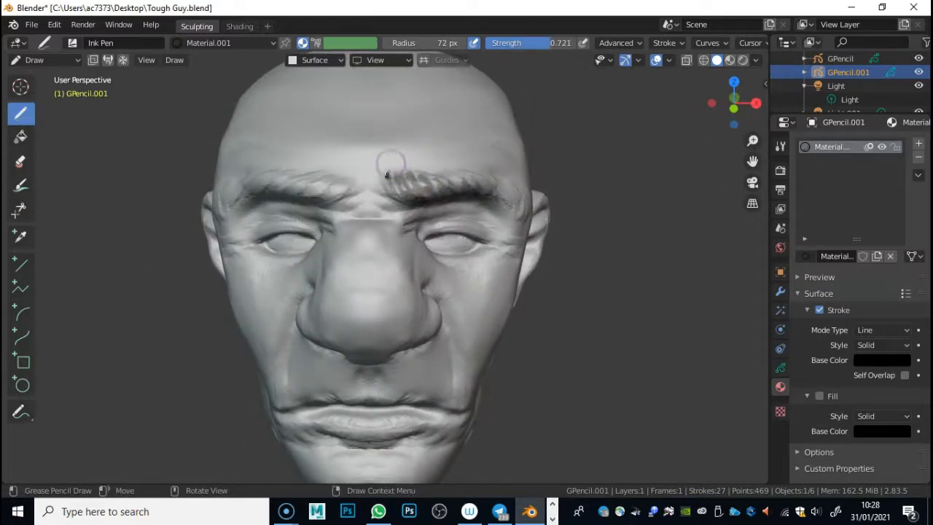
{"action": "mouse_move", "coordinate": [400, 178]}
{"action": "left_mouse_down"}
{"action": "mouse_move", "coordinate": [415, 187]}
{"action": "mouse_move", "coordinate": [408, 167]}
{"action": "mouse_move", "coordinate": [418, 189]}
{"action": "mouse_move", "coordinate": [458, 208]}
{"action": "mouse_move", "coordinate": [433, 187]}
{"action": "mouse_move", "coordinate": [457, 206]}
{"action": "mouse_move", "coordinate": [483, 198]}
{"action": "mouse_move", "coordinate": [494, 207]}
{"action": "left_mouse_up"}
Set the brush strength to 0.813 and draw slanted hair strokes along the character's right eyebrow
{"action": "right_click", "coordinate": [404, 198]}
{"action": "mouse_move", "coordinate": [516, 213]}
{"action": "middle_mouse_down"}
{"action": "mouse_move", "coordinate": [337, 189]}
{"action": "mouse_move", "coordinate": [524, 201]}
{"action": "mouse_move", "coordinate": [514, 202]}
{"action": "middle_mouse_up"}
{"action": "mouse_move", "coordinate": [389, 173]}
{"action": "left_mouse_down"}
{"action": "mouse_move", "coordinate": [371, 199]}
{"action": "mouse_move", "coordinate": [375, 192]}
{"action": "mouse_move", "coordinate": [362, 197]}
{"action": "left_mouse_up"}
{"action": "left_click_drag", "start_coordinate": [364, 188], "coordinate": [343, 198]}
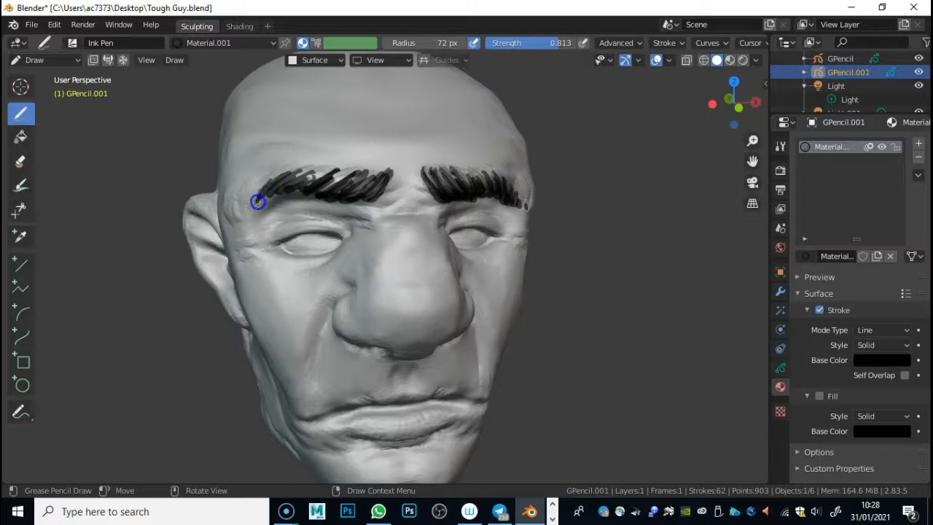
Fill out the character's left eyebrow with further dark hair strokes out to its outer end
{"action": "mouse_move", "coordinate": [236, 212]}
{"action": "middle_mouse_down"}
{"action": "mouse_move", "coordinate": [345, 204]}
{"action": "mouse_move", "coordinate": [348, 212]}
{"action": "mouse_move", "coordinate": [319, 170]}
{"action": "middle_mouse_up"}
{"action": "mouse_move", "coordinate": [319, 170]}
{"action": "left_mouse_down"}
{"action": "mouse_move", "coordinate": [312, 181]}
{"action": "mouse_move", "coordinate": [325, 191]}
{"action": "left_mouse_up"}
{"action": "mouse_move", "coordinate": [325, 191]}
{"action": "middle_mouse_down"}
{"action": "mouse_move", "coordinate": [448, 210]}
{"action": "mouse_move", "coordinate": [341, 197]}
{"action": "mouse_move", "coordinate": [385, 204]}
{"action": "mouse_move", "coordinate": [420, 225]}
{"action": "middle_mouse_up"}
{"action": "left_click_drag", "start_coordinate": [420, 222], "coordinate": [449, 231]}
{"action": "mouse_move", "coordinate": [446, 225]}
{"action": "middle_mouse_down"}
{"action": "mouse_move", "coordinate": [354, 226]}
{"action": "mouse_move", "coordinate": [423, 218]}
{"action": "mouse_move", "coordinate": [412, 266]}
{"action": "mouse_move", "coordinate": [443, 221]}
{"action": "middle_mouse_up"}
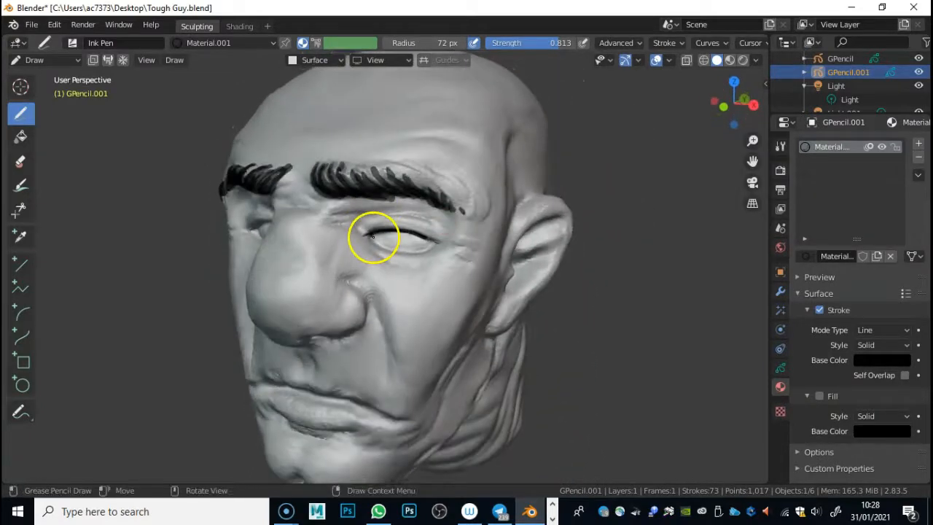
Outline the character's left eye and draw its eyelid folds, crow's feet and under-eye wrinkles
{"action": "middle_click_drag", "start_coordinate": [387, 228], "coordinate": [402, 248]}
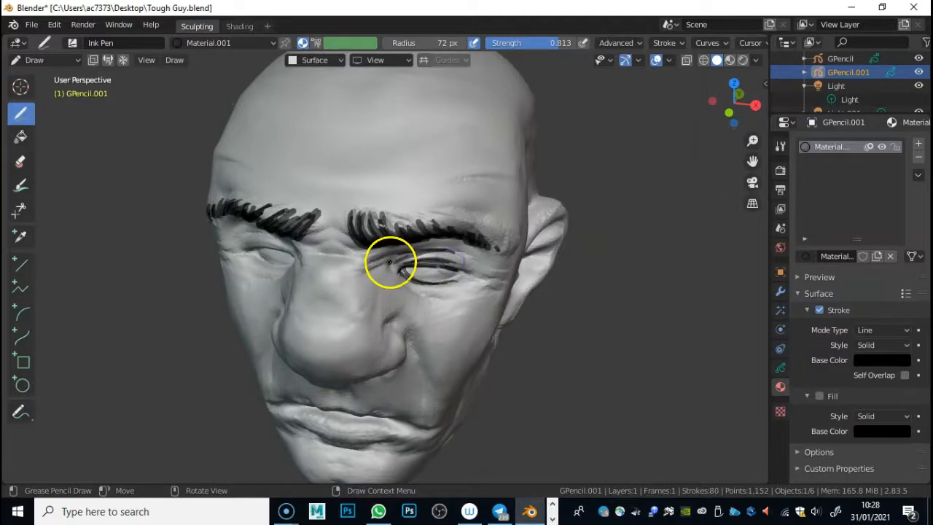
{"action": "mouse_move", "coordinate": [438, 252]}
{"action": "middle_mouse_down"}
{"action": "mouse_move", "coordinate": [375, 218]}
{"action": "mouse_move", "coordinate": [427, 219]}
{"action": "mouse_move", "coordinate": [416, 220]}
{"action": "middle_mouse_up"}
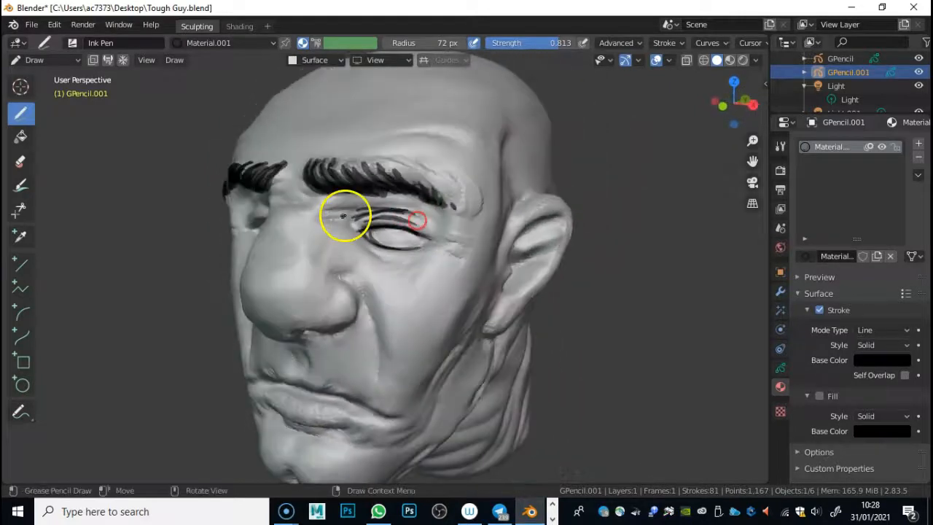
{"action": "mouse_move", "coordinate": [353, 218]}
{"action": "middle_mouse_down"}
{"action": "mouse_move", "coordinate": [313, 214]}
{"action": "mouse_move", "coordinate": [371, 223]}
{"action": "mouse_move", "coordinate": [486, 213]}
{"action": "middle_mouse_up"}
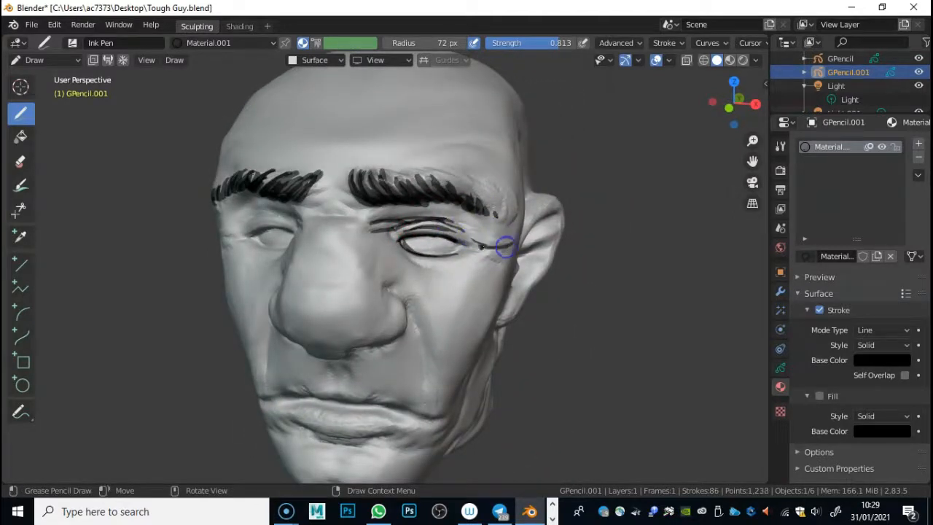
{"action": "mouse_move", "coordinate": [470, 241]}
{"action": "middle_mouse_down"}
{"action": "mouse_move", "coordinate": [406, 223]}
{"action": "mouse_move", "coordinate": [466, 231]}
{"action": "middle_mouse_up"}
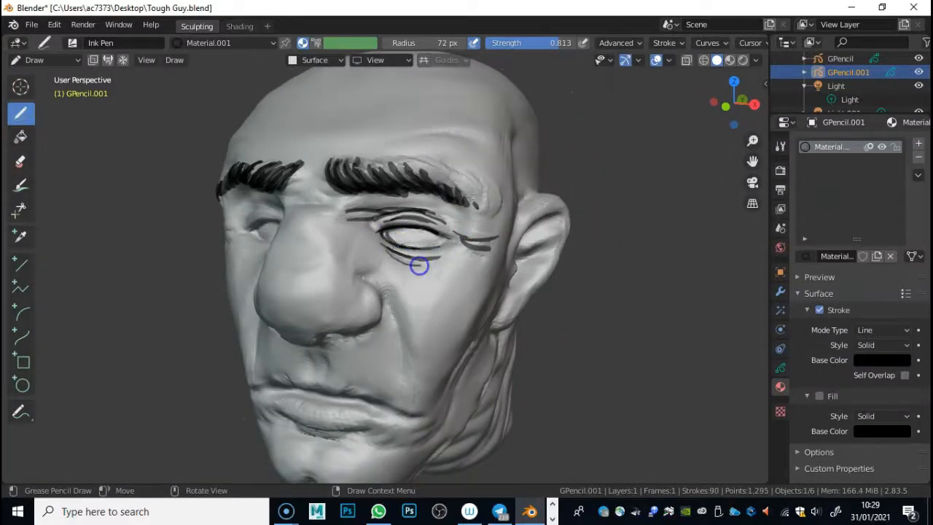
{"action": "mouse_move", "coordinate": [444, 263]}
{"action": "middle_mouse_down"}
{"action": "mouse_move", "coordinate": [510, 235]}
{"action": "mouse_move", "coordinate": [478, 229]}
{"action": "mouse_move", "coordinate": [448, 250]}
{"action": "mouse_move", "coordinate": [389, 260]}
{"action": "mouse_move", "coordinate": [384, 242]}
{"action": "mouse_move", "coordinate": [382, 250]}
{"action": "mouse_move", "coordinate": [446, 256]}
{"action": "mouse_move", "coordinate": [393, 266]}
{"action": "mouse_move", "coordinate": [464, 255]}
{"action": "middle_mouse_up"}
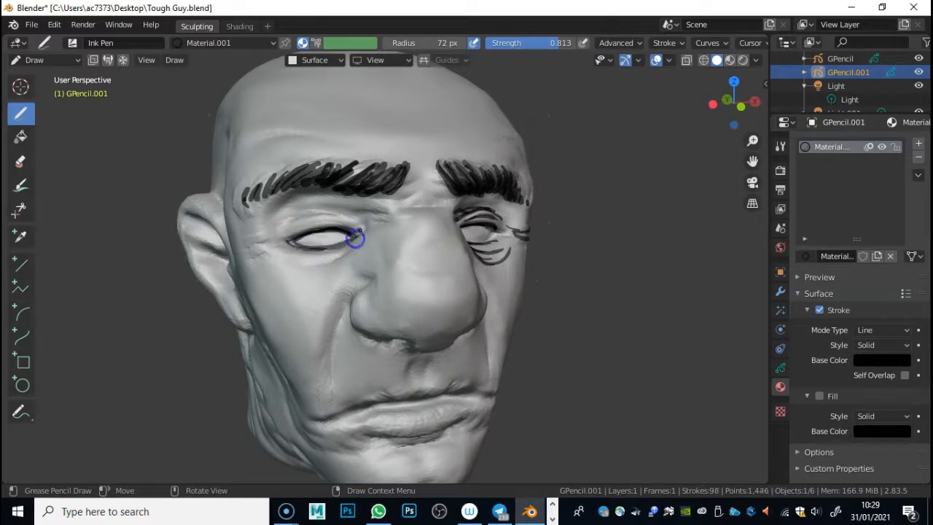
Draw the eyelid folds and under-eye wrinkles around the character's right eye
{"action": "middle_click_drag", "start_coordinate": [344, 227], "coordinate": [329, 245]}
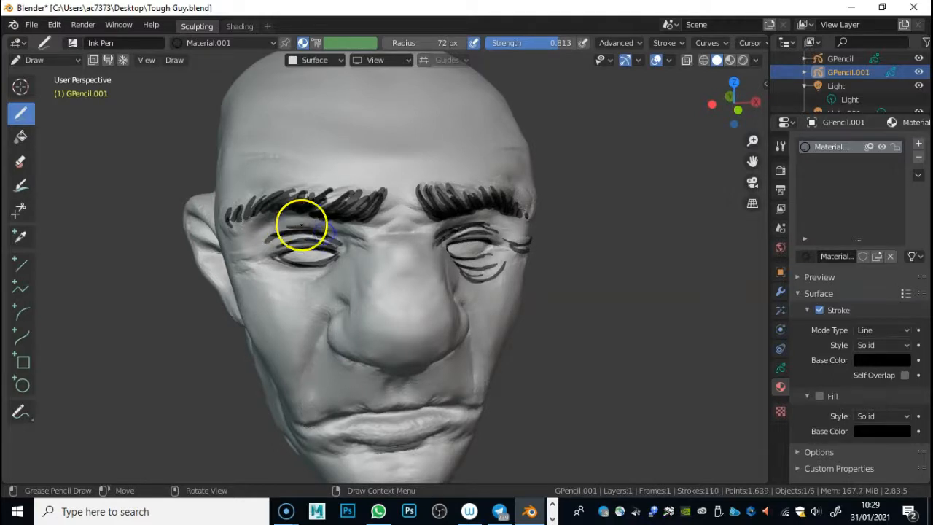
{"action": "mouse_move", "coordinate": [399, 246]}
{"action": "middle_mouse_down"}
{"action": "mouse_move", "coordinate": [355, 209]}
{"action": "mouse_move", "coordinate": [401, 224]}
{"action": "middle_mouse_up"}
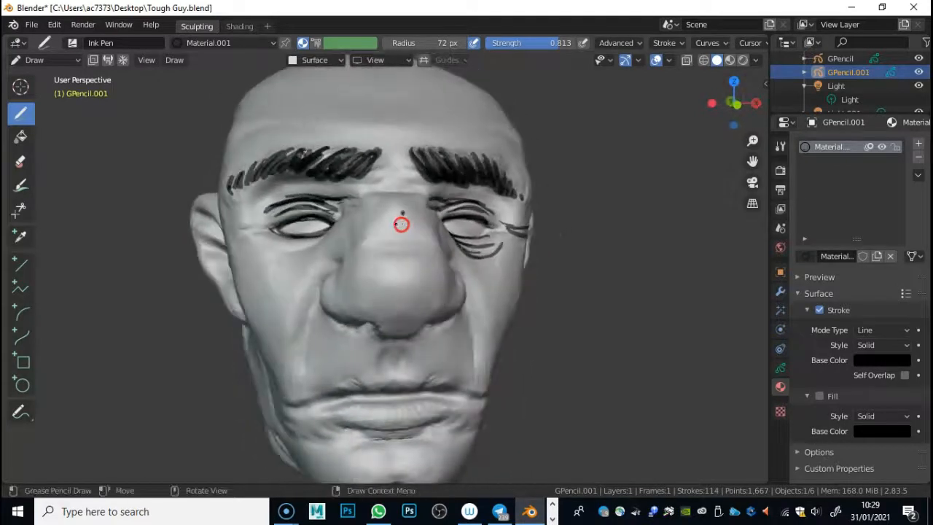
{"action": "middle_click_drag", "start_coordinate": [281, 238], "coordinate": [348, 248]}
{"action": "left_click_drag", "start_coordinate": [307, 281], "coordinate": [357, 267]}
{"action": "mouse_move", "coordinate": [305, 280]}
{"action": "left_mouse_down"}
{"action": "mouse_move", "coordinate": [333, 283]}
{"action": "mouse_move", "coordinate": [356, 271]}
{"action": "left_mouse_up"}
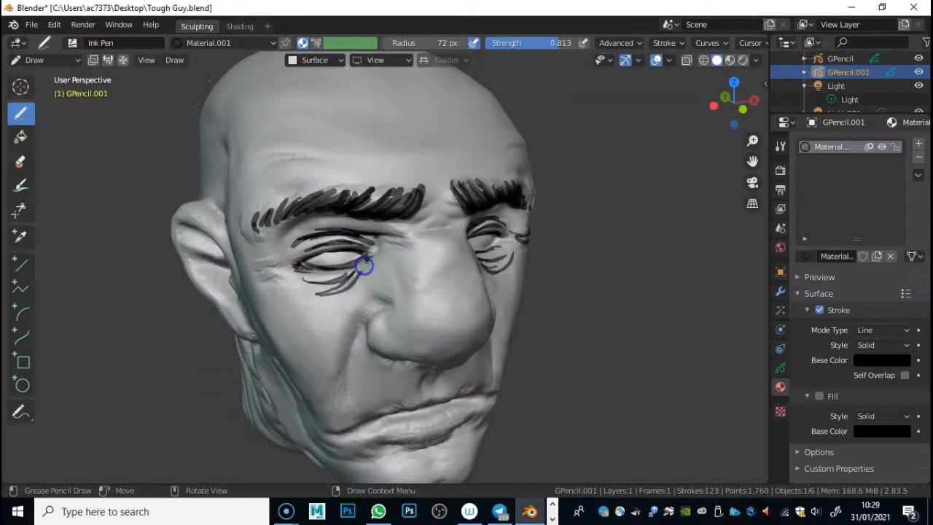
Outline the right wing of the nose and darken the nostril and underside beside it
{"action": "mouse_move", "coordinate": [323, 291]}
{"action": "middle_mouse_down"}
{"action": "mouse_move", "coordinate": [308, 264]}
{"action": "mouse_move", "coordinate": [339, 264]}
{"action": "mouse_move", "coordinate": [347, 292]}
{"action": "mouse_move", "coordinate": [427, 275]}
{"action": "middle_mouse_up"}
{"action": "left_click_drag", "start_coordinate": [385, 267], "coordinate": [396, 299]}
{"action": "mouse_move", "coordinate": [393, 261]}
{"action": "left_mouse_down"}
{"action": "mouse_move", "coordinate": [395, 296]}
{"action": "mouse_move", "coordinate": [427, 308]}
{"action": "left_mouse_up"}
{"action": "mouse_move", "coordinate": [427, 308]}
{"action": "middle_mouse_down"}
{"action": "mouse_move", "coordinate": [447, 302]}
{"action": "mouse_move", "coordinate": [408, 273]}
{"action": "middle_mouse_up"}
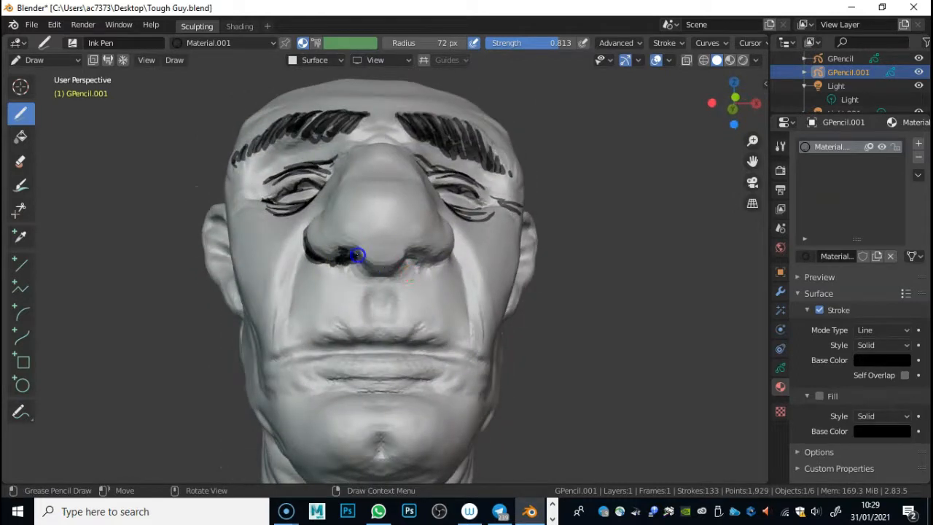
{"action": "left_click", "coordinate": [368, 269]}
Outline the nose tip's underside, the left nostril and the left wing of the nose
{"action": "middle_click_drag", "start_coordinate": [369, 273], "coordinate": [319, 276]}
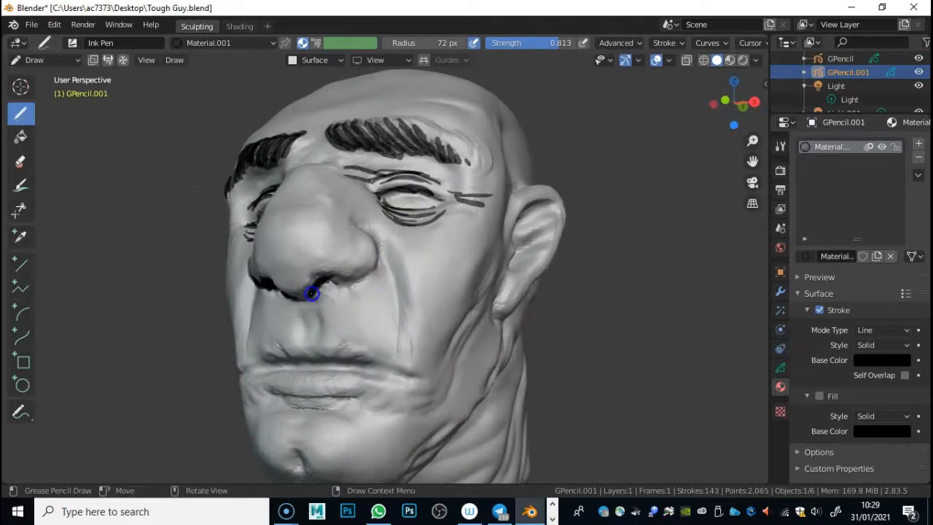
{"action": "middle_click_drag", "start_coordinate": [350, 284], "coordinate": [288, 332]}
{"action": "middle_click_drag", "start_coordinate": [316, 299], "coordinate": [307, 296]}
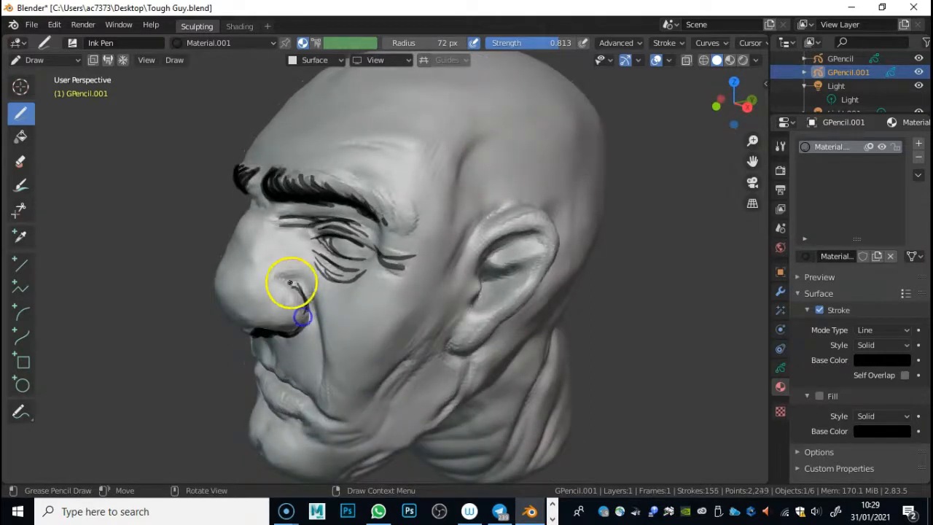
{"action": "left_click_drag", "start_coordinate": [307, 309], "coordinate": [296, 280]}
Draw short frown wrinkles between the eyebrows and across the top of the nose bridge
{"action": "mouse_move", "coordinate": [296, 279]}
{"action": "middle_mouse_down"}
{"action": "mouse_move", "coordinate": [281, 304]}
{"action": "mouse_move", "coordinate": [374, 309]}
{"action": "mouse_move", "coordinate": [371, 300]}
{"action": "middle_mouse_up"}
{"action": "mouse_move", "coordinate": [365, 223]}
{"action": "left_mouse_down"}
{"action": "mouse_move", "coordinate": [395, 226]}
{"action": "mouse_move", "coordinate": [429, 212]}
{"action": "mouse_move", "coordinate": [414, 213]}
{"action": "left_mouse_up"}
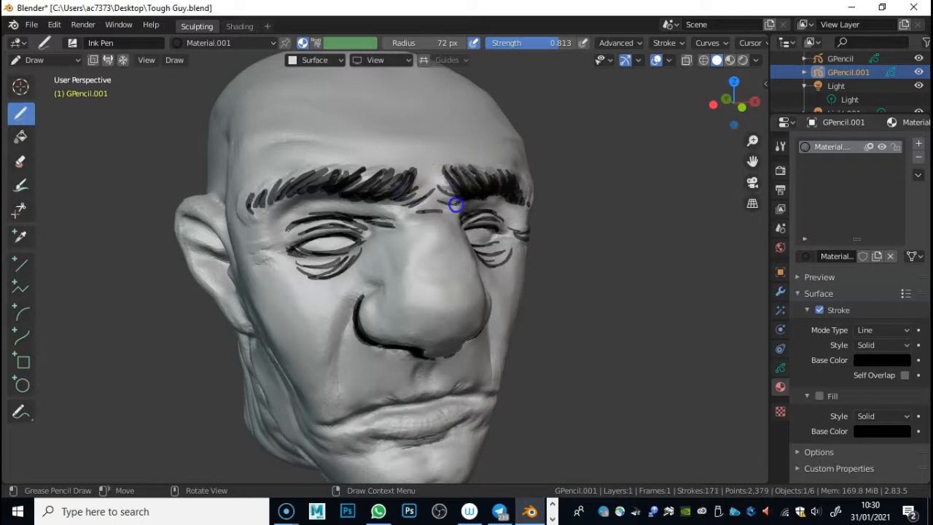
Draw overlapping dark strokes along the parting line between the lips
{"action": "mouse_move", "coordinate": [452, 206]}
{"action": "middle_mouse_down"}
{"action": "mouse_move", "coordinate": [531, 202]}
{"action": "mouse_move", "coordinate": [401, 220]}
{"action": "mouse_move", "coordinate": [414, 213]}
{"action": "mouse_move", "coordinate": [412, 226]}
{"action": "middle_mouse_up"}
{"action": "left_click_drag", "start_coordinate": [326, 401], "coordinate": [414, 403]}
{"action": "left_click_drag", "start_coordinate": [328, 402], "coordinate": [409, 401]}
{"action": "left_click_drag", "start_coordinate": [335, 400], "coordinate": [425, 398]}
Add short wrinkle strokes above the upper lip and short vertical lines in the groove under the nose
{"action": "mouse_move", "coordinate": [373, 374]}
{"action": "middle_mouse_down"}
{"action": "mouse_move", "coordinate": [354, 346]}
{"action": "mouse_move", "coordinate": [364, 344]}
{"action": "middle_mouse_up"}
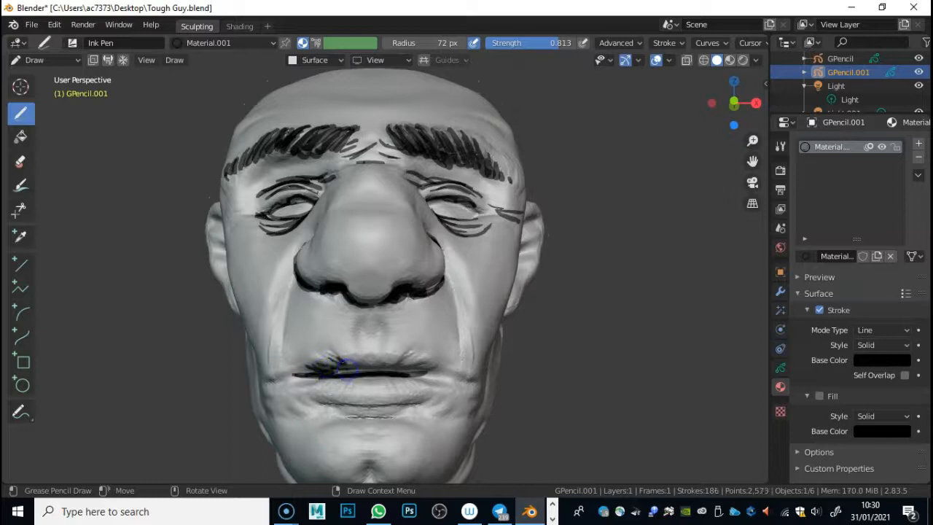
{"action": "left_click_drag", "start_coordinate": [364, 361], "coordinate": [369, 358]}
{"action": "left_click_drag", "start_coordinate": [445, 374], "coordinate": [446, 374]}
{"action": "mouse_move", "coordinate": [415, 364]}
{"action": "middle_mouse_down"}
{"action": "mouse_move", "coordinate": [329, 387]}
{"action": "mouse_move", "coordinate": [430, 364]}
{"action": "middle_mouse_up"}
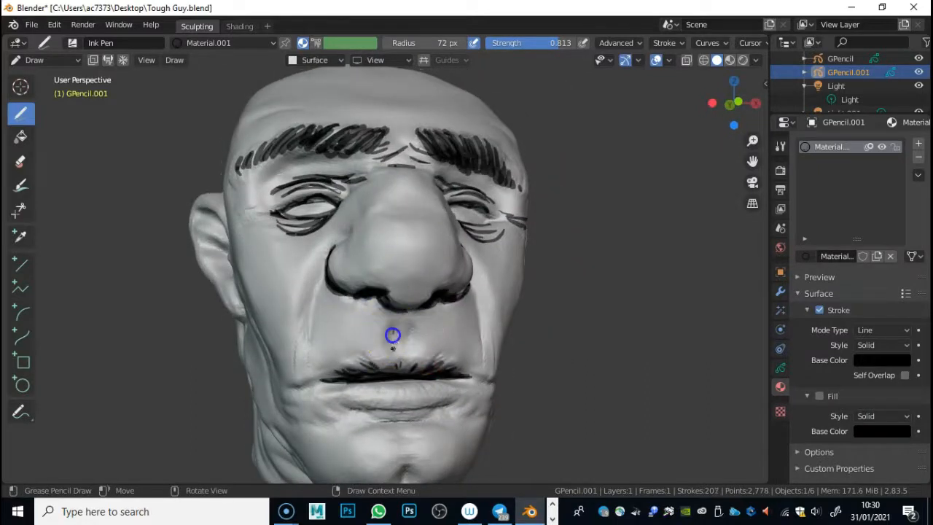
{"action": "left_click_drag", "start_coordinate": [394, 334], "coordinate": [394, 337]}
Draw diagonal crease strokes down the character's right and left cheeks
{"action": "mouse_move", "coordinate": [392, 335]}
{"action": "middle_mouse_down"}
{"action": "mouse_move", "coordinate": [338, 340]}
{"action": "mouse_move", "coordinate": [434, 333]}
{"action": "middle_mouse_up"}
{"action": "mouse_move", "coordinate": [286, 292]}
{"action": "left_mouse_down"}
{"action": "mouse_move", "coordinate": [283, 272]}
{"action": "mouse_move", "coordinate": [336, 356]}
{"action": "left_mouse_up"}
{"action": "mouse_move", "coordinate": [474, 333]}
{"action": "middle_mouse_down"}
{"action": "mouse_move", "coordinate": [306, 343]}
{"action": "mouse_move", "coordinate": [391, 302]}
{"action": "middle_mouse_up"}
{"action": "mouse_move", "coordinate": [408, 309]}
{"action": "left_mouse_down"}
{"action": "mouse_move", "coordinate": [424, 277]}
{"action": "mouse_move", "coordinate": [379, 326]}
{"action": "left_mouse_up"}
Draw crease lines beside the right corner of the mouth and along the right jaw below the ear
{"action": "mouse_move", "coordinate": [323, 379]}
{"action": "middle_mouse_down"}
{"action": "mouse_move", "coordinate": [480, 350]}
{"action": "mouse_move", "coordinate": [364, 360]}
{"action": "middle_mouse_up"}
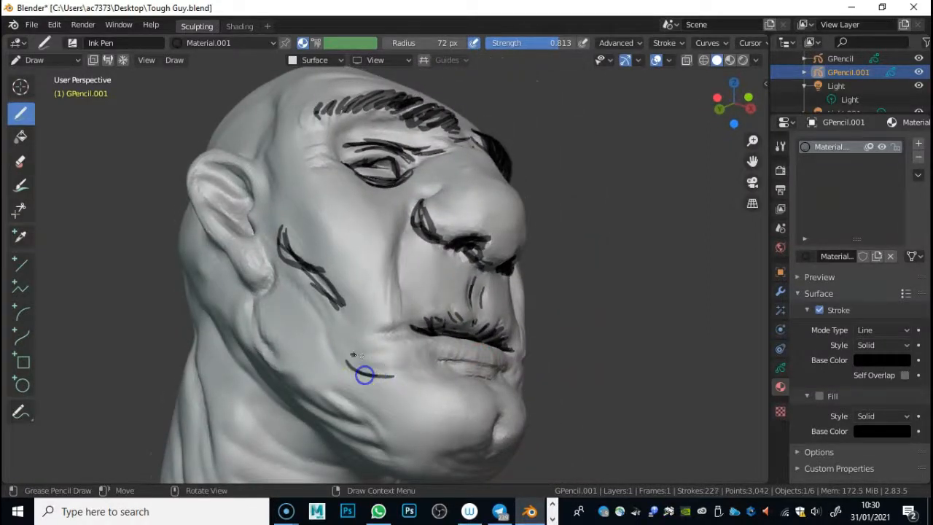
{"action": "left_click_drag", "start_coordinate": [358, 350], "coordinate": [359, 350]}
{"action": "mouse_move", "coordinate": [359, 350]}
{"action": "middle_mouse_down"}
{"action": "mouse_move", "coordinate": [414, 362]}
{"action": "mouse_move", "coordinate": [453, 350]}
{"action": "middle_mouse_up"}
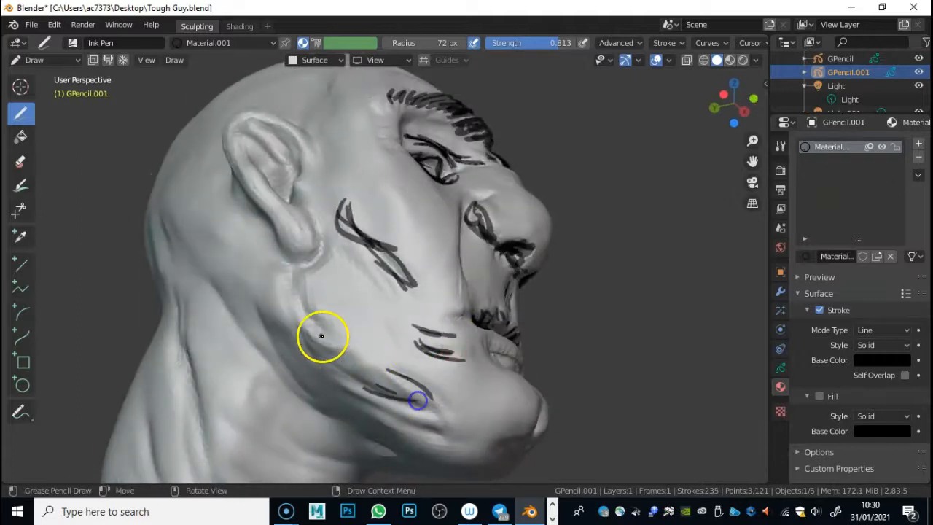
{"action": "middle_click_drag", "start_coordinate": [321, 336], "coordinate": [366, 352]}
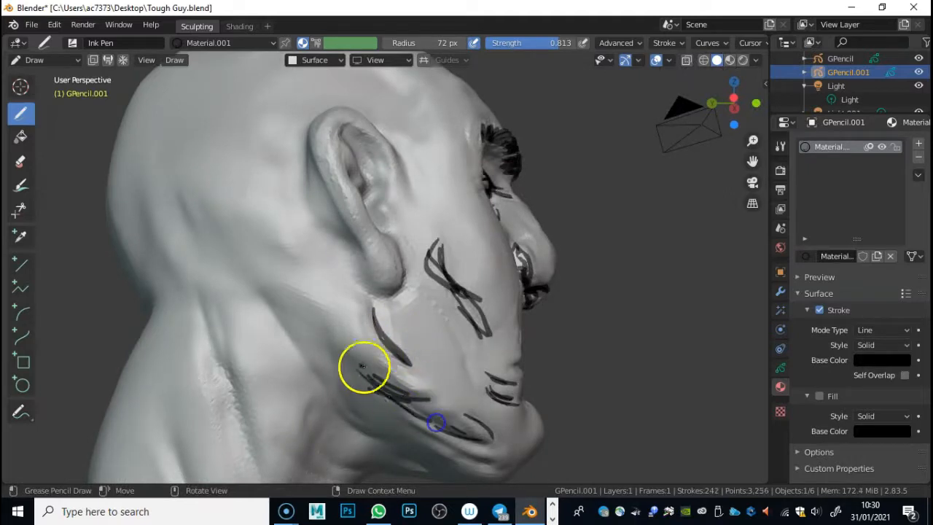
{"action": "left_click_drag", "start_coordinate": [403, 420], "coordinate": [458, 454]}
{"action": "left_click_drag", "start_coordinate": [401, 430], "coordinate": [471, 462]}
Draw short crease lines beside the left corner of the mouth
{"action": "mouse_move", "coordinate": [470, 445]}
{"action": "middle_mouse_down"}
{"action": "mouse_move", "coordinate": [279, 387]}
{"action": "mouse_move", "coordinate": [266, 408]}
{"action": "mouse_move", "coordinate": [284, 392]}
{"action": "middle_mouse_up"}
{"action": "left_click_drag", "start_coordinate": [262, 425], "coordinate": [266, 431]}
{"action": "mouse_move", "coordinate": [277, 402]}
{"action": "middle_mouse_down"}
{"action": "mouse_move", "coordinate": [336, 403]}
{"action": "mouse_move", "coordinate": [273, 413]}
{"action": "middle_mouse_up"}
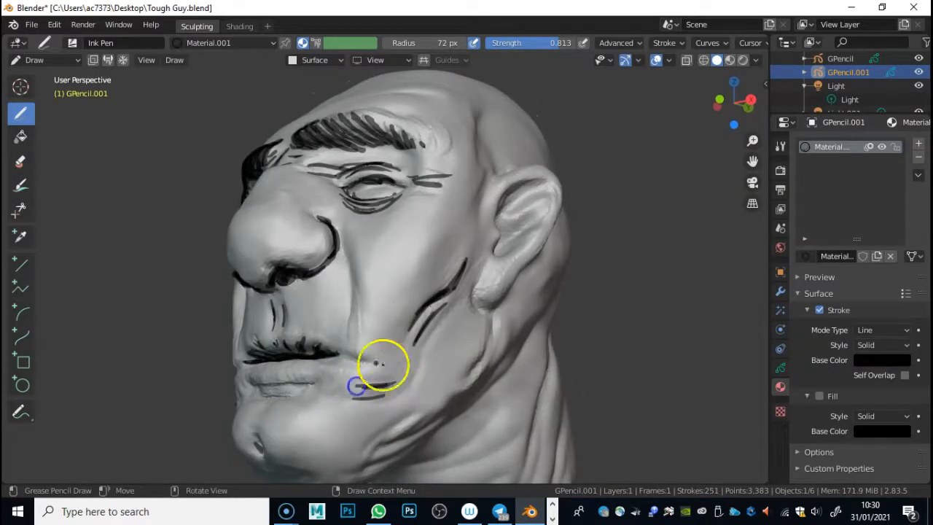
Draw crease lines along the character's left jaw, from below the ear towards the chin
{"action": "mouse_move", "coordinate": [404, 355]}
{"action": "middle_mouse_down"}
{"action": "mouse_move", "coordinate": [393, 370]}
{"action": "mouse_move", "coordinate": [354, 369]}
{"action": "middle_mouse_up"}
{"action": "left_click_drag", "start_coordinate": [427, 328], "coordinate": [408, 356]}
{"action": "mouse_move", "coordinate": [410, 350]}
{"action": "left_mouse_down"}
{"action": "mouse_move", "coordinate": [387, 371]}
{"action": "mouse_move", "coordinate": [418, 330]}
{"action": "mouse_move", "coordinate": [389, 369]}
{"action": "left_mouse_up"}
{"action": "mouse_move", "coordinate": [425, 351]}
{"action": "left_mouse_down"}
{"action": "mouse_move", "coordinate": [422, 365]}
{"action": "mouse_move", "coordinate": [362, 399]}
{"action": "left_mouse_up"}
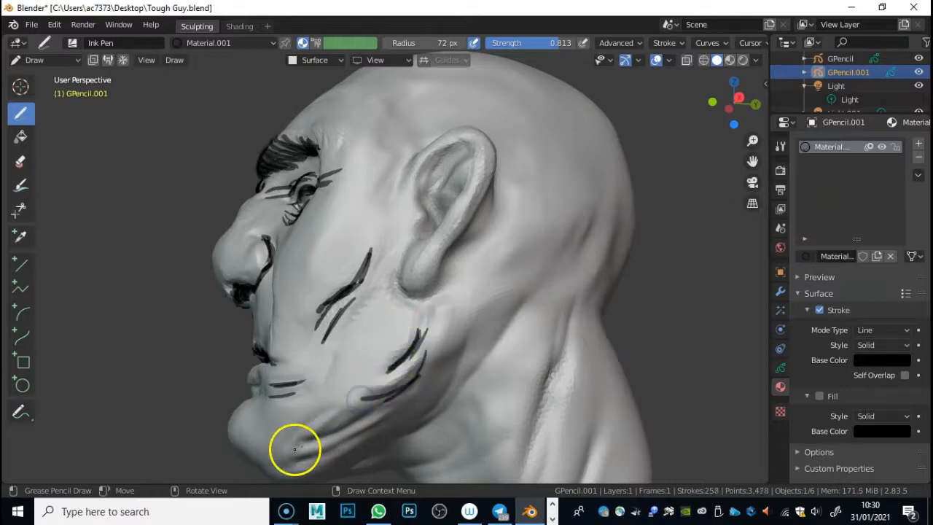
{"action": "left_click_drag", "start_coordinate": [420, 375], "coordinate": [311, 445]}
{"action": "left_click_drag", "start_coordinate": [395, 407], "coordinate": [300, 456]}
Draw strokes along the upper front rim of the left ear and erase the stray stroke inside it
{"action": "mouse_move", "coordinate": [370, 395]}
{"action": "middle_mouse_down"}
{"action": "mouse_move", "coordinate": [327, 450]}
{"action": "mouse_move", "coordinate": [341, 432]}
{"action": "middle_mouse_up"}
{"action": "left_click_drag", "start_coordinate": [413, 170], "coordinate": [421, 169]}
{"action": "left_click_drag", "start_coordinate": [387, 189], "coordinate": [437, 163]}
{"action": "mouse_move", "coordinate": [446, 170]}
{"action": "middle_mouse_down"}
{"action": "mouse_move", "coordinate": [431, 223]}
{"action": "mouse_move", "coordinate": [438, 221]}
{"action": "middle_mouse_up"}
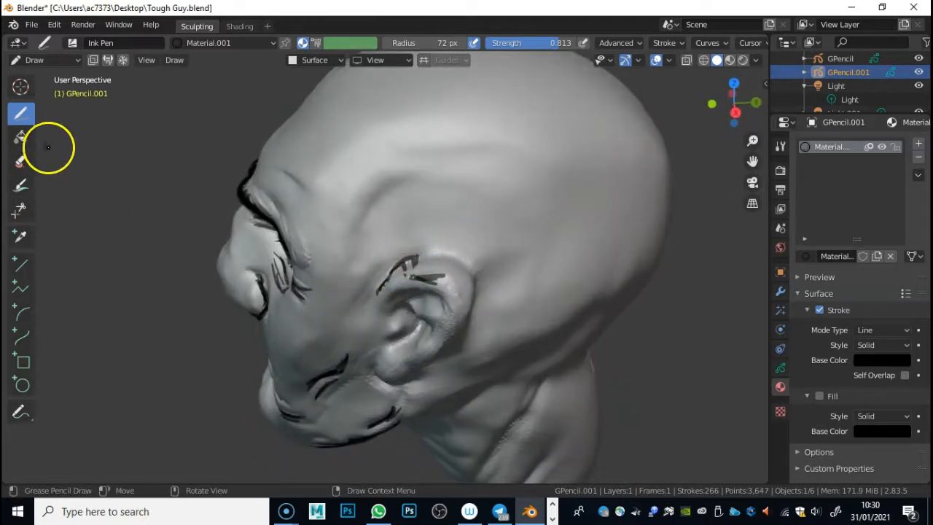
{"action": "left_click", "coordinate": [20, 161]}
{"action": "mouse_move", "coordinate": [435, 276]}
{"action": "left_mouse_down"}
{"action": "mouse_move", "coordinate": [401, 269]}
{"action": "mouse_move", "coordinate": [427, 257]}
{"action": "left_mouse_up"}
{"action": "left_click", "coordinate": [21, 113]}
Outline the top and back rim of the left ear and draw the fold just inside it
{"action": "mouse_move", "coordinate": [462, 271]}
{"action": "middle_mouse_down"}
{"action": "mouse_move", "coordinate": [416, 272]}
{"action": "mouse_move", "coordinate": [433, 287]}
{"action": "middle_mouse_up"}
{"action": "left_click_drag", "start_coordinate": [279, 209], "coordinate": [303, 226]}
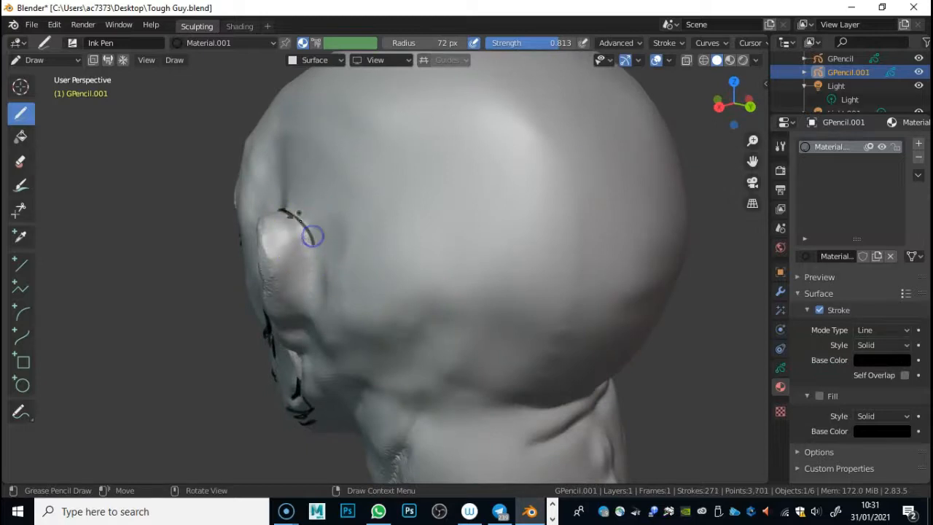
{"action": "left_click_drag", "start_coordinate": [311, 257], "coordinate": [314, 280]}
{"action": "left_click_drag", "start_coordinate": [312, 270], "coordinate": [310, 293]}
{"action": "middle_click_drag", "start_coordinate": [318, 290], "coordinate": [300, 304]}
{"action": "mouse_move", "coordinate": [234, 276]}
{"action": "middle_mouse_down"}
{"action": "mouse_move", "coordinate": [423, 277]}
{"action": "mouse_move", "coordinate": [420, 243]}
{"action": "middle_mouse_up"}
{"action": "left_click_drag", "start_coordinate": [495, 239], "coordinate": [551, 213]}
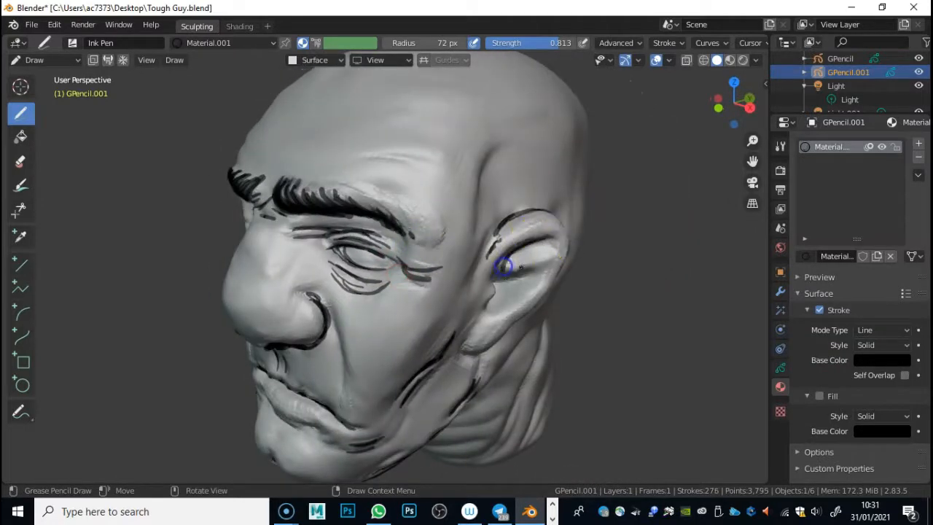
{"action": "middle_click_drag", "start_coordinate": [504, 267], "coordinate": [474, 246]}
{"action": "left_click_drag", "start_coordinate": [510, 207], "coordinate": [597, 204]}
{"action": "mouse_move", "coordinate": [597, 240]}
{"action": "middle_mouse_down"}
{"action": "mouse_move", "coordinate": [454, 249]}
{"action": "mouse_move", "coordinate": [440, 281]}
{"action": "mouse_move", "coordinate": [523, 250]}
{"action": "mouse_move", "coordinate": [629, 229]}
{"action": "mouse_move", "coordinate": [618, 210]}
{"action": "mouse_move", "coordinate": [583, 236]}
{"action": "mouse_move", "coordinate": [569, 232]}
{"action": "middle_mouse_up"}
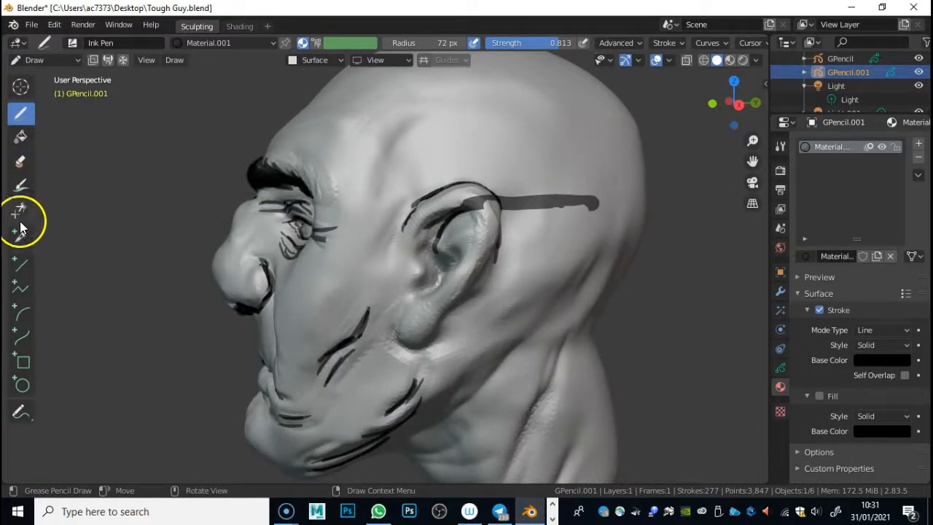
Erase the long stray stroke behind the left ear along with the back rim and inner fold strokes
{"action": "left_click", "coordinate": [20, 160]}
{"action": "mouse_move", "coordinate": [549, 221]}
{"action": "left_mouse_down"}
{"action": "mouse_move", "coordinate": [606, 183]}
{"action": "mouse_move", "coordinate": [579, 212]}
{"action": "mouse_move", "coordinate": [592, 203]}
{"action": "mouse_move", "coordinate": [527, 171]}
{"action": "mouse_move", "coordinate": [507, 229]}
{"action": "left_mouse_up"}
{"action": "left_click_drag", "start_coordinate": [517, 188], "coordinate": [488, 283]}
{"action": "mouse_move", "coordinate": [506, 225]}
{"action": "left_mouse_down"}
{"action": "mouse_move", "coordinate": [497, 197]}
{"action": "mouse_move", "coordinate": [468, 211]}
{"action": "left_mouse_up"}
{"action": "left_click", "coordinate": [21, 113]}
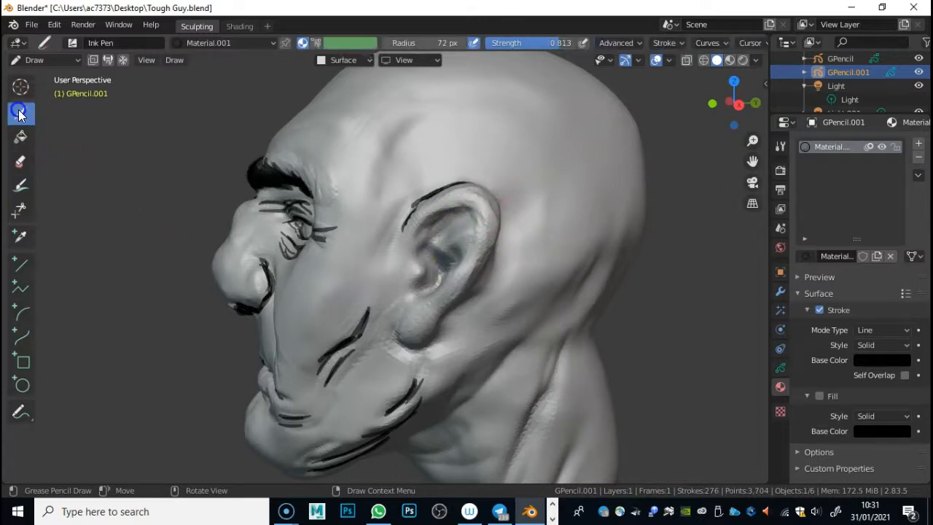
Redraw the left ear's inner fold, earlobe and back rim, and add short strokes behind it
{"action": "middle_click_drag", "start_coordinate": [422, 253], "coordinate": [460, 238]}
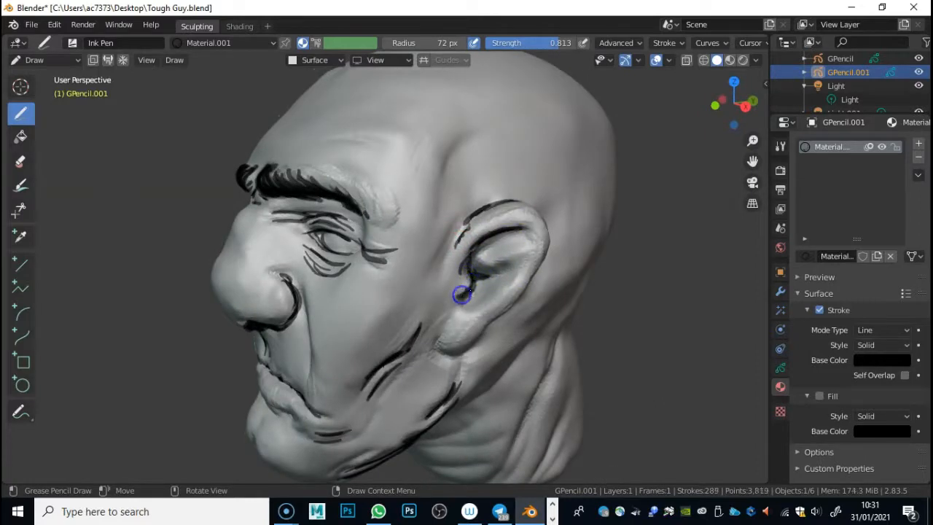
{"action": "mouse_move", "coordinate": [437, 344]}
{"action": "left_mouse_down"}
{"action": "mouse_move", "coordinate": [435, 355]}
{"action": "mouse_move", "coordinate": [464, 357]}
{"action": "mouse_move", "coordinate": [488, 325]}
{"action": "left_mouse_up"}
{"action": "mouse_move", "coordinate": [488, 325]}
{"action": "middle_mouse_down"}
{"action": "mouse_move", "coordinate": [466, 323]}
{"action": "mouse_move", "coordinate": [444, 302]}
{"action": "middle_mouse_up"}
{"action": "left_click_drag", "start_coordinate": [381, 327], "coordinate": [408, 273]}
{"action": "left_click_drag", "start_coordinate": [421, 187], "coordinate": [394, 290]}
{"action": "mouse_move", "coordinate": [375, 266]}
{"action": "middle_mouse_down"}
{"action": "mouse_move", "coordinate": [325, 296]}
{"action": "mouse_move", "coordinate": [330, 302]}
{"action": "middle_mouse_up"}
{"action": "mouse_move", "coordinate": [340, 279]}
{"action": "left_mouse_down"}
{"action": "mouse_move", "coordinate": [333, 266]}
{"action": "mouse_move", "coordinate": [349, 317]}
{"action": "left_mouse_up"}
{"action": "mouse_move", "coordinate": [328, 321]}
{"action": "middle_mouse_down"}
{"action": "mouse_move", "coordinate": [298, 256]}
{"action": "mouse_move", "coordinate": [284, 252]}
{"action": "middle_mouse_up"}
{"action": "left_click_drag", "start_coordinate": [340, 298], "coordinate": [354, 336]}
Draw short curved contour strokes on the right side of the nose
{"action": "mouse_move", "coordinate": [354, 336]}
{"action": "middle_mouse_down"}
{"action": "mouse_move", "coordinate": [396, 308]}
{"action": "mouse_move", "coordinate": [520, 333]}
{"action": "mouse_move", "coordinate": [558, 364]}
{"action": "mouse_move", "coordinate": [562, 351]}
{"action": "middle_mouse_up"}
{"action": "left_click_drag", "start_coordinate": [396, 234], "coordinate": [392, 254]}
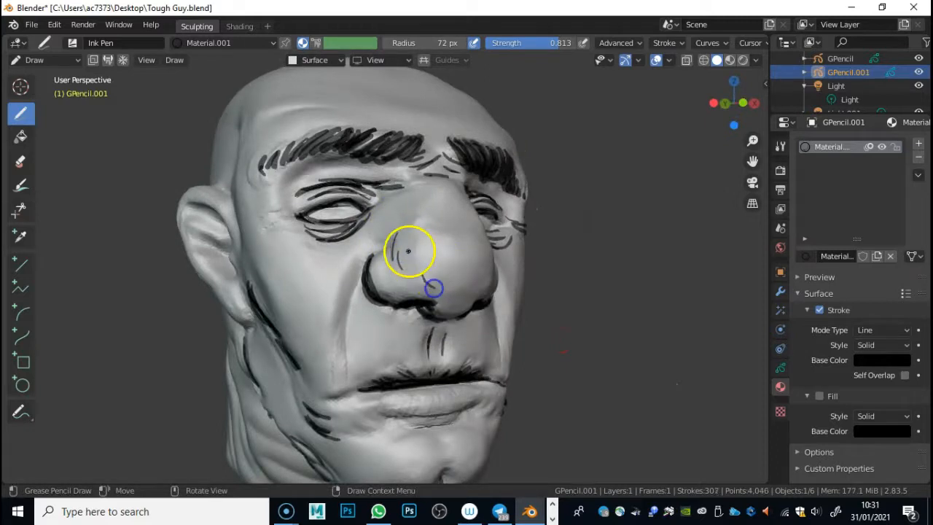
{"action": "mouse_move", "coordinate": [434, 222]}
{"action": "middle_mouse_down"}
{"action": "mouse_move", "coordinate": [404, 273]}
{"action": "mouse_move", "coordinate": [412, 278]}
{"action": "middle_mouse_up"}
{"action": "left_click_drag", "start_coordinate": [383, 288], "coordinate": [390, 304]}
Draw a dark line under the lower lip and short vertical wrinkle strokes on it
{"action": "mouse_move", "coordinate": [381, 296]}
{"action": "middle_mouse_down"}
{"action": "mouse_move", "coordinate": [300, 277]}
{"action": "mouse_move", "coordinate": [343, 254]}
{"action": "middle_mouse_up"}
{"action": "left_click_drag", "start_coordinate": [350, 413], "coordinate": [443, 415]}
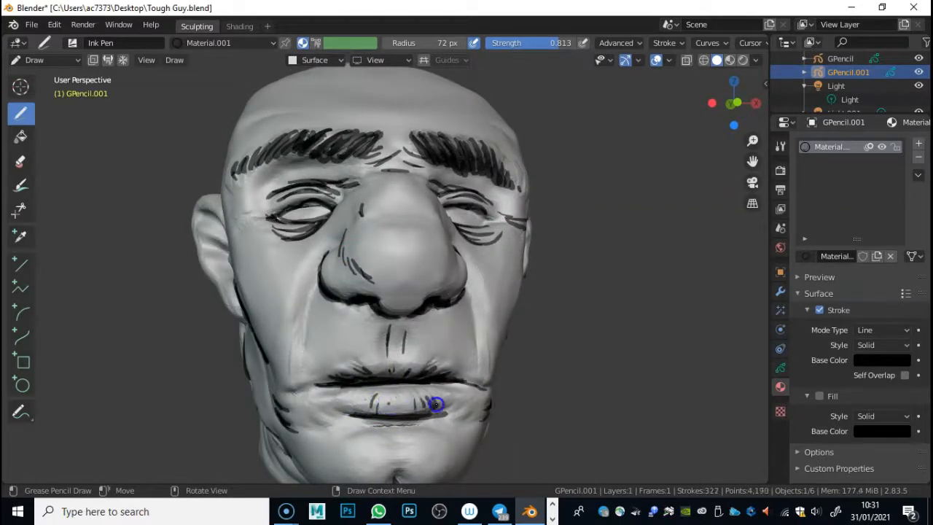
{"action": "mouse_move", "coordinate": [438, 406]}
{"action": "middle_mouse_down"}
{"action": "mouse_move", "coordinate": [312, 396]}
{"action": "mouse_move", "coordinate": [343, 398]}
{"action": "middle_mouse_up"}
Draw the fold lines from the nose to the mouth on both cheeks and add short strokes around the left eye
{"action": "middle_click_drag", "start_coordinate": [386, 342], "coordinate": [425, 343]}
{"action": "middle_click_drag", "start_coordinate": [254, 302], "coordinate": [312, 329]}
{"action": "mouse_move", "coordinate": [336, 278]}
{"action": "left_mouse_down"}
{"action": "mouse_move", "coordinate": [304, 378]}
{"action": "mouse_move", "coordinate": [313, 391]}
{"action": "left_mouse_up"}
{"action": "middle_click_drag", "start_coordinate": [313, 391], "coordinate": [406, 314]}
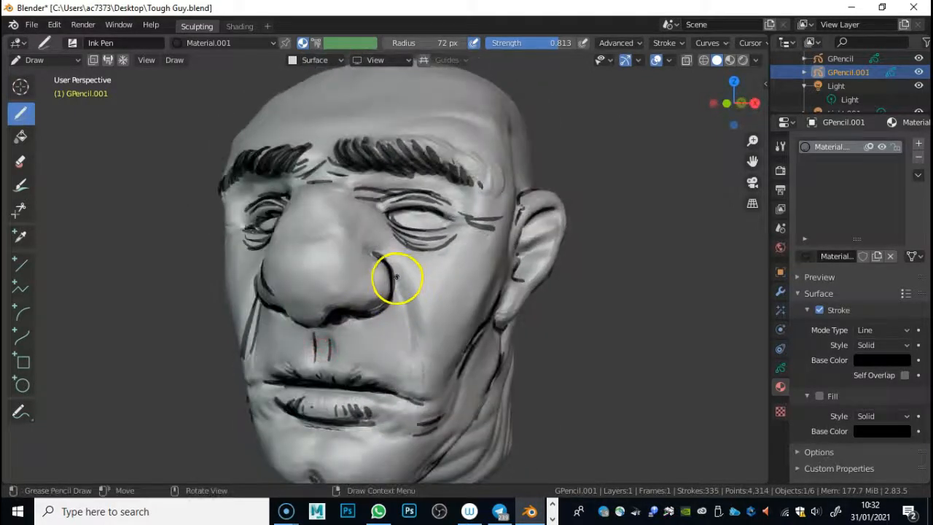
{"action": "left_click_drag", "start_coordinate": [406, 306], "coordinate": [411, 371]}
{"action": "mouse_move", "coordinate": [411, 370]}
{"action": "middle_mouse_down"}
{"action": "mouse_move", "coordinate": [364, 298]}
{"action": "mouse_move", "coordinate": [429, 347]}
{"action": "middle_mouse_up"}
{"action": "left_click_drag", "start_coordinate": [409, 197], "coordinate": [401, 217]}
{"action": "left_click_drag", "start_coordinate": [421, 229], "coordinate": [401, 222]}
Outline the upper rim of the character's right ear and the fold just inside it
{"action": "mouse_move", "coordinate": [426, 213]}
{"action": "middle_mouse_down"}
{"action": "mouse_move", "coordinate": [325, 214]}
{"action": "mouse_move", "coordinate": [500, 228]}
{"action": "middle_mouse_up"}
{"action": "left_click_drag", "start_coordinate": [360, 224], "coordinate": [332, 189]}
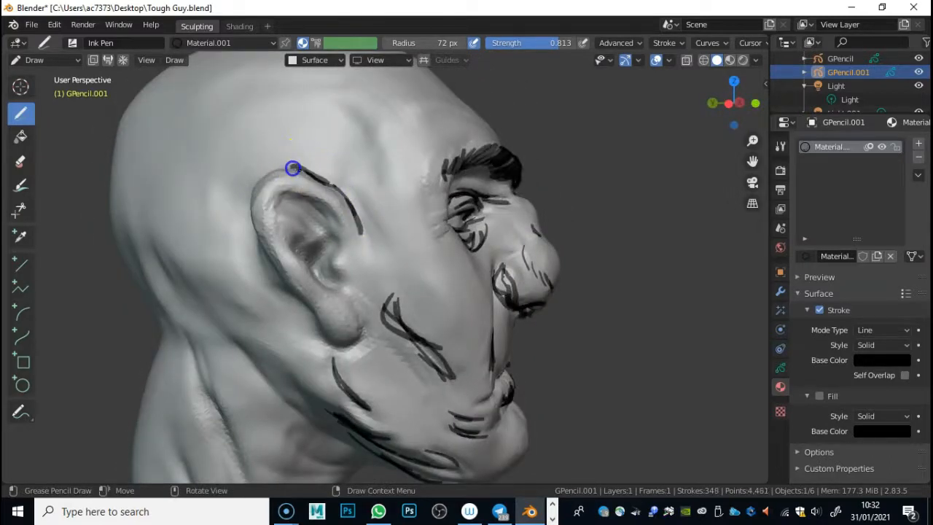
{"action": "left_click_drag", "start_coordinate": [274, 167], "coordinate": [304, 185]}
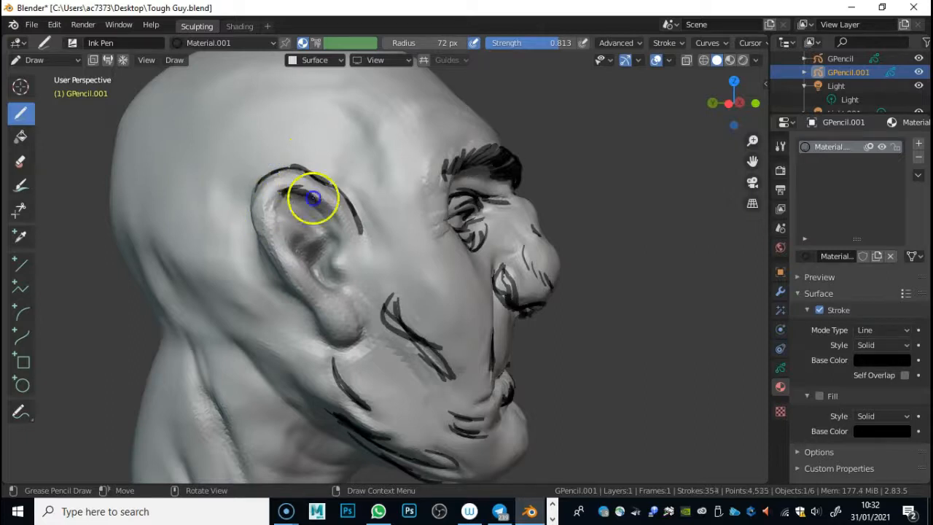
{"action": "left_click_drag", "start_coordinate": [324, 218], "coordinate": [333, 232]}
{"action": "left_click_drag", "start_coordinate": [282, 199], "coordinate": [291, 190]}
Draw short dark strokes in the inner hollow of the right ear
{"action": "left_click_drag", "start_coordinate": [304, 233], "coordinate": [293, 248]}
{"action": "left_click_drag", "start_coordinate": [303, 231], "coordinate": [294, 249]}
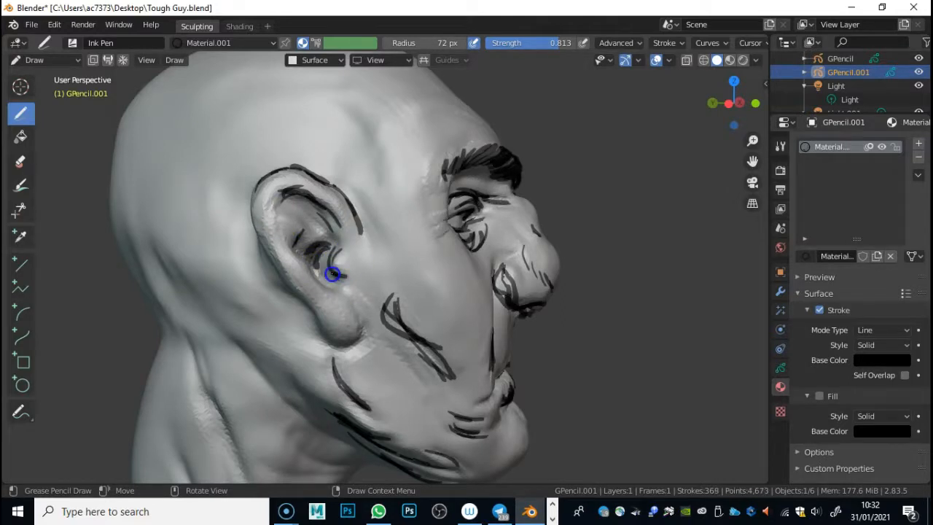
{"action": "left_click_drag", "start_coordinate": [332, 274], "coordinate": [337, 290]}
{"action": "left_click_drag", "start_coordinate": [328, 284], "coordinate": [337, 290]}
{"action": "middle_click_drag", "start_coordinate": [333, 289], "coordinate": [320, 306]}
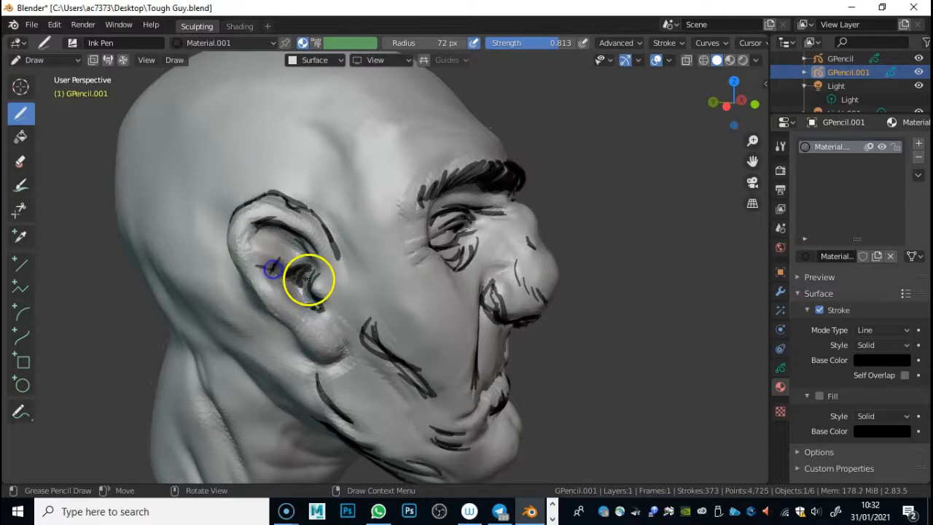
Draw outline strokes along the back rim and earlobe of the right ear
{"action": "middle_click_drag", "start_coordinate": [276, 285], "coordinate": [310, 269]}
{"action": "left_click_drag", "start_coordinate": [294, 204], "coordinate": [312, 164]}
{"action": "left_click_drag", "start_coordinate": [326, 263], "coordinate": [328, 266]}
{"action": "mouse_move", "coordinate": [353, 303]}
{"action": "left_mouse_down"}
{"action": "mouse_move", "coordinate": [363, 322]}
{"action": "mouse_move", "coordinate": [387, 324]}
{"action": "left_mouse_up"}
{"action": "middle_click_drag", "start_coordinate": [402, 281], "coordinate": [374, 311]}
{"action": "left_click_drag", "start_coordinate": [256, 247], "coordinate": [267, 313]}
{"action": "mouse_move", "coordinate": [354, 300]}
{"action": "middle_mouse_down"}
{"action": "mouse_move", "coordinate": [360, 306]}
{"action": "mouse_move", "coordinate": [283, 296]}
{"action": "mouse_move", "coordinate": [394, 294]}
{"action": "mouse_move", "coordinate": [322, 236]}
{"action": "middle_mouse_up"}
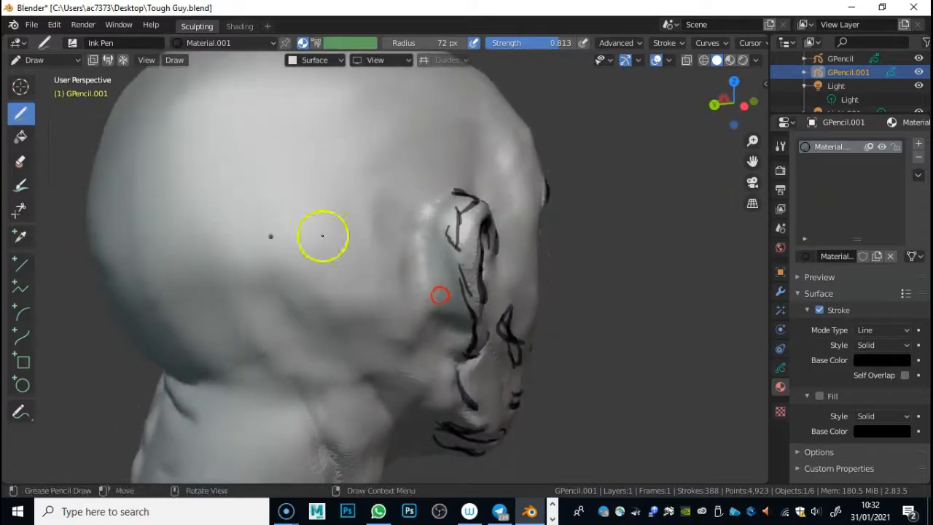
Erase the misplaced strokes on the back of the right ear
{"action": "left_click", "coordinate": [21, 161]}
{"action": "left_click_drag", "start_coordinate": [442, 215], "coordinate": [445, 245]}
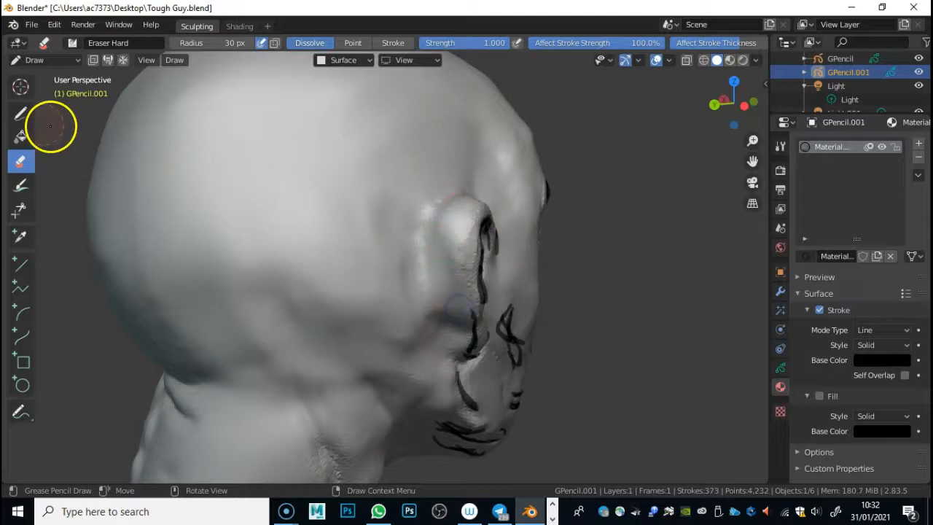
{"action": "left_click", "coordinate": [21, 118]}
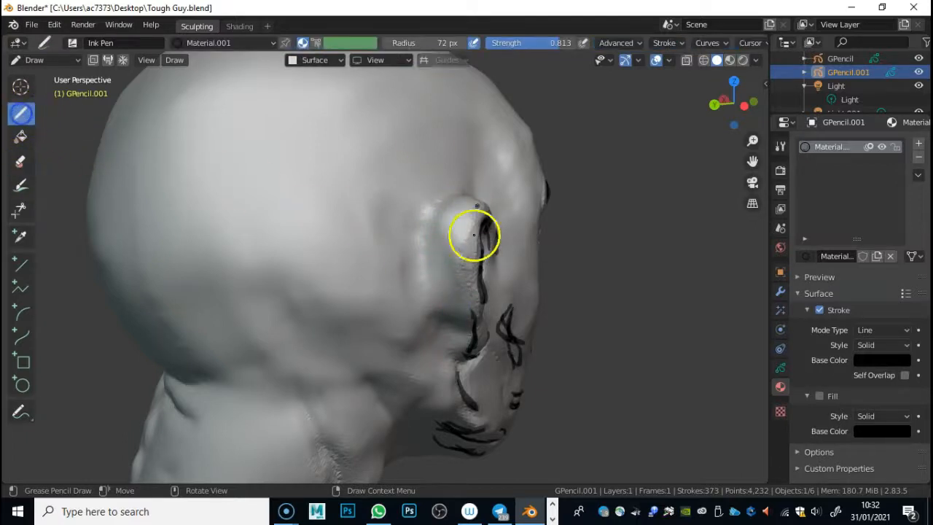
Redraw the right ear's back rim from behind and add short strokes inside its hollow
{"action": "left_click_drag", "start_coordinate": [436, 225], "coordinate": [435, 226]}
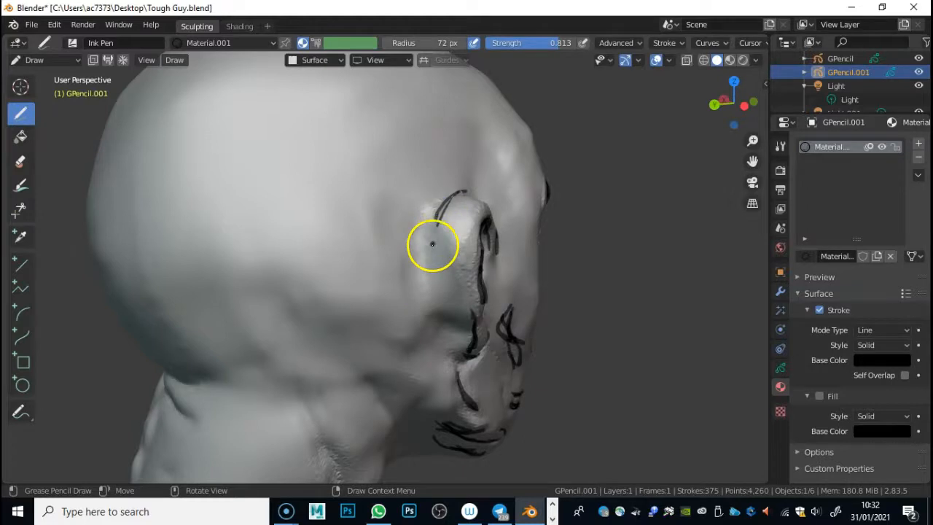
{"action": "left_click_drag", "start_coordinate": [445, 289], "coordinate": [449, 295]}
{"action": "middle_click_drag", "start_coordinate": [489, 293], "coordinate": [407, 283]}
{"action": "left_click_drag", "start_coordinate": [315, 205], "coordinate": [291, 192]}
{"action": "mouse_move", "coordinate": [292, 192]}
{"action": "middle_mouse_down"}
{"action": "mouse_move", "coordinate": [314, 214]}
{"action": "mouse_move", "coordinate": [387, 210]}
{"action": "mouse_move", "coordinate": [406, 260]}
{"action": "mouse_move", "coordinate": [240, 233]}
{"action": "middle_mouse_up"}
{"action": "mouse_move", "coordinate": [207, 244]}
{"action": "left_mouse_down"}
{"action": "mouse_move", "coordinate": [241, 263]}
{"action": "mouse_move", "coordinate": [240, 248]}
{"action": "mouse_move", "coordinate": [241, 258]}
{"action": "left_mouse_up"}
{"action": "middle_click_drag", "start_coordinate": [235, 268], "coordinate": [295, 251]}
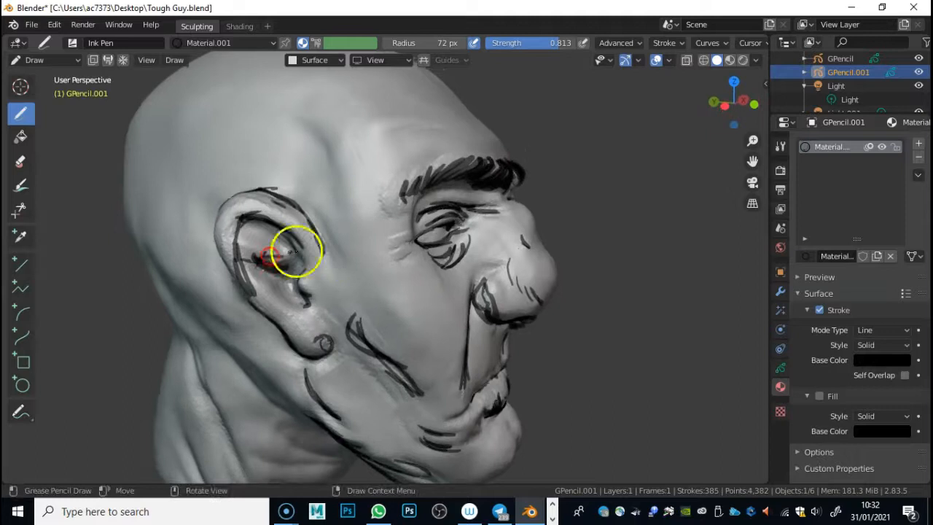
{"action": "left_click_drag", "start_coordinate": [278, 277], "coordinate": [291, 285]}
{"action": "left_click_drag", "start_coordinate": [285, 280], "coordinate": [297, 292]}
Draw crow's-feet lines beside the right eye and long horizontal wrinkle lines across the forehead
{"action": "mouse_move", "coordinate": [506, 250]}
{"action": "middle_mouse_down"}
{"action": "mouse_move", "coordinate": [398, 269]}
{"action": "mouse_move", "coordinate": [354, 254]}
{"action": "mouse_move", "coordinate": [405, 250]}
{"action": "middle_mouse_up"}
{"action": "mouse_move", "coordinate": [332, 264]}
{"action": "left_mouse_down"}
{"action": "mouse_move", "coordinate": [371, 259]}
{"action": "mouse_move", "coordinate": [364, 268]}
{"action": "left_mouse_up"}
{"action": "middle_click_drag", "start_coordinate": [448, 218], "coordinate": [363, 264]}
{"action": "left_click_drag", "start_coordinate": [385, 224], "coordinate": [321, 228]}
{"action": "left_click_drag", "start_coordinate": [520, 185], "coordinate": [398, 217]}
{"action": "left_click_drag", "start_coordinate": [291, 197], "coordinate": [446, 177]}
{"action": "left_click_drag", "start_coordinate": [324, 191], "coordinate": [446, 179]}
{"action": "left_click_drag", "start_coordinate": [445, 185], "coordinate": [493, 167]}
Draw parallel diagonal crease strokes on the left temple above the ear
{"action": "mouse_move", "coordinate": [466, 194]}
{"action": "middle_mouse_down"}
{"action": "mouse_move", "coordinate": [317, 168]}
{"action": "mouse_move", "coordinate": [332, 164]}
{"action": "middle_mouse_up"}
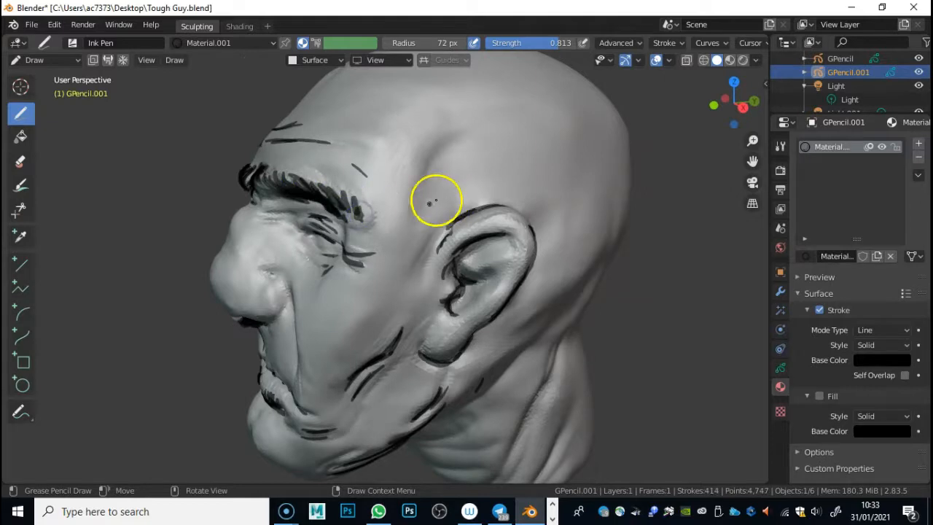
{"action": "middle_click_drag", "start_coordinate": [431, 202], "coordinate": [366, 156]}
{"action": "mouse_move", "coordinate": [384, 209]}
{"action": "left_mouse_down"}
{"action": "mouse_move", "coordinate": [418, 153]}
{"action": "mouse_move", "coordinate": [403, 163]}
{"action": "left_mouse_up"}
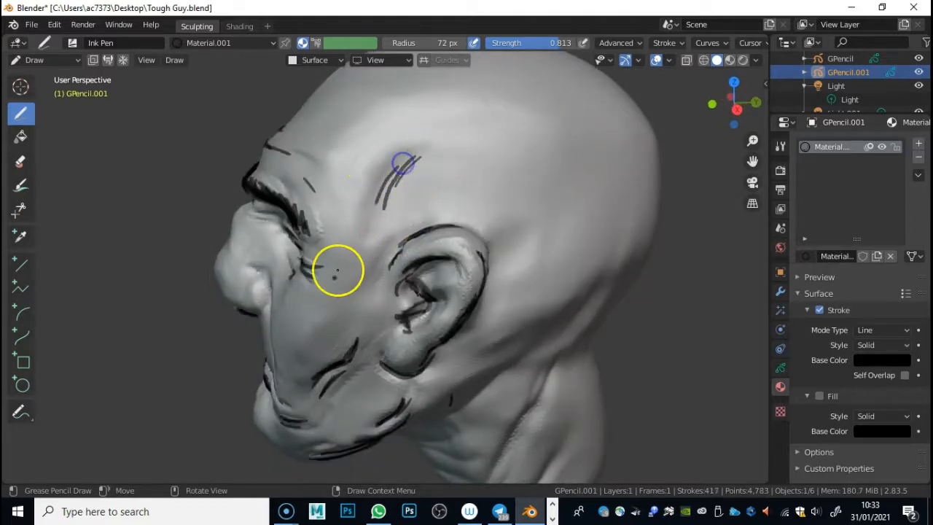
Strengthen the left fold line beside the nose and add short contour strokes on the left side of the nose tip
{"action": "middle_click_drag", "start_coordinate": [338, 271], "coordinate": [362, 246]}
{"action": "mouse_move", "coordinate": [312, 410]}
{"action": "middle_mouse_down"}
{"action": "mouse_move", "coordinate": [326, 348]}
{"action": "mouse_move", "coordinate": [351, 344]}
{"action": "middle_mouse_up"}
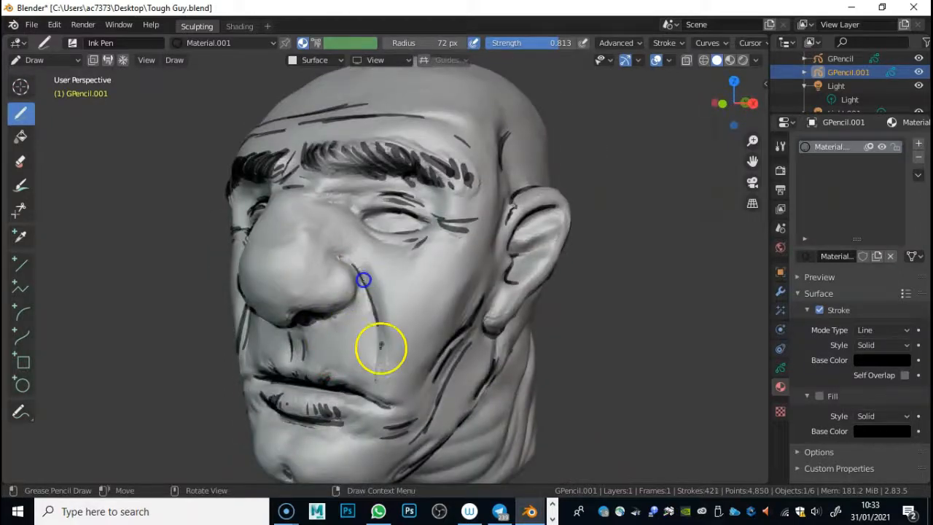
{"action": "mouse_move", "coordinate": [262, 314]}
{"action": "middle_mouse_down"}
{"action": "mouse_move", "coordinate": [255, 308]}
{"action": "mouse_move", "coordinate": [250, 329]}
{"action": "mouse_move", "coordinate": [383, 281]}
{"action": "mouse_move", "coordinate": [317, 294]}
{"action": "mouse_move", "coordinate": [326, 287]}
{"action": "middle_mouse_up"}
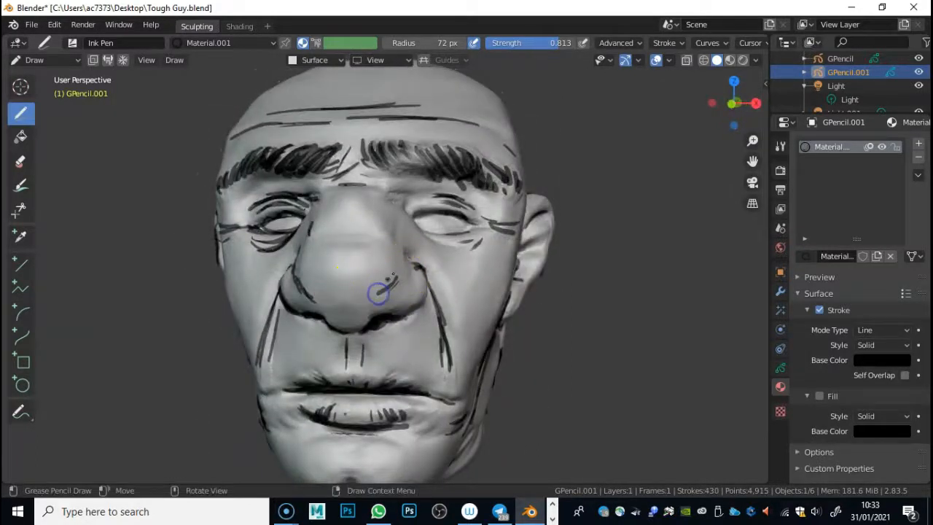
{"action": "left_click_drag", "start_coordinate": [395, 292], "coordinate": [405, 282]}
{"action": "mouse_move", "coordinate": [401, 287]}
{"action": "middle_mouse_down"}
{"action": "mouse_move", "coordinate": [296, 296]}
{"action": "mouse_move", "coordinate": [368, 301]}
{"action": "middle_mouse_up"}
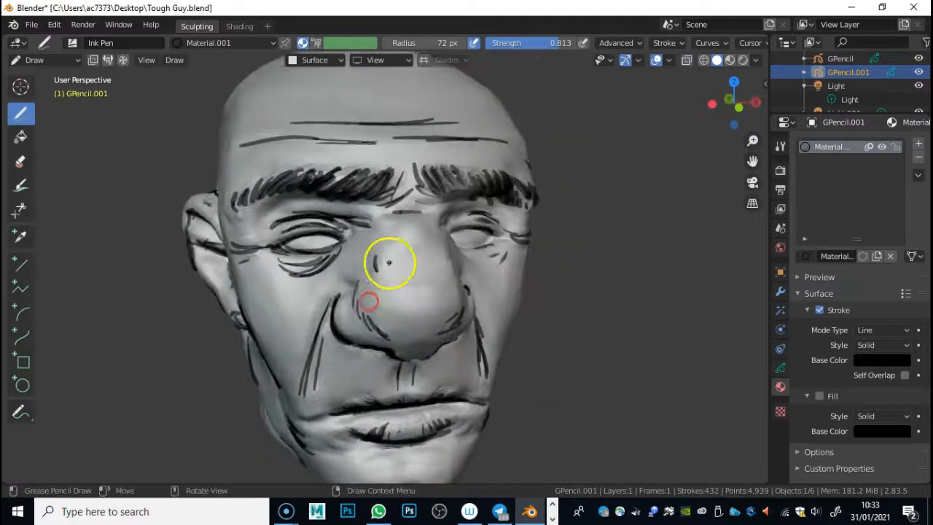
Draw a short stroke in the chin dimple and curved lines beneath the chin
{"action": "middle_click_drag", "start_coordinate": [404, 273], "coordinate": [467, 213]}
{"action": "left_click_drag", "start_coordinate": [387, 405], "coordinate": [408, 451]}
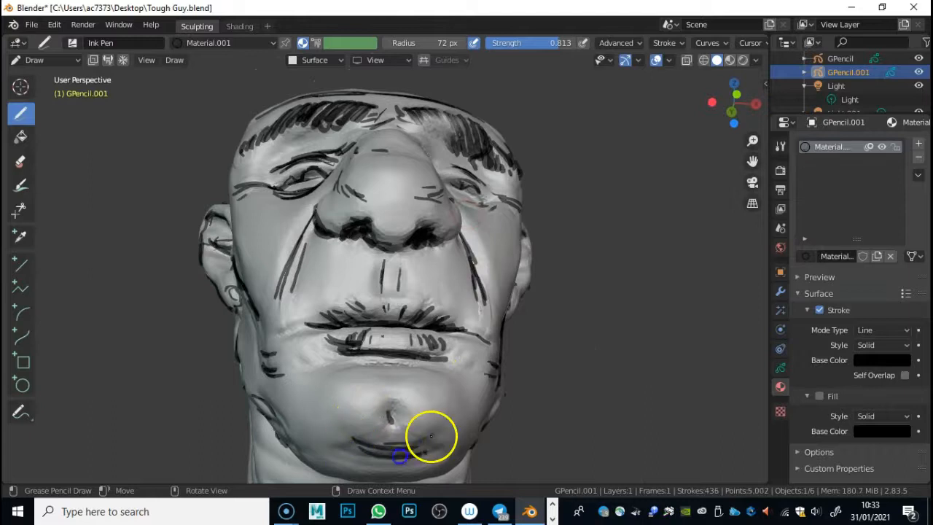
{"action": "middle_click_drag", "start_coordinate": [446, 392], "coordinate": [445, 380]}
Draw curved wrinkle lines across the front and side of the neck
{"action": "mouse_move", "coordinate": [462, 302]}
{"action": "middle_mouse_down"}
{"action": "mouse_move", "coordinate": [491, 304]}
{"action": "mouse_move", "coordinate": [475, 323]}
{"action": "mouse_move", "coordinate": [487, 312]}
{"action": "mouse_move", "coordinate": [454, 401]}
{"action": "mouse_move", "coordinate": [471, 371]}
{"action": "mouse_move", "coordinate": [451, 343]}
{"action": "middle_mouse_up"}
{"action": "left_click_drag", "start_coordinate": [406, 401], "coordinate": [453, 394]}
{"action": "mouse_move", "coordinate": [427, 403]}
{"action": "left_mouse_down"}
{"action": "mouse_move", "coordinate": [462, 394]}
{"action": "mouse_move", "coordinate": [423, 406]}
{"action": "left_mouse_up"}
{"action": "middle_click_drag", "start_coordinate": [353, 391], "coordinate": [323, 391]}
{"action": "mouse_move", "coordinate": [286, 397]}
{"action": "left_mouse_down"}
{"action": "mouse_move", "coordinate": [342, 408]}
{"action": "mouse_move", "coordinate": [325, 424]}
{"action": "mouse_move", "coordinate": [397, 430]}
{"action": "left_mouse_up"}
{"action": "left_click_drag", "start_coordinate": [279, 425], "coordinate": [342, 437]}
{"action": "mouse_move", "coordinate": [306, 439]}
{"action": "left_mouse_down"}
{"action": "mouse_move", "coordinate": [371, 443]}
{"action": "mouse_move", "coordinate": [394, 457]}
{"action": "left_mouse_up"}
Draw long lines down the neck muscle on the left side and a short crease behind the left jaw
{"action": "middle_click_drag", "start_coordinate": [402, 248], "coordinate": [239, 413]}
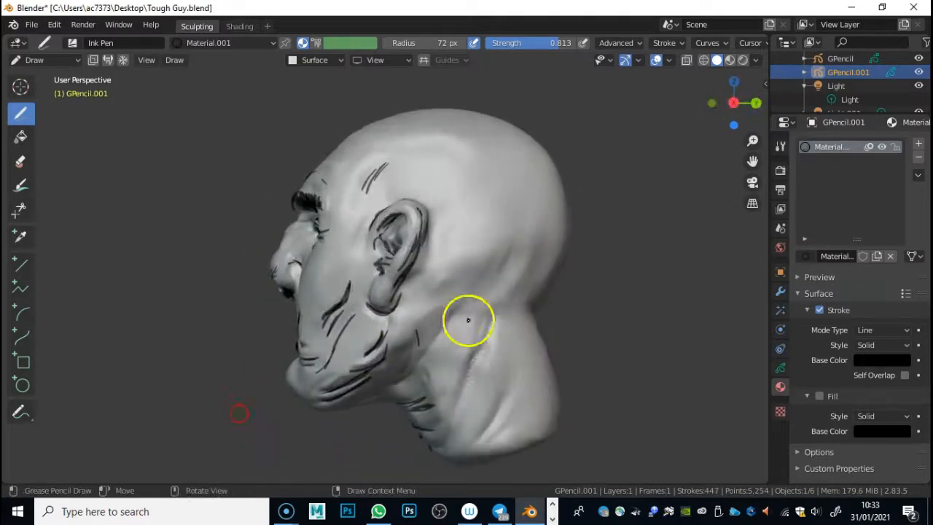
{"action": "left_click_drag", "start_coordinate": [498, 306], "coordinate": [446, 419]}
{"action": "left_click_drag", "start_coordinate": [487, 329], "coordinate": [461, 403]}
{"action": "mouse_move", "coordinate": [457, 297]}
{"action": "left_mouse_down"}
{"action": "mouse_move", "coordinate": [437, 337]}
{"action": "mouse_move", "coordinate": [442, 328]}
{"action": "left_mouse_up"}
Draw horizontal crease lines along the base of the skull and the lower back of the head
{"action": "mouse_move", "coordinate": [563, 269]}
{"action": "middle_mouse_down"}
{"action": "mouse_move", "coordinate": [462, 290]}
{"action": "mouse_move", "coordinate": [473, 270]}
{"action": "middle_mouse_up"}
{"action": "left_click_drag", "start_coordinate": [386, 334], "coordinate": [477, 347]}
{"action": "left_click_drag", "start_coordinate": [415, 348], "coordinate": [514, 346]}
{"action": "mouse_move", "coordinate": [433, 298]}
{"action": "left_mouse_down"}
{"action": "mouse_move", "coordinate": [514, 299]}
{"action": "mouse_move", "coordinate": [462, 296]}
{"action": "left_mouse_up"}
Draw long curved crease lines on the upper scalp on both sides of the head
{"action": "middle_click_drag", "start_coordinate": [535, 235], "coordinate": [579, 256]}
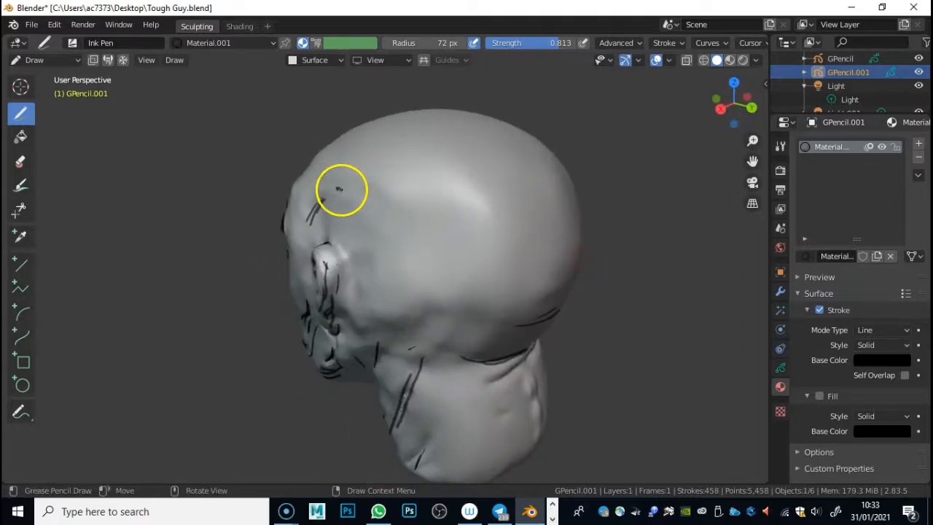
{"action": "mouse_move", "coordinate": [375, 178]}
{"action": "left_mouse_down"}
{"action": "mouse_move", "coordinate": [431, 172]}
{"action": "mouse_move", "coordinate": [462, 191]}
{"action": "left_mouse_up"}
{"action": "mouse_move", "coordinate": [493, 202]}
{"action": "middle_mouse_down"}
{"action": "mouse_move", "coordinate": [369, 248]}
{"action": "mouse_move", "coordinate": [289, 244]}
{"action": "mouse_move", "coordinate": [306, 240]}
{"action": "middle_mouse_up"}
{"action": "mouse_move", "coordinate": [397, 223]}
{"action": "left_mouse_down"}
{"action": "mouse_move", "coordinate": [286, 200]}
{"action": "mouse_move", "coordinate": [265, 227]}
{"action": "left_mouse_up"}
{"action": "left_click_drag", "start_coordinate": [352, 229], "coordinate": [284, 246]}
Draw diagonal crease lines on the back of the head behind the right ear and at the skull base
{"action": "mouse_move", "coordinate": [301, 276]}
{"action": "middle_mouse_down"}
{"action": "mouse_move", "coordinate": [353, 225]}
{"action": "mouse_move", "coordinate": [353, 239]}
{"action": "middle_mouse_up"}
{"action": "left_click_drag", "start_coordinate": [339, 244], "coordinate": [360, 255]}
{"action": "left_click_drag", "start_coordinate": [311, 272], "coordinate": [360, 292]}
{"action": "mouse_move", "coordinate": [280, 313]}
{"action": "left_mouse_down"}
{"action": "mouse_move", "coordinate": [343, 311]}
{"action": "mouse_move", "coordinate": [339, 341]}
{"action": "left_mouse_up"}
Draw lines down the right side of the neck and creases behind the right jaw
{"action": "left_click_drag", "start_coordinate": [368, 388], "coordinate": [368, 400]}
{"action": "left_click_drag", "start_coordinate": [356, 363], "coordinate": [362, 394]}
{"action": "left_click_drag", "start_coordinate": [382, 305], "coordinate": [414, 339]}
{"action": "mouse_move", "coordinate": [414, 339]}
{"action": "middle_mouse_down"}
{"action": "mouse_move", "coordinate": [285, 319]}
{"action": "mouse_move", "coordinate": [462, 319]}
{"action": "mouse_move", "coordinate": [459, 307]}
{"action": "middle_mouse_up"}
{"action": "left_click_drag", "start_coordinate": [367, 296], "coordinate": [376, 313]}
Draw horizontal crease lines across the nape and short strokes over the bumps of the spine
{"action": "mouse_move", "coordinate": [376, 313]}
{"action": "middle_mouse_down"}
{"action": "mouse_move", "coordinate": [412, 214]}
{"action": "mouse_move", "coordinate": [537, 187]}
{"action": "middle_mouse_up"}
{"action": "mouse_move", "coordinate": [317, 266]}
{"action": "middle_mouse_down"}
{"action": "mouse_move", "coordinate": [430, 333]}
{"action": "mouse_move", "coordinate": [435, 269]}
{"action": "mouse_move", "coordinate": [408, 212]}
{"action": "mouse_move", "coordinate": [402, 230]}
{"action": "mouse_move", "coordinate": [346, 216]}
{"action": "middle_mouse_up"}
{"action": "left_click_drag", "start_coordinate": [449, 358], "coordinate": [519, 347]}
{"action": "left_click_drag", "start_coordinate": [456, 353], "coordinate": [550, 344]}
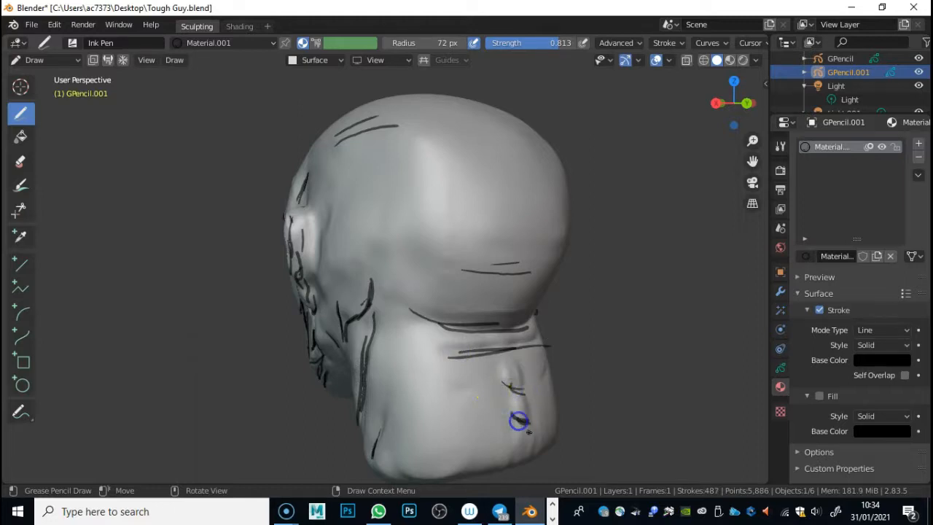
Outline the bottom edge of the neck with long curved strokes
{"action": "mouse_move", "coordinate": [437, 417]}
{"action": "middle_mouse_down"}
{"action": "mouse_move", "coordinate": [277, 379]}
{"action": "mouse_move", "coordinate": [259, 387]}
{"action": "middle_mouse_up"}
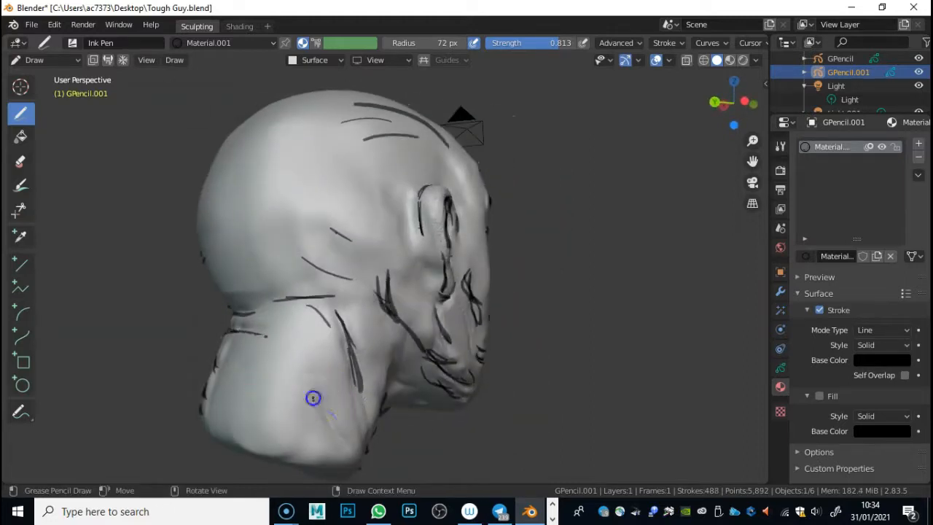
{"action": "middle_click_drag", "start_coordinate": [264, 432], "coordinate": [338, 260]}
{"action": "mouse_move", "coordinate": [284, 240]}
{"action": "left_mouse_down"}
{"action": "mouse_move", "coordinate": [271, 277]}
{"action": "mouse_move", "coordinate": [298, 339]}
{"action": "mouse_move", "coordinate": [418, 362]}
{"action": "mouse_move", "coordinate": [444, 356]}
{"action": "left_mouse_up"}
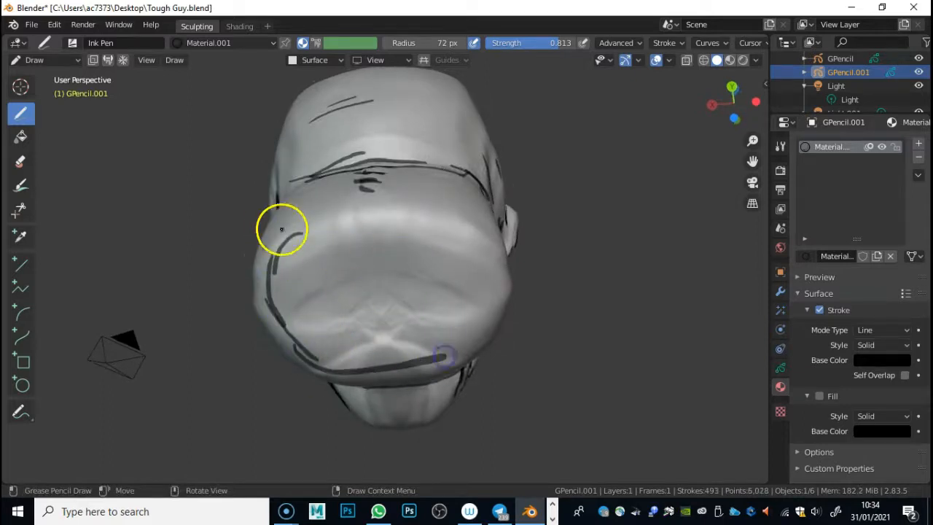
{"action": "mouse_move", "coordinate": [484, 265]}
{"action": "left_mouse_down"}
{"action": "mouse_move", "coordinate": [481, 328]}
{"action": "mouse_move", "coordinate": [423, 368]}
{"action": "left_mouse_up"}
Add strokes under the left eye and reinforce the rim and inner folds of the left ear
{"action": "mouse_move", "coordinate": [467, 248]}
{"action": "middle_mouse_down"}
{"action": "mouse_move", "coordinate": [457, 287]}
{"action": "mouse_move", "coordinate": [183, 350]}
{"action": "middle_mouse_up"}
{"action": "mouse_move", "coordinate": [394, 291]}
{"action": "middle_mouse_down"}
{"action": "mouse_move", "coordinate": [312, 302]}
{"action": "mouse_move", "coordinate": [410, 264]}
{"action": "mouse_move", "coordinate": [415, 285]}
{"action": "mouse_move", "coordinate": [397, 230]}
{"action": "middle_mouse_up"}
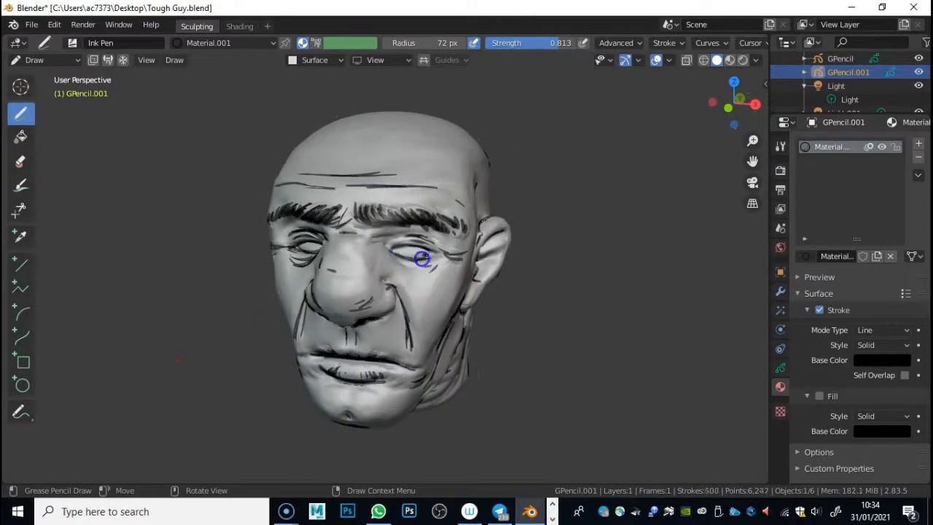
{"action": "middle_click_drag", "start_coordinate": [384, 287], "coordinate": [316, 250]}
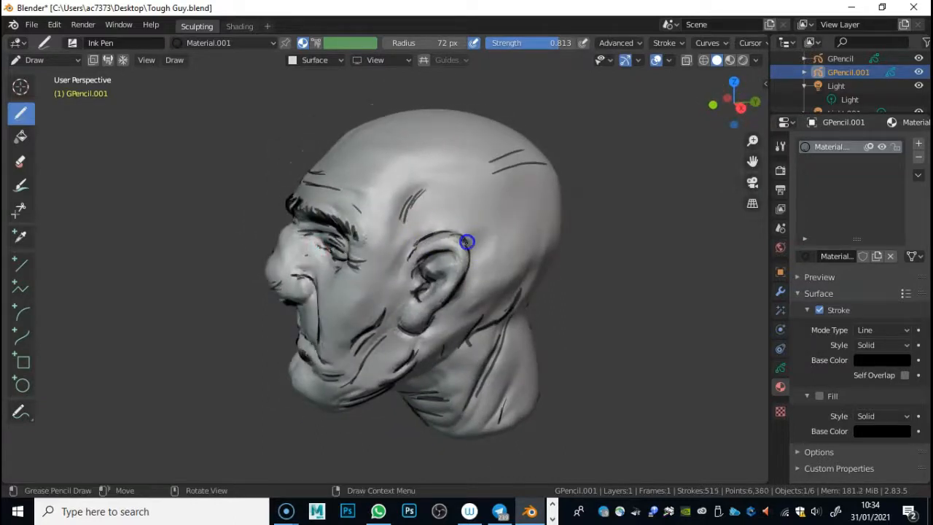
{"action": "mouse_move", "coordinate": [427, 253]}
{"action": "middle_mouse_down"}
{"action": "mouse_move", "coordinate": [387, 268]}
{"action": "mouse_move", "coordinate": [370, 262]}
{"action": "mouse_move", "coordinate": [394, 236]}
{"action": "mouse_move", "coordinate": [423, 246]}
{"action": "mouse_move", "coordinate": [446, 227]}
{"action": "mouse_move", "coordinate": [429, 243]}
{"action": "middle_mouse_up"}
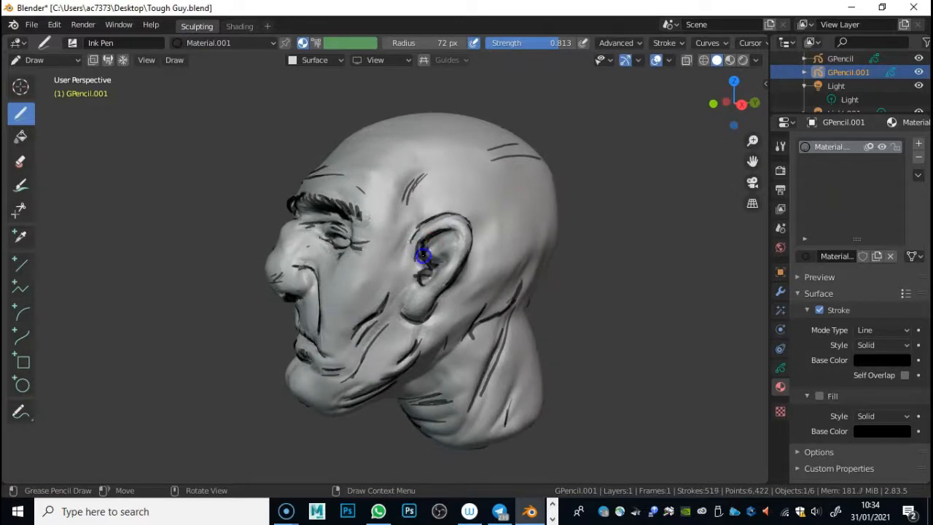
{"action": "mouse_move", "coordinate": [430, 252]}
{"action": "middle_mouse_down"}
{"action": "mouse_move", "coordinate": [377, 264]}
{"action": "mouse_move", "coordinate": [501, 247]}
{"action": "mouse_move", "coordinate": [486, 219]}
{"action": "mouse_move", "coordinate": [492, 237]}
{"action": "middle_mouse_up"}
Add a short stroke at the front end of the right jaw crease
{"action": "mouse_move", "coordinate": [444, 257]}
{"action": "middle_mouse_down"}
{"action": "mouse_move", "coordinate": [356, 264]}
{"action": "mouse_move", "coordinate": [516, 241]}
{"action": "mouse_move", "coordinate": [579, 200]}
{"action": "mouse_move", "coordinate": [560, 211]}
{"action": "mouse_move", "coordinate": [574, 206]}
{"action": "middle_mouse_up"}
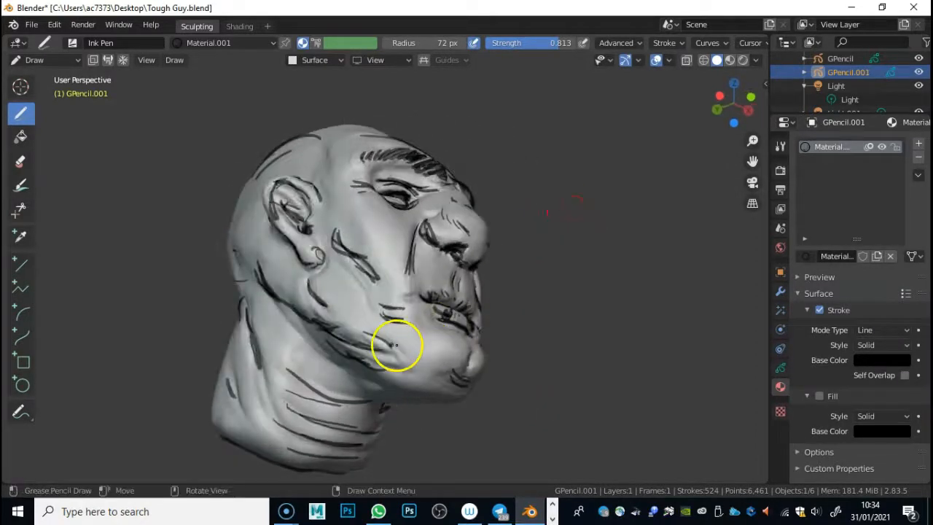
{"action": "left_click_drag", "start_coordinate": [391, 349], "coordinate": [402, 359]}
{"action": "mouse_move", "coordinate": [502, 256]}
{"action": "middle_mouse_down"}
{"action": "mouse_move", "coordinate": [360, 350]}
{"action": "mouse_move", "coordinate": [304, 328]}
{"action": "mouse_move", "coordinate": [483, 291]}
{"action": "mouse_move", "coordinate": [573, 306]}
{"action": "mouse_move", "coordinate": [398, 331]}
{"action": "mouse_move", "coordinate": [316, 323]}
{"action": "mouse_move", "coordinate": [424, 305]}
{"action": "mouse_move", "coordinate": [410, 310]}
{"action": "mouse_move", "coordinate": [441, 319]}
{"action": "mouse_move", "coordinate": [423, 321]}
{"action": "middle_mouse_up"}
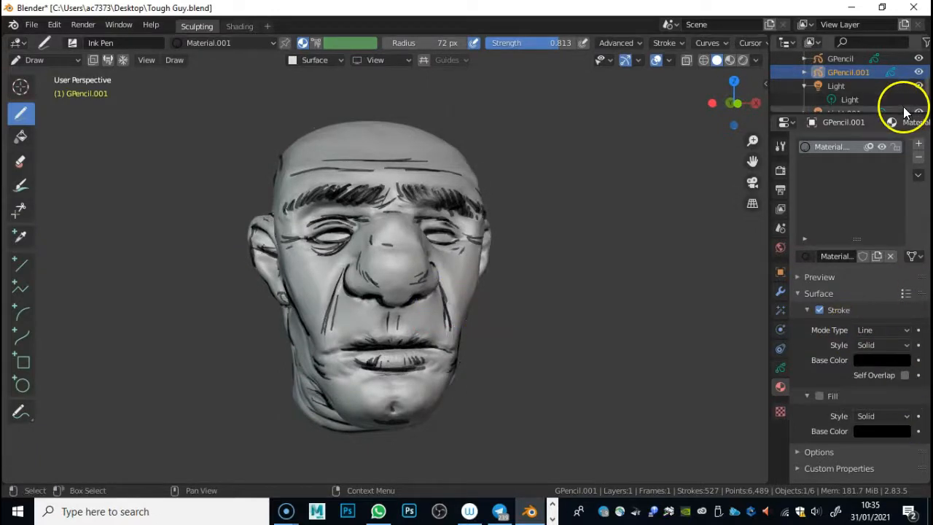
Hide the Quad Sphere head mesh and inspect the grease pencil strokes on their own from the side
{"action": "scroll", "coordinate": [874, 81], "scroll_direction": "down", "scroll_amount": 2}
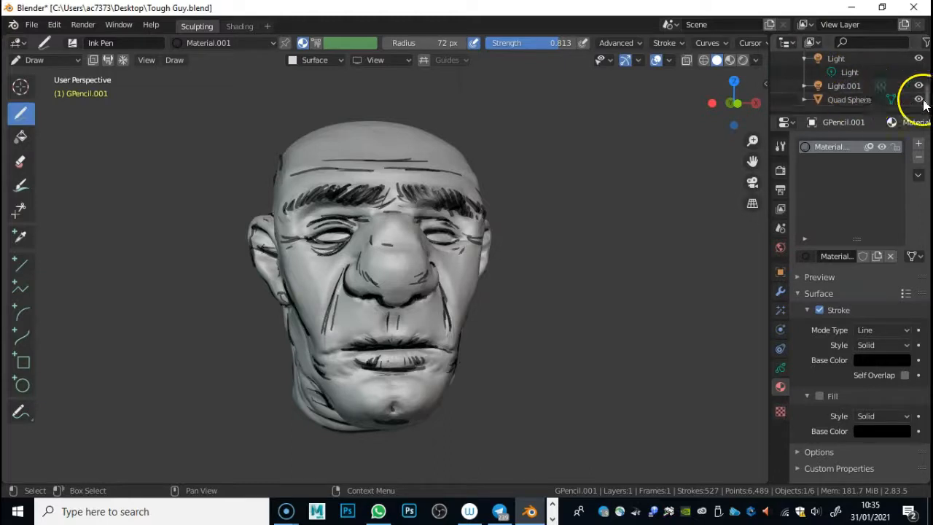
{"action": "left_click", "coordinate": [918, 100]}
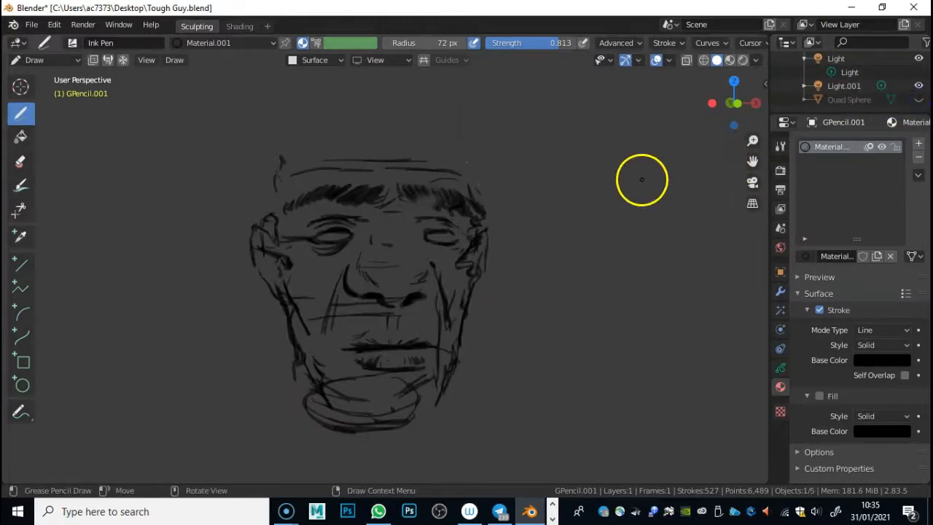
{"action": "mouse_move", "coordinate": [421, 298]}
{"action": "middle_mouse_down"}
{"action": "mouse_move", "coordinate": [374, 350]}
{"action": "mouse_move", "coordinate": [298, 293]}
{"action": "mouse_move", "coordinate": [309, 238]}
{"action": "mouse_move", "coordinate": [454, 235]}
{"action": "mouse_move", "coordinate": [535, 254]}
{"action": "mouse_move", "coordinate": [500, 287]}
{"action": "mouse_move", "coordinate": [428, 278]}
{"action": "mouse_move", "coordinate": [443, 225]}
{"action": "mouse_move", "coordinate": [527, 229]}
{"action": "mouse_move", "coordinate": [586, 253]}
{"action": "mouse_move", "coordinate": [356, 266]}
{"action": "mouse_move", "coordinate": [576, 259]}
{"action": "middle_mouse_up"}
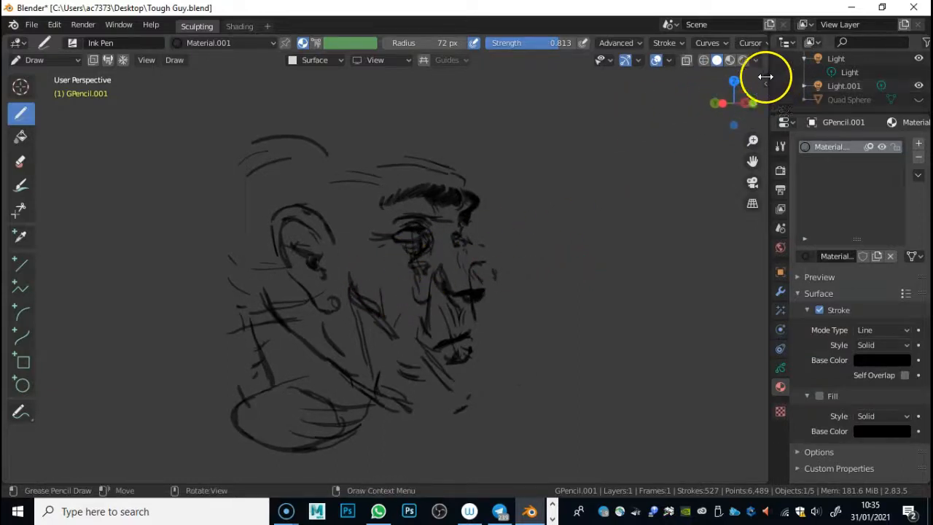
Set the viewport's clip end to 4 m and inspect the clipped strokes from both sides and the front
{"action": "key", "text": "n"}
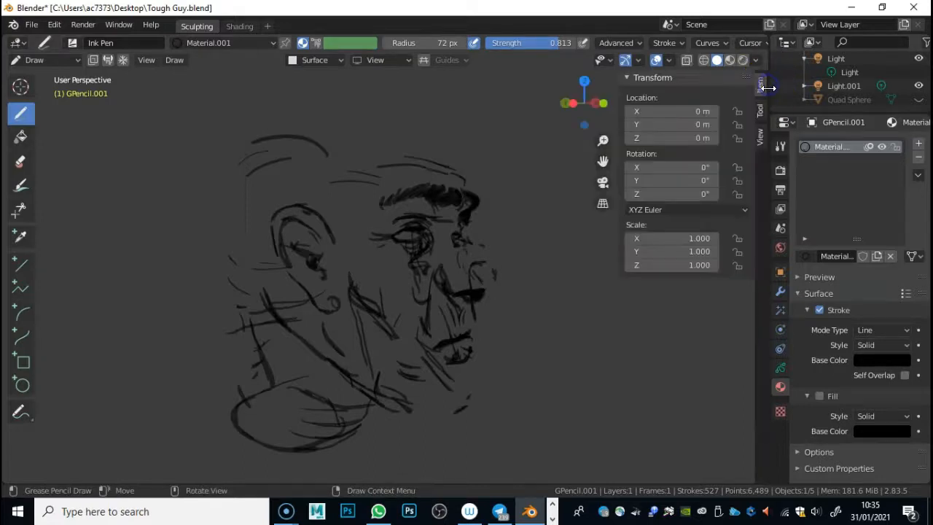
{"action": "left_click", "coordinate": [760, 137]}
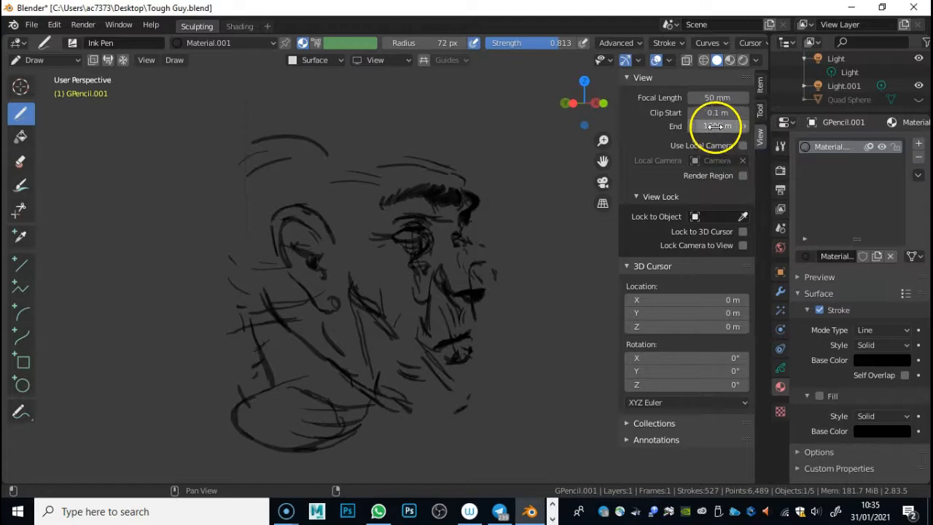
{"action": "left_click_drag", "start_coordinate": [704, 127], "coordinate": [700, 126]}
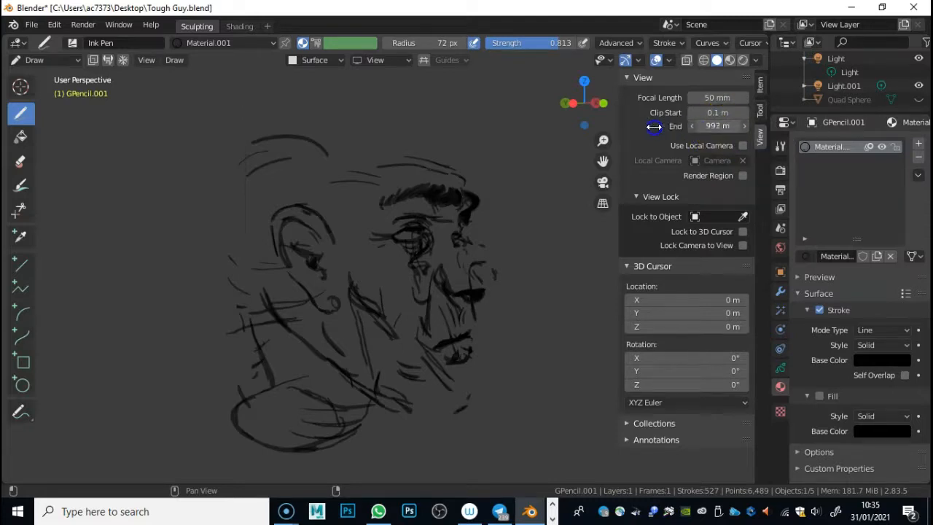
{"action": "left_click_drag", "start_coordinate": [535, 134], "coordinate": [491, 144]}
{"action": "left_click", "coordinate": [701, 126]}
{"action": "left_click_drag", "start_coordinate": [717, 126], "coordinate": [679, 126]}
{"action": "left_click_drag", "start_coordinate": [481, 138], "coordinate": [677, 126]}
{"action": "mouse_move", "coordinate": [509, 135]}
{"action": "left_mouse_down"}
{"action": "mouse_move", "coordinate": [708, 125]}
{"action": "mouse_move", "coordinate": [523, 132]}
{"action": "mouse_move", "coordinate": [561, 133]}
{"action": "mouse_move", "coordinate": [548, 132]}
{"action": "left_mouse_up"}
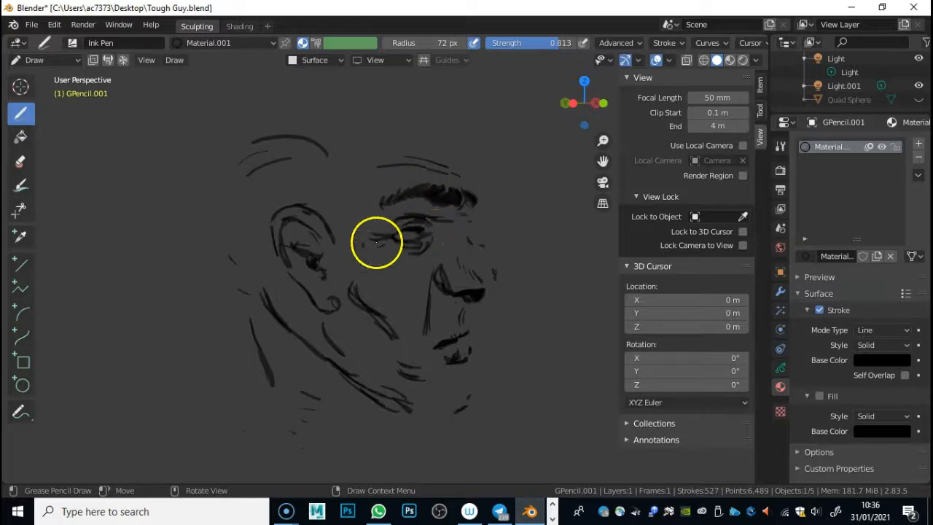
{"action": "middle_click_drag", "start_coordinate": [495, 210], "coordinate": [416, 225]}
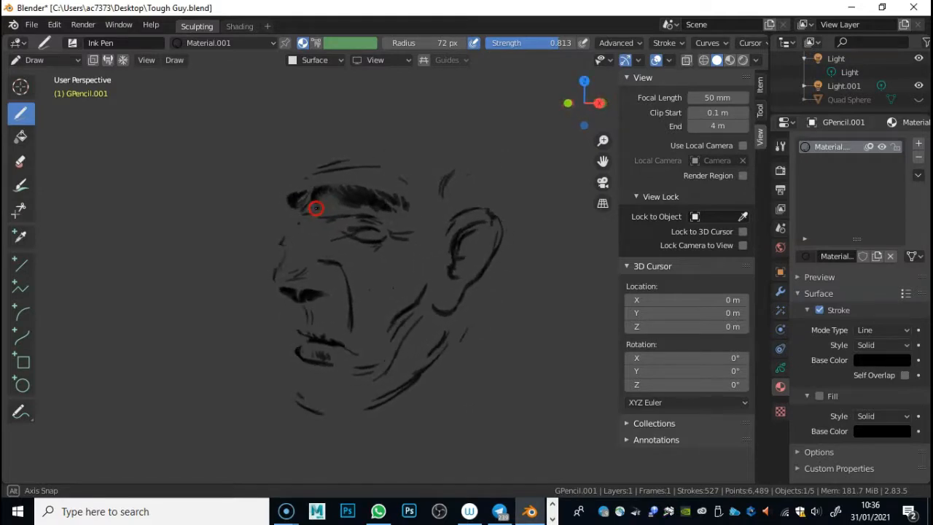
{"action": "middle_click_drag", "start_coordinate": [292, 210], "coordinate": [283, 224]}
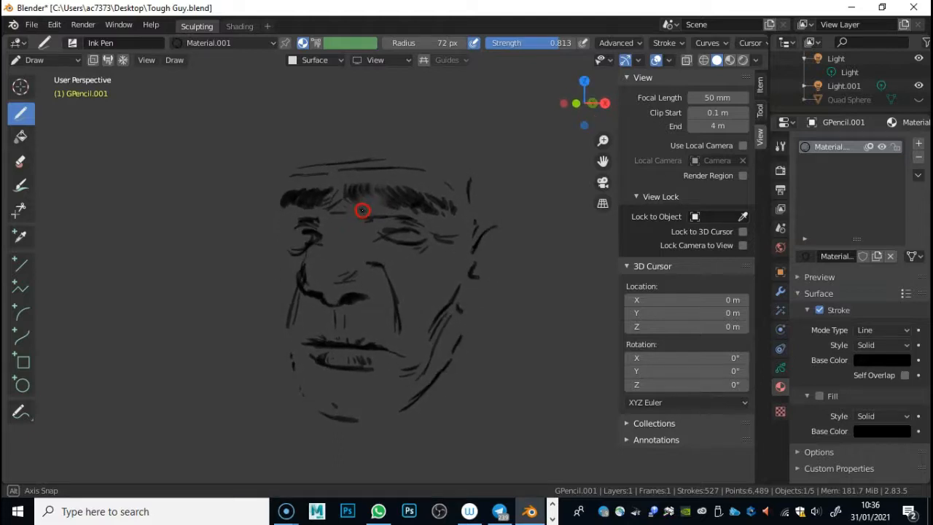
{"action": "mouse_move", "coordinate": [464, 207]}
{"action": "middle_mouse_down"}
{"action": "mouse_move", "coordinate": [519, 175]}
{"action": "mouse_move", "coordinate": [450, 212]}
{"action": "middle_mouse_up"}
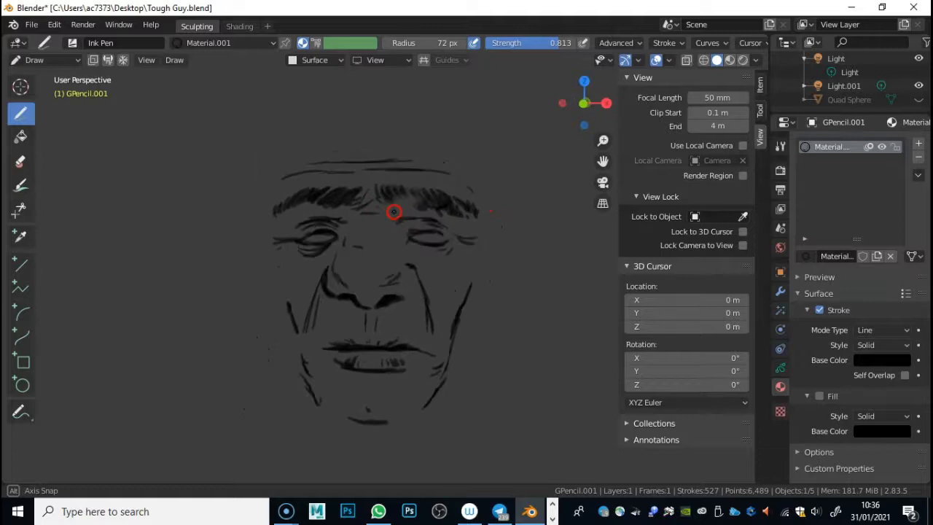
{"action": "middle_click_drag", "start_coordinate": [363, 228], "coordinate": [365, 228]}
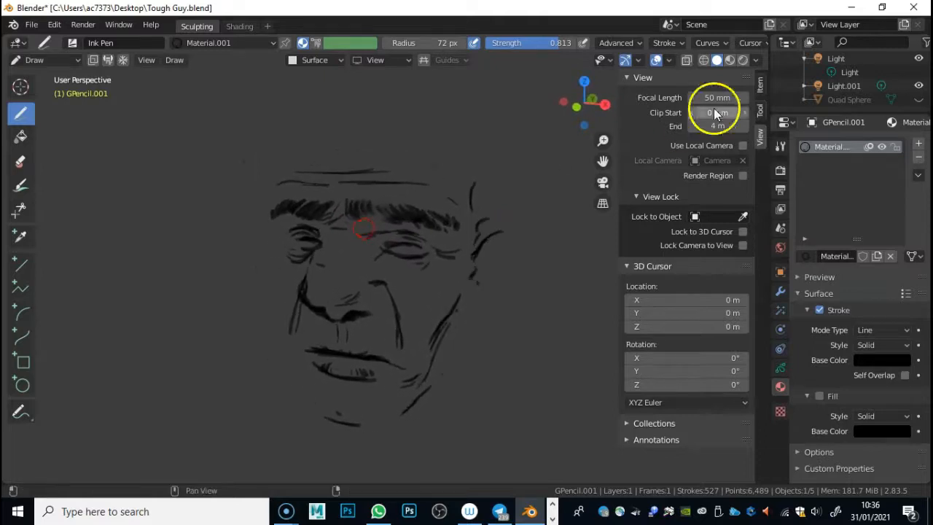
Show the Quad Sphere head mesh again and set the viewport's clip end to 6.3 m
{"action": "left_click", "coordinate": [918, 100]}
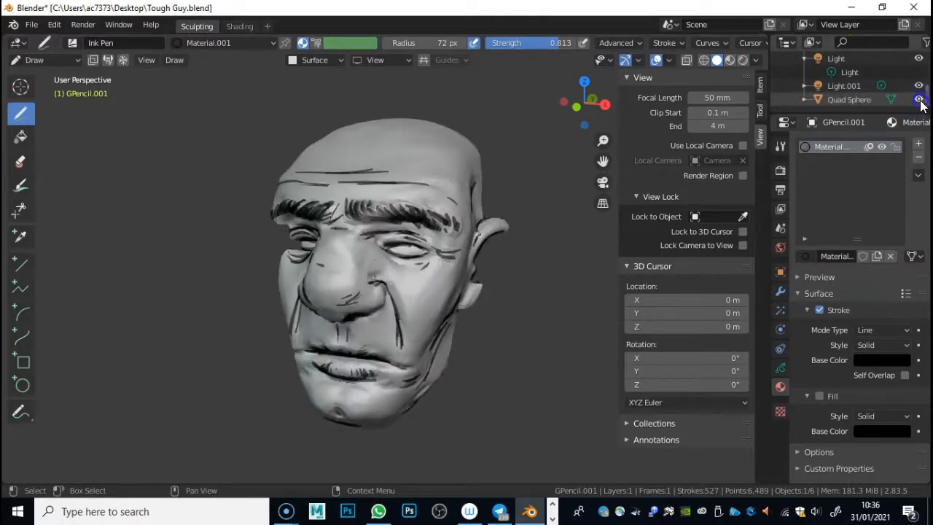
{"action": "left_click", "coordinate": [709, 128]}
{"action": "left_click_drag", "start_coordinate": [709, 128], "coordinate": [729, 127]}
{"action": "middle_click_drag", "start_coordinate": [442, 182], "coordinate": [411, 201]}
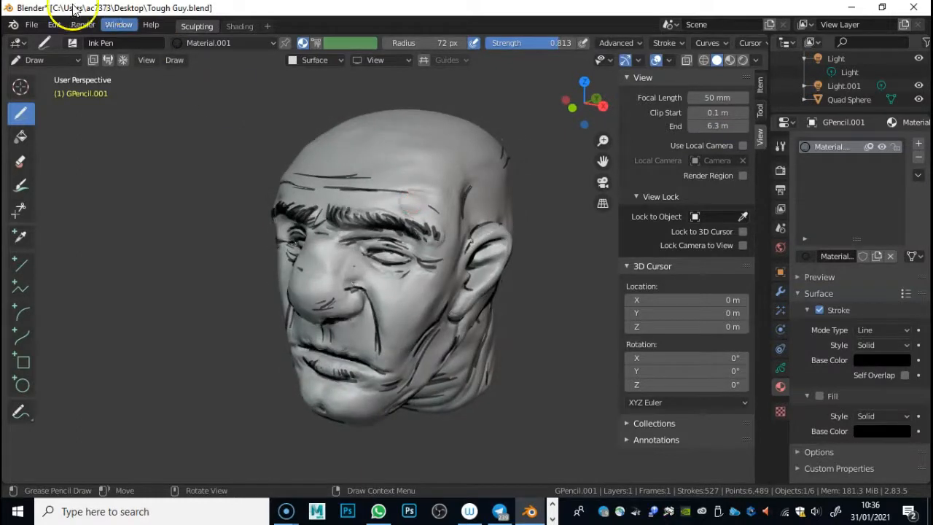
Render an image of the head with its grease pencil lines, then close the render window
{"action": "left_click", "coordinate": [84, 25]}
{"action": "left_click", "coordinate": [111, 41]}
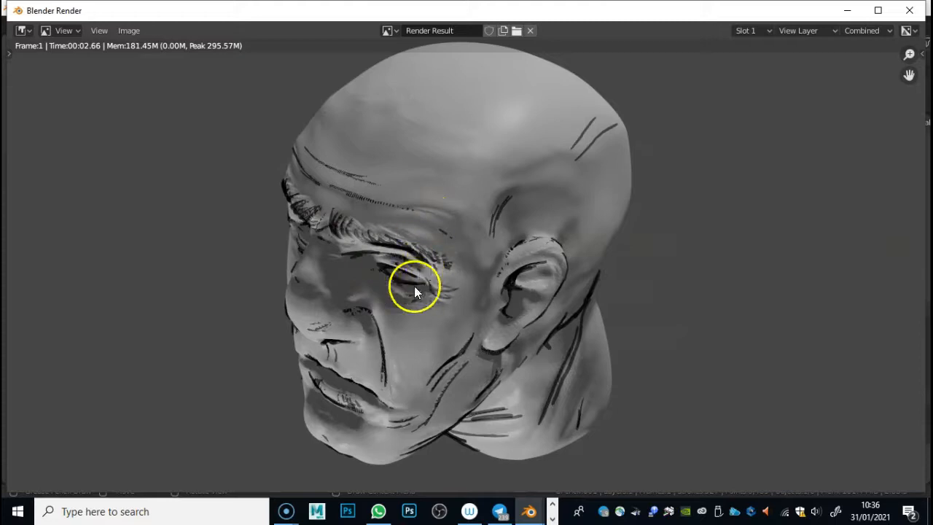
{"action": "left_click", "coordinate": [909, 10]}
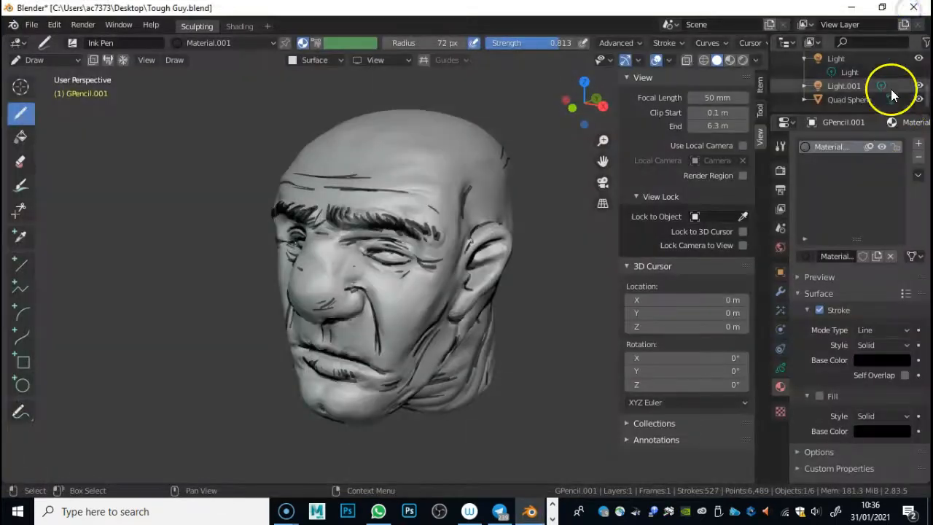
Delete the Quad Sphere head mesh and set the viewport's clip end to 4.2 m
{"action": "right_click", "coordinate": [851, 99]}
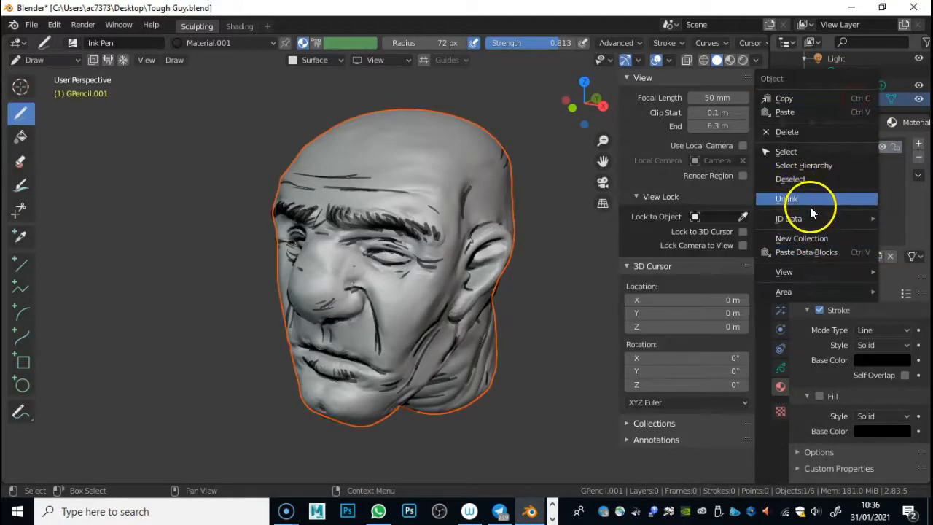
{"action": "left_click", "coordinate": [804, 130]}
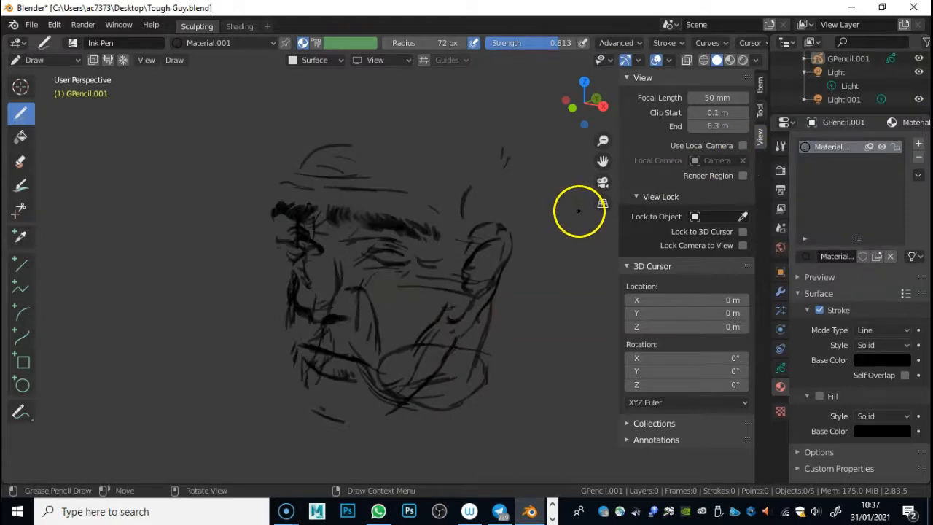
{"action": "mouse_move", "coordinate": [715, 126]}
{"action": "left_mouse_down"}
{"action": "mouse_move", "coordinate": [700, 126]}
{"action": "mouse_move", "coordinate": [709, 126]}
{"action": "left_mouse_up"}
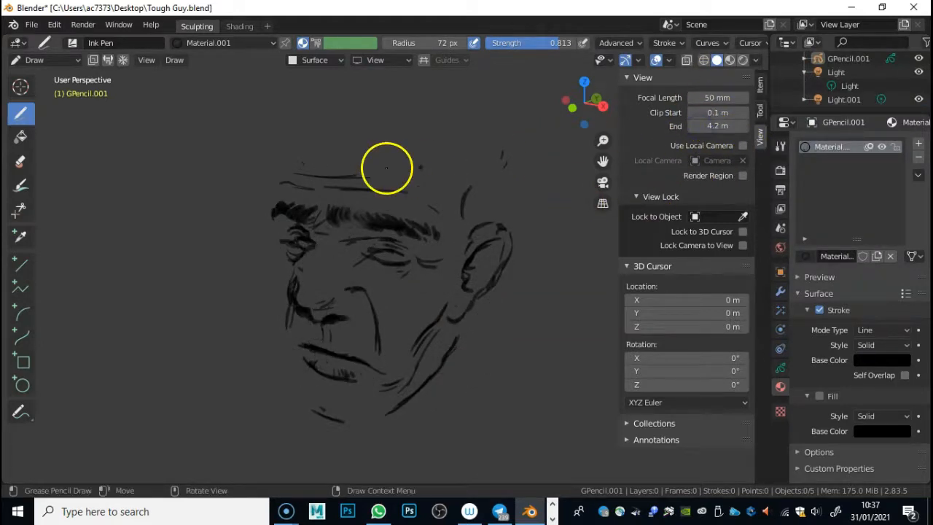
Render an image of the grease pencil strokes without the head mesh, then close the render window
{"action": "left_click", "coordinate": [83, 24]}
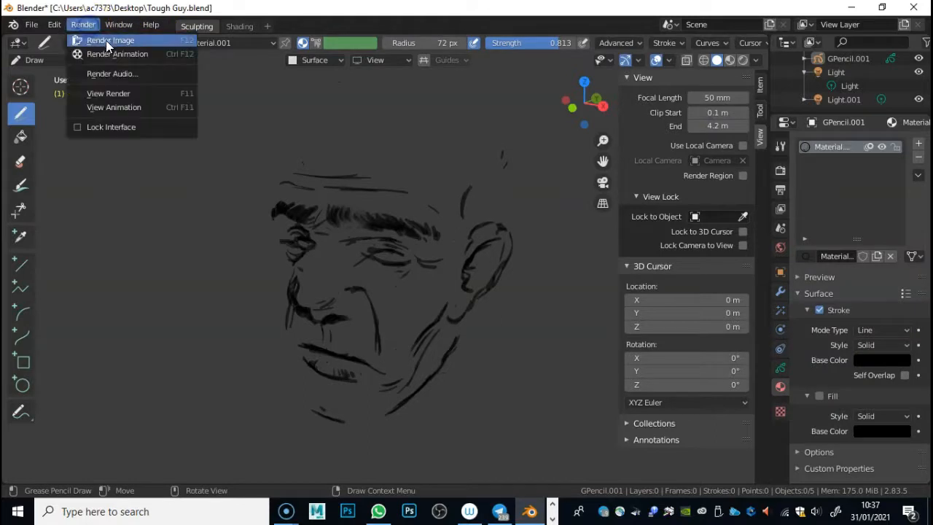
{"action": "left_click", "coordinate": [105, 39]}
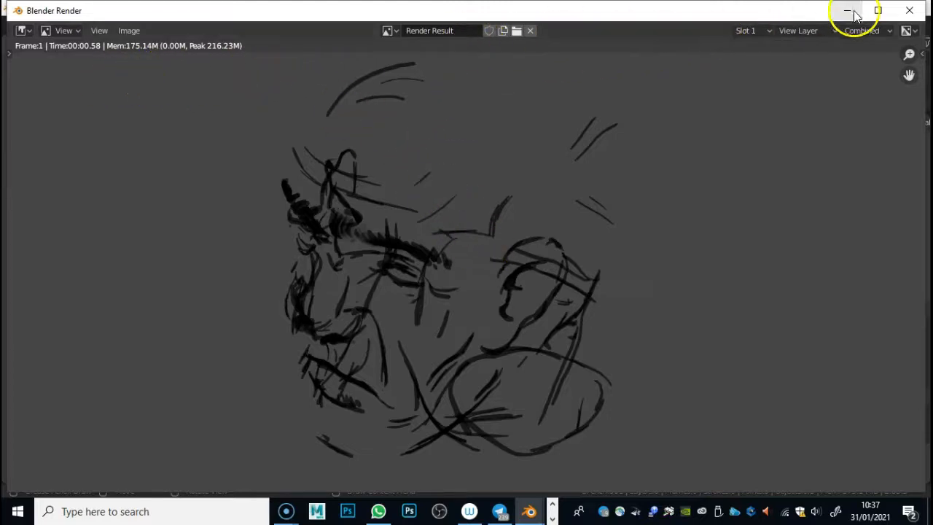
{"action": "left_click", "coordinate": [913, 13]}
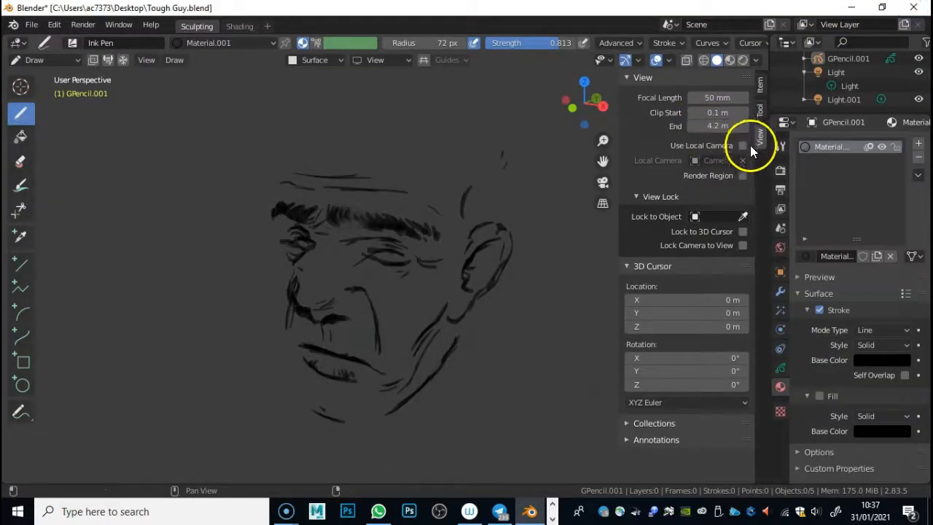
Try viewport clip end values of 4.4 m and 4.1 m to hide the strokes on the far side
{"action": "left_click_drag", "start_coordinate": [718, 126], "coordinate": [718, 125]}
{"action": "mouse_move", "coordinate": [481, 181]}
{"action": "middle_mouse_down"}
{"action": "mouse_move", "coordinate": [370, 190]}
{"action": "mouse_move", "coordinate": [406, 186]}
{"action": "mouse_move", "coordinate": [411, 172]}
{"action": "mouse_move", "coordinate": [429, 180]}
{"action": "mouse_move", "coordinate": [390, 194]}
{"action": "mouse_move", "coordinate": [392, 181]}
{"action": "mouse_move", "coordinate": [351, 202]}
{"action": "mouse_move", "coordinate": [394, 184]}
{"action": "mouse_move", "coordinate": [485, 183]}
{"action": "mouse_move", "coordinate": [429, 187]}
{"action": "mouse_move", "coordinate": [447, 188]}
{"action": "middle_mouse_up"}
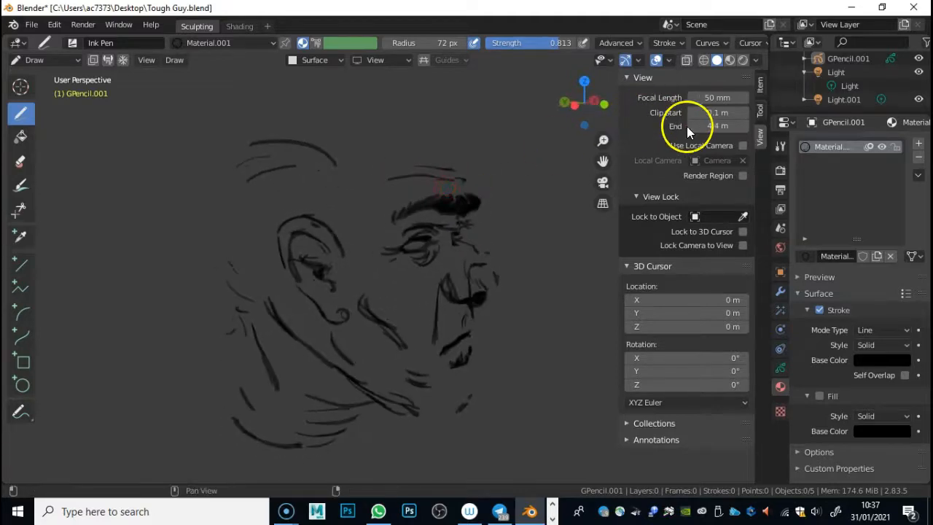
{"action": "mouse_move", "coordinate": [710, 126]}
{"action": "left_mouse_down"}
{"action": "mouse_move", "coordinate": [689, 126]}
{"action": "mouse_move", "coordinate": [722, 126]}
{"action": "mouse_move", "coordinate": [707, 125]}
{"action": "left_mouse_up"}
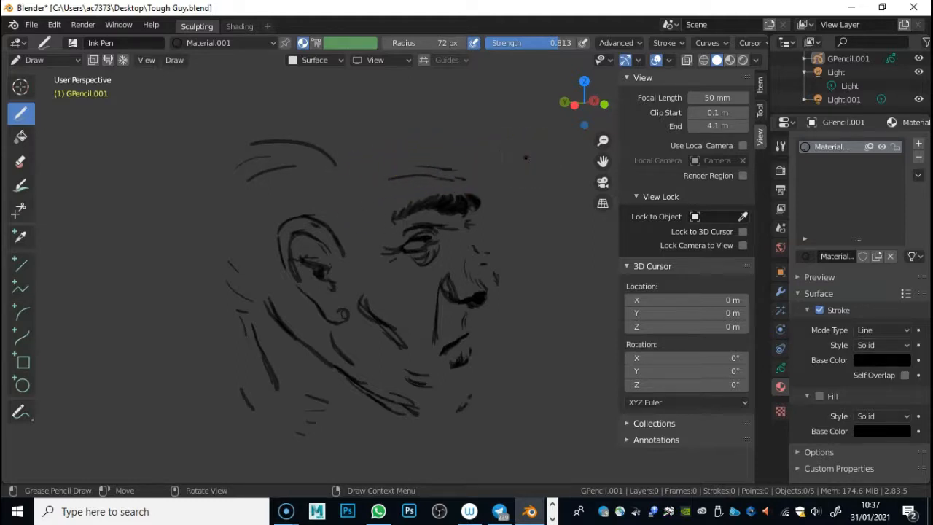
{"action": "middle_click_drag", "start_coordinate": [510, 214], "coordinate": [488, 217]}
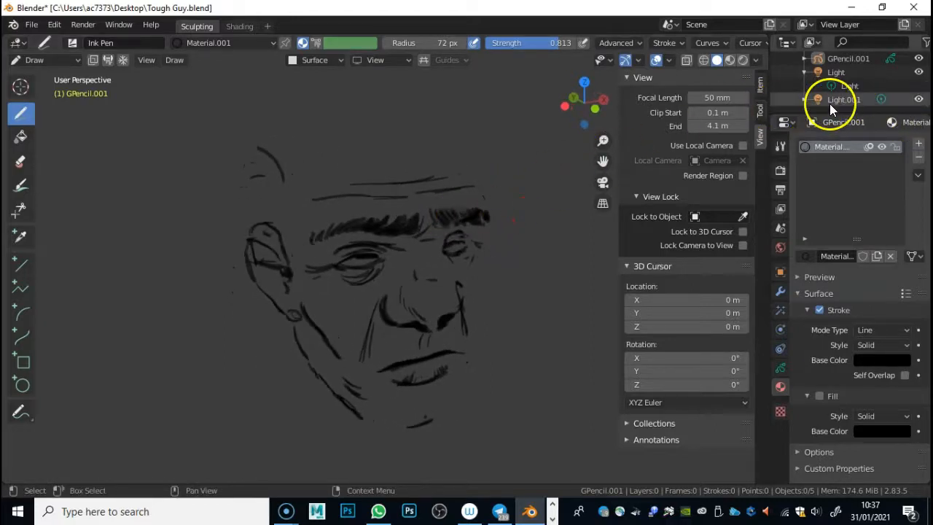
Undo the deletion of the head mesh, set the viewport's clip end to 5.8 m and inspect the head
{"action": "key", "text": "ctrl+z"}
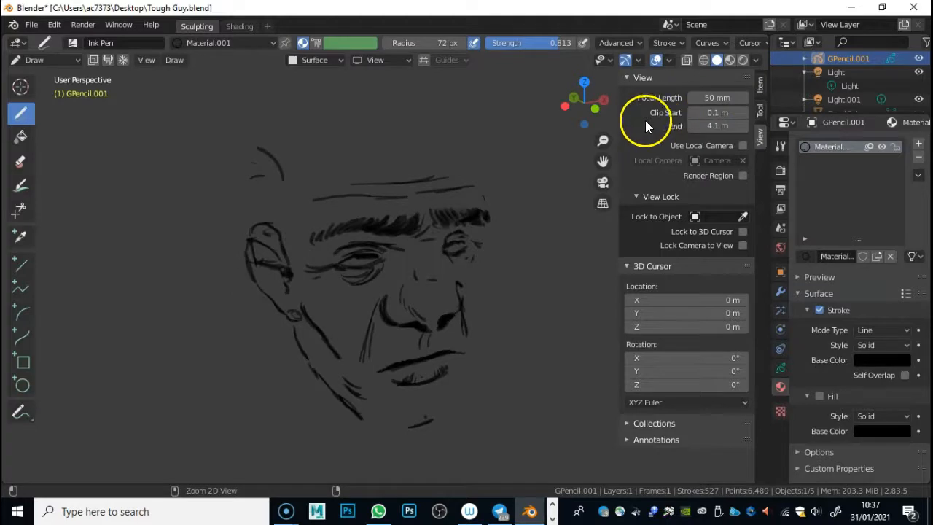
{"action": "mouse_move", "coordinate": [462, 202]}
{"action": "middle_mouse_down"}
{"action": "mouse_move", "coordinate": [451, 188]}
{"action": "mouse_move", "coordinate": [454, 197]}
{"action": "mouse_move", "coordinate": [443, 194]}
{"action": "middle_mouse_up"}
{"action": "left_click_drag", "start_coordinate": [709, 126], "coordinate": [708, 129]}
{"action": "mouse_move", "coordinate": [408, 205]}
{"action": "middle_mouse_down"}
{"action": "mouse_move", "coordinate": [346, 216]}
{"action": "mouse_move", "coordinate": [335, 209]}
{"action": "mouse_move", "coordinate": [313, 225]}
{"action": "mouse_move", "coordinate": [323, 224]}
{"action": "mouse_move", "coordinate": [323, 209]}
{"action": "mouse_move", "coordinate": [321, 221]}
{"action": "middle_mouse_up"}
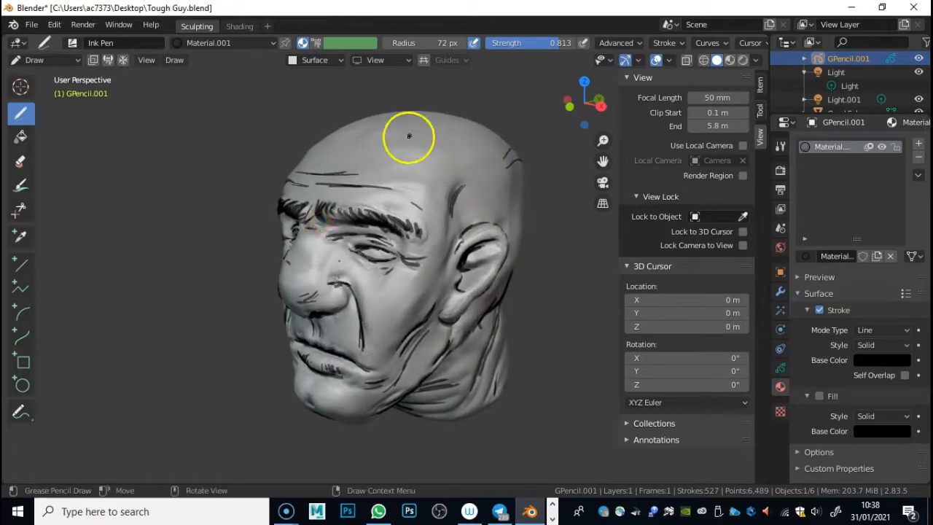
{"action": "middle_click_drag", "start_coordinate": [404, 188], "coordinate": [394, 186]}
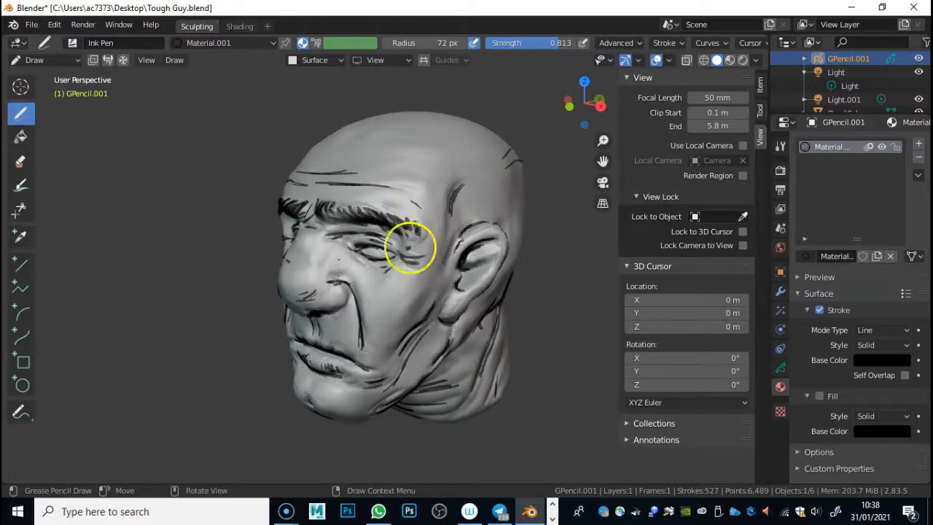
{"action": "mouse_move", "coordinate": [400, 203]}
{"action": "middle_mouse_down"}
{"action": "mouse_move", "coordinate": [323, 197]}
{"action": "mouse_move", "coordinate": [483, 187]}
{"action": "mouse_move", "coordinate": [462, 191]}
{"action": "mouse_move", "coordinate": [478, 180]}
{"action": "middle_mouse_up"}
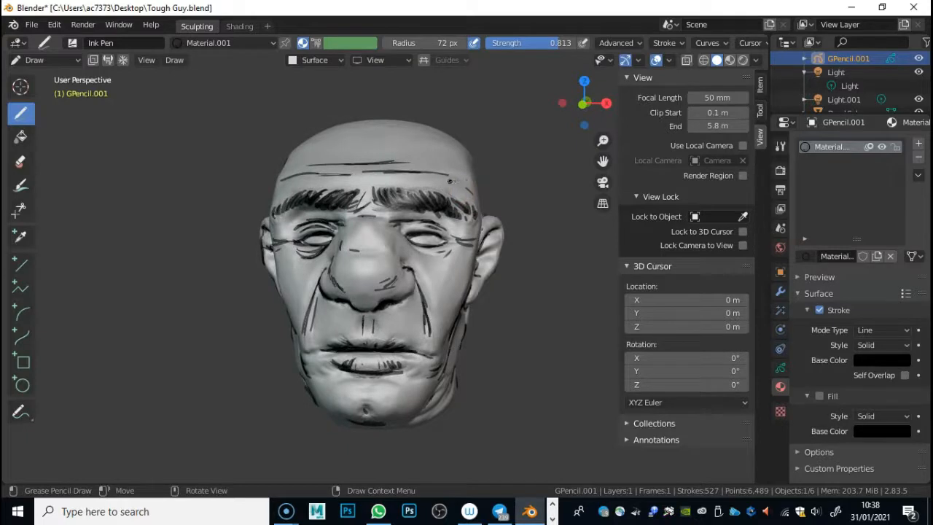
{"action": "mouse_move", "coordinate": [456, 179]}
{"action": "middle_mouse_down"}
{"action": "mouse_move", "coordinate": [431, 208]}
{"action": "mouse_move", "coordinate": [440, 198]}
{"action": "middle_mouse_up"}
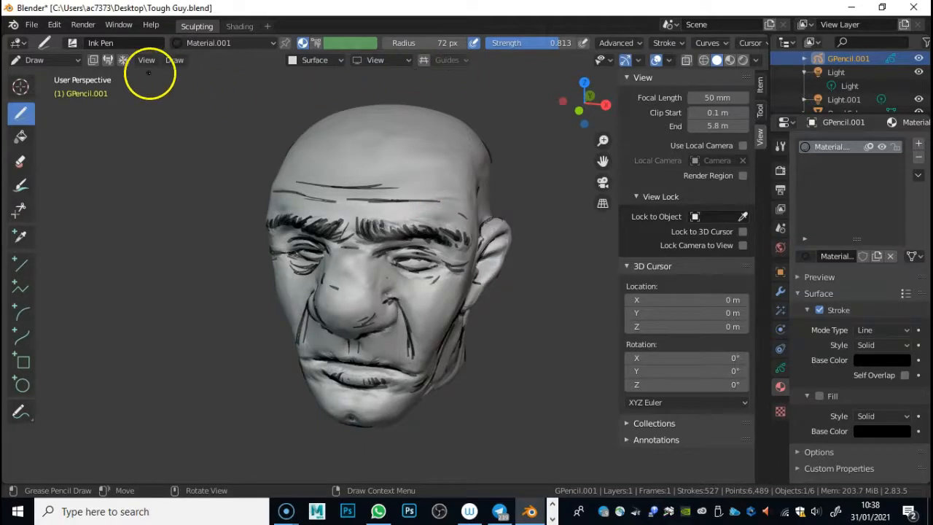
Switch from drawing to Object Mode and deselect the GPencil.001 object
{"action": "left_click", "coordinate": [74, 58]}
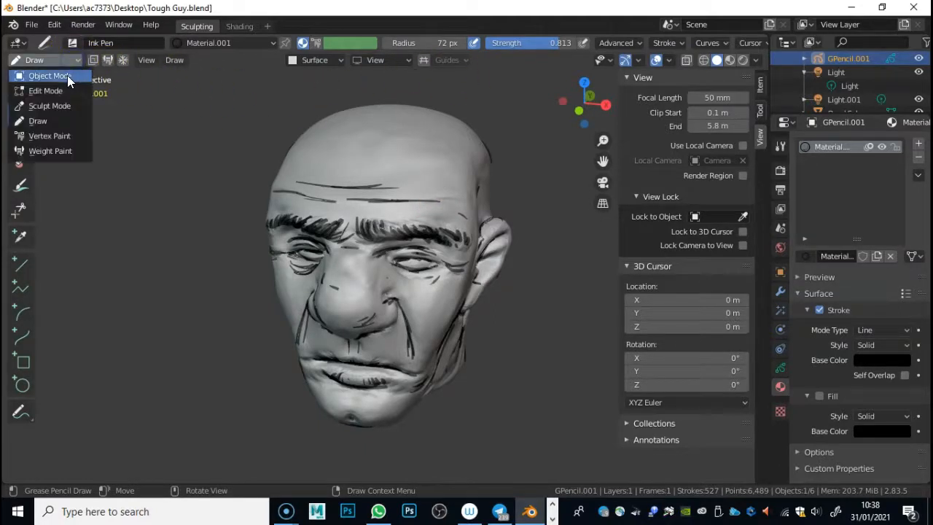
{"action": "left_click", "coordinate": [64, 76]}
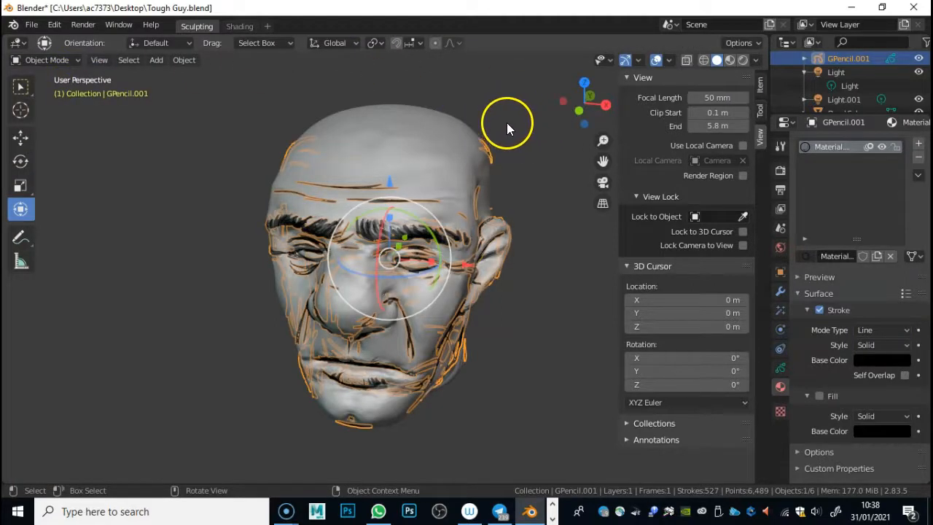
{"action": "key", "text": "h"}
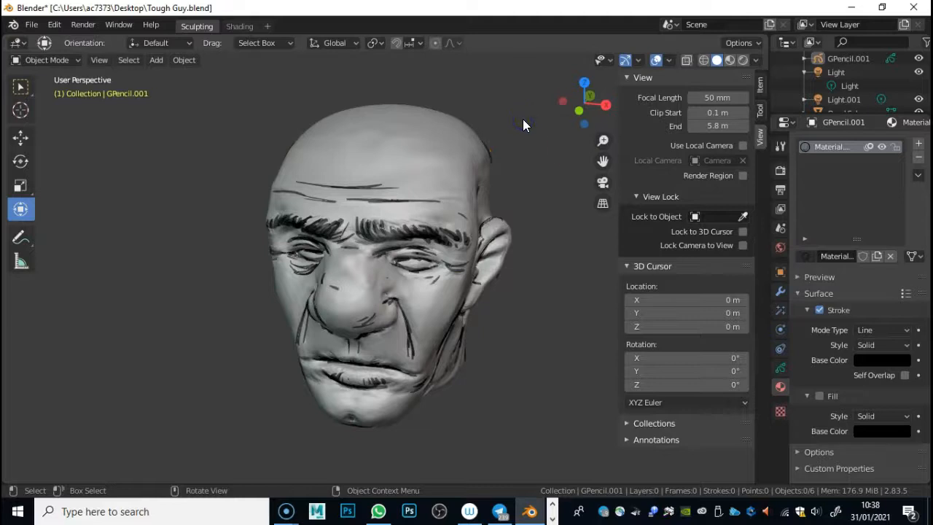
Raise the viewport's clip end to 24.2 m so the whole head is shown from farther away
{"action": "scroll", "coordinate": [525, 163], "scroll_direction": "down", "scroll_amount": 3}
{"action": "scroll", "coordinate": [525, 163], "scroll_direction": "down", "scroll_amount": 1}
{"action": "scroll", "coordinate": [525, 162], "scroll_direction": "up", "scroll_amount": 1}
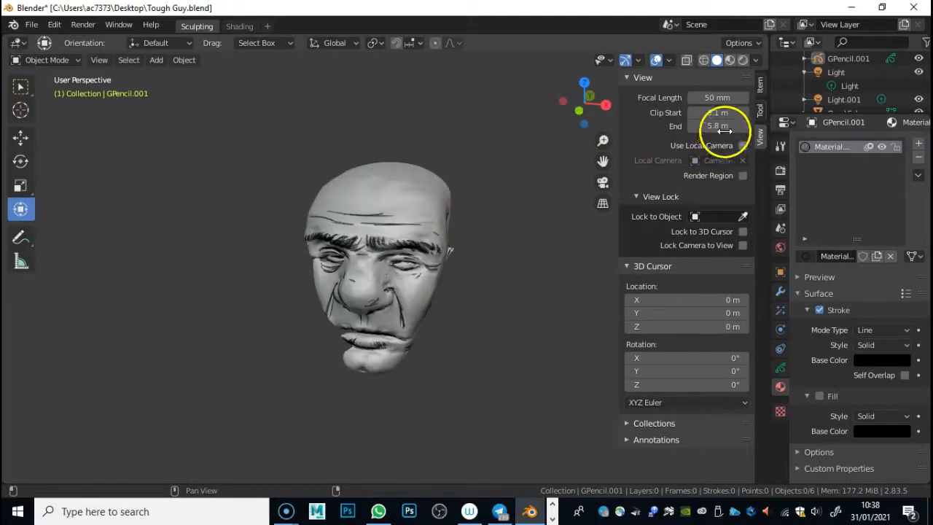
{"action": "left_click_drag", "start_coordinate": [717, 127], "coordinate": [759, 130]}
Move the point light named Light in the negative X direction
{"action": "scroll", "coordinate": [489, 122], "scroll_direction": "up", "scroll_amount": 3}
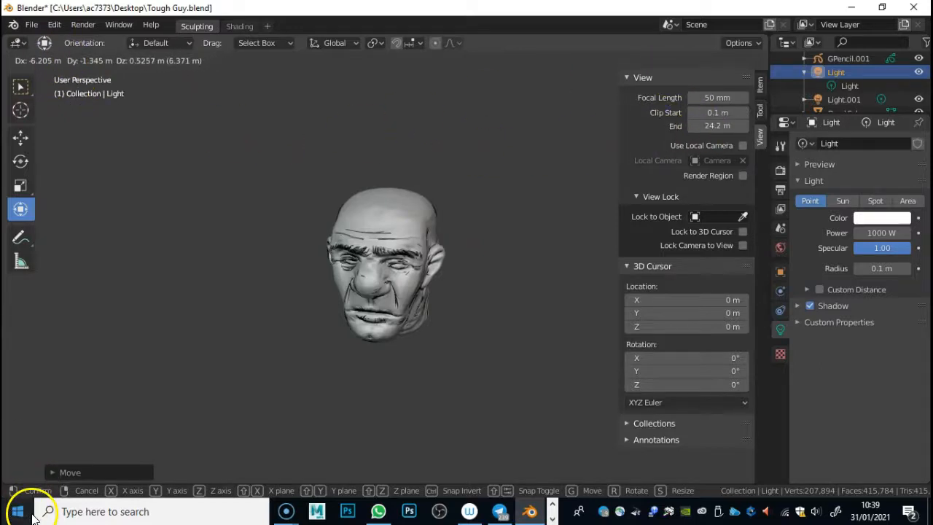
{"action": "left_click", "coordinate": [130, 475]}
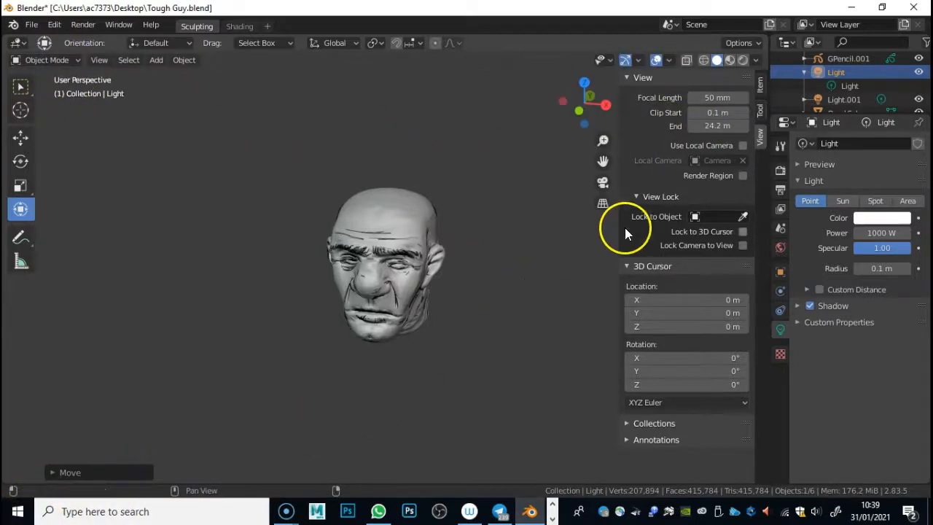
Switch the viewport to rendered shading and move Light.001 from above the head to in front of and below the face
{"action": "left_click", "coordinate": [742, 59]}
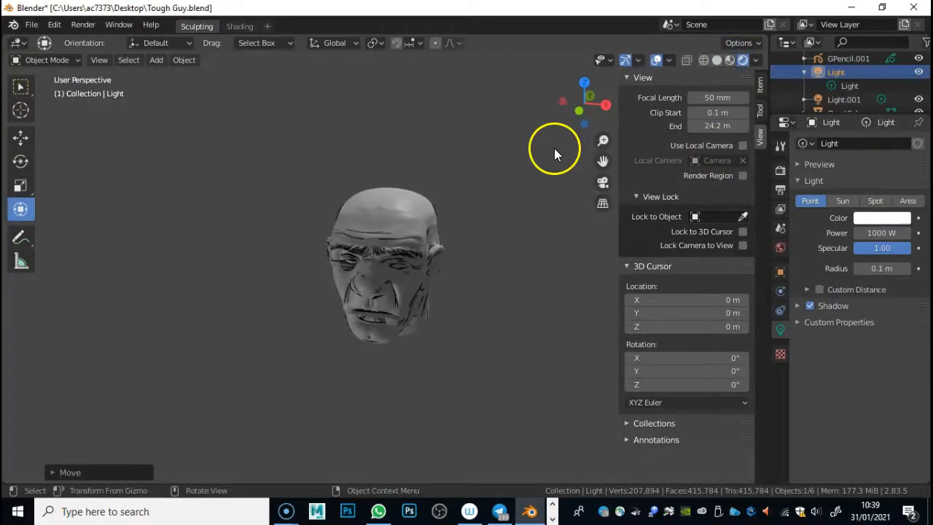
{"action": "scroll", "coordinate": [539, 149], "scroll_direction": "down", "scroll_amount": 5}
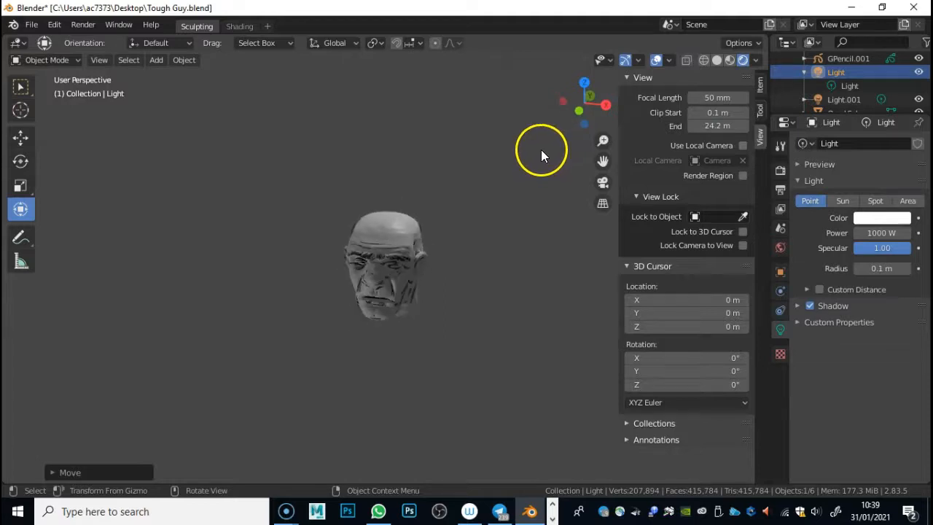
{"action": "left_click", "coordinate": [440, 65]}
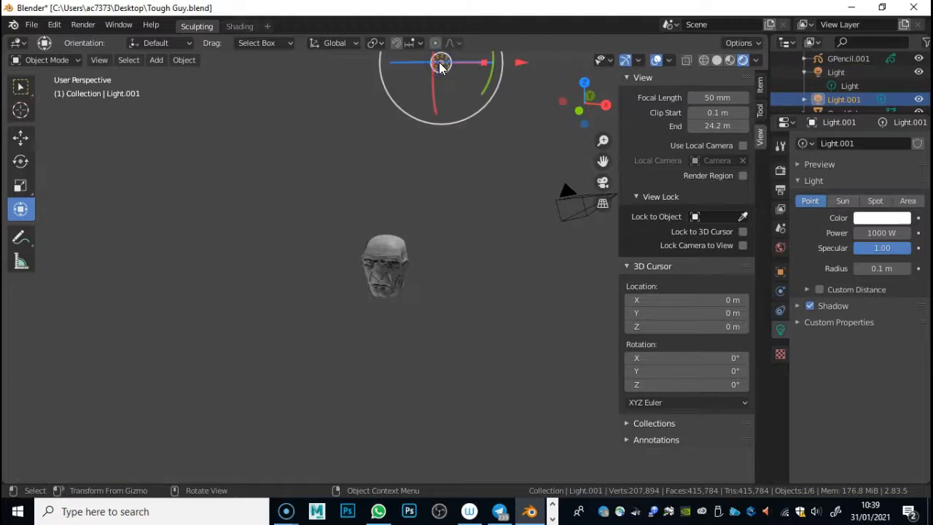
{"action": "left_click_drag", "start_coordinate": [442, 64], "coordinate": [319, 341]}
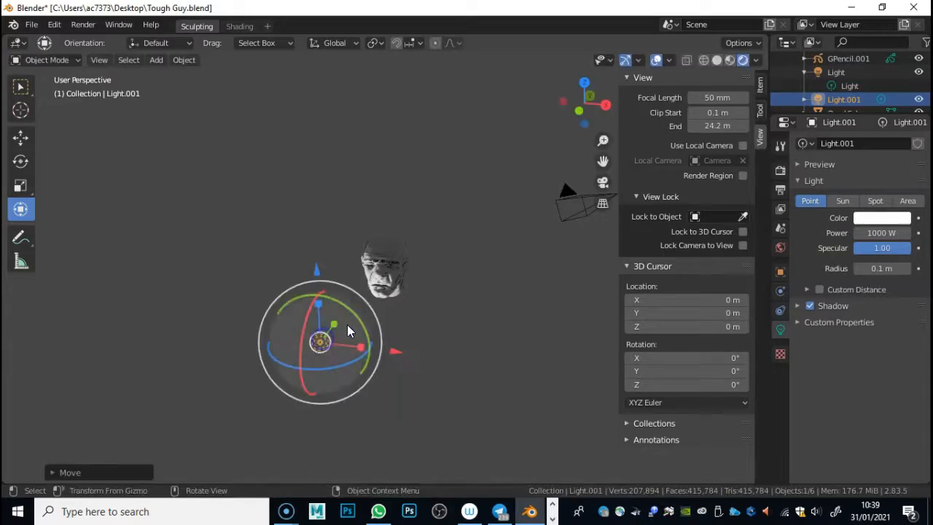
{"action": "scroll", "coordinate": [454, 243], "scroll_direction": "up", "scroll_amount": 4}
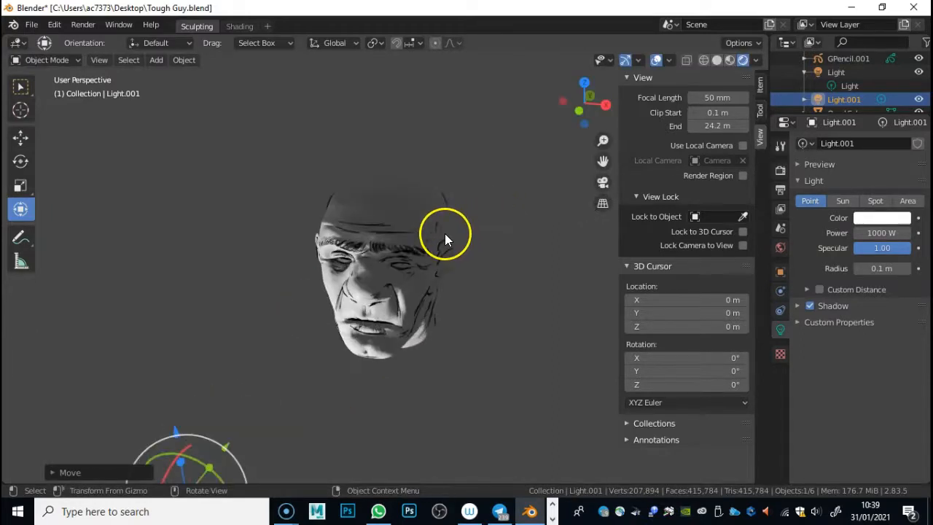
{"action": "scroll", "coordinate": [408, 248], "scroll_direction": "up", "scroll_amount": 2}
{"action": "mouse_move", "coordinate": [428, 342]}
{"action": "middle_mouse_down"}
{"action": "mouse_move", "coordinate": [498, 301]}
{"action": "mouse_move", "coordinate": [555, 311]}
{"action": "mouse_move", "coordinate": [437, 333]}
{"action": "mouse_move", "coordinate": [354, 333]}
{"action": "mouse_move", "coordinate": [408, 317]}
{"action": "mouse_move", "coordinate": [400, 321]}
{"action": "middle_mouse_up"}
{"action": "scroll", "coordinate": [400, 318], "scroll_direction": "down", "scroll_amount": 3}
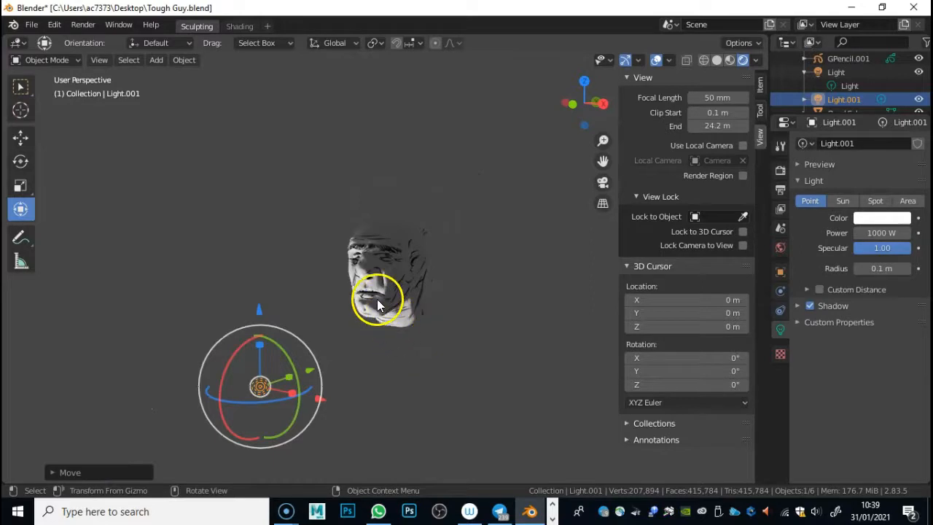
Duplicate Light.001 by copying and pasting it, and place the copy above and to one side of the head
{"action": "key", "text": "ctrl+c"}
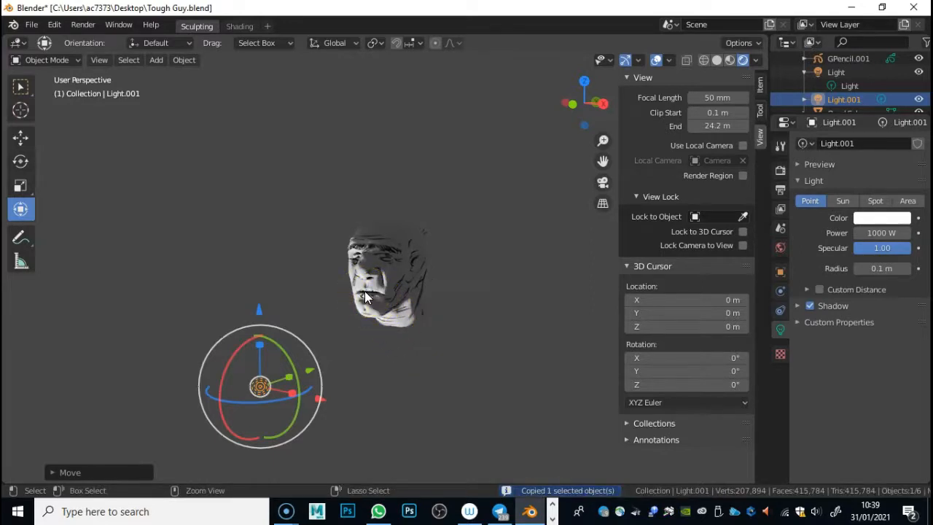
{"action": "key", "text": "ctrl+v"}
{"action": "left_click_drag", "start_coordinate": [302, 340], "coordinate": [604, 102]}
{"action": "middle_click_drag", "start_coordinate": [427, 215], "coordinate": [327, 379]}
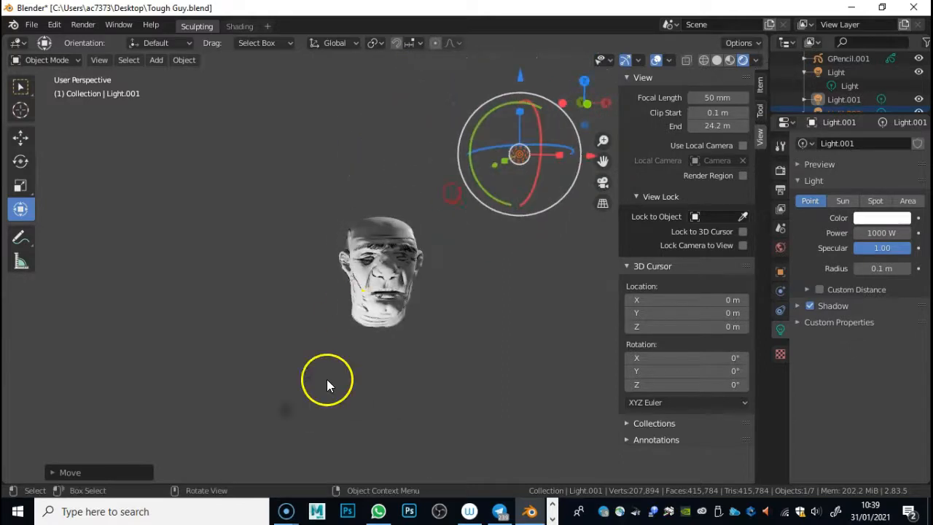
Move Light.001 to a spot in front of and below the face, checking how it lights the head
{"action": "left_click", "coordinate": [280, 404]}
{"action": "key", "text": "g"}
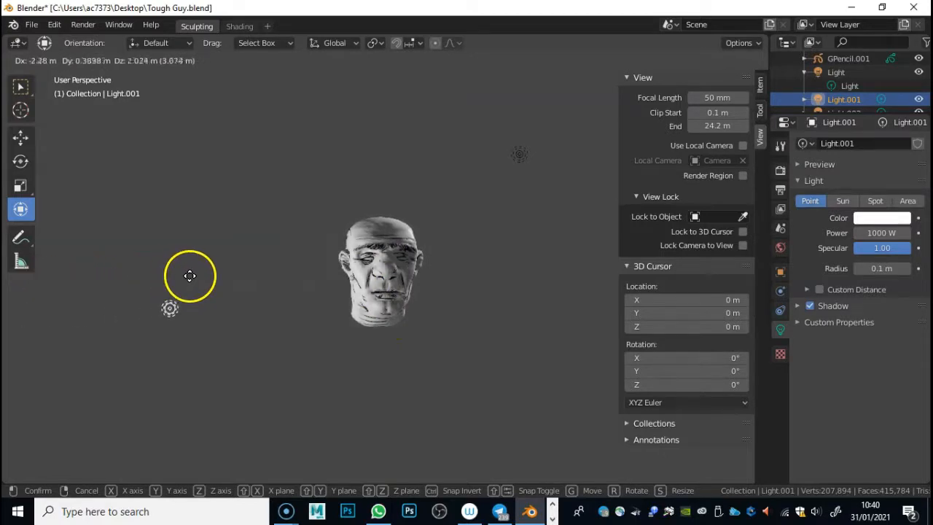
{"action": "left_click", "coordinate": [412, 432]}
{"action": "middle_click_drag", "start_coordinate": [431, 422], "coordinate": [406, 318]}
{"action": "scroll", "coordinate": [406, 320], "scroll_direction": "up", "scroll_amount": 3}
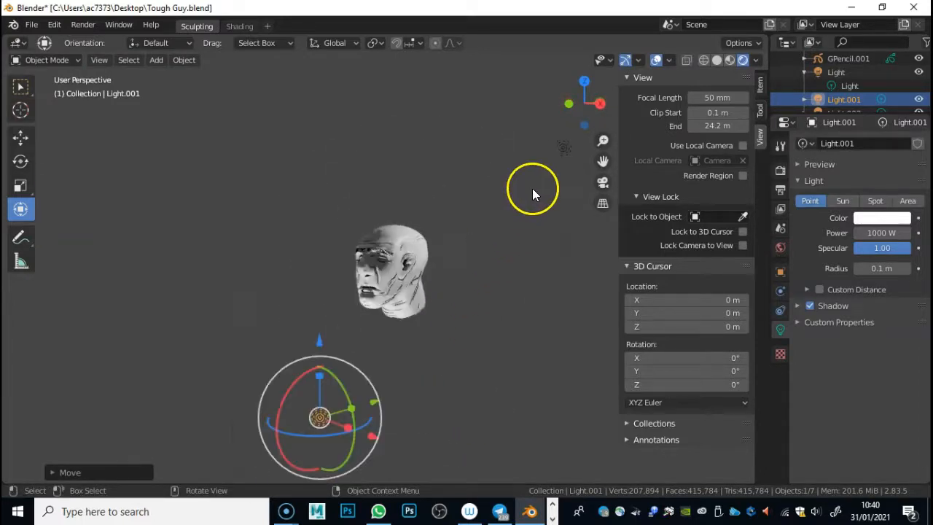
Select Light.002 and move it farther away from the back and side of the head
{"action": "left_click", "coordinate": [561, 149]}
{"action": "left_click_drag", "start_coordinate": [562, 149], "coordinate": [597, 142]}
{"action": "key", "text": "x"}
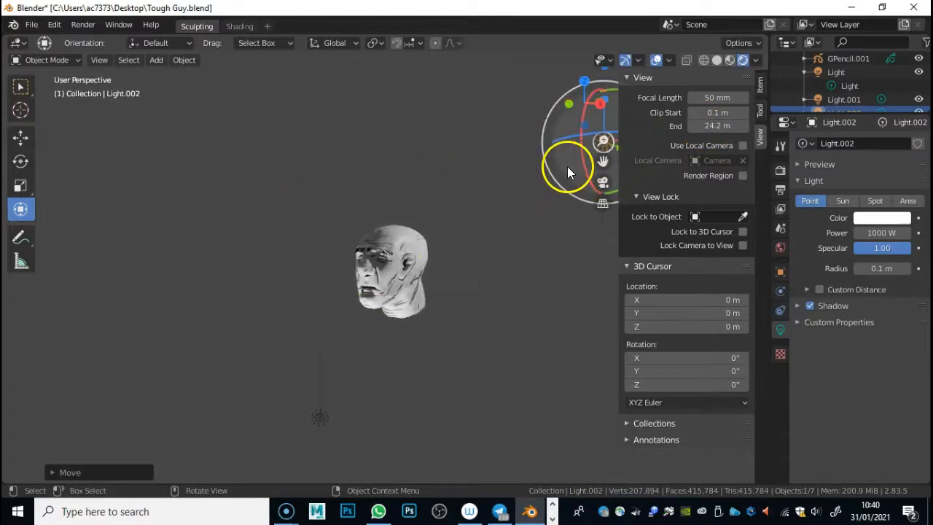
{"action": "middle_click_drag", "start_coordinate": [469, 127], "coordinate": [255, 150]}
{"action": "key", "text": "g"}
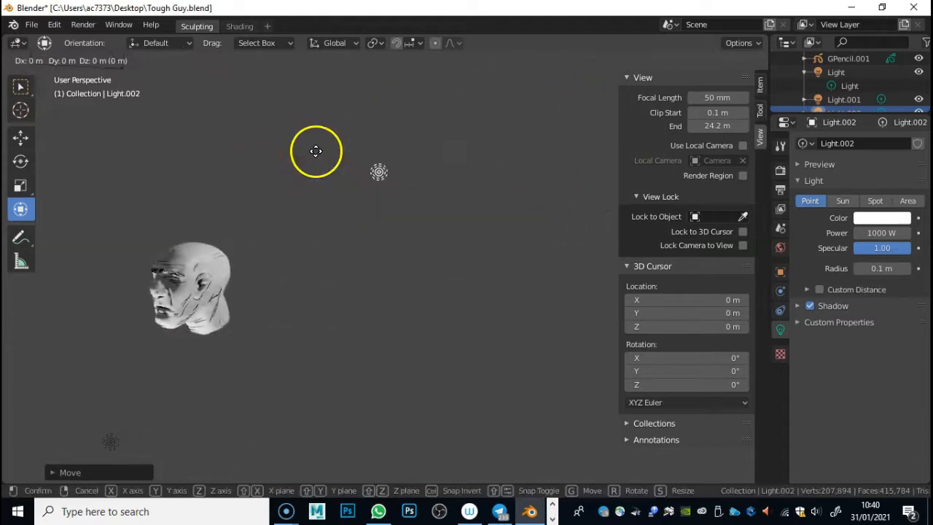
{"action": "left_click", "coordinate": [510, 126]}
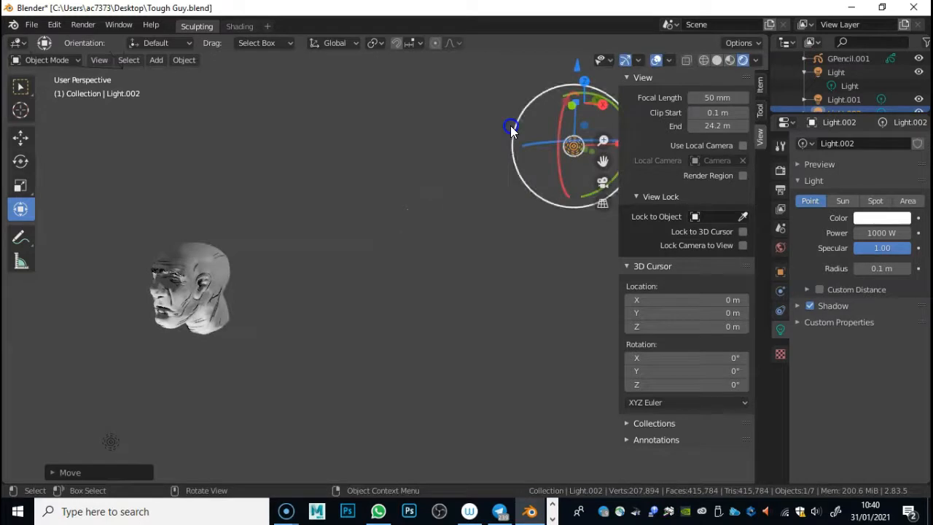
{"action": "middle_click_drag", "start_coordinate": [234, 237], "coordinate": [347, 218]}
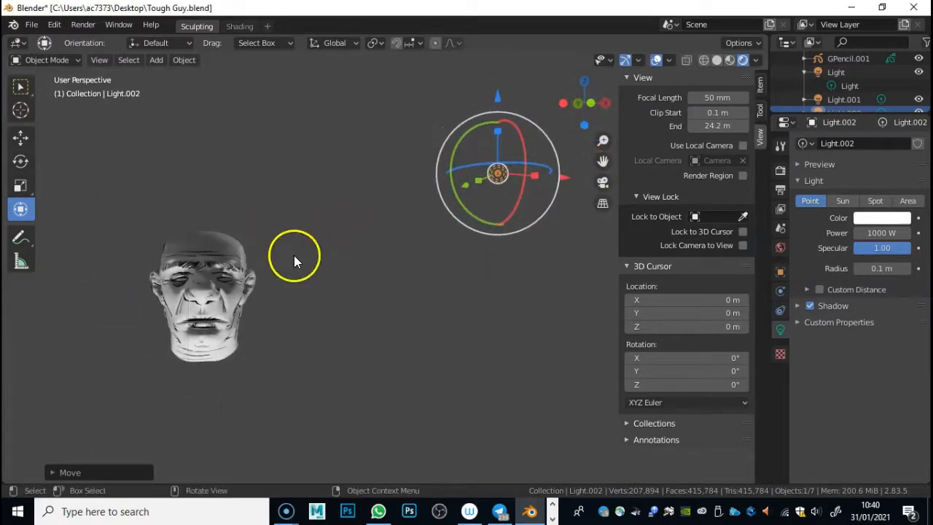
{"action": "middle_click_drag", "start_coordinate": [267, 272], "coordinate": [373, 264]}
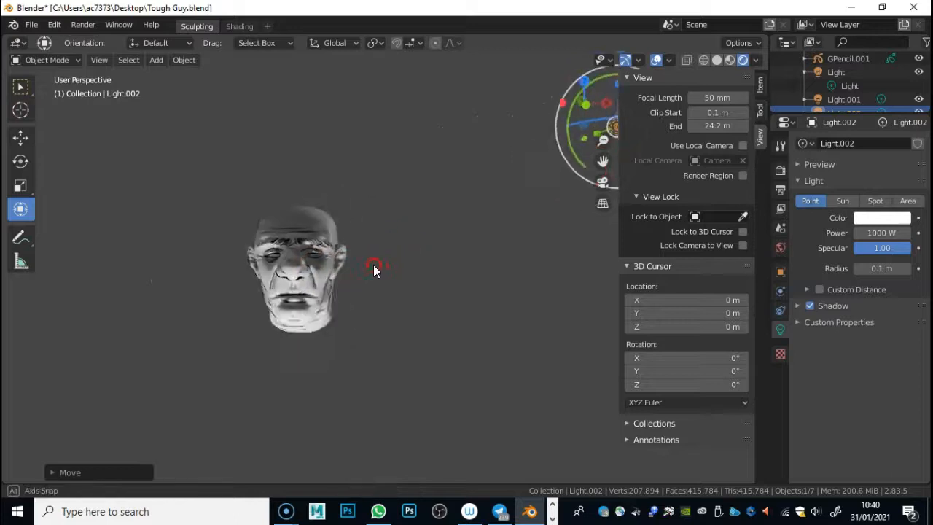
Inspect the relit head close up and from both sides, and render a test image through the camera
{"action": "scroll", "coordinate": [358, 267], "scroll_direction": "up", "scroll_amount": 4}
{"action": "middle_click_drag", "start_coordinate": [306, 260], "coordinate": [388, 285]}
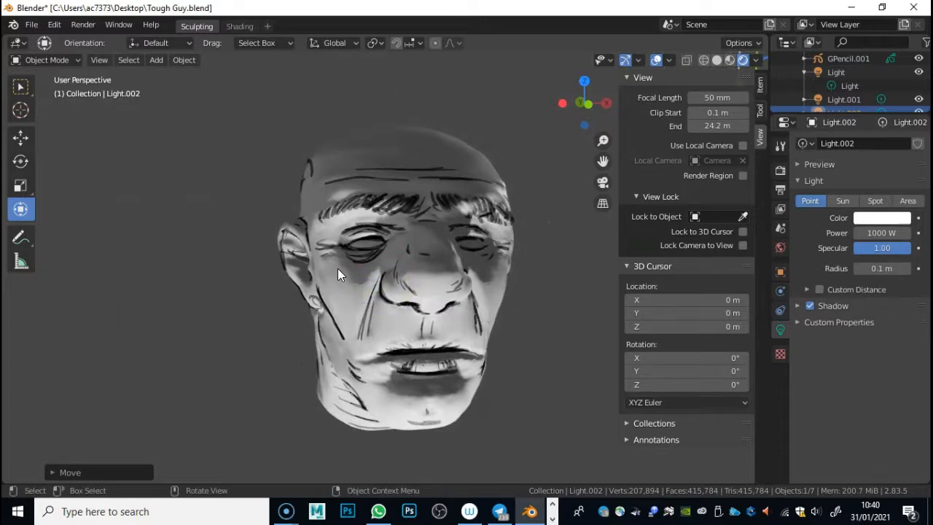
{"action": "middle_click_drag", "start_coordinate": [504, 306], "coordinate": [319, 309]}
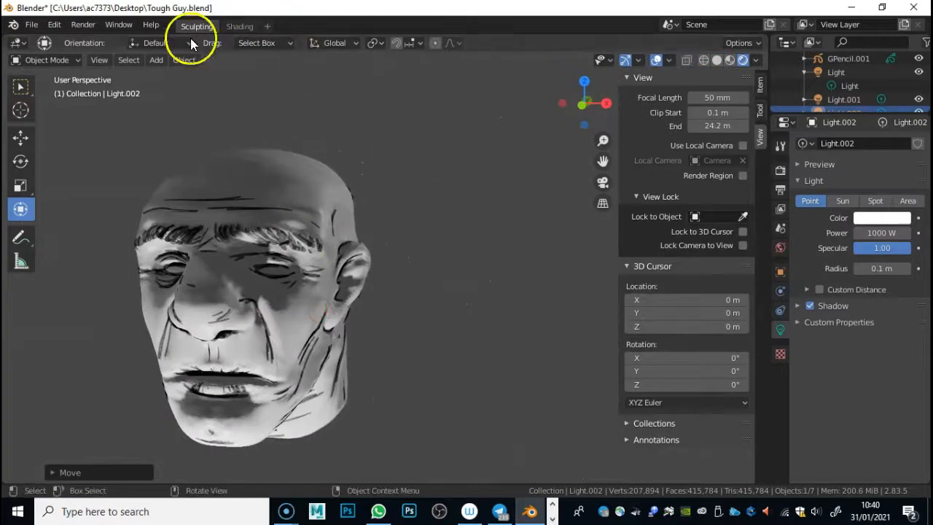
{"action": "left_click", "coordinate": [85, 25]}
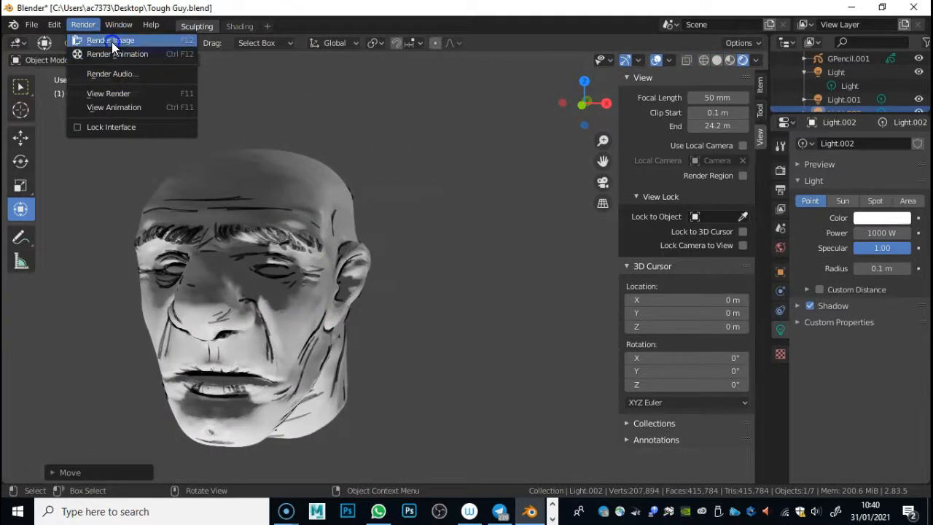
{"action": "left_click", "coordinate": [112, 42]}
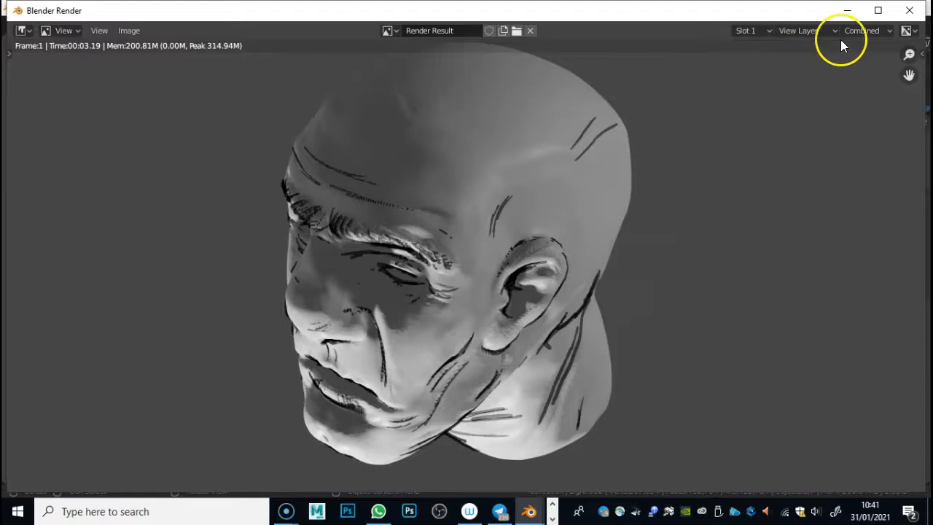
{"action": "left_click", "coordinate": [909, 10]}
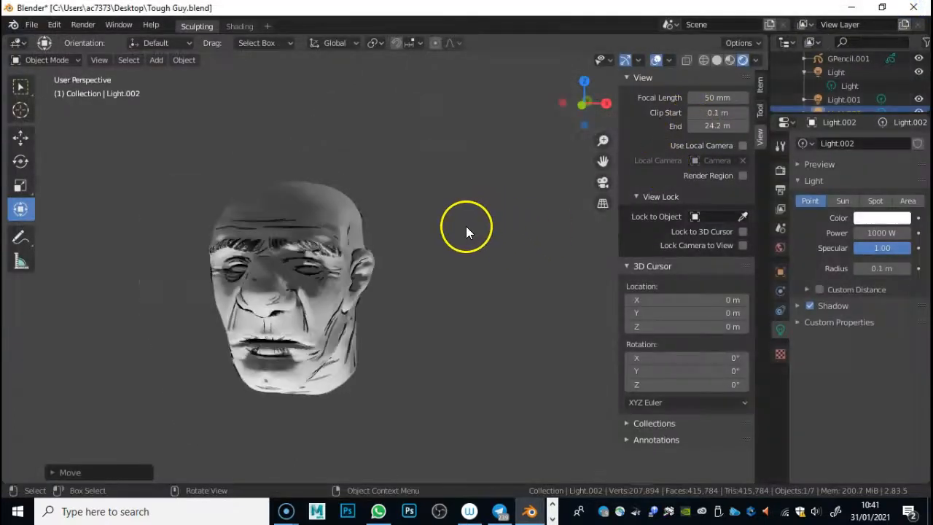
Check the framing through the camera, select the camera and move it toward the front of the head
{"action": "scroll", "coordinate": [587, 177], "scroll_direction": "down", "scroll_amount": 2}
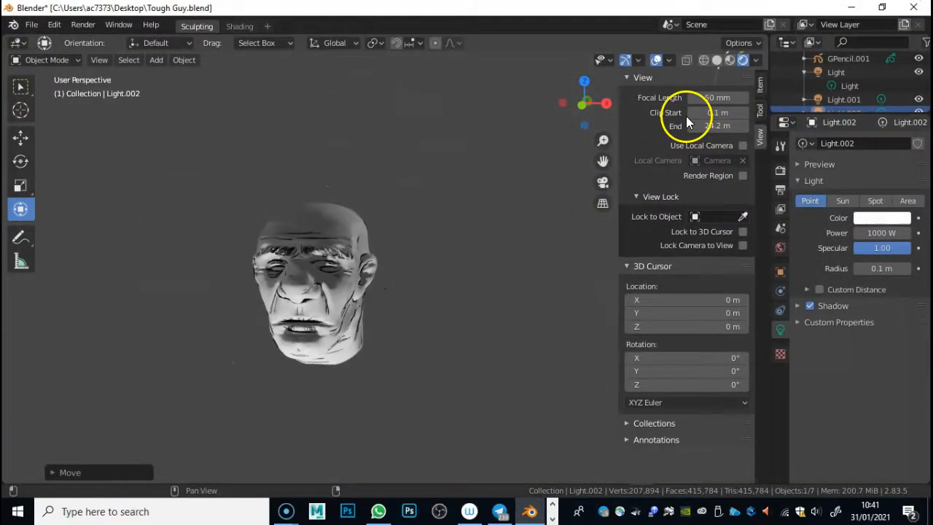
{"action": "left_click", "coordinate": [602, 183]}
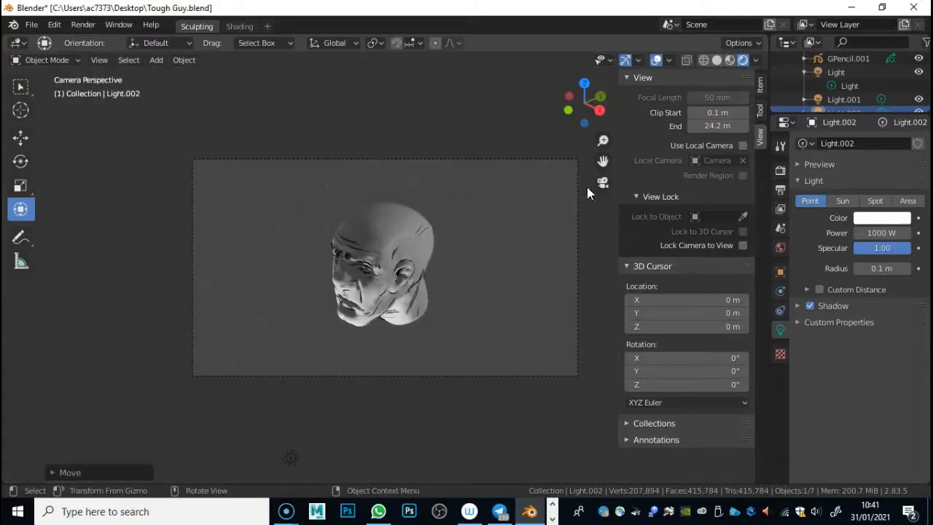
{"action": "mouse_move", "coordinate": [450, 276]}
{"action": "middle_mouse_down"}
{"action": "mouse_move", "coordinate": [475, 264]}
{"action": "mouse_move", "coordinate": [440, 281]}
{"action": "middle_mouse_up"}
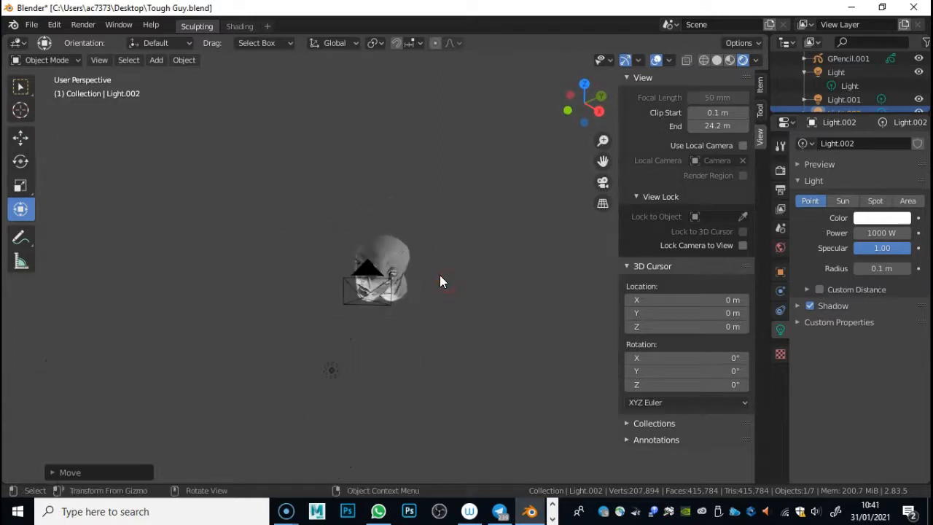
{"action": "left_click", "coordinate": [357, 298]}
{"action": "middle_click_drag", "start_coordinate": [466, 290], "coordinate": [461, 325]}
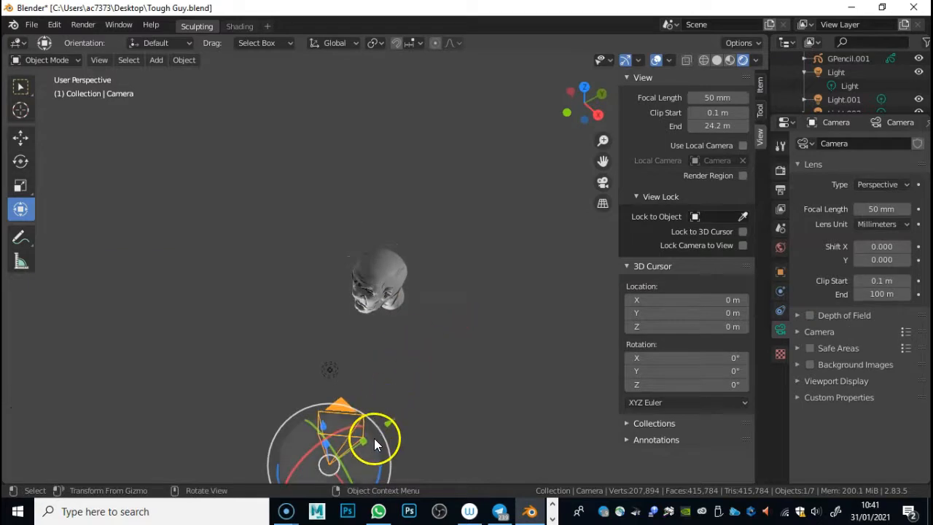
{"action": "middle_click_drag", "start_coordinate": [368, 422], "coordinate": [323, 347]}
{"action": "left_click_drag", "start_coordinate": [279, 325], "coordinate": [258, 310]}
{"action": "middle_click_drag", "start_coordinate": [296, 348], "coordinate": [561, 345]}
{"action": "left_click_drag", "start_coordinate": [562, 351], "coordinate": [428, 341]}
Align the camera with the front of the face, adjusting its position and rotation in the orthographic top and side views
{"action": "left_click", "coordinate": [583, 86]}
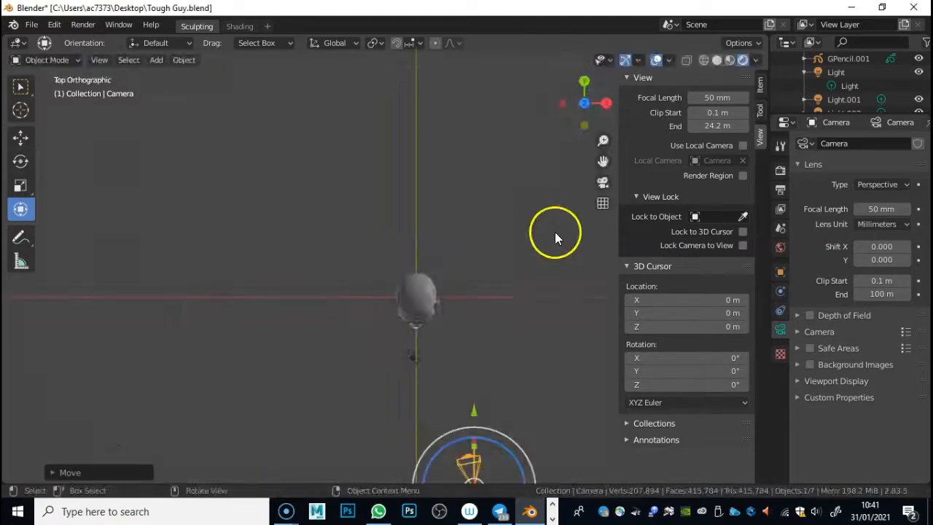
{"action": "key", "text": "KP_3"}
{"action": "left_click_drag", "start_coordinate": [242, 129], "coordinate": [256, 128]}
{"action": "left_click", "coordinate": [585, 87]}
{"action": "left_click_drag", "start_coordinate": [549, 474], "coordinate": [497, 475]}
{"action": "left_click_drag", "start_coordinate": [468, 474], "coordinate": [469, 456]}
{"action": "left_click_drag", "start_coordinate": [418, 474], "coordinate": [421, 474]}
{"action": "left_click_drag", "start_coordinate": [423, 474], "coordinate": [379, 467]}
{"action": "left_click_drag", "start_coordinate": [469, 454], "coordinate": [468, 448]}
Lower the camera along the Z axis toward the level of the head
{"action": "middle_click_drag", "start_coordinate": [525, 290], "coordinate": [401, 189]}
{"action": "middle_click_drag", "start_coordinate": [303, 120], "coordinate": [383, 152], "text": "shift"}
{"action": "left_click_drag", "start_coordinate": [221, 102], "coordinate": [225, 159]}
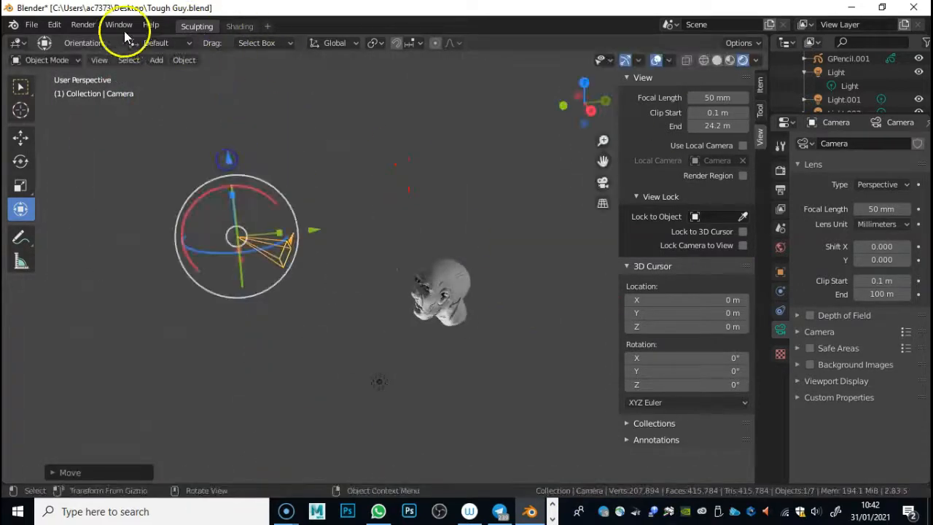
Render a test image from the repositioned camera and close the render window
{"action": "left_click", "coordinate": [87, 26]}
{"action": "left_click", "coordinate": [98, 40]}
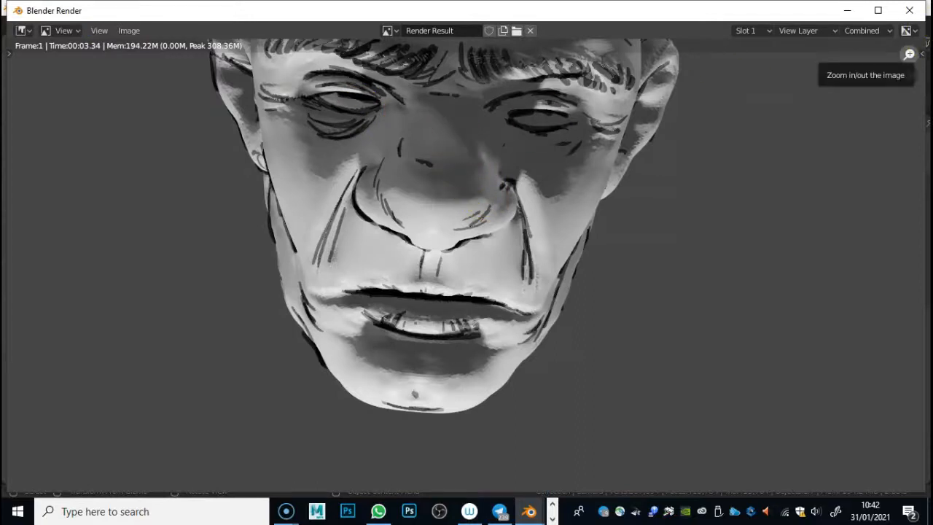
{"action": "left_click", "coordinate": [910, 10]}
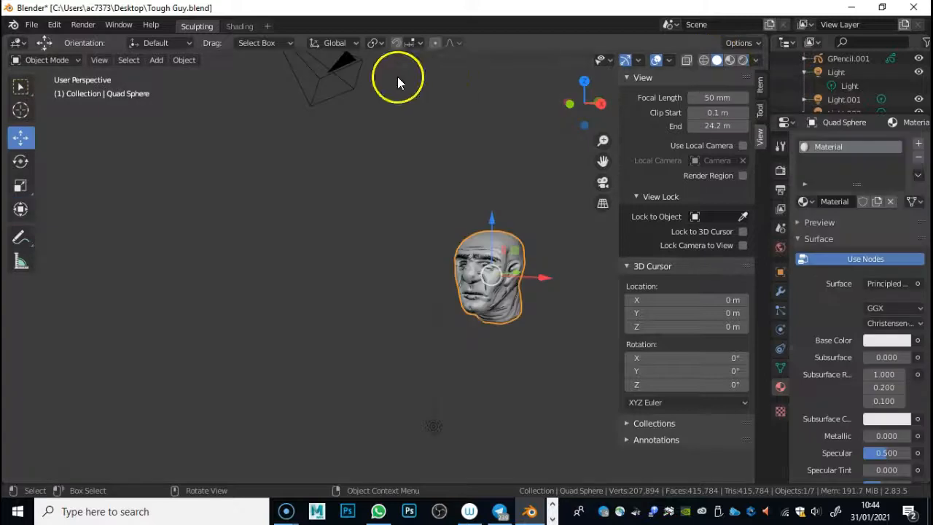
Add a blank Grease Pencil object to the scene in Object Mode
{"action": "left_click", "coordinate": [76, 61]}
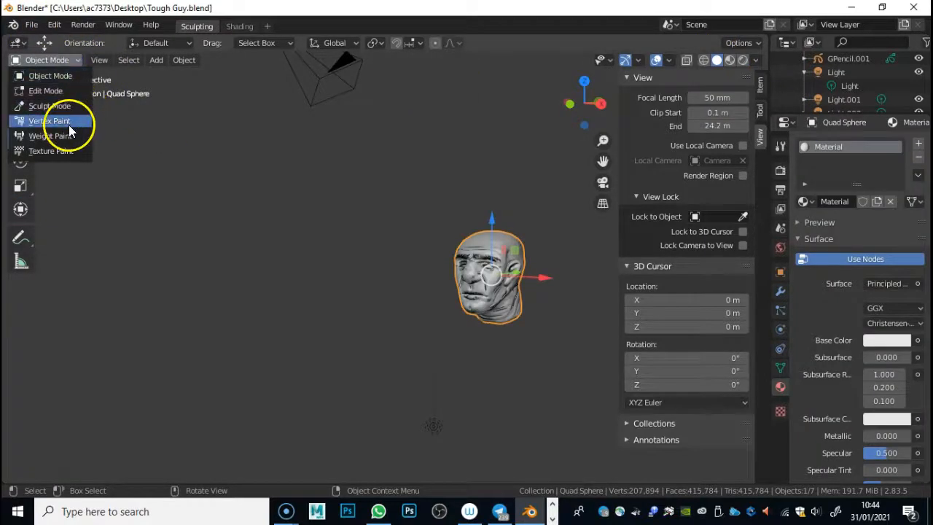
{"action": "left_click", "coordinate": [158, 61]}
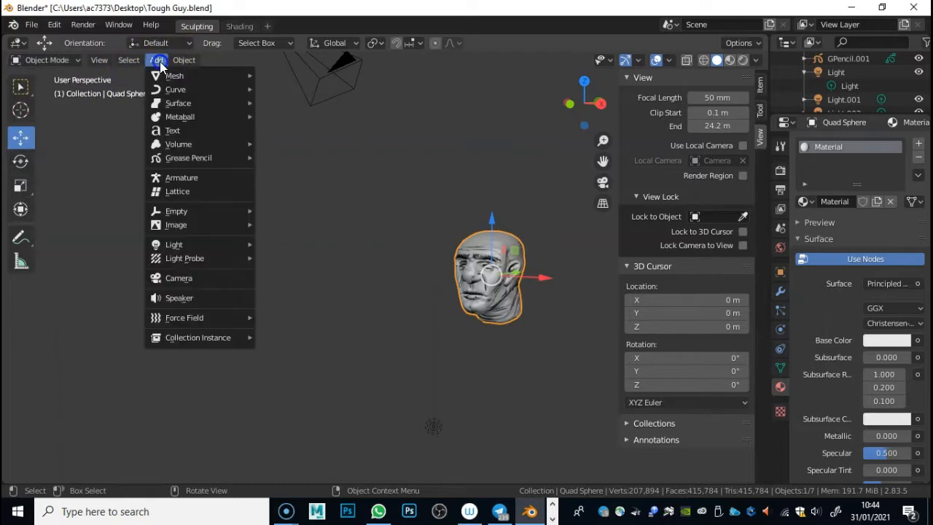
{"action": "mouse_move", "coordinate": [205, 161]}
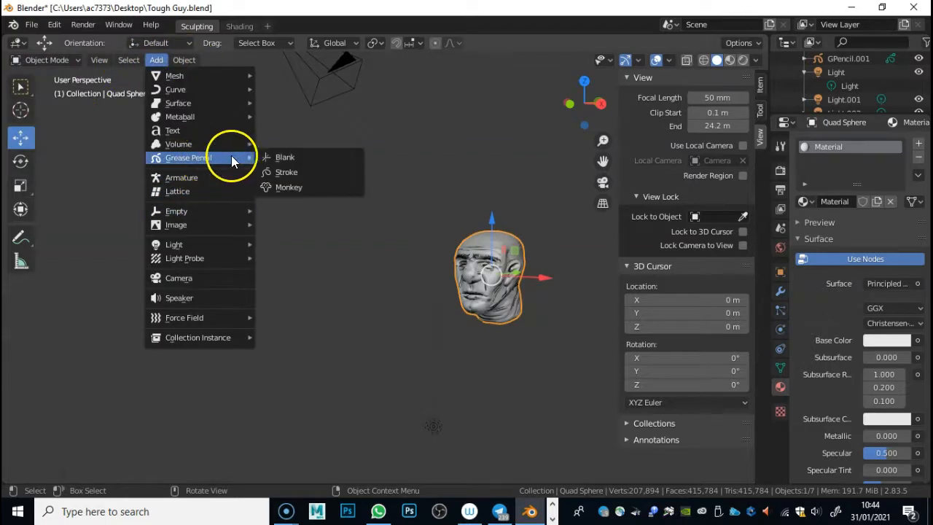
{"action": "left_click", "coordinate": [285, 157]}
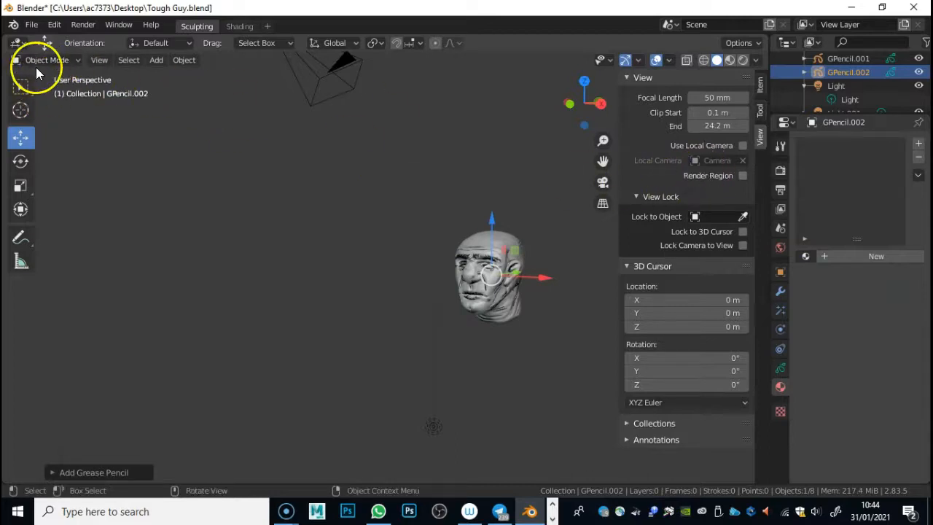
Put the blank Grease Pencil object in Draw mode and create a new material for it
{"action": "left_click", "coordinate": [66, 60]}
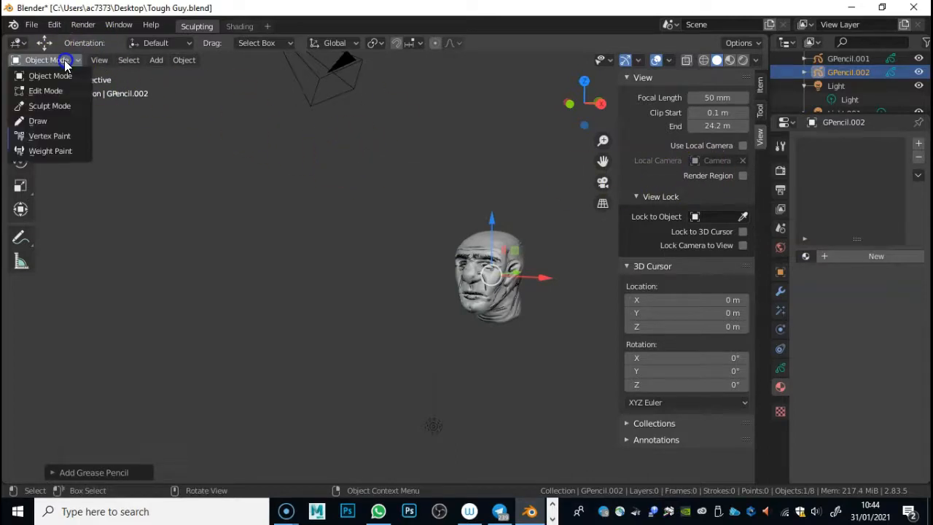
{"action": "left_click", "coordinate": [49, 119]}
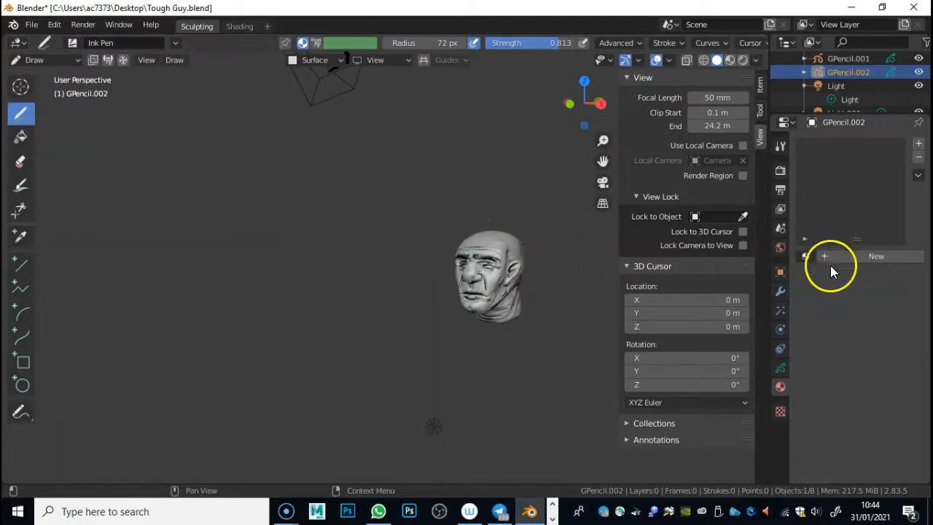
{"action": "left_click", "coordinate": [873, 256]}
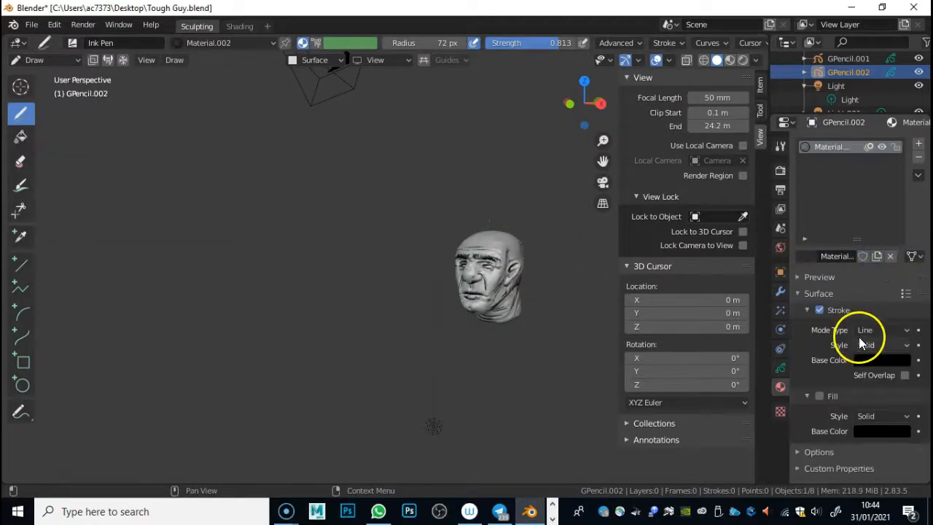
Draw a few trial strokes on the forehead above the eyebrow with stroke placement set to Surface
{"action": "middle_click_drag", "start_coordinate": [572, 242], "coordinate": [549, 258]}
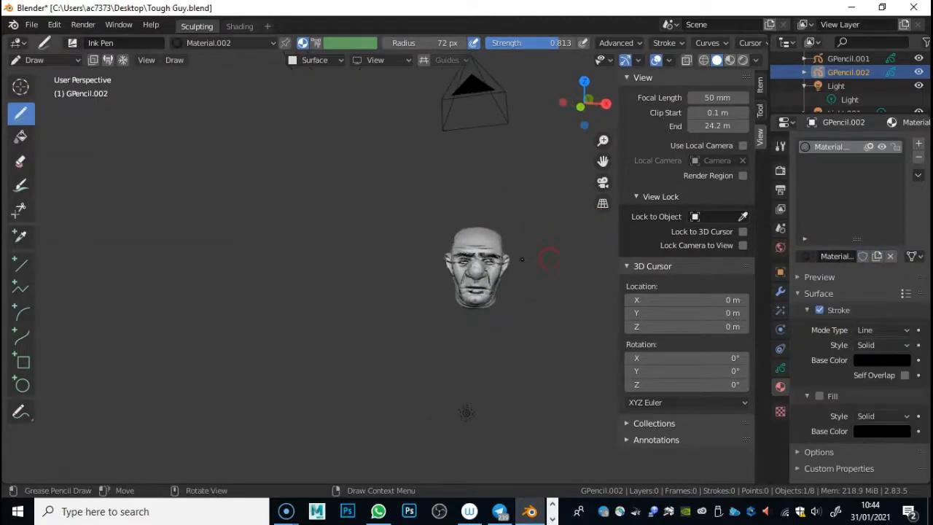
{"action": "key", "text": "KP_3"}
{"action": "middle_click_drag", "start_coordinate": [489, 257], "coordinate": [619, 267]}
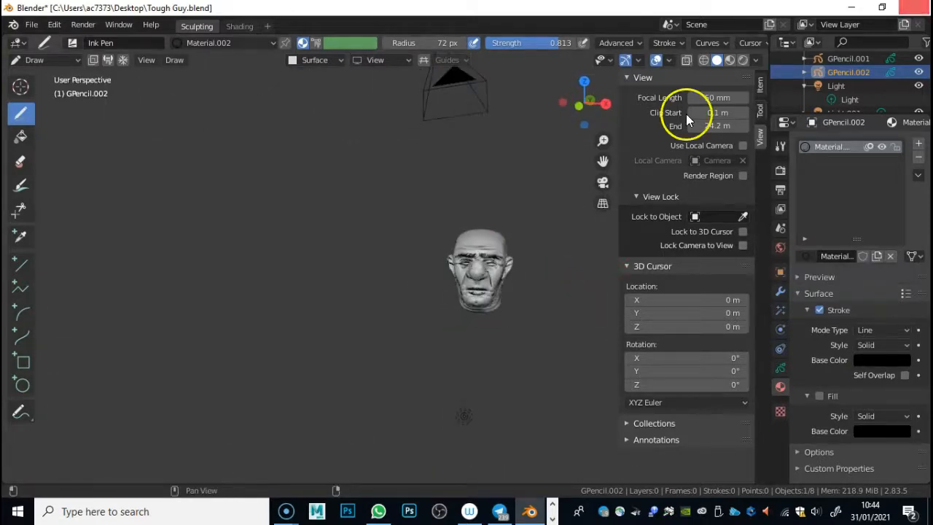
{"action": "middle_click_drag", "start_coordinate": [546, 209], "coordinate": [466, 220]}
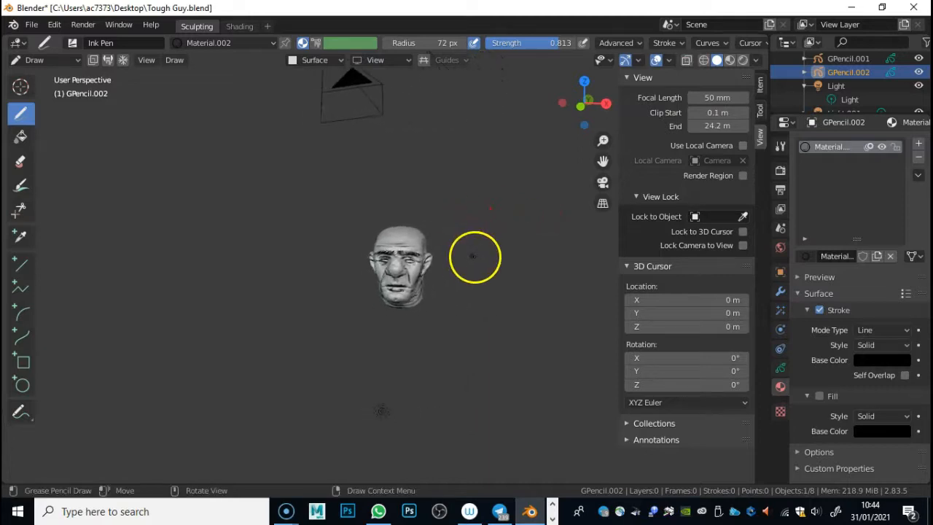
{"action": "middle_click_drag", "start_coordinate": [452, 256], "coordinate": [548, 181], "text": "ctrl"}
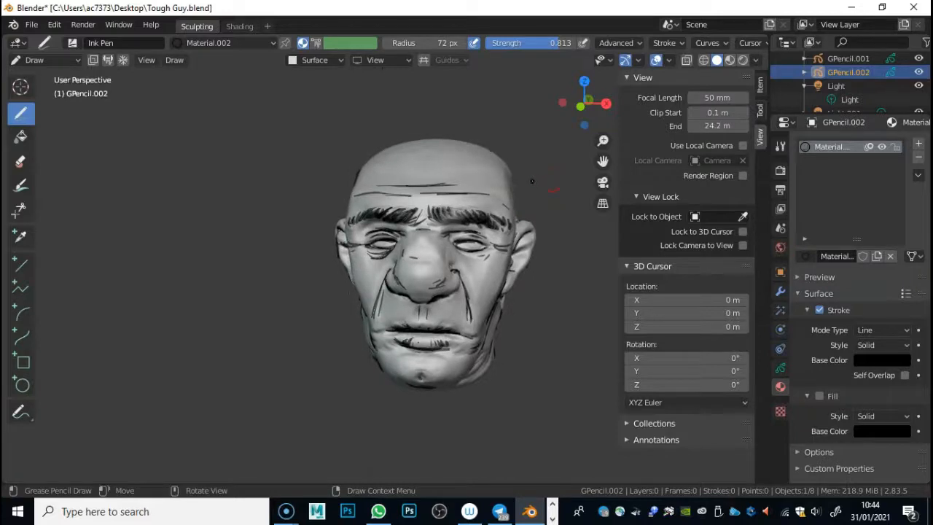
{"action": "key", "text": "KP_3"}
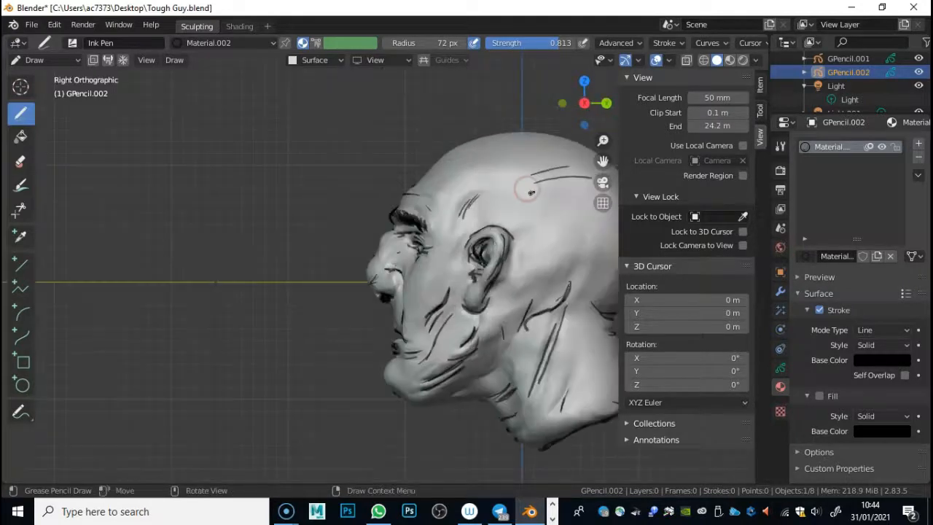
{"action": "middle_click_drag", "start_coordinate": [375, 244], "coordinate": [416, 235]}
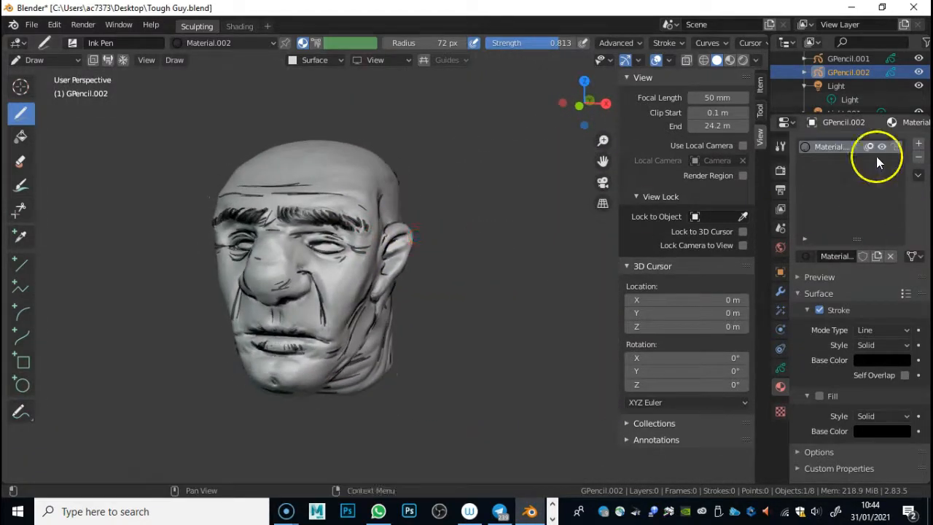
{"action": "mouse_move", "coordinate": [466, 246]}
{"action": "middle_mouse_down"}
{"action": "mouse_move", "coordinate": [357, 202]}
{"action": "mouse_move", "coordinate": [379, 213]}
{"action": "mouse_move", "coordinate": [350, 153]}
{"action": "middle_mouse_up"}
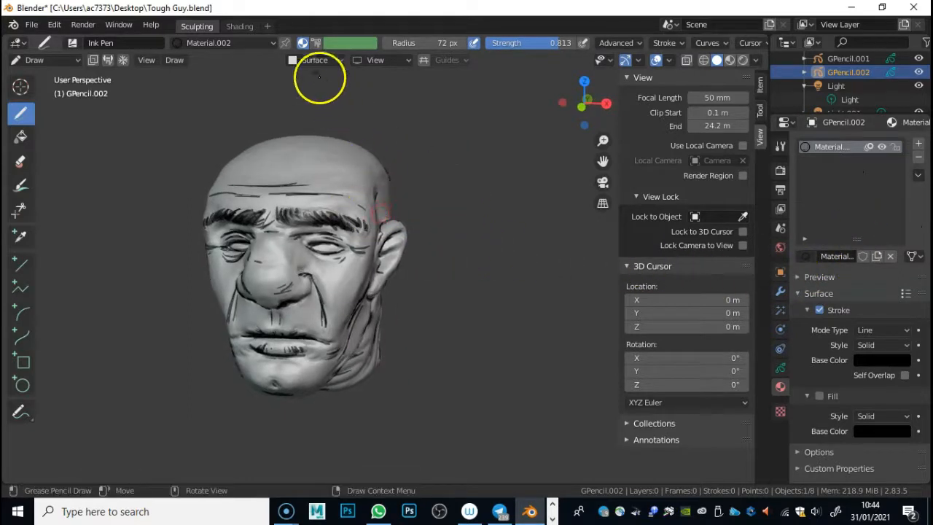
{"action": "left_click", "coordinate": [335, 58]}
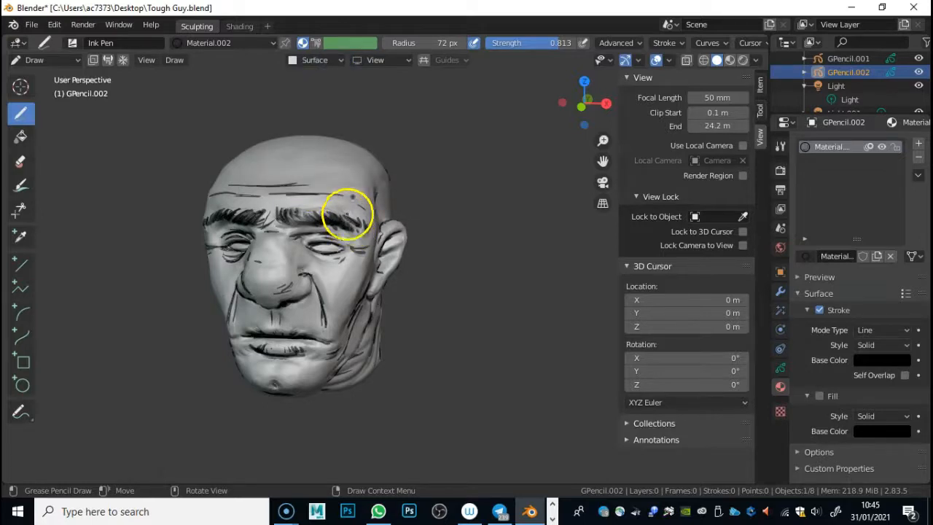
{"action": "left_click_drag", "start_coordinate": [341, 193], "coordinate": [323, 202]}
Change the stroke base color of the Grease Pencil material from black to a dark grey
{"action": "mouse_move", "coordinate": [323, 202]}
{"action": "middle_mouse_down"}
{"action": "mouse_move", "coordinate": [357, 197]}
{"action": "mouse_move", "coordinate": [272, 217]}
{"action": "mouse_move", "coordinate": [215, 176]}
{"action": "mouse_move", "coordinate": [291, 190]}
{"action": "mouse_move", "coordinate": [515, 168]}
{"action": "mouse_move", "coordinate": [381, 197]}
{"action": "mouse_move", "coordinate": [512, 172]}
{"action": "middle_mouse_up"}
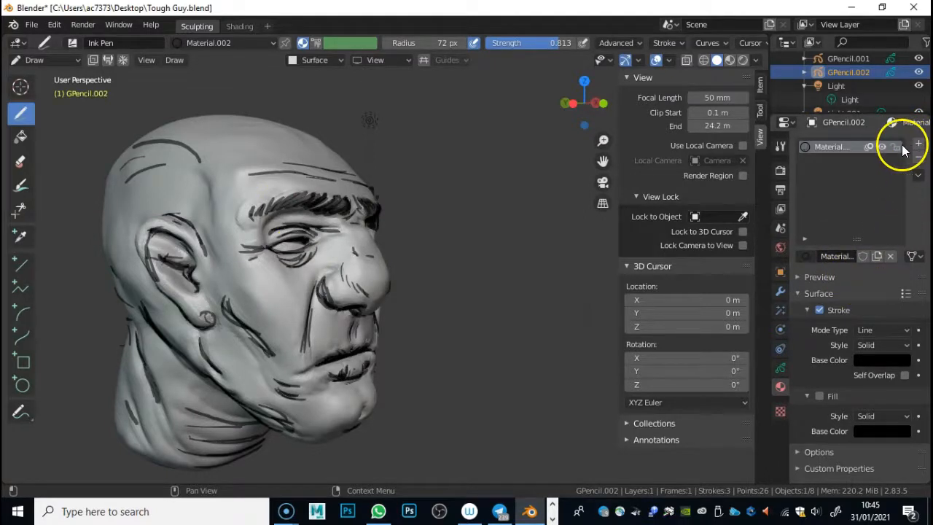
{"action": "middle_click_drag", "start_coordinate": [402, 214], "coordinate": [604, 219]}
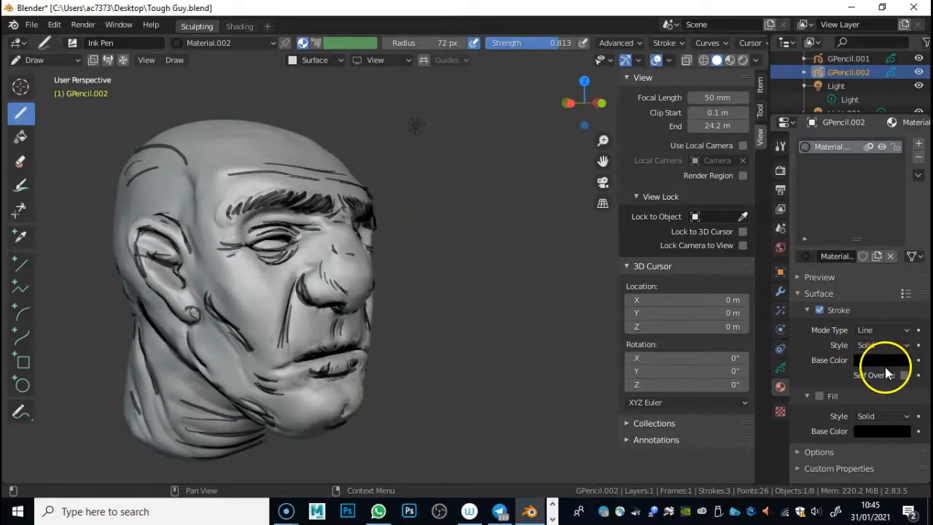
{"action": "left_click", "coordinate": [883, 361]}
{"action": "left_click_drag", "start_coordinate": [907, 252], "coordinate": [901, 232]}
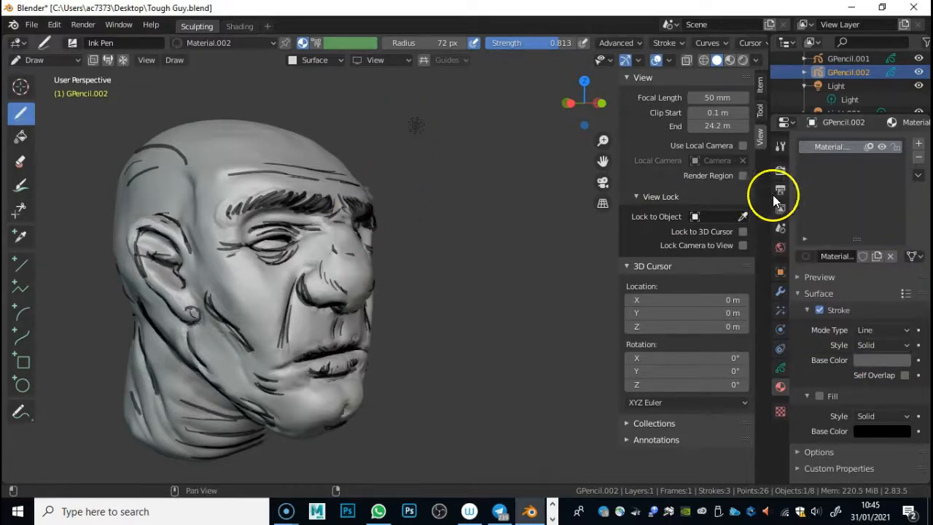
Raise the surface stroke placement offset and draw a trial stroke beside the outer end of the eyebrow
{"action": "middle_click_drag", "start_coordinate": [406, 231], "coordinate": [393, 219]}
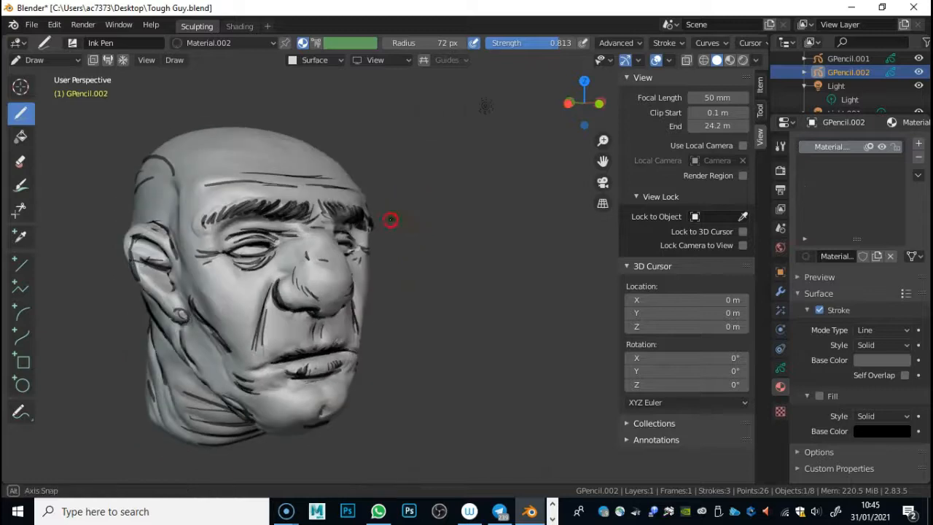
{"action": "left_click", "coordinate": [328, 61]}
{"action": "left_click_drag", "start_coordinate": [308, 178], "coordinate": [312, 179]}
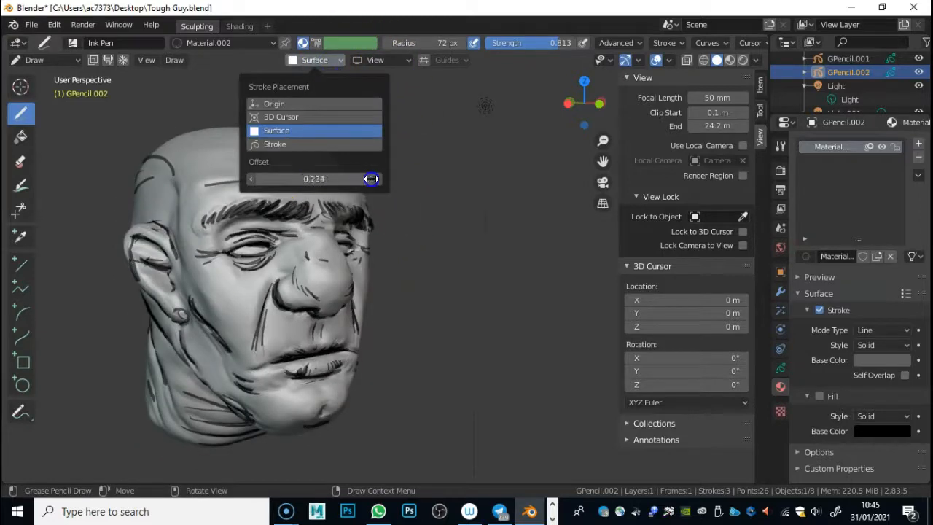
{"action": "left_click_drag", "start_coordinate": [462, 177], "coordinate": [452, 179]}
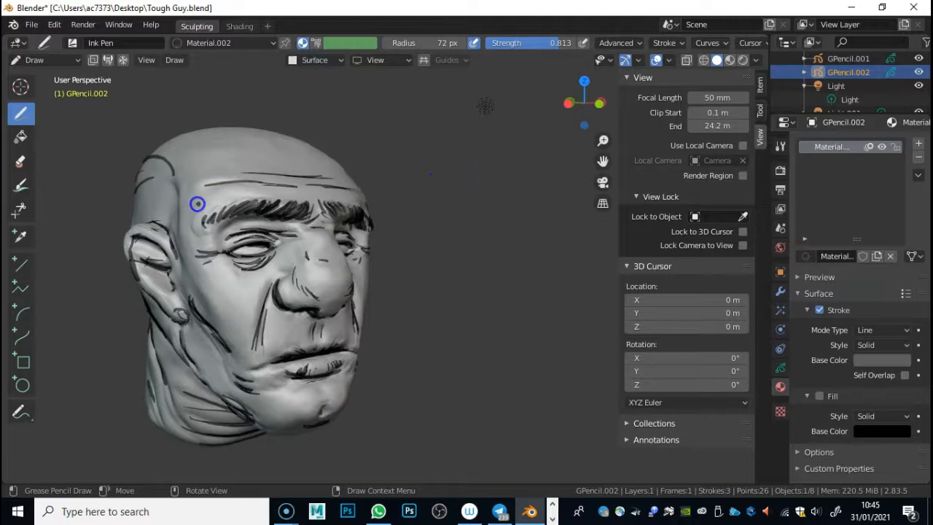
{"action": "middle_click_drag", "start_coordinate": [449, 203], "coordinate": [348, 206]}
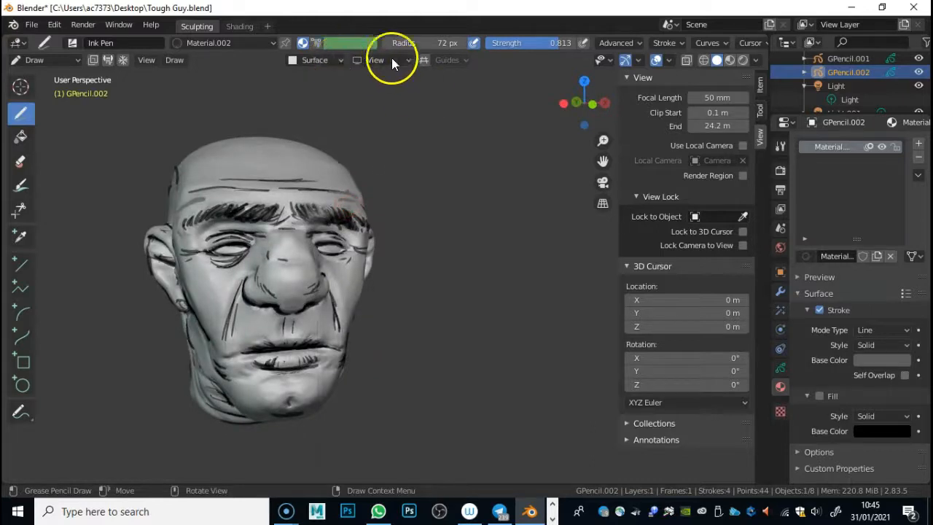
Set the surface stroke placement offset to 0.872 and draw strokes across the forehead above the eyebrows
{"action": "left_click", "coordinate": [324, 61]}
{"action": "left_click_drag", "start_coordinate": [306, 178], "coordinate": [362, 180]}
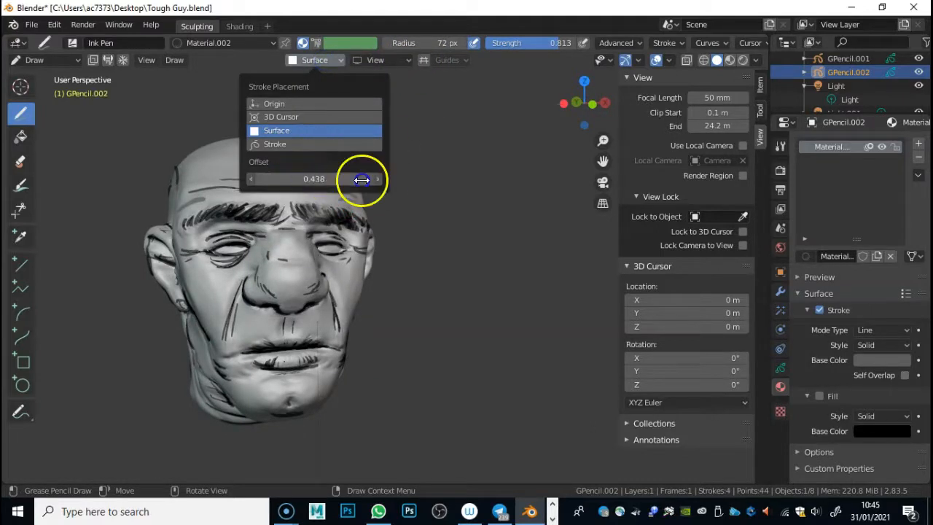
{"action": "left_click_drag", "start_coordinate": [624, 183], "coordinate": [659, 185]}
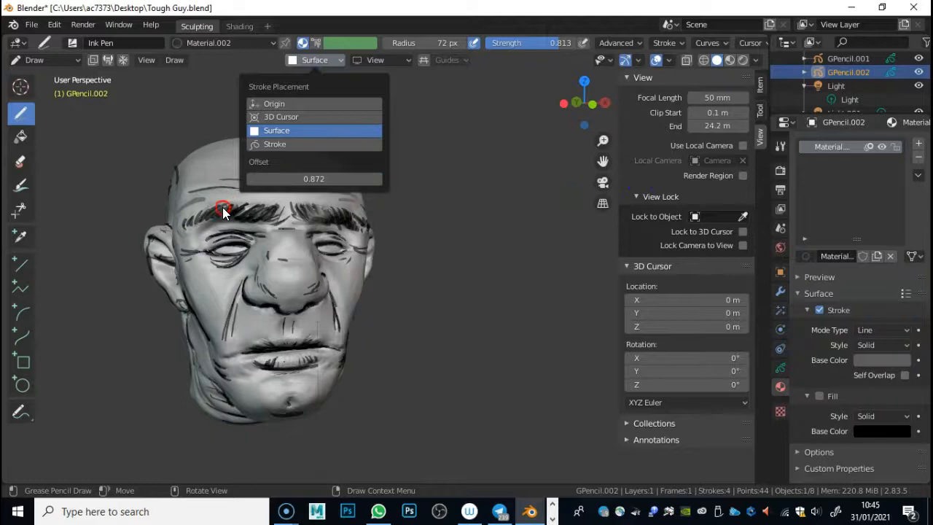
{"action": "mouse_move", "coordinate": [225, 194]}
{"action": "middle_mouse_down"}
{"action": "mouse_move", "coordinate": [175, 206]}
{"action": "mouse_move", "coordinate": [202, 198]}
{"action": "middle_mouse_up"}
{"action": "left_click_drag", "start_coordinate": [219, 203], "coordinate": [250, 197]}
{"action": "middle_click_drag", "start_coordinate": [314, 186], "coordinate": [362, 176]}
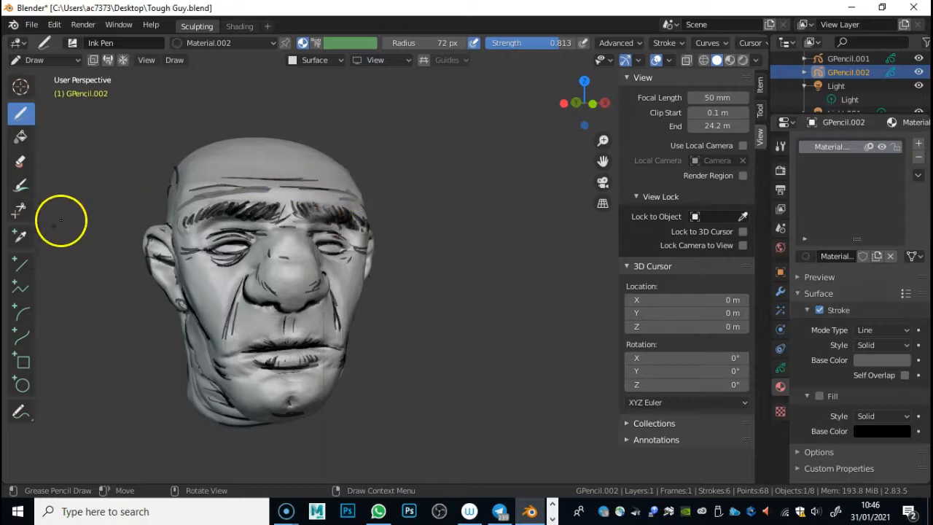
Erase the unwanted trial strokes floating off the forehead with the Eraser Hard brush
{"action": "left_click", "coordinate": [21, 161]}
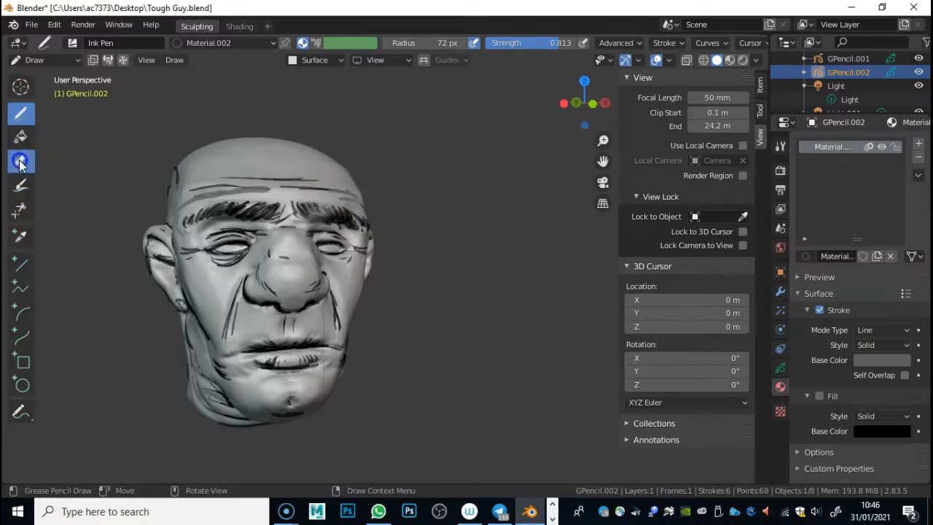
{"action": "middle_click_drag", "start_coordinate": [287, 183], "coordinate": [202, 166]}
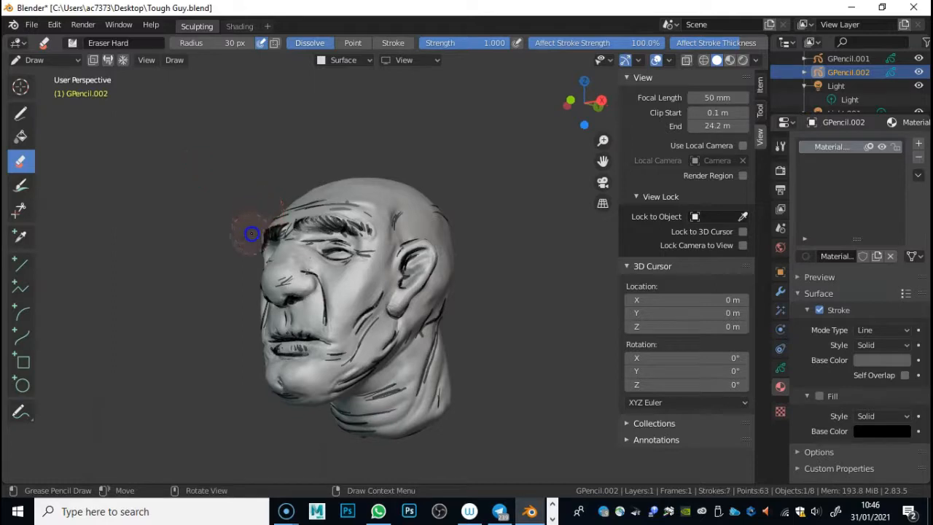
{"action": "mouse_move", "coordinate": [258, 209]}
{"action": "middle_mouse_down"}
{"action": "mouse_move", "coordinate": [374, 218]}
{"action": "mouse_move", "coordinate": [352, 215]}
{"action": "middle_mouse_up"}
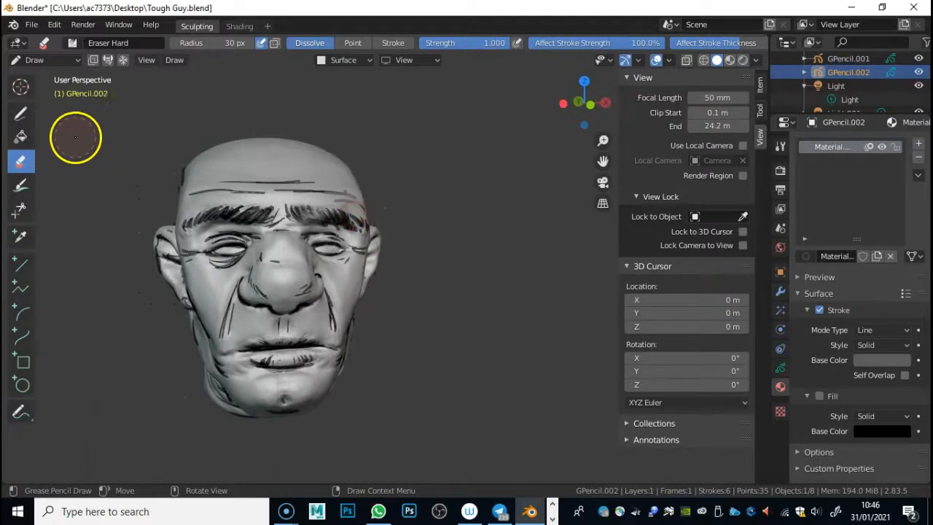
Switch back to the Ink Pen, set its strength to 0.512 and radius to 97 px, and try a stroke on the face
{"action": "left_click", "coordinate": [16, 115]}
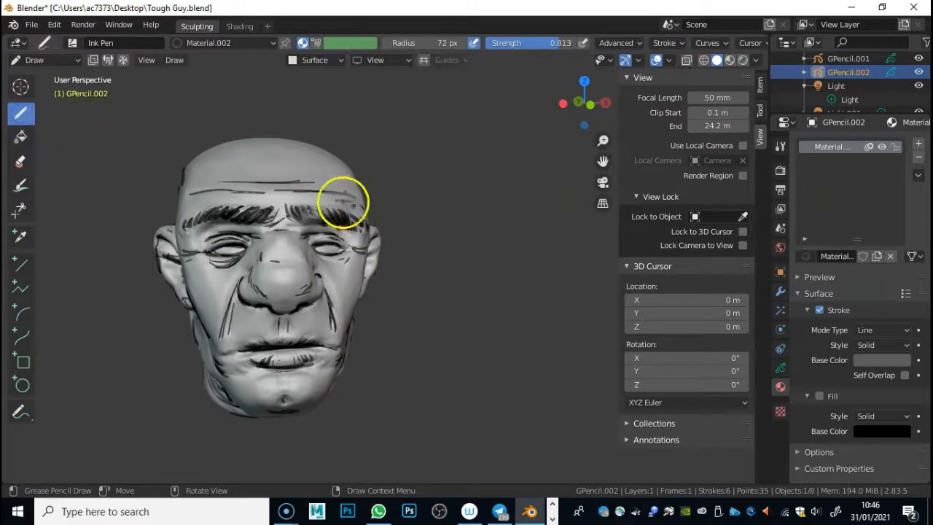
{"action": "right_click", "coordinate": [315, 242]}
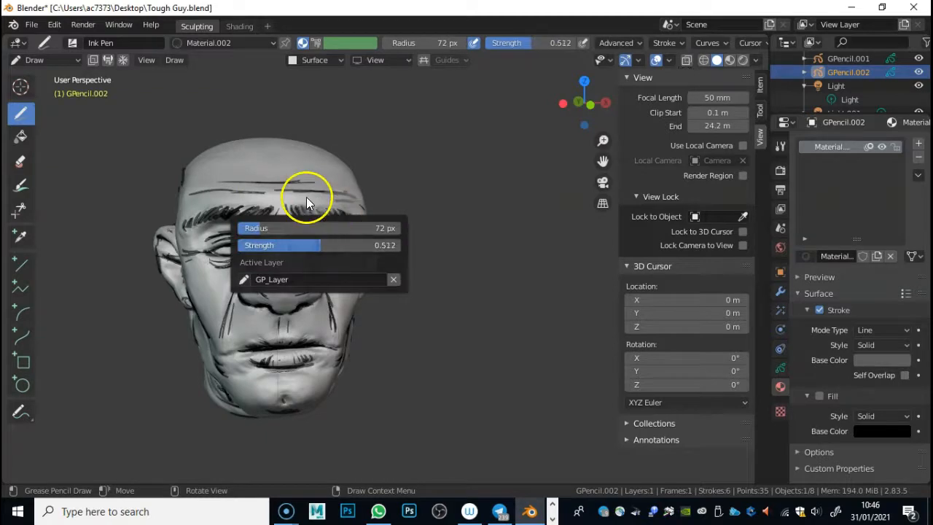
{"action": "mouse_move", "coordinate": [285, 194]}
{"action": "middle_mouse_down"}
{"action": "mouse_move", "coordinate": [402, 202]}
{"action": "mouse_move", "coordinate": [369, 208]}
{"action": "middle_mouse_up"}
{"action": "mouse_move", "coordinate": [312, 218]}
{"action": "middle_mouse_down"}
{"action": "mouse_move", "coordinate": [380, 213]}
{"action": "mouse_move", "coordinate": [377, 201]}
{"action": "mouse_move", "coordinate": [323, 229]}
{"action": "middle_mouse_up"}
{"action": "left_click_drag", "start_coordinate": [304, 294], "coordinate": [306, 214]}
{"action": "right_click", "coordinate": [303, 244]}
{"action": "left_click_drag", "start_coordinate": [247, 240], "coordinate": [262, 241]}
Draw the temple side and lower edge of a floating outline around the eyes, running across the cheeks and nose
{"action": "left_click_drag", "start_coordinate": [295, 214], "coordinate": [308, 285]}
{"action": "left_click_drag", "start_coordinate": [321, 191], "coordinate": [309, 283]}
{"action": "left_click_drag", "start_coordinate": [377, 276], "coordinate": [362, 284]}
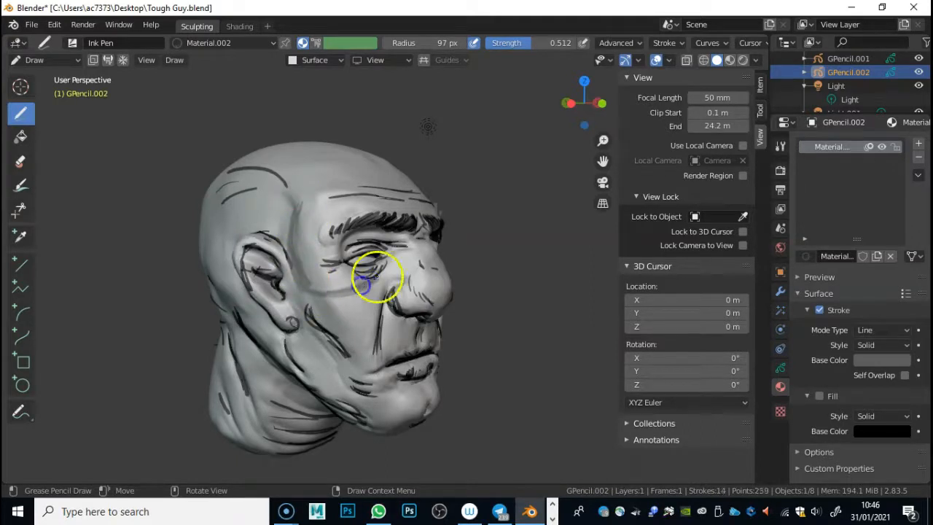
{"action": "left_click_drag", "start_coordinate": [436, 272], "coordinate": [372, 285]}
{"action": "mouse_move", "coordinate": [318, 277]}
{"action": "left_mouse_down"}
{"action": "mouse_move", "coordinate": [354, 281]}
{"action": "mouse_move", "coordinate": [340, 290]}
{"action": "left_mouse_up"}
{"action": "mouse_move", "coordinate": [340, 289]}
{"action": "middle_mouse_down"}
{"action": "mouse_move", "coordinate": [302, 248]}
{"action": "mouse_move", "coordinate": [273, 247]}
{"action": "mouse_move", "coordinate": [323, 256]}
{"action": "middle_mouse_up"}
{"action": "left_click_drag", "start_coordinate": [417, 296], "coordinate": [430, 291]}
{"action": "middle_click_drag", "start_coordinate": [430, 292], "coordinate": [363, 273]}
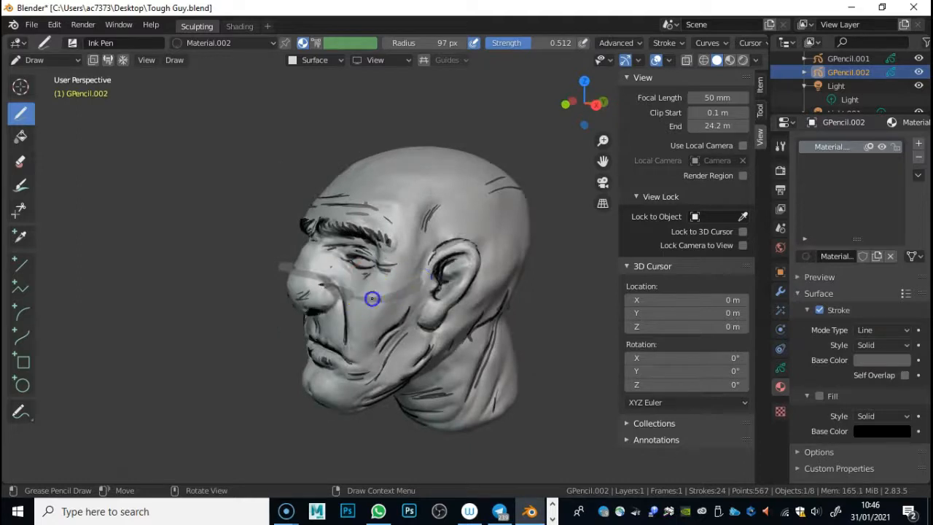
Draw the upper edge of the eye outline across the forehead and close it at the other temple
{"action": "left_click_drag", "start_coordinate": [406, 237], "coordinate": [395, 231]}
{"action": "mouse_move", "coordinate": [285, 256]}
{"action": "middle_mouse_down"}
{"action": "mouse_move", "coordinate": [454, 288]}
{"action": "mouse_move", "coordinate": [451, 281]}
{"action": "middle_mouse_up"}
{"action": "mouse_move", "coordinate": [299, 249]}
{"action": "left_mouse_down"}
{"action": "mouse_move", "coordinate": [332, 223]}
{"action": "mouse_move", "coordinate": [391, 220]}
{"action": "left_mouse_up"}
{"action": "mouse_move", "coordinate": [422, 210]}
{"action": "middle_mouse_down"}
{"action": "mouse_move", "coordinate": [346, 227]}
{"action": "mouse_move", "coordinate": [369, 219]}
{"action": "middle_mouse_up"}
{"action": "mouse_move", "coordinate": [438, 212]}
{"action": "middle_mouse_down"}
{"action": "mouse_move", "coordinate": [364, 214]}
{"action": "mouse_move", "coordinate": [392, 205]}
{"action": "middle_mouse_up"}
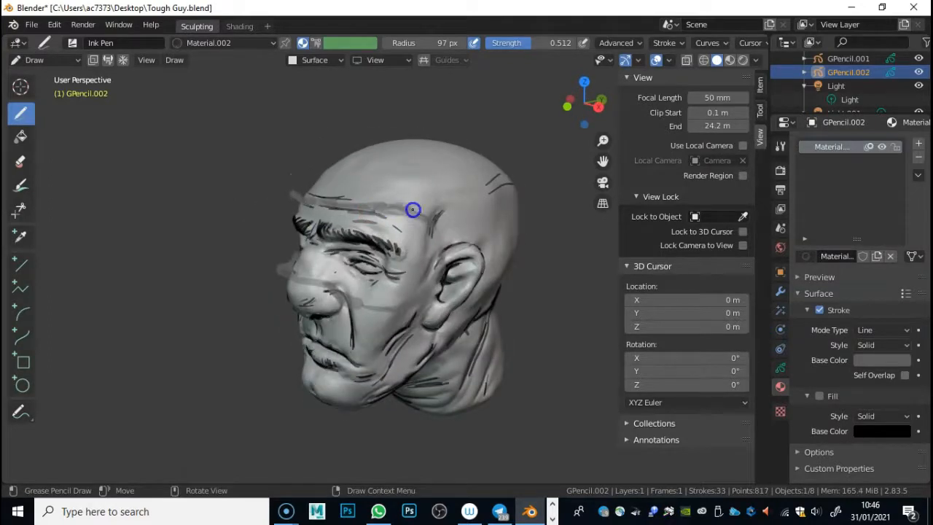
{"action": "left_click_drag", "start_coordinate": [426, 283], "coordinate": [435, 245]}
{"action": "mouse_move", "coordinate": [435, 246]}
{"action": "middle_mouse_down"}
{"action": "mouse_move", "coordinate": [328, 242]}
{"action": "mouse_move", "coordinate": [456, 235]}
{"action": "mouse_move", "coordinate": [551, 248]}
{"action": "mouse_move", "coordinate": [543, 247]}
{"action": "middle_mouse_up"}
Lower the brush strength to 0.267 and hatch faint strokes inside the outline across the eyes and forehead
{"action": "right_click", "coordinate": [328, 266]}
{"action": "mouse_move", "coordinate": [317, 269]}
{"action": "left_mouse_down"}
{"action": "mouse_move", "coordinate": [266, 269]}
{"action": "mouse_move", "coordinate": [243, 240]}
{"action": "left_mouse_up"}
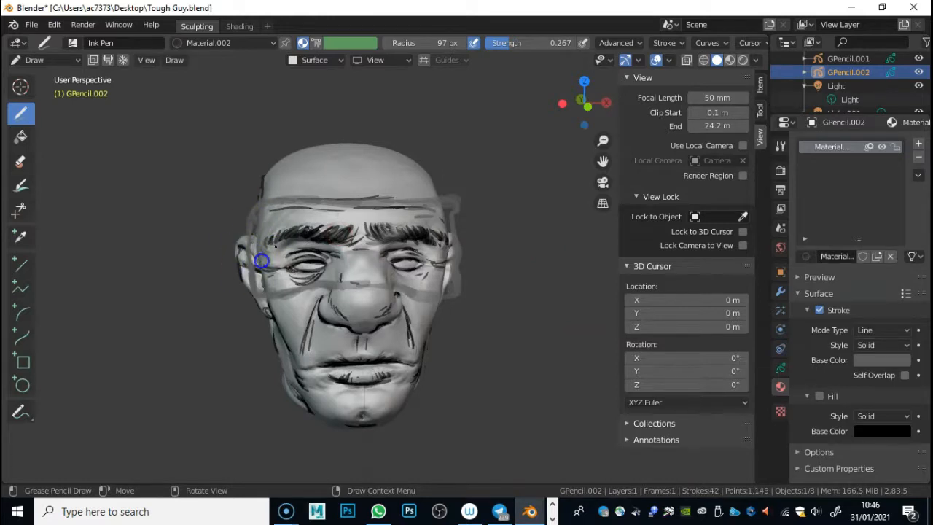
{"action": "left_click_drag", "start_coordinate": [324, 228], "coordinate": [316, 223]}
{"action": "left_click_drag", "start_coordinate": [277, 287], "coordinate": [329, 220]}
{"action": "left_click_drag", "start_coordinate": [293, 282], "coordinate": [352, 224]}
{"action": "mouse_move", "coordinate": [304, 282]}
{"action": "left_mouse_down"}
{"action": "mouse_move", "coordinate": [354, 237]}
{"action": "mouse_move", "coordinate": [353, 271]}
{"action": "mouse_move", "coordinate": [449, 220]}
{"action": "left_mouse_up"}
{"action": "left_click_drag", "start_coordinate": [406, 286], "coordinate": [446, 247]}
{"action": "left_click_drag", "start_coordinate": [439, 295], "coordinate": [457, 281]}
{"action": "mouse_move", "coordinate": [456, 280]}
{"action": "middle_mouse_down"}
{"action": "mouse_move", "coordinate": [361, 180]}
{"action": "mouse_move", "coordinate": [279, 211]}
{"action": "mouse_move", "coordinate": [441, 307]}
{"action": "mouse_move", "coordinate": [533, 225]}
{"action": "mouse_move", "coordinate": [599, 221]}
{"action": "mouse_move", "coordinate": [510, 241]}
{"action": "mouse_move", "coordinate": [569, 247]}
{"action": "mouse_move", "coordinate": [473, 266]}
{"action": "middle_mouse_up"}
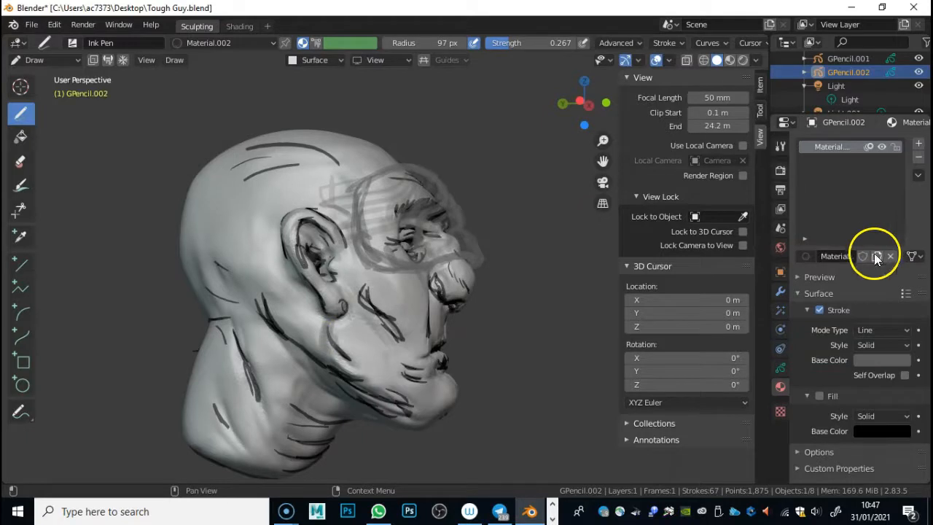
Add a second material slot with a new material and set its stroke base color to a grey of value 0.600
{"action": "left_click", "coordinate": [918, 146]}
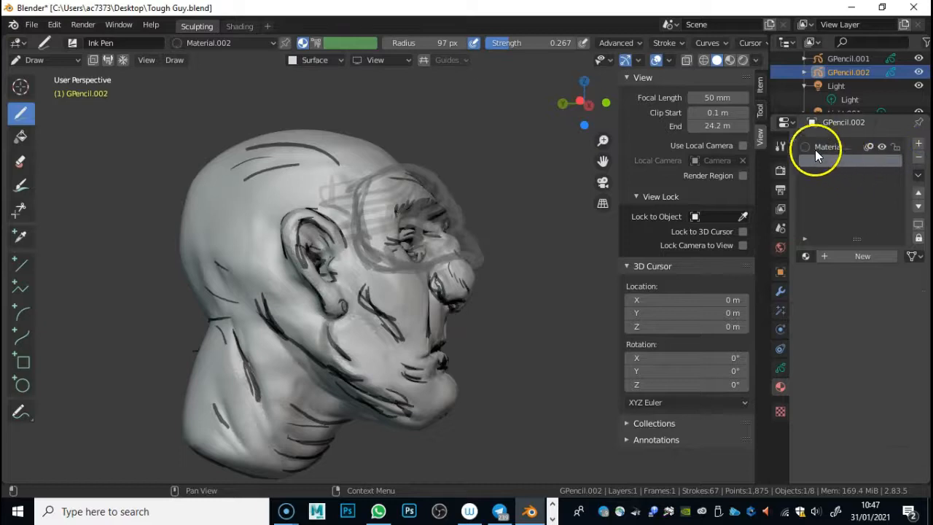
{"action": "left_click", "coordinate": [854, 256]}
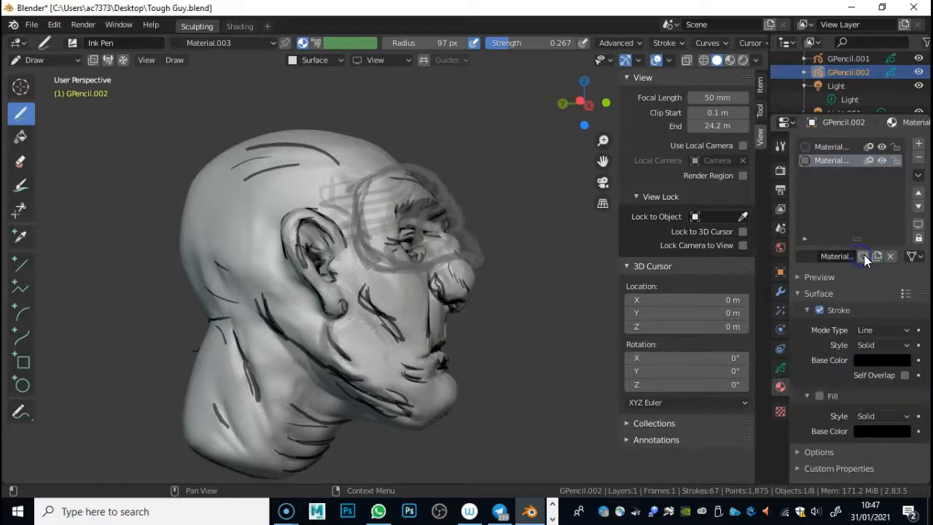
{"action": "left_click", "coordinate": [883, 360]}
{"action": "left_click_drag", "start_coordinate": [899, 218], "coordinate": [900, 208]}
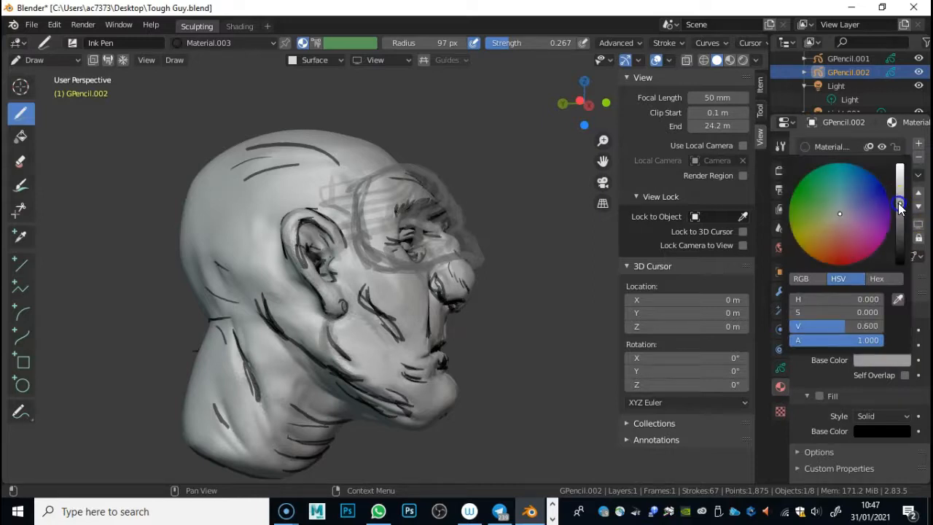
Raise the brush strength to 0.483 and draw trial strokes with the new material along the jaw below the ear
{"action": "right_click", "coordinate": [330, 346]}
{"action": "left_click_drag", "start_coordinate": [292, 292], "coordinate": [325, 291]}
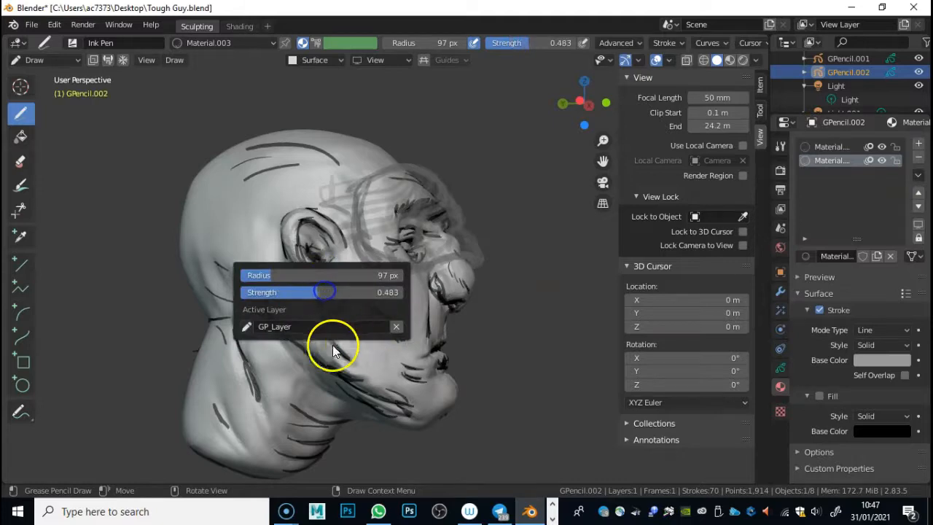
{"action": "left_click", "coordinate": [332, 346]}
{"action": "left_click_drag", "start_coordinate": [335, 357], "coordinate": [343, 362]}
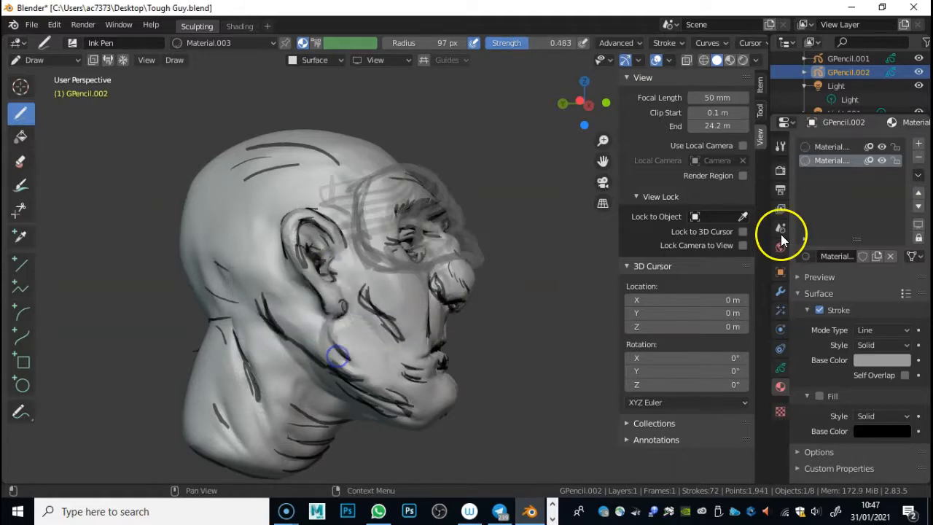
Lighten the second material's stroke base color to pale grey and draw more strokes on the jaw below the ear
{"action": "left_click", "coordinate": [883, 359]}
{"action": "left_click_drag", "start_coordinate": [899, 204], "coordinate": [900, 176]}
{"action": "left_click_drag", "start_coordinate": [326, 326], "coordinate": [329, 358]}
{"action": "mouse_move", "coordinate": [370, 342]}
{"action": "middle_mouse_down"}
{"action": "mouse_move", "coordinate": [287, 325]}
{"action": "mouse_move", "coordinate": [462, 343]}
{"action": "middle_mouse_up"}
{"action": "middle_click_drag", "start_coordinate": [393, 356], "coordinate": [401, 354]}
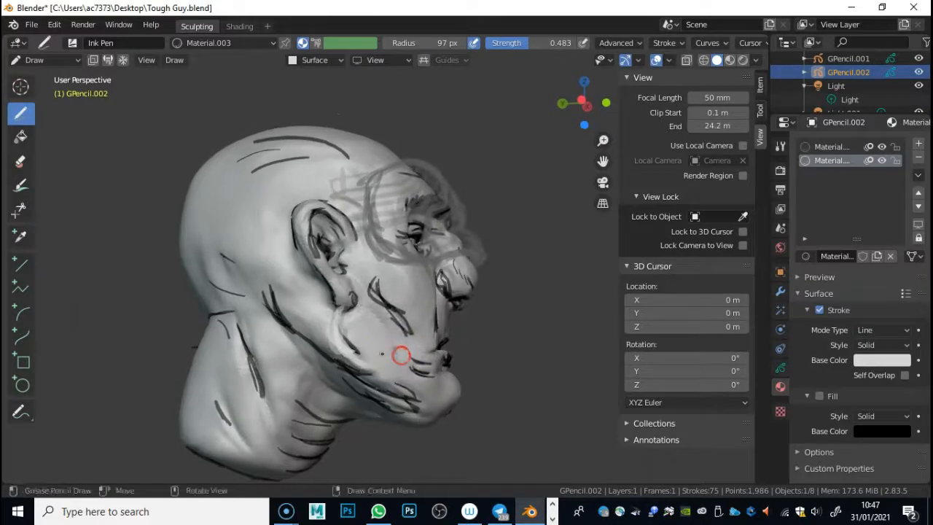
{"action": "left_click", "coordinate": [585, 104]}
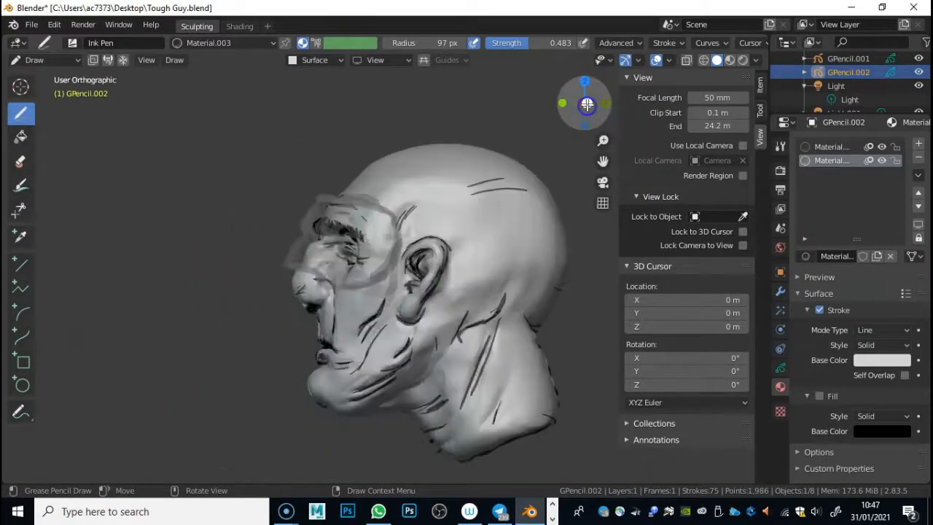
Draw pale grey strokes on the side of the face, outlining the jaw and running from the ear down the cheek to the chin
{"action": "left_click", "coordinate": [565, 102]}
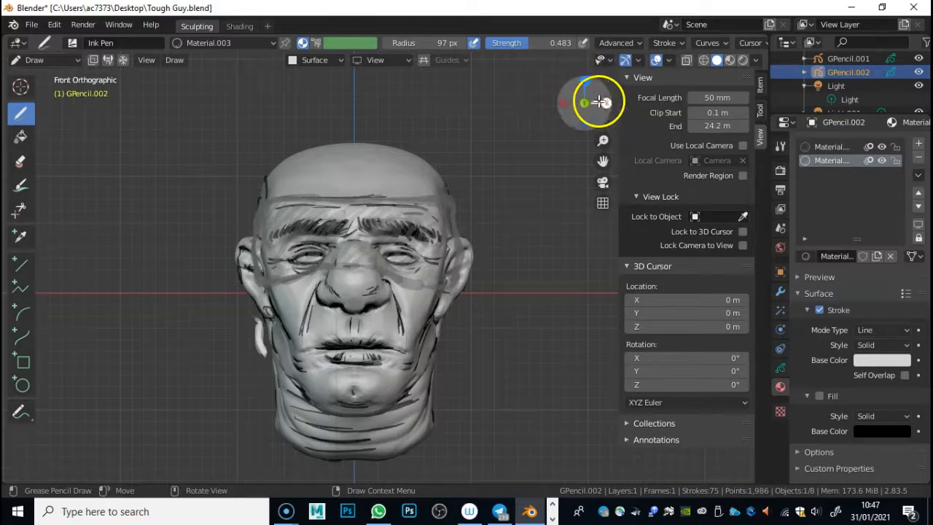
{"action": "left_click", "coordinate": [602, 103]}
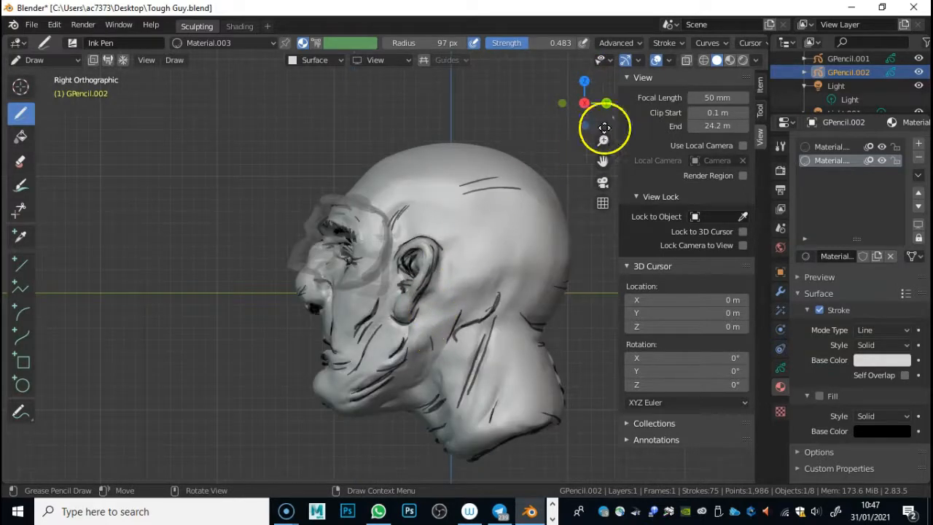
{"action": "mouse_move", "coordinate": [565, 103]}
{"action": "left_mouse_down"}
{"action": "mouse_move", "coordinate": [602, 100]}
{"action": "mouse_move", "coordinate": [573, 100]}
{"action": "left_mouse_up"}
{"action": "left_click", "coordinate": [572, 100]}
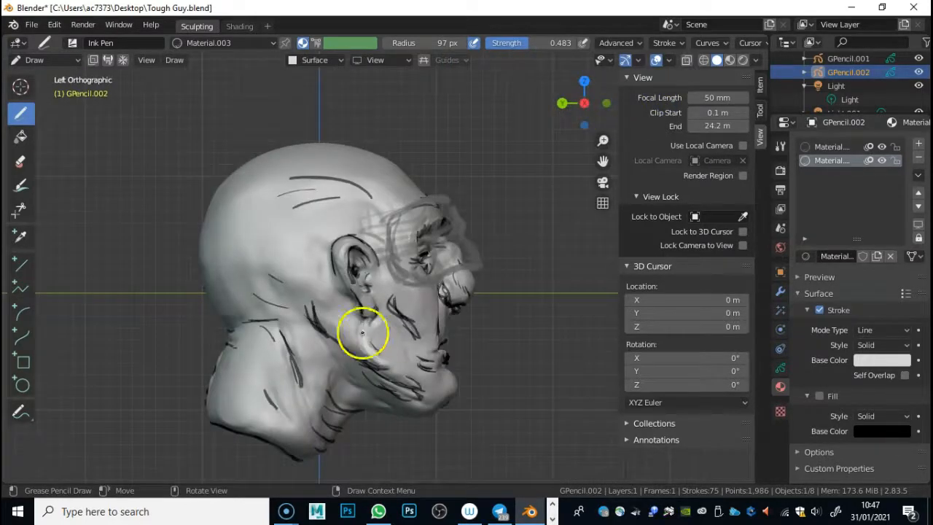
{"action": "left_click_drag", "start_coordinate": [364, 349], "coordinate": [450, 403]}
{"action": "left_click_drag", "start_coordinate": [385, 318], "coordinate": [380, 312]}
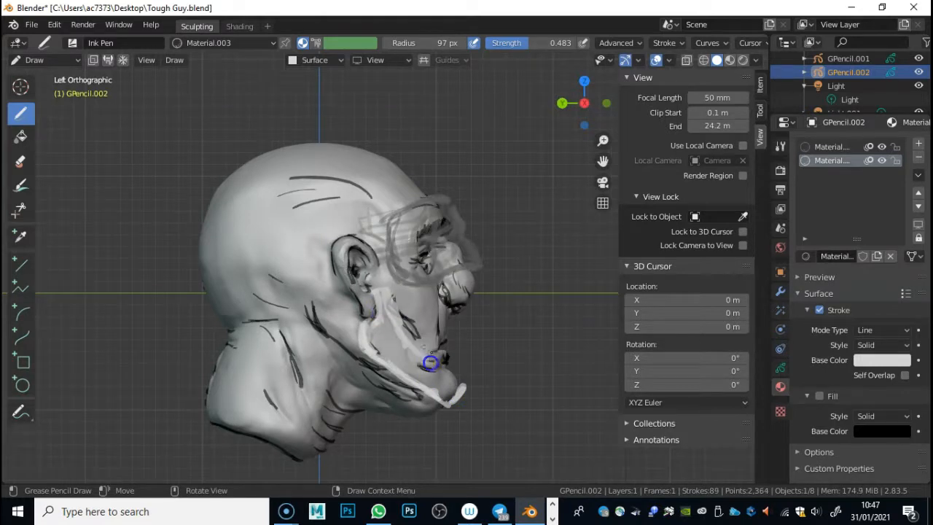
{"action": "left_click_drag", "start_coordinate": [431, 357], "coordinate": [441, 363]}
{"action": "mouse_move", "coordinate": [389, 284]}
{"action": "left_mouse_down"}
{"action": "mouse_move", "coordinate": [376, 297]}
{"action": "mouse_move", "coordinate": [461, 378]}
{"action": "left_mouse_up"}
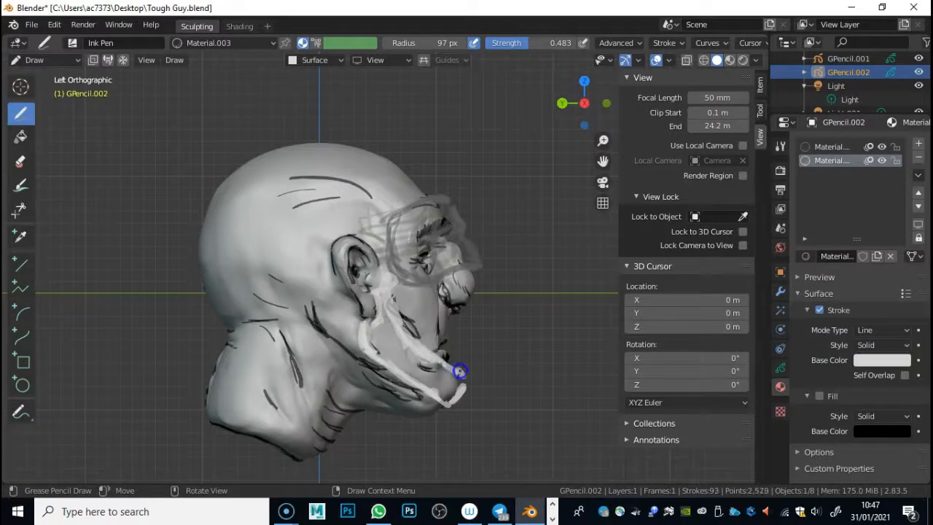
Continue the pale grey outline beneath the chin and along the opposite jaw up to the ear
{"action": "mouse_move", "coordinate": [464, 385]}
{"action": "middle_mouse_down"}
{"action": "mouse_move", "coordinate": [387, 340]}
{"action": "mouse_move", "coordinate": [328, 341]}
{"action": "mouse_move", "coordinate": [467, 320]}
{"action": "middle_mouse_up"}
{"action": "left_click_drag", "start_coordinate": [329, 356], "coordinate": [373, 377]}
{"action": "left_click_drag", "start_coordinate": [365, 377], "coordinate": [395, 396]}
{"action": "mouse_move", "coordinate": [451, 379]}
{"action": "middle_mouse_down"}
{"action": "mouse_move", "coordinate": [298, 354]}
{"action": "mouse_move", "coordinate": [354, 358]}
{"action": "mouse_move", "coordinate": [333, 406]}
{"action": "mouse_move", "coordinate": [276, 413]}
{"action": "middle_mouse_up"}
{"action": "mouse_move", "coordinate": [312, 376]}
{"action": "left_mouse_down"}
{"action": "mouse_move", "coordinate": [289, 412]}
{"action": "mouse_move", "coordinate": [348, 416]}
{"action": "left_mouse_up"}
{"action": "mouse_move", "coordinate": [408, 383]}
{"action": "middle_mouse_down"}
{"action": "mouse_move", "coordinate": [323, 375]}
{"action": "mouse_move", "coordinate": [321, 416]}
{"action": "middle_mouse_up"}
{"action": "left_click_drag", "start_coordinate": [362, 394], "coordinate": [422, 358]}
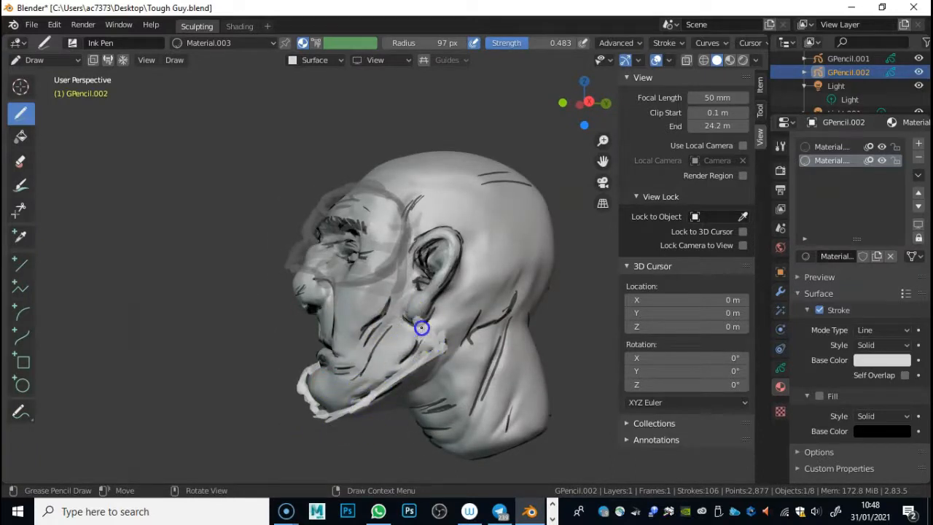
Draw the pale upper beard edge from the second ear across the cheek and around the mouth and chin
{"action": "left_click_drag", "start_coordinate": [401, 291], "coordinate": [390, 299]}
{"action": "left_click_drag", "start_coordinate": [345, 376], "coordinate": [333, 379]}
{"action": "mouse_move", "coordinate": [333, 379]}
{"action": "middle_mouse_down"}
{"action": "mouse_move", "coordinate": [415, 348]}
{"action": "mouse_move", "coordinate": [454, 378]}
{"action": "middle_mouse_up"}
{"action": "mouse_move", "coordinate": [409, 380]}
{"action": "left_mouse_down"}
{"action": "mouse_move", "coordinate": [370, 386]}
{"action": "mouse_move", "coordinate": [417, 376]}
{"action": "left_mouse_up"}
{"action": "mouse_move", "coordinate": [362, 385]}
{"action": "left_mouse_down"}
{"action": "mouse_move", "coordinate": [436, 341]}
{"action": "mouse_move", "coordinate": [388, 380]}
{"action": "left_mouse_up"}
{"action": "mouse_move", "coordinate": [387, 378]}
{"action": "middle_mouse_down"}
{"action": "mouse_move", "coordinate": [396, 406]}
{"action": "mouse_move", "coordinate": [423, 350]}
{"action": "mouse_move", "coordinate": [503, 292]}
{"action": "mouse_move", "coordinate": [478, 305]}
{"action": "middle_mouse_up"}
Lower the brush strength to 0.146 and shade faint pale strokes inside the beard outline on both sides of the jaw
{"action": "right_click", "coordinate": [341, 370]}
{"action": "right_click", "coordinate": [314, 351]}
{"action": "left_click_drag", "start_coordinate": [296, 358], "coordinate": [249, 364]}
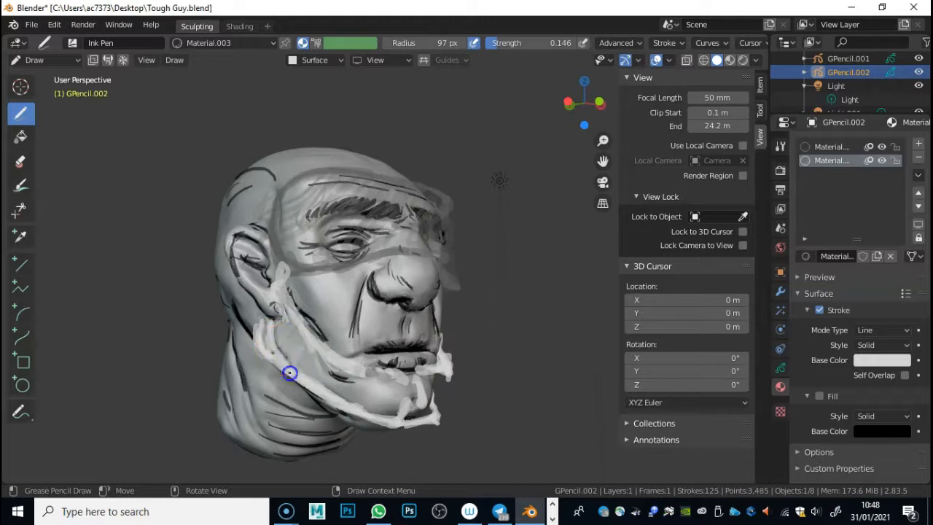
{"action": "middle_click_drag", "start_coordinate": [452, 354], "coordinate": [299, 362]}
{"action": "mouse_move", "coordinate": [296, 391]}
{"action": "left_mouse_down"}
{"action": "mouse_move", "coordinate": [329, 383]}
{"action": "mouse_move", "coordinate": [339, 416]}
{"action": "mouse_move", "coordinate": [389, 400]}
{"action": "mouse_move", "coordinate": [451, 328]}
{"action": "left_mouse_up"}
{"action": "mouse_move", "coordinate": [416, 327]}
{"action": "middle_mouse_down"}
{"action": "mouse_move", "coordinate": [388, 340]}
{"action": "mouse_move", "coordinate": [358, 316]}
{"action": "mouse_move", "coordinate": [430, 308]}
{"action": "mouse_move", "coordinate": [559, 325]}
{"action": "mouse_move", "coordinate": [677, 317]}
{"action": "mouse_move", "coordinate": [616, 328]}
{"action": "mouse_move", "coordinate": [713, 356]}
{"action": "mouse_move", "coordinate": [705, 350]}
{"action": "middle_mouse_up"}
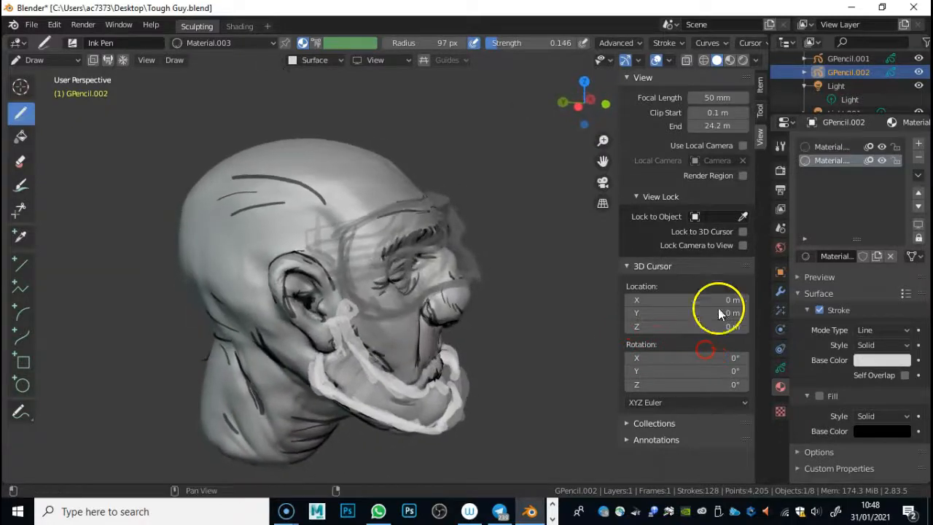
Switch to the first material, raise the brush strength to 0.683 and draw strokes along the temple hairline
{"action": "left_click", "coordinate": [830, 146]}
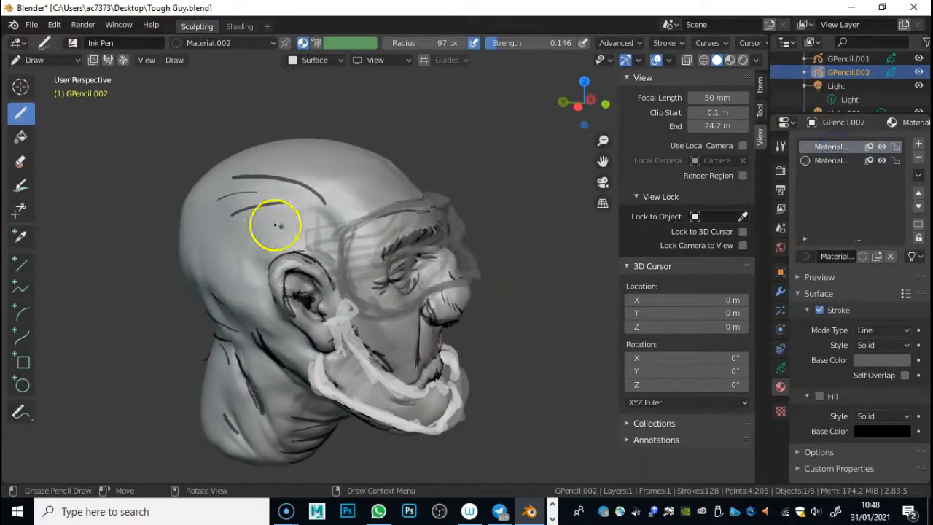
{"action": "left_click_drag", "start_coordinate": [352, 204], "coordinate": [387, 190]}
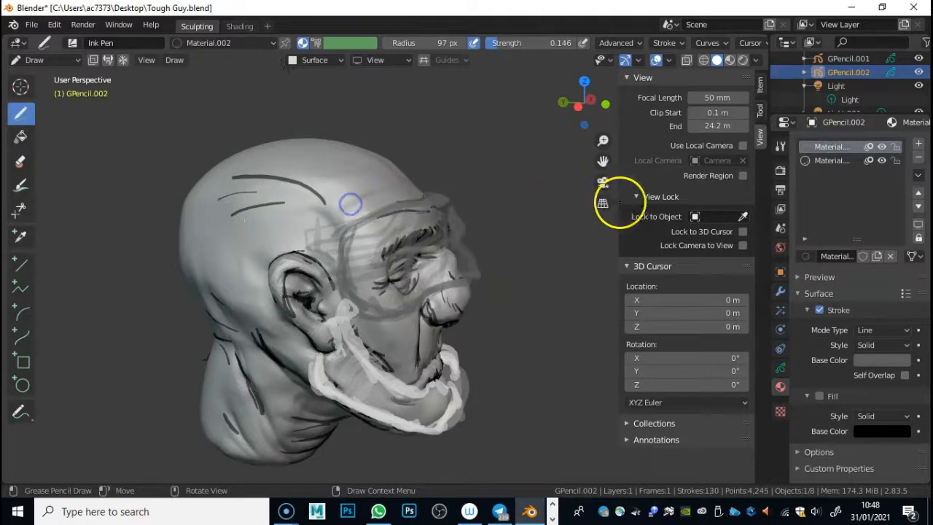
{"action": "right_click", "coordinate": [378, 248]}
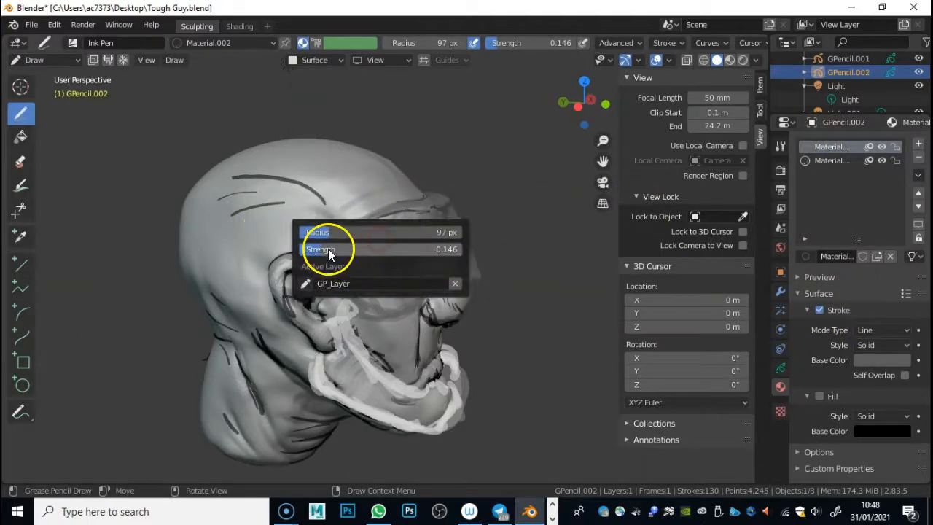
{"action": "left_click_drag", "start_coordinate": [328, 248], "coordinate": [365, 249]}
{"action": "mouse_move", "coordinate": [317, 204]}
{"action": "left_mouse_down"}
{"action": "mouse_move", "coordinate": [369, 196]}
{"action": "mouse_move", "coordinate": [355, 209]}
{"action": "left_mouse_up"}
{"action": "left_click_drag", "start_coordinate": [335, 217], "coordinate": [369, 227]}
{"action": "right_click", "coordinate": [332, 210]}
{"action": "left_click_drag", "start_coordinate": [375, 182], "coordinate": [392, 175]}
{"action": "mouse_move", "coordinate": [340, 211]}
{"action": "left_mouse_down"}
{"action": "mouse_move", "coordinate": [387, 178]}
{"action": "mouse_move", "coordinate": [347, 204]}
{"action": "left_mouse_up"}
Darken the first material's stroke base color to value 0.153 and draw the hairline from the temple over the ear
{"action": "left_click", "coordinate": [886, 360]}
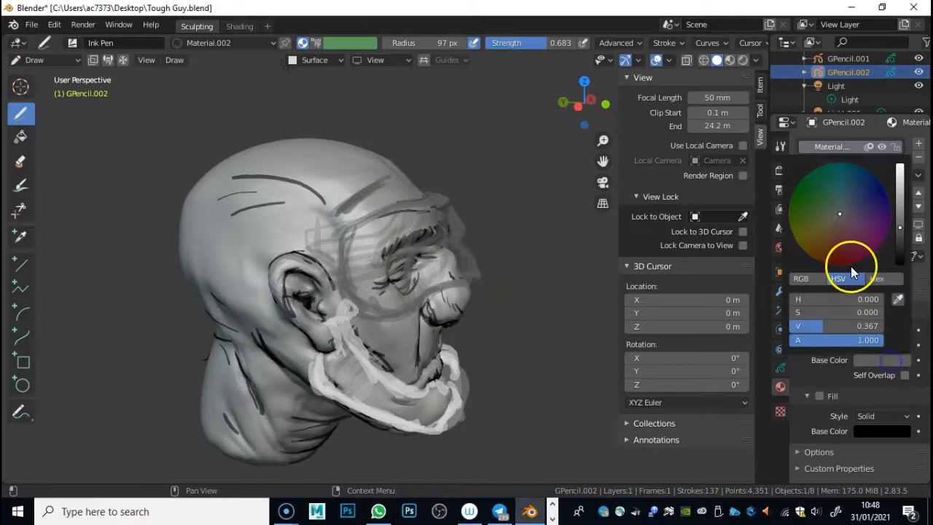
{"action": "left_click_drag", "start_coordinate": [899, 208], "coordinate": [900, 250]}
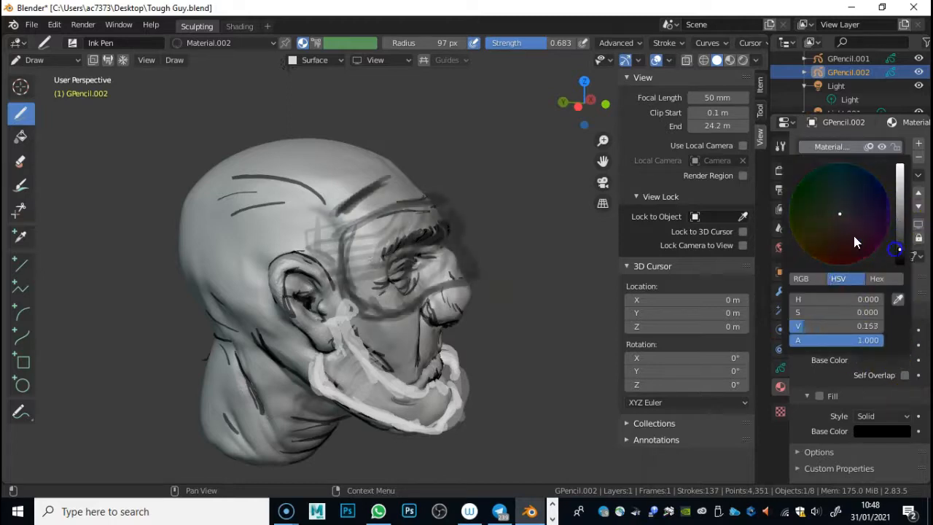
{"action": "left_click_drag", "start_coordinate": [335, 215], "coordinate": [308, 224]}
{"action": "left_click_drag", "start_coordinate": [349, 205], "coordinate": [299, 226]}
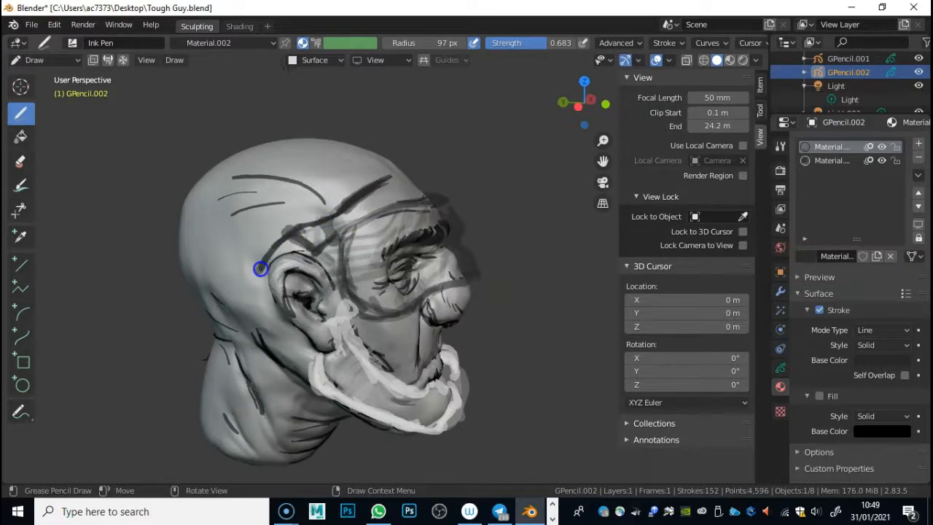
Extend the dark hair outline over the top of the head and down the back of the skull to the nape
{"action": "mouse_move", "coordinate": [214, 339]}
{"action": "middle_mouse_down"}
{"action": "mouse_move", "coordinate": [225, 233]}
{"action": "mouse_move", "coordinate": [254, 209]}
{"action": "mouse_move", "coordinate": [225, 229]}
{"action": "mouse_move", "coordinate": [378, 251]}
{"action": "mouse_move", "coordinate": [395, 202]}
{"action": "middle_mouse_up"}
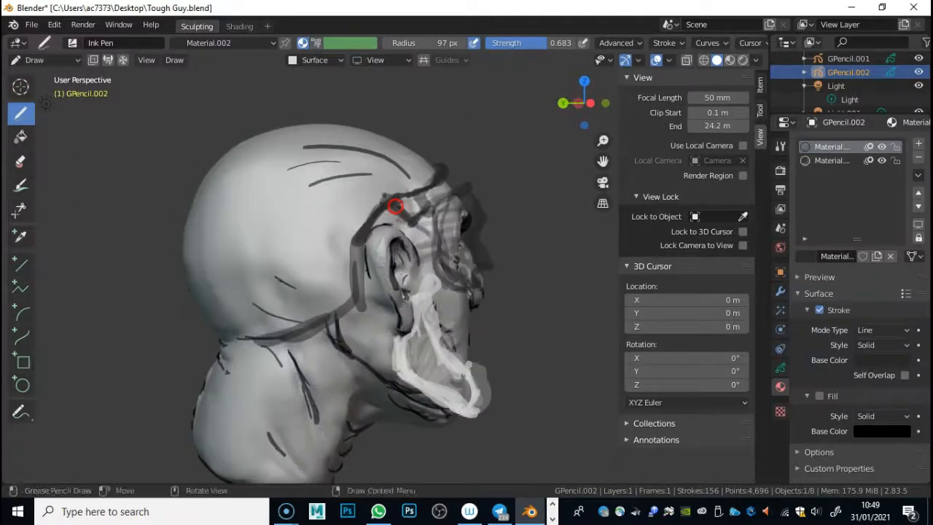
{"action": "mouse_move", "coordinate": [444, 156]}
{"action": "middle_mouse_down"}
{"action": "mouse_move", "coordinate": [401, 258]}
{"action": "mouse_move", "coordinate": [415, 259]}
{"action": "middle_mouse_up"}
{"action": "left_click_drag", "start_coordinate": [402, 253], "coordinate": [260, 250]}
{"action": "mouse_move", "coordinate": [260, 250]}
{"action": "middle_mouse_down"}
{"action": "mouse_move", "coordinate": [301, 270]}
{"action": "mouse_move", "coordinate": [293, 261]}
{"action": "middle_mouse_up"}
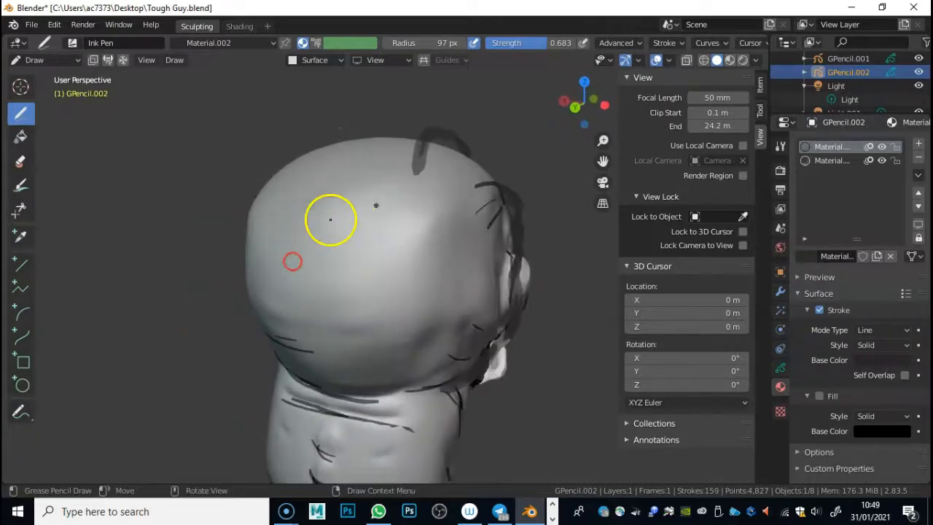
{"action": "mouse_move", "coordinate": [416, 163]}
{"action": "left_mouse_down"}
{"action": "mouse_move", "coordinate": [401, 288]}
{"action": "mouse_move", "coordinate": [427, 308]}
{"action": "mouse_move", "coordinate": [433, 381]}
{"action": "left_mouse_up"}
{"action": "mouse_move", "coordinate": [345, 311]}
{"action": "middle_mouse_down"}
{"action": "mouse_move", "coordinate": [282, 271]}
{"action": "mouse_move", "coordinate": [413, 275]}
{"action": "middle_mouse_up"}
Set the brush radius to 245 px and fill the outlined side of the scalp with broad dark strokes
{"action": "right_click", "coordinate": [253, 216]}
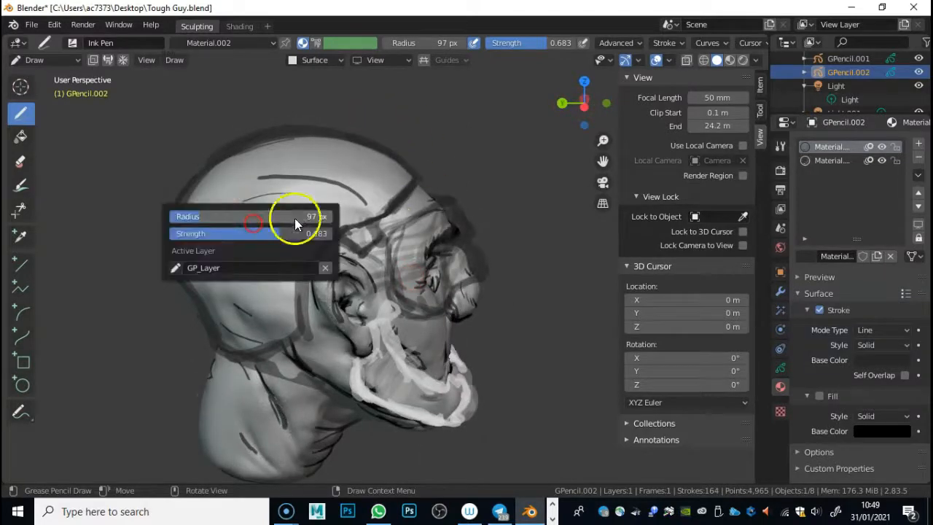
{"action": "left_click", "coordinate": [301, 201]}
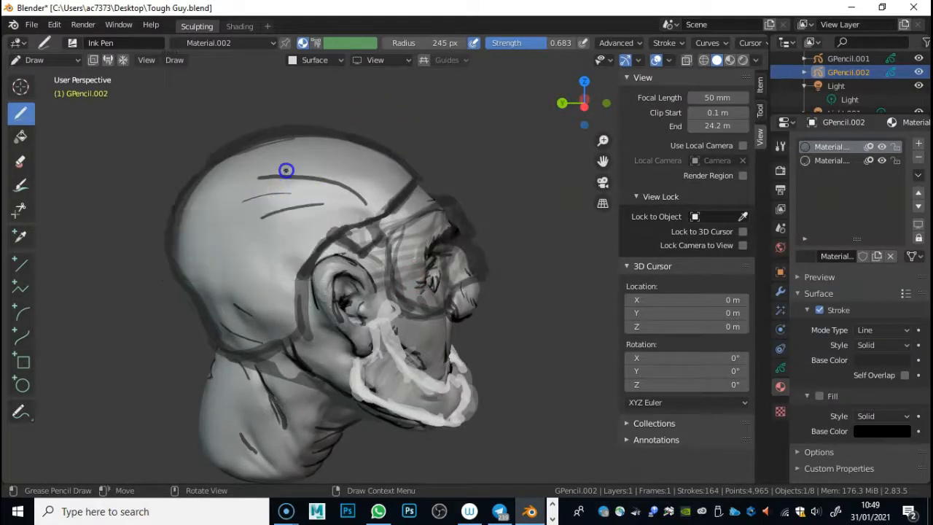
{"action": "mouse_move", "coordinate": [264, 174]}
{"action": "left_mouse_down"}
{"action": "mouse_move", "coordinate": [250, 163]}
{"action": "mouse_move", "coordinate": [192, 211]}
{"action": "mouse_move", "coordinate": [216, 270]}
{"action": "mouse_move", "coordinate": [308, 216]}
{"action": "mouse_move", "coordinate": [267, 316]}
{"action": "mouse_move", "coordinate": [287, 316]}
{"action": "mouse_move", "coordinate": [199, 241]}
{"action": "mouse_move", "coordinate": [190, 255]}
{"action": "left_mouse_up"}
{"action": "mouse_move", "coordinate": [321, 215]}
{"action": "left_mouse_down"}
{"action": "mouse_move", "coordinate": [337, 211]}
{"action": "mouse_move", "coordinate": [345, 150]}
{"action": "mouse_move", "coordinate": [331, 146]}
{"action": "left_mouse_up"}
{"action": "mouse_move", "coordinate": [384, 164]}
{"action": "middle_mouse_down"}
{"action": "mouse_move", "coordinate": [367, 225]}
{"action": "mouse_move", "coordinate": [416, 250]}
{"action": "middle_mouse_up"}
{"action": "mouse_move", "coordinate": [487, 171]}
{"action": "left_mouse_down"}
{"action": "mouse_move", "coordinate": [456, 294]}
{"action": "mouse_move", "coordinate": [458, 181]}
{"action": "mouse_move", "coordinate": [485, 284]}
{"action": "left_mouse_up"}
{"action": "mouse_move", "coordinate": [486, 285]}
{"action": "middle_mouse_down"}
{"action": "mouse_move", "coordinate": [339, 271]}
{"action": "mouse_move", "coordinate": [344, 245]}
{"action": "mouse_move", "coordinate": [312, 271]}
{"action": "mouse_move", "coordinate": [265, 254]}
{"action": "mouse_move", "coordinate": [206, 308]}
{"action": "mouse_move", "coordinate": [465, 195]}
{"action": "mouse_move", "coordinate": [425, 164]}
{"action": "middle_mouse_up"}
Set the brush radius to 124 px and strength to 0.754, then draw the hair's upper edge on the unfilled side
{"action": "right_click", "coordinate": [398, 179]}
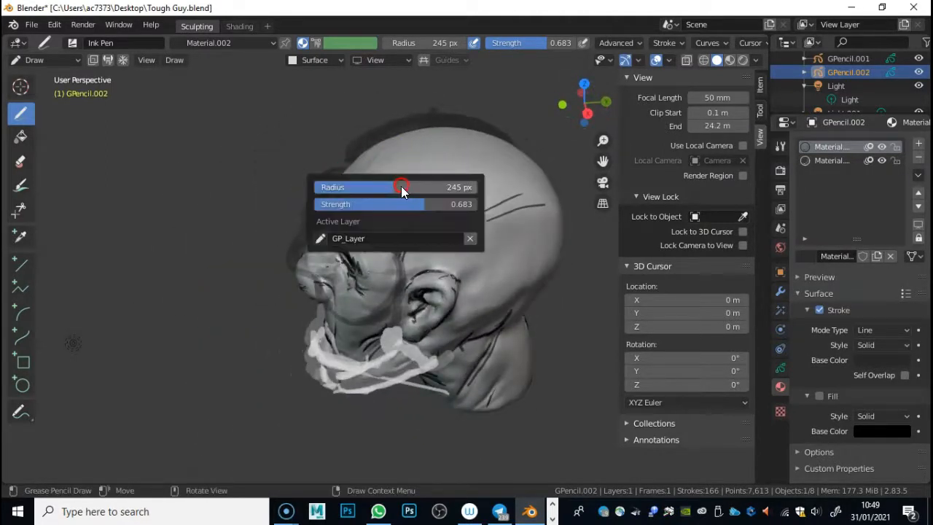
{"action": "left_click_drag", "start_coordinate": [406, 204], "coordinate": [416, 203]}
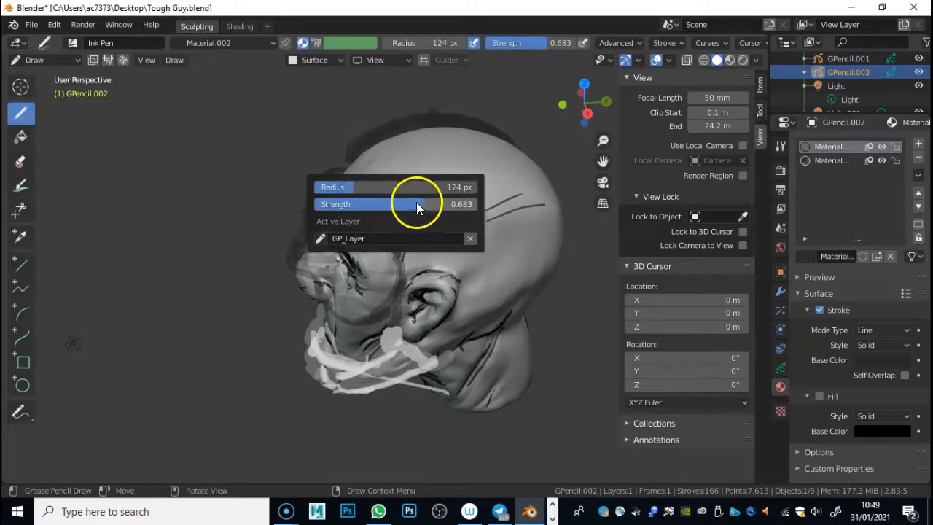
{"action": "middle_click_drag", "start_coordinate": [389, 196], "coordinate": [420, 185]}
{"action": "left_click_drag", "start_coordinate": [550, 153], "coordinate": [514, 164]}
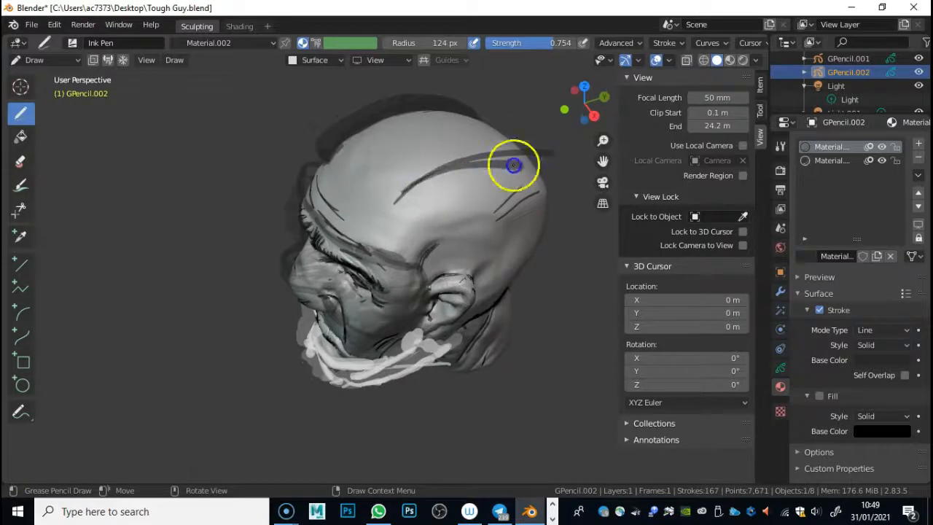
{"action": "middle_click_drag", "start_coordinate": [410, 193], "coordinate": [521, 139]}
Draw the dark hairline across the unfilled side's temple, over the ear and down behind it
{"action": "middle_click_drag", "start_coordinate": [457, 225], "coordinate": [476, 204]}
{"action": "left_click_drag", "start_coordinate": [493, 233], "coordinate": [494, 233]}
{"action": "mouse_move", "coordinate": [494, 234]}
{"action": "middle_mouse_down"}
{"action": "mouse_move", "coordinate": [414, 219]}
{"action": "mouse_move", "coordinate": [414, 228]}
{"action": "middle_mouse_up"}
{"action": "left_click_drag", "start_coordinate": [439, 271], "coordinate": [438, 277]}
{"action": "mouse_move", "coordinate": [438, 276]}
{"action": "middle_mouse_down"}
{"action": "mouse_move", "coordinate": [413, 265]}
{"action": "mouse_move", "coordinate": [749, 271]}
{"action": "mouse_move", "coordinate": [458, 250]}
{"action": "middle_mouse_up"}
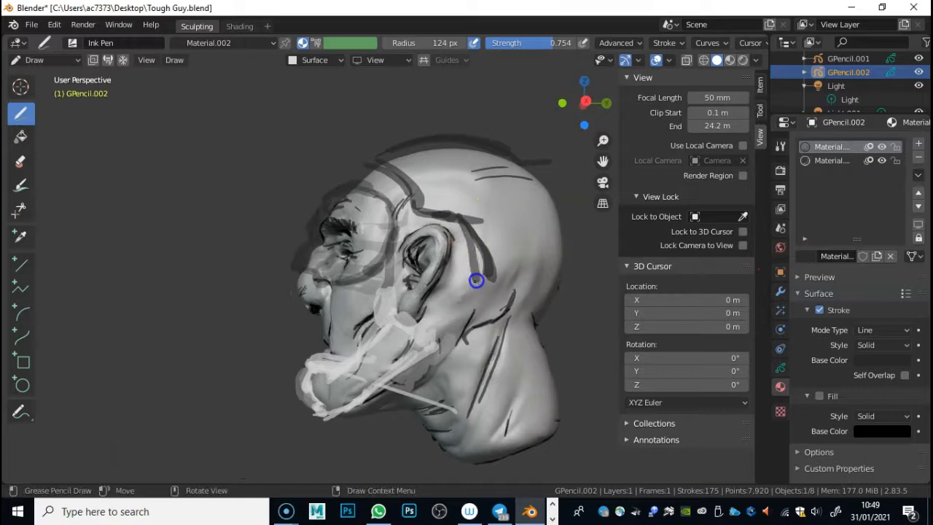
Continue the dark hairline from behind the ear along the nape to the centre of the back of the head
{"action": "left_click_drag", "start_coordinate": [530, 296], "coordinate": [532, 296]}
{"action": "mouse_move", "coordinate": [531, 296]}
{"action": "middle_mouse_down"}
{"action": "mouse_move", "coordinate": [432, 271]}
{"action": "mouse_move", "coordinate": [510, 255]}
{"action": "mouse_move", "coordinate": [443, 244]}
{"action": "mouse_move", "coordinate": [391, 252]}
{"action": "middle_mouse_up"}
{"action": "left_click_drag", "start_coordinate": [531, 314], "coordinate": [531, 314]}
{"action": "mouse_move", "coordinate": [532, 314]}
{"action": "middle_mouse_down"}
{"action": "mouse_move", "coordinate": [410, 287]}
{"action": "mouse_move", "coordinate": [448, 290]}
{"action": "middle_mouse_up"}
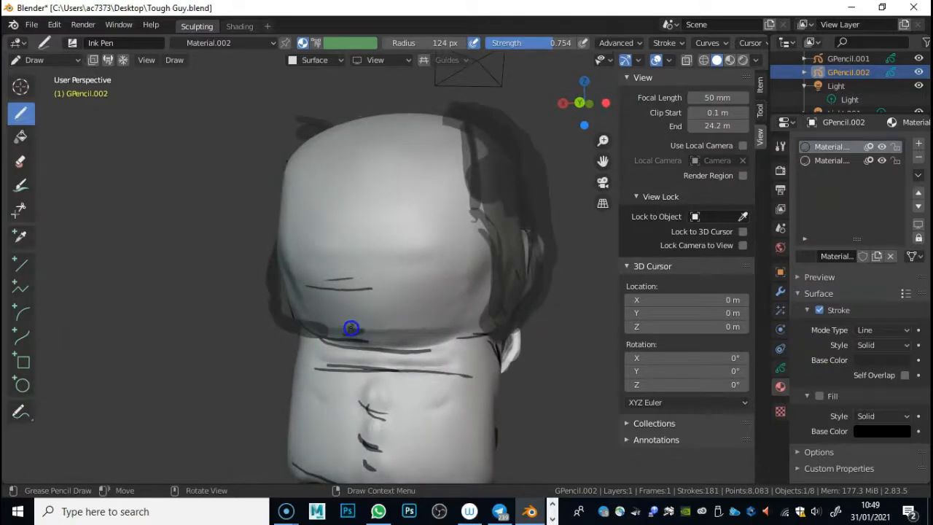
{"action": "left_click_drag", "start_coordinate": [348, 298], "coordinate": [348, 299]}
{"action": "mouse_move", "coordinate": [348, 299]}
{"action": "middle_mouse_down"}
{"action": "mouse_move", "coordinate": [379, 277]}
{"action": "mouse_move", "coordinate": [397, 322]}
{"action": "middle_mouse_up"}
Draw dark strokes up the middle of the back of the head from the nape towards the crown
{"action": "left_click_drag", "start_coordinate": [381, 406], "coordinate": [389, 297]}
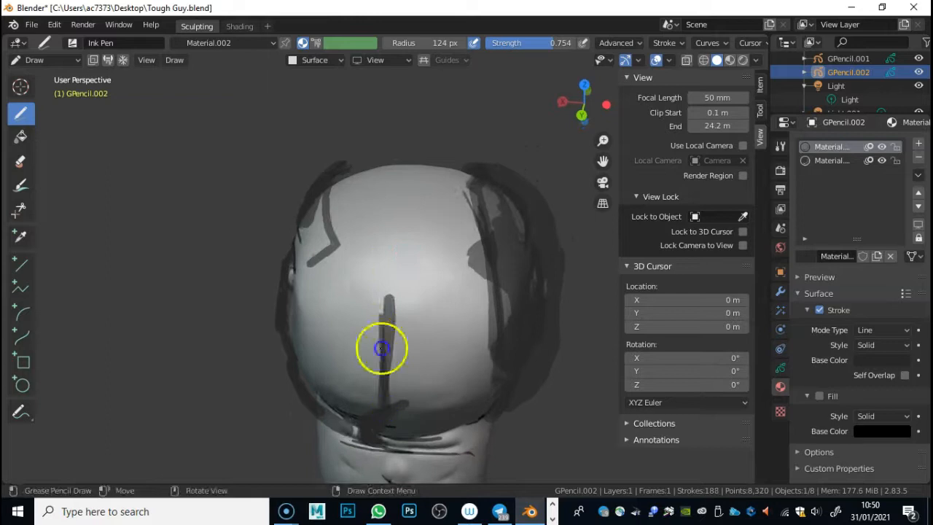
{"action": "left_click_drag", "start_coordinate": [384, 370], "coordinate": [381, 272]}
{"action": "middle_click_drag", "start_coordinate": [381, 273], "coordinate": [387, 316]}
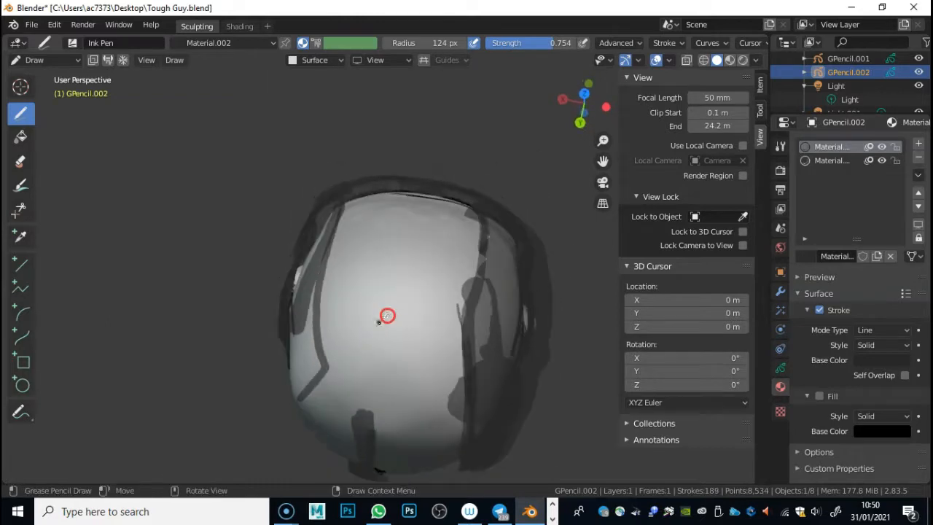
{"action": "left_click_drag", "start_coordinate": [376, 429], "coordinate": [374, 299]}
{"action": "left_click_drag", "start_coordinate": [365, 443], "coordinate": [375, 234]}
{"action": "mouse_move", "coordinate": [375, 233]}
{"action": "middle_mouse_down"}
{"action": "mouse_move", "coordinate": [377, 337]}
{"action": "mouse_move", "coordinate": [372, 305]}
{"action": "middle_mouse_up"}
{"action": "left_click_drag", "start_coordinate": [350, 357], "coordinate": [347, 263]}
{"action": "left_click_drag", "start_coordinate": [340, 389], "coordinate": [342, 285]}
{"action": "mouse_move", "coordinate": [315, 344]}
{"action": "middle_mouse_down"}
{"action": "mouse_move", "coordinate": [310, 354]}
{"action": "mouse_move", "coordinate": [491, 294]}
{"action": "mouse_move", "coordinate": [213, 259]}
{"action": "mouse_move", "coordinate": [204, 228]}
{"action": "middle_mouse_up"}
Set the brush radius to 326 px and fill the second side of the scalp with broad dark strokes
{"action": "right_click", "coordinate": [430, 209]}
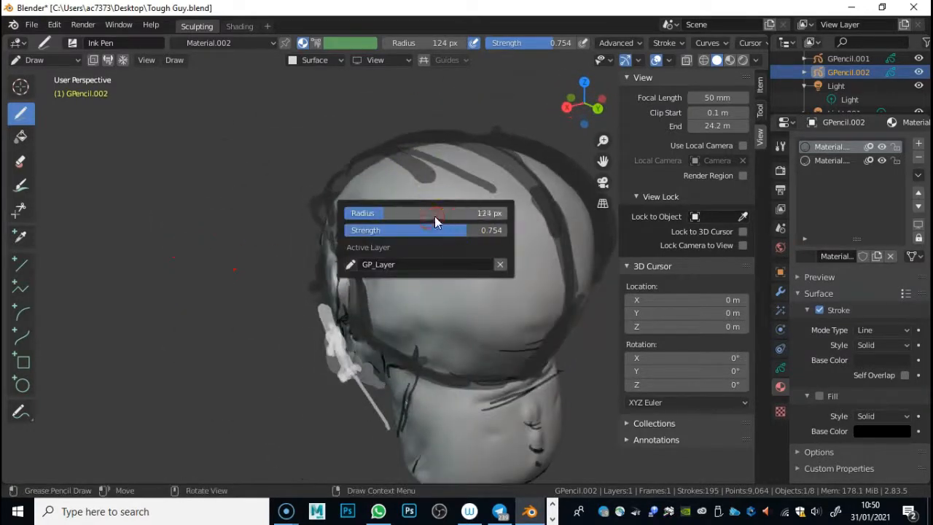
{"action": "left_click", "coordinate": [446, 214]}
{"action": "left_click", "coordinate": [264, 242]}
{"action": "left_click_drag", "start_coordinate": [382, 212], "coordinate": [384, 213]}
{"action": "left_click_drag", "start_coordinate": [459, 213], "coordinate": [450, 213]}
{"action": "mouse_move", "coordinate": [381, 176]}
{"action": "left_mouse_down"}
{"action": "mouse_move", "coordinate": [402, 173]}
{"action": "mouse_move", "coordinate": [339, 192]}
{"action": "mouse_move", "coordinate": [357, 236]}
{"action": "mouse_move", "coordinate": [433, 270]}
{"action": "mouse_move", "coordinate": [477, 312]}
{"action": "mouse_move", "coordinate": [536, 331]}
{"action": "mouse_move", "coordinate": [514, 234]}
{"action": "left_mouse_up"}
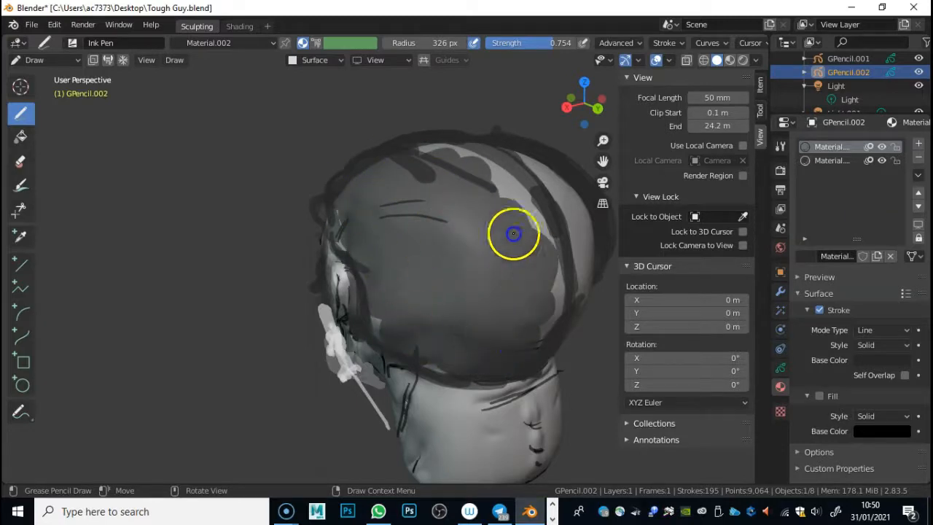
{"action": "mouse_move", "coordinate": [446, 165]}
{"action": "left_mouse_down"}
{"action": "mouse_move", "coordinate": [518, 219]}
{"action": "mouse_move", "coordinate": [548, 325]}
{"action": "left_mouse_up"}
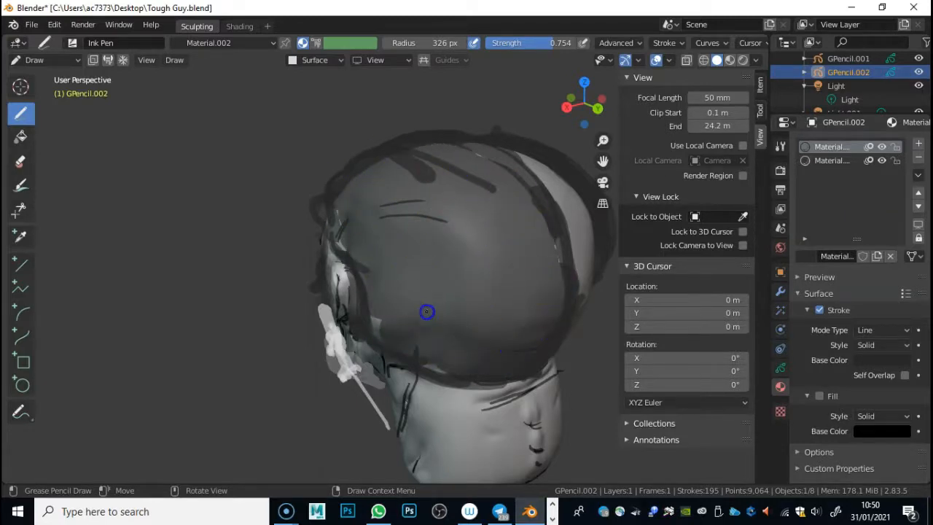
{"action": "mouse_move", "coordinate": [390, 328]}
{"action": "middle_mouse_down"}
{"action": "mouse_move", "coordinate": [500, 264]}
{"action": "mouse_move", "coordinate": [462, 308]}
{"action": "mouse_move", "coordinate": [452, 149]}
{"action": "middle_mouse_up"}
Add further broad dark strokes to the hair areas around the upper scalp and the back of the head
{"action": "left_click_drag", "start_coordinate": [450, 167], "coordinate": [462, 246]}
{"action": "mouse_move", "coordinate": [462, 245]}
{"action": "middle_mouse_down"}
{"action": "mouse_move", "coordinate": [547, 175]}
{"action": "mouse_move", "coordinate": [676, 192]}
{"action": "mouse_move", "coordinate": [408, 182]}
{"action": "middle_mouse_up"}
{"action": "middle_click_drag", "start_coordinate": [539, 171], "coordinate": [572, 58]}
{"action": "mouse_move", "coordinate": [311, 273]}
{"action": "left_mouse_down"}
{"action": "mouse_move", "coordinate": [354, 273]}
{"action": "mouse_move", "coordinate": [306, 291]}
{"action": "mouse_move", "coordinate": [308, 316]}
{"action": "mouse_move", "coordinate": [369, 343]}
{"action": "mouse_move", "coordinate": [302, 316]}
{"action": "mouse_move", "coordinate": [340, 427]}
{"action": "mouse_move", "coordinate": [368, 353]}
{"action": "mouse_move", "coordinate": [291, 447]}
{"action": "mouse_move", "coordinate": [354, 344]}
{"action": "mouse_move", "coordinate": [371, 423]}
{"action": "mouse_move", "coordinate": [406, 260]}
{"action": "left_mouse_up"}
{"action": "mouse_move", "coordinate": [406, 259]}
{"action": "middle_mouse_down"}
{"action": "mouse_move", "coordinate": [299, 371]}
{"action": "mouse_move", "coordinate": [362, 394]}
{"action": "mouse_move", "coordinate": [300, 393]}
{"action": "middle_mouse_up"}
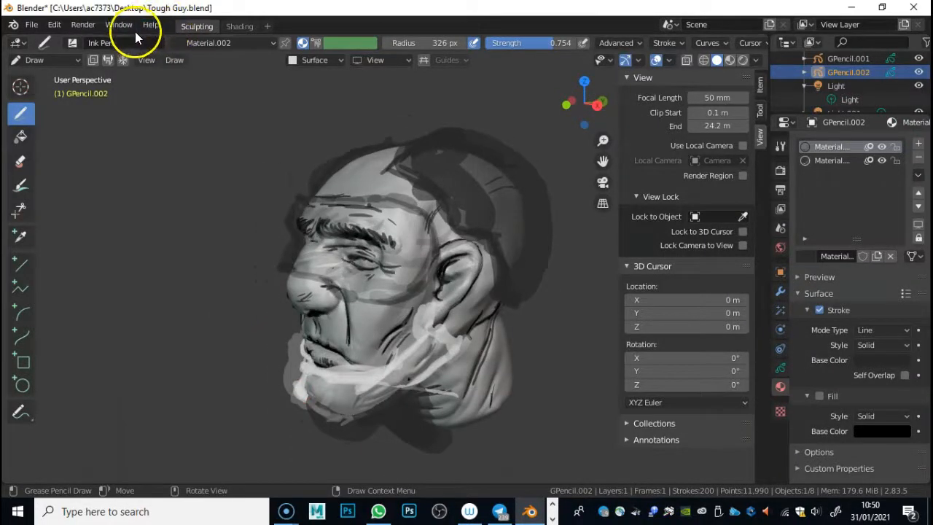
Render the image to check the hair and beard strokes, then close the render window
{"action": "left_click", "coordinate": [80, 27]}
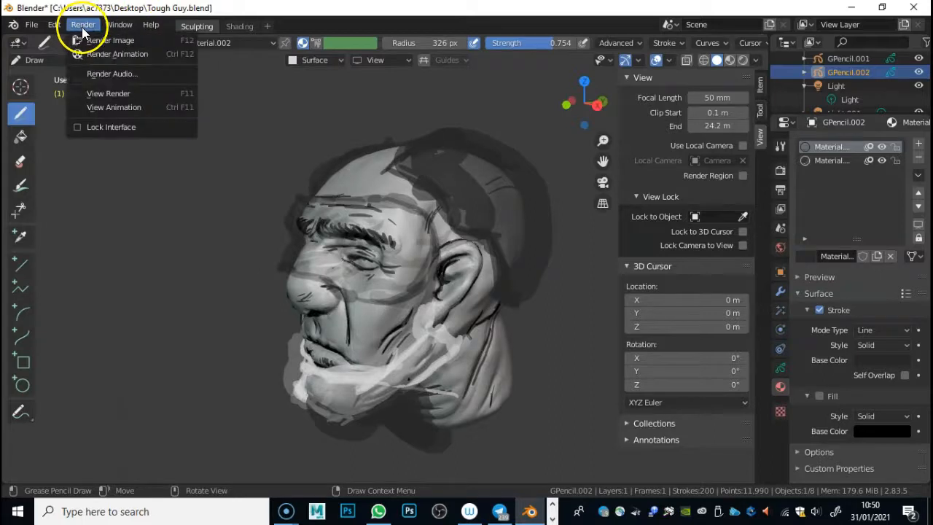
{"action": "middle_click_drag", "start_coordinate": [343, 219], "coordinate": [381, 251]}
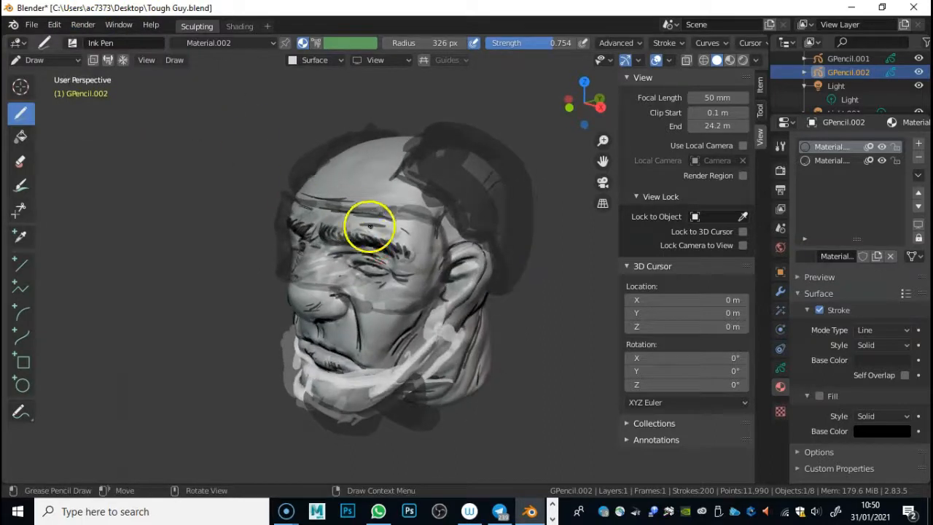
{"action": "left_click", "coordinate": [83, 25]}
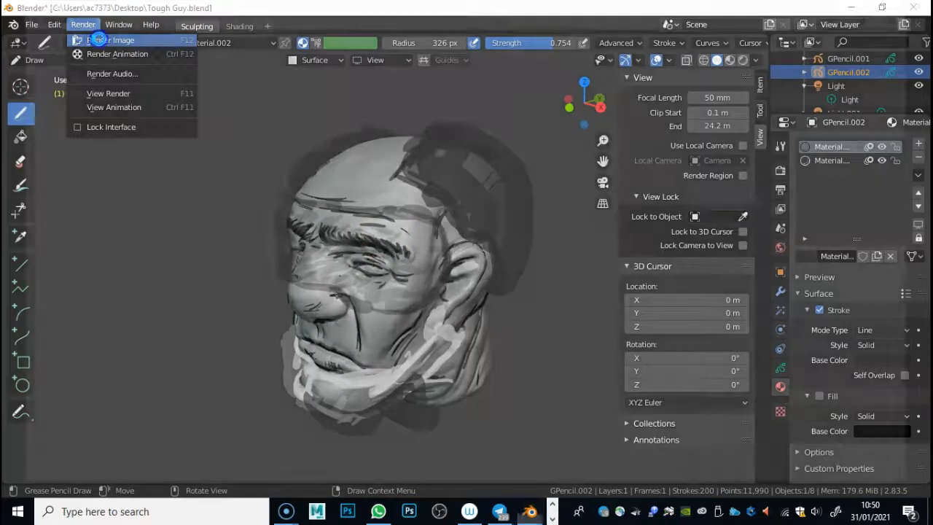
{"action": "left_click", "coordinate": [99, 39]}
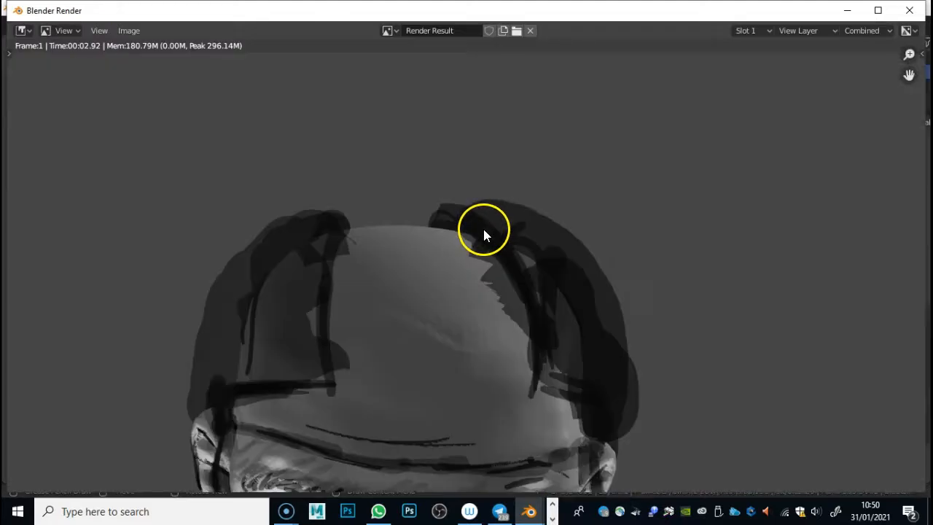
{"action": "middle_click_drag", "start_coordinate": [518, 251], "coordinate": [419, 268]}
{"action": "left_click", "coordinate": [911, 11]}
Switch to Object Mode, select the camera and lower it along the Z axis to about the height of the head
{"action": "scroll", "coordinate": [345, 251], "scroll_direction": "down", "scroll_amount": 6}
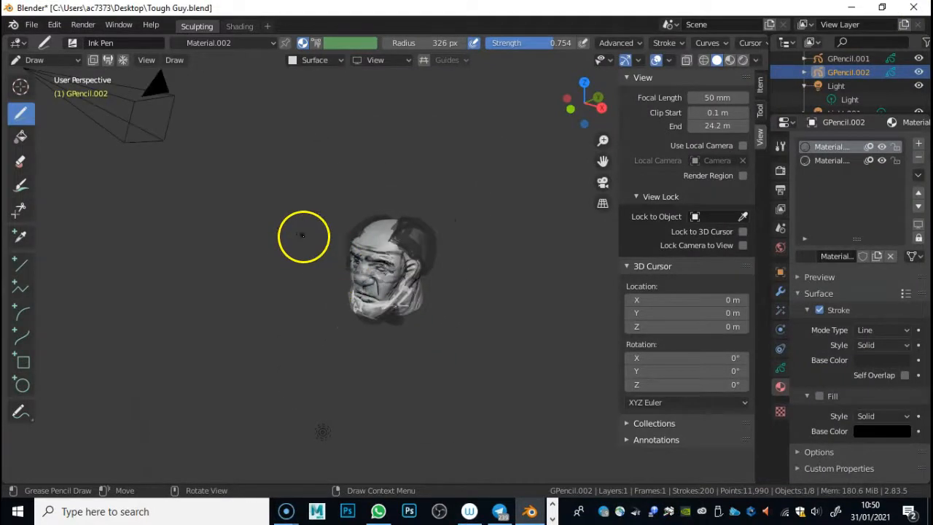
{"action": "scroll", "coordinate": [304, 235], "scroll_direction": "down", "scroll_amount": 1}
{"action": "left_click", "coordinate": [58, 59]}
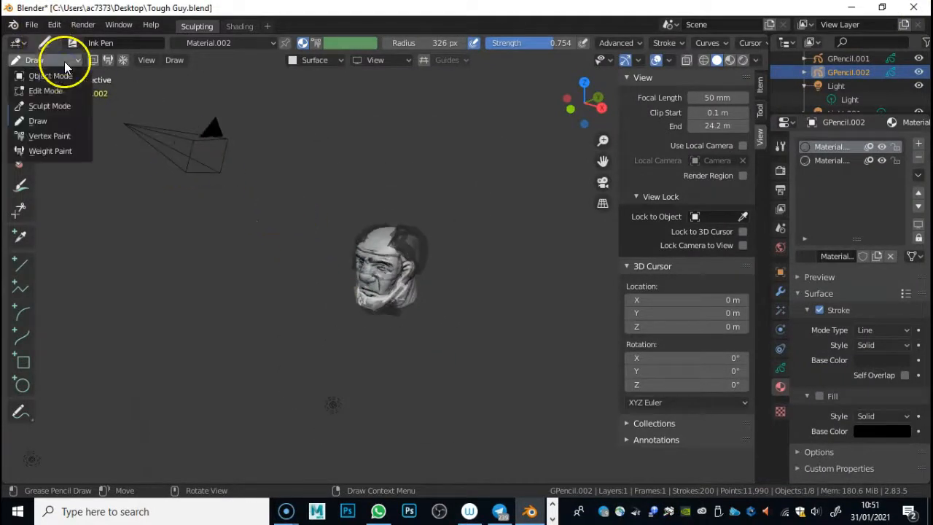
{"action": "left_click", "coordinate": [58, 76]}
{"action": "left_click", "coordinate": [178, 139]}
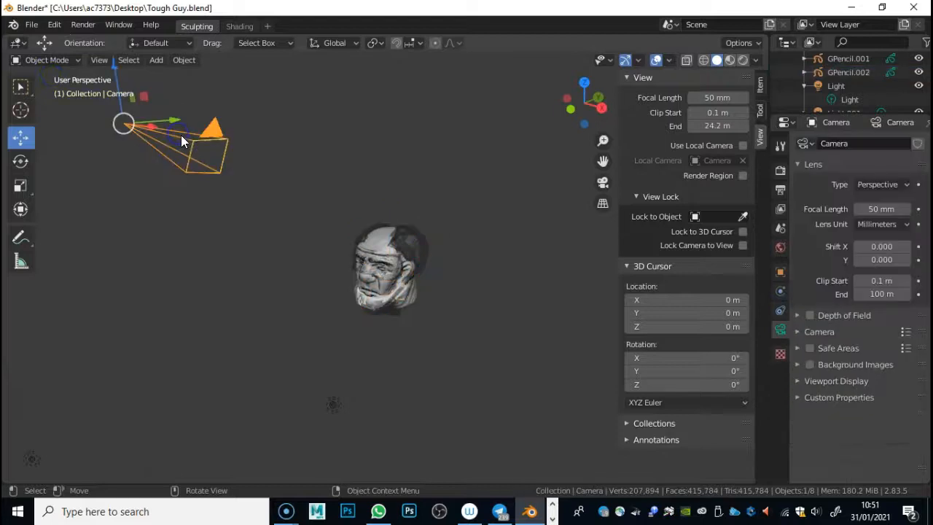
{"action": "left_click_drag", "start_coordinate": [114, 73], "coordinate": [137, 216]}
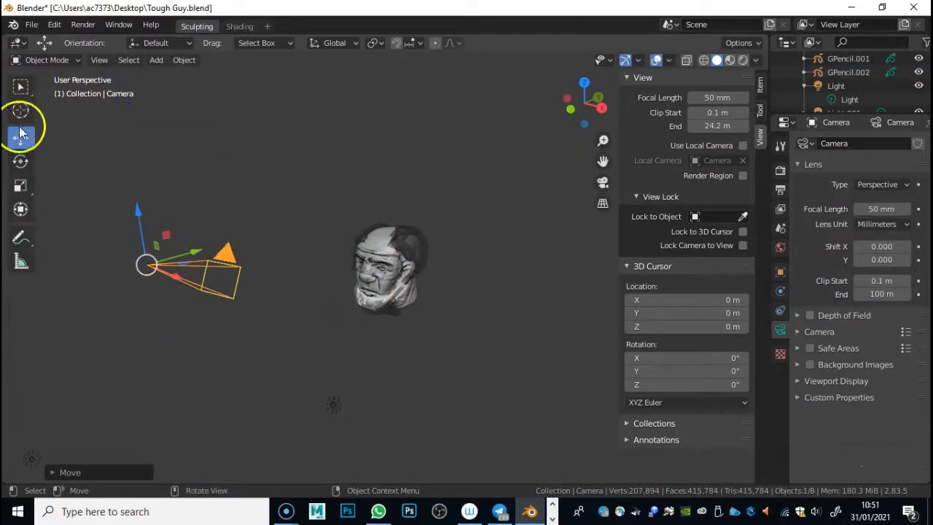
Rotate the camera to level its aim towards the face, and lower it a little further along the Z axis
{"action": "left_click", "coordinate": [20, 161]}
{"action": "left_click_drag", "start_coordinate": [115, 223], "coordinate": [146, 208]}
{"action": "middle_click_drag", "start_coordinate": [145, 209], "coordinate": [206, 264], "text": "alt"}
{"action": "middle_click_drag", "start_coordinate": [456, 260], "coordinate": [315, 324]}
{"action": "middle_click_drag", "start_coordinate": [449, 352], "coordinate": [338, 288]}
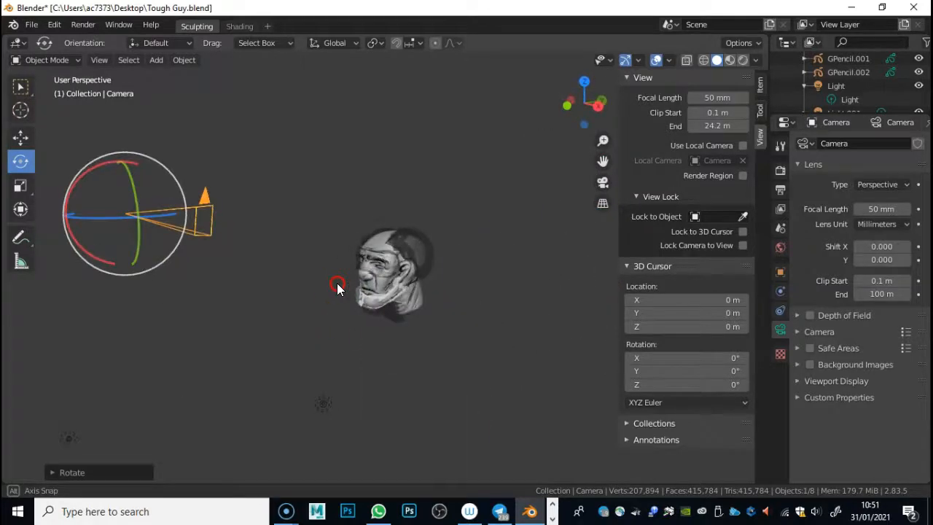
{"action": "left_click", "coordinate": [20, 135]}
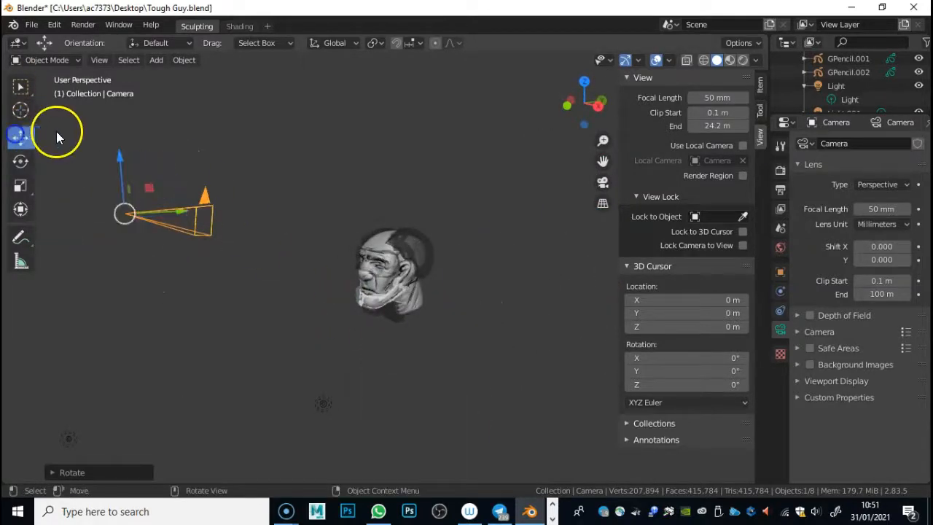
{"action": "left_click_drag", "start_coordinate": [120, 158], "coordinate": [121, 218]}
Lengthen the camera's focal length to 68.98 mm to frame the head more tightly
{"action": "middle_click_drag", "start_coordinate": [254, 267], "coordinate": [356, 277]}
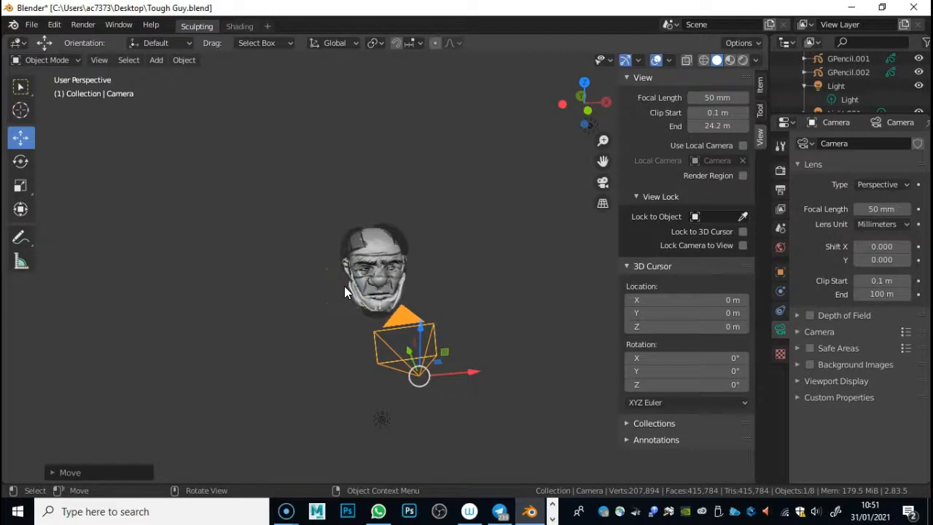
{"action": "middle_click_drag", "start_coordinate": [491, 306], "coordinate": [450, 287]}
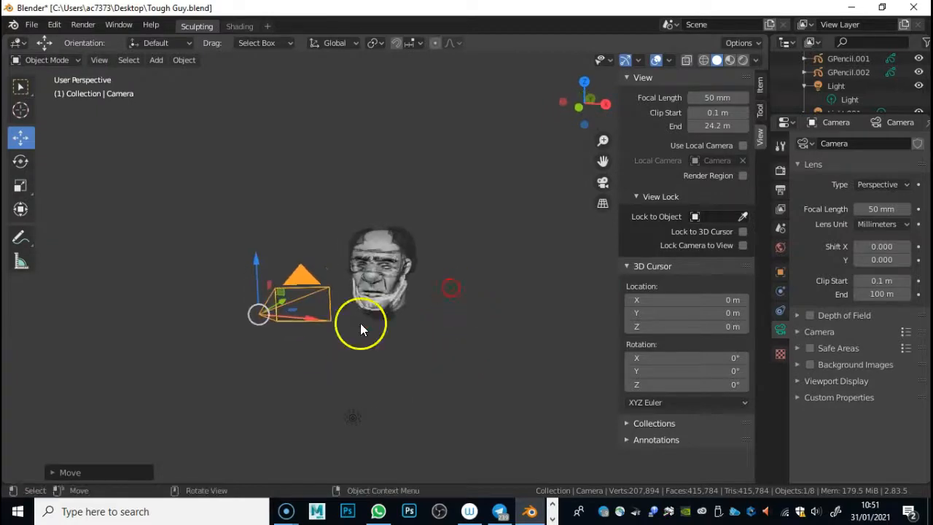
{"action": "left_click_drag", "start_coordinate": [303, 318], "coordinate": [338, 321]}
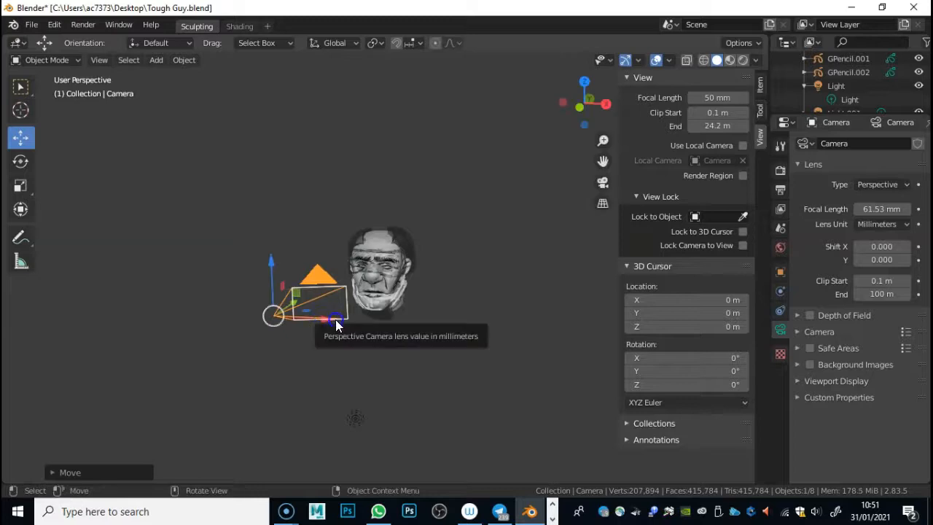
{"action": "mouse_move", "coordinate": [353, 327]}
{"action": "middle_mouse_down"}
{"action": "mouse_move", "coordinate": [442, 320]}
{"action": "mouse_move", "coordinate": [369, 327]}
{"action": "middle_mouse_up"}
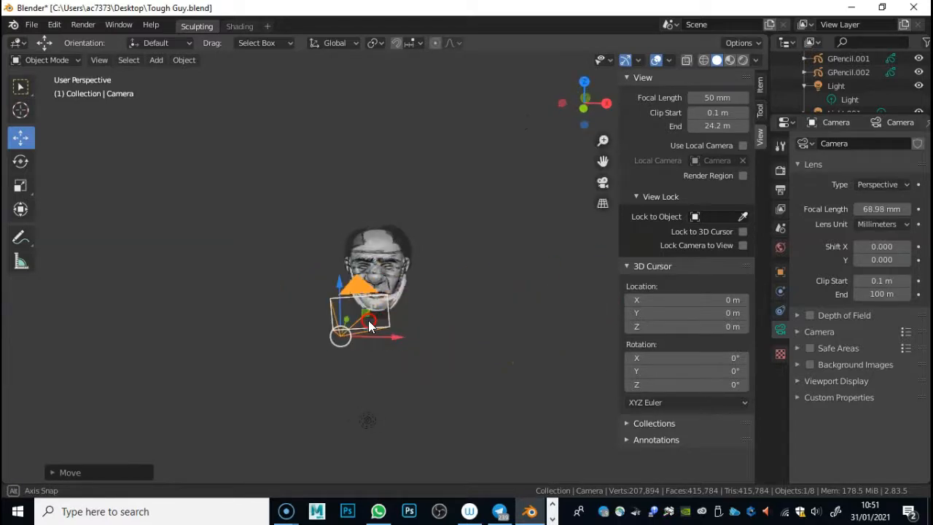
{"action": "left_click", "coordinate": [323, 321]}
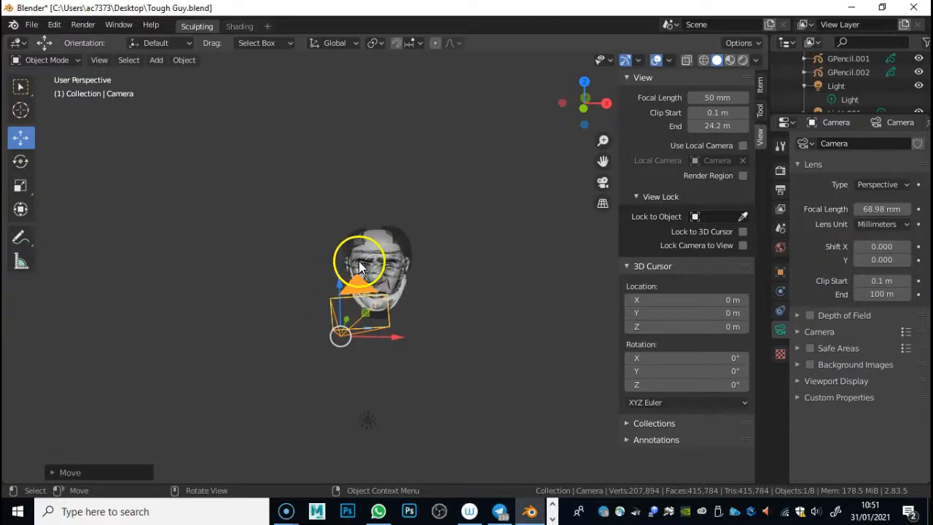
{"action": "mouse_move", "coordinate": [386, 268]}
{"action": "middle_mouse_down"}
{"action": "mouse_move", "coordinate": [410, 271]}
{"action": "mouse_move", "coordinate": [398, 277]}
{"action": "middle_mouse_up"}
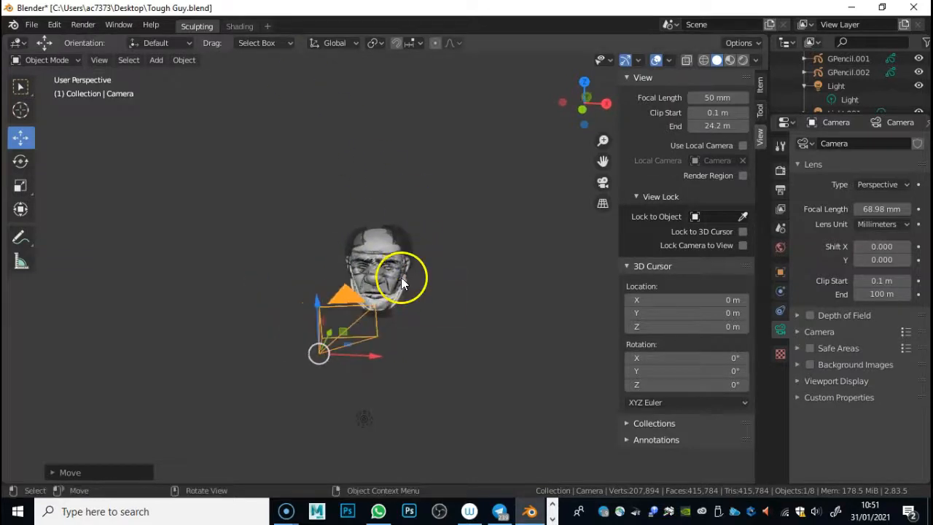
Rotate the camera slightly to refine its aim at the head, and lengthen its focal length to 73.41 mm
{"action": "left_click", "coordinate": [21, 161]}
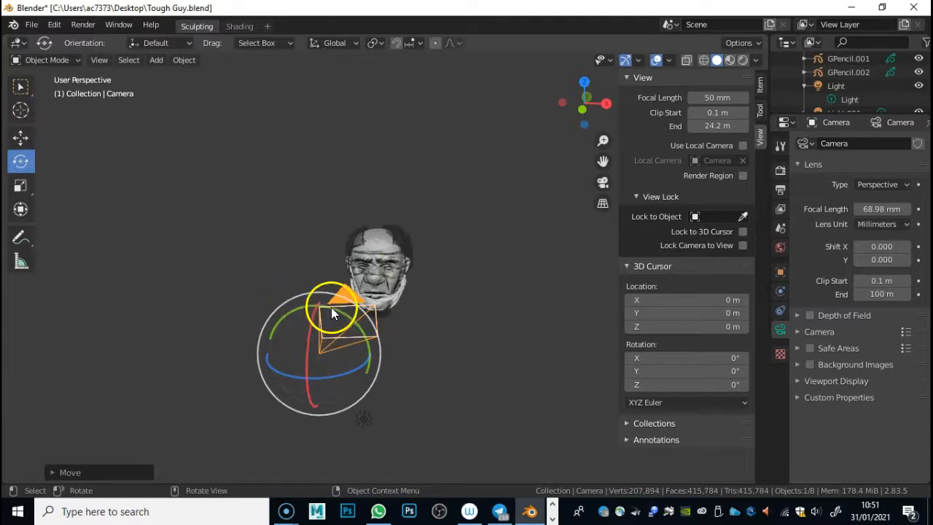
{"action": "left_click_drag", "start_coordinate": [332, 307], "coordinate": [344, 321]}
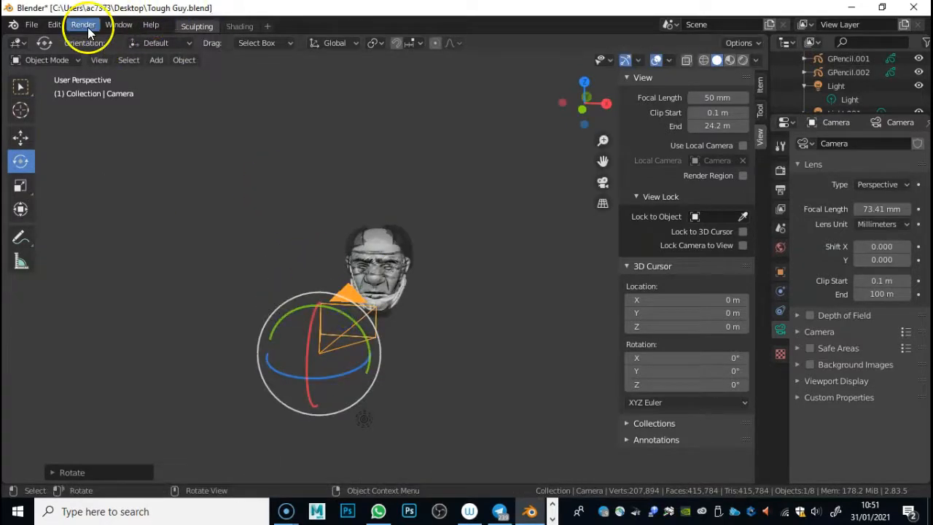
{"action": "middle_click_drag", "start_coordinate": [485, 223], "coordinate": [435, 202]}
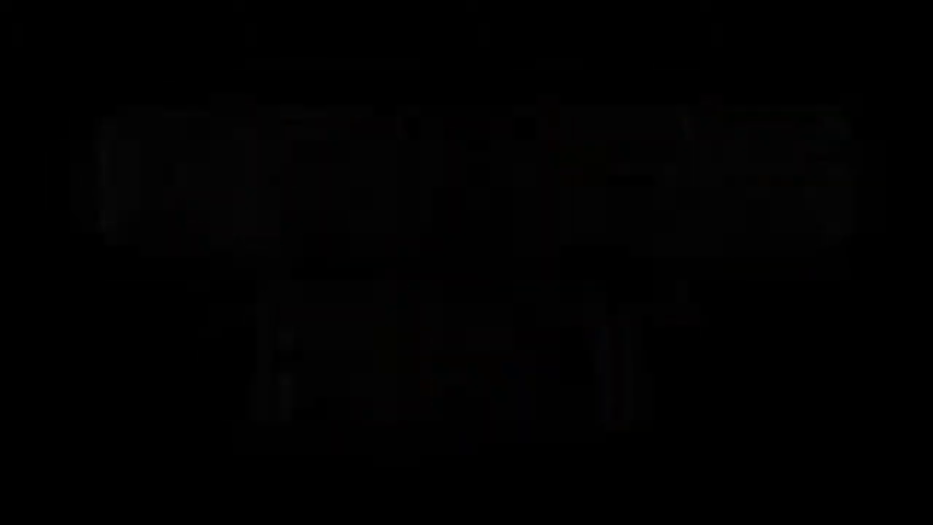